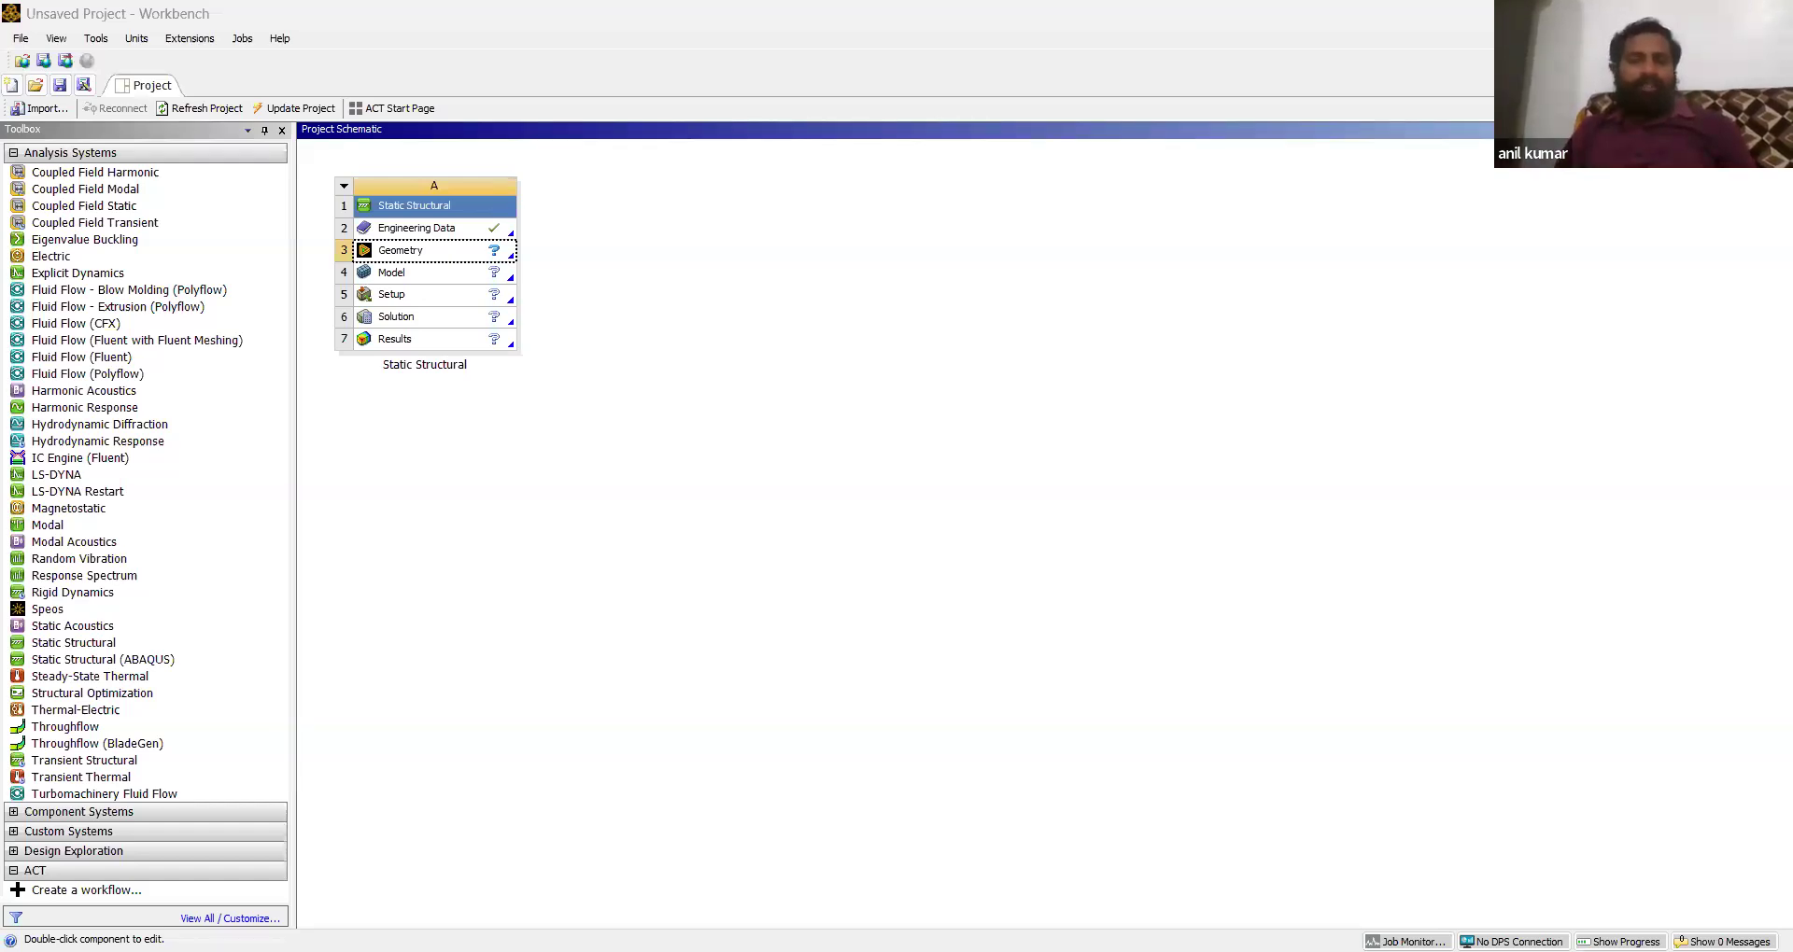
- Open the geometry in DesignModeler and sketch four consecutive horizontal lines, each about 13 m long, along the X axis from the origin on the XY plane
click(794, 420)
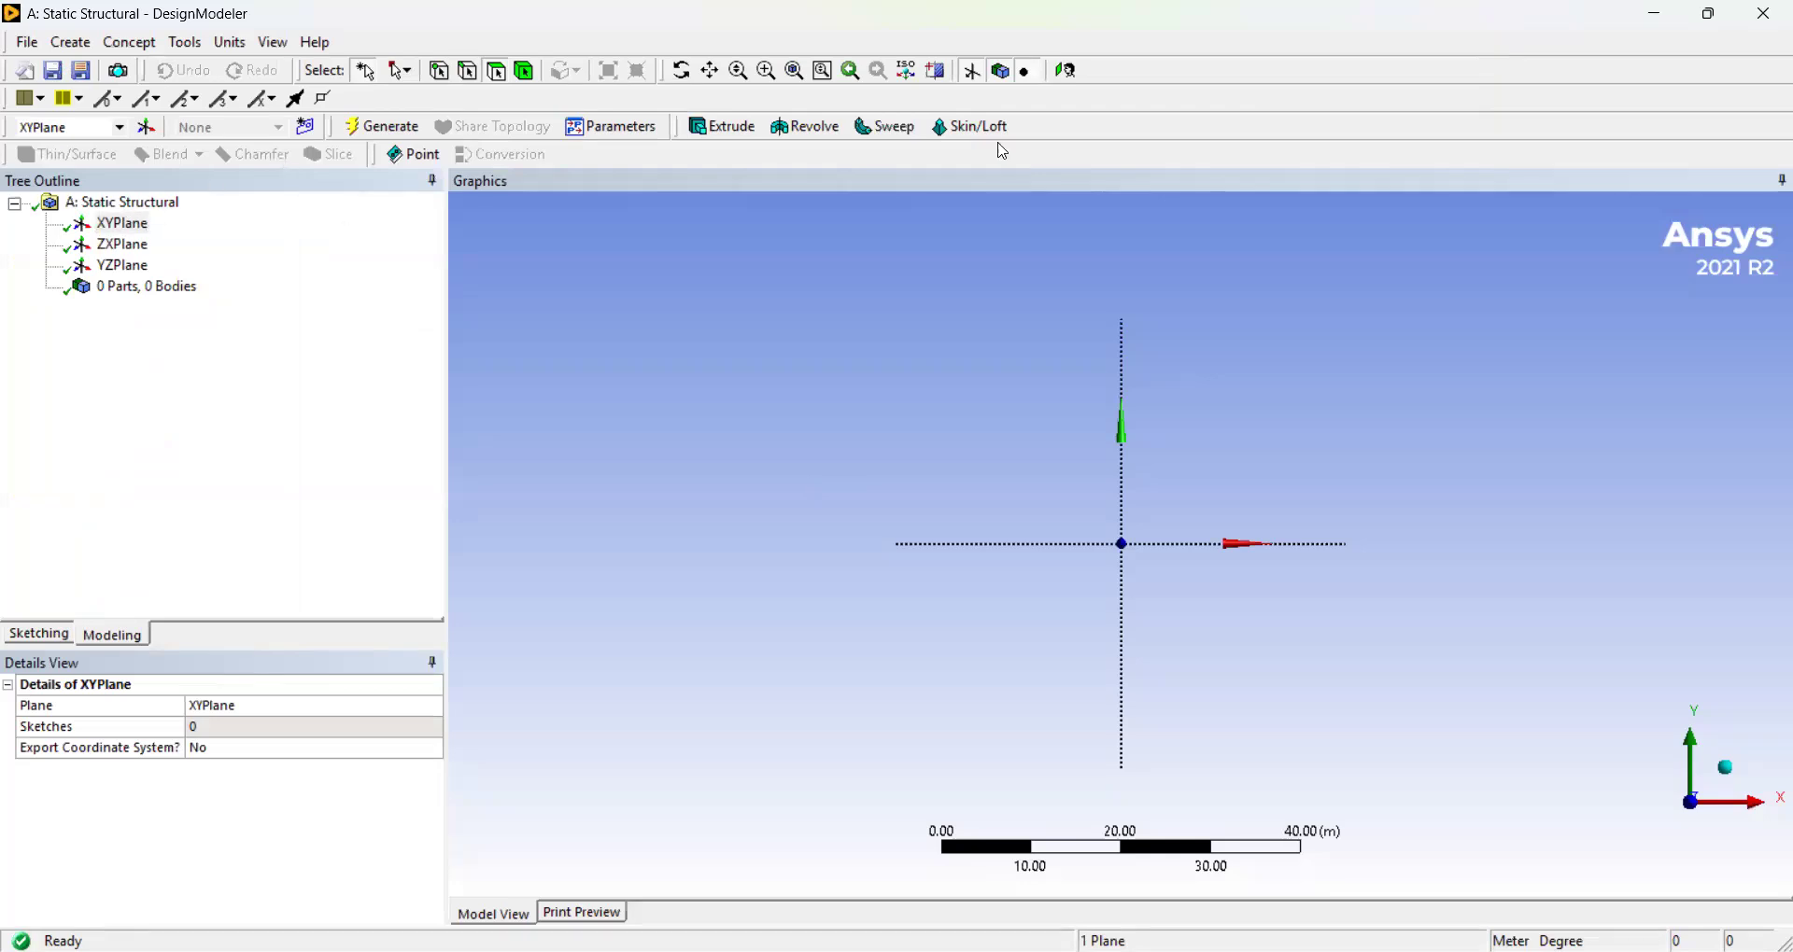
click(1065, 71)
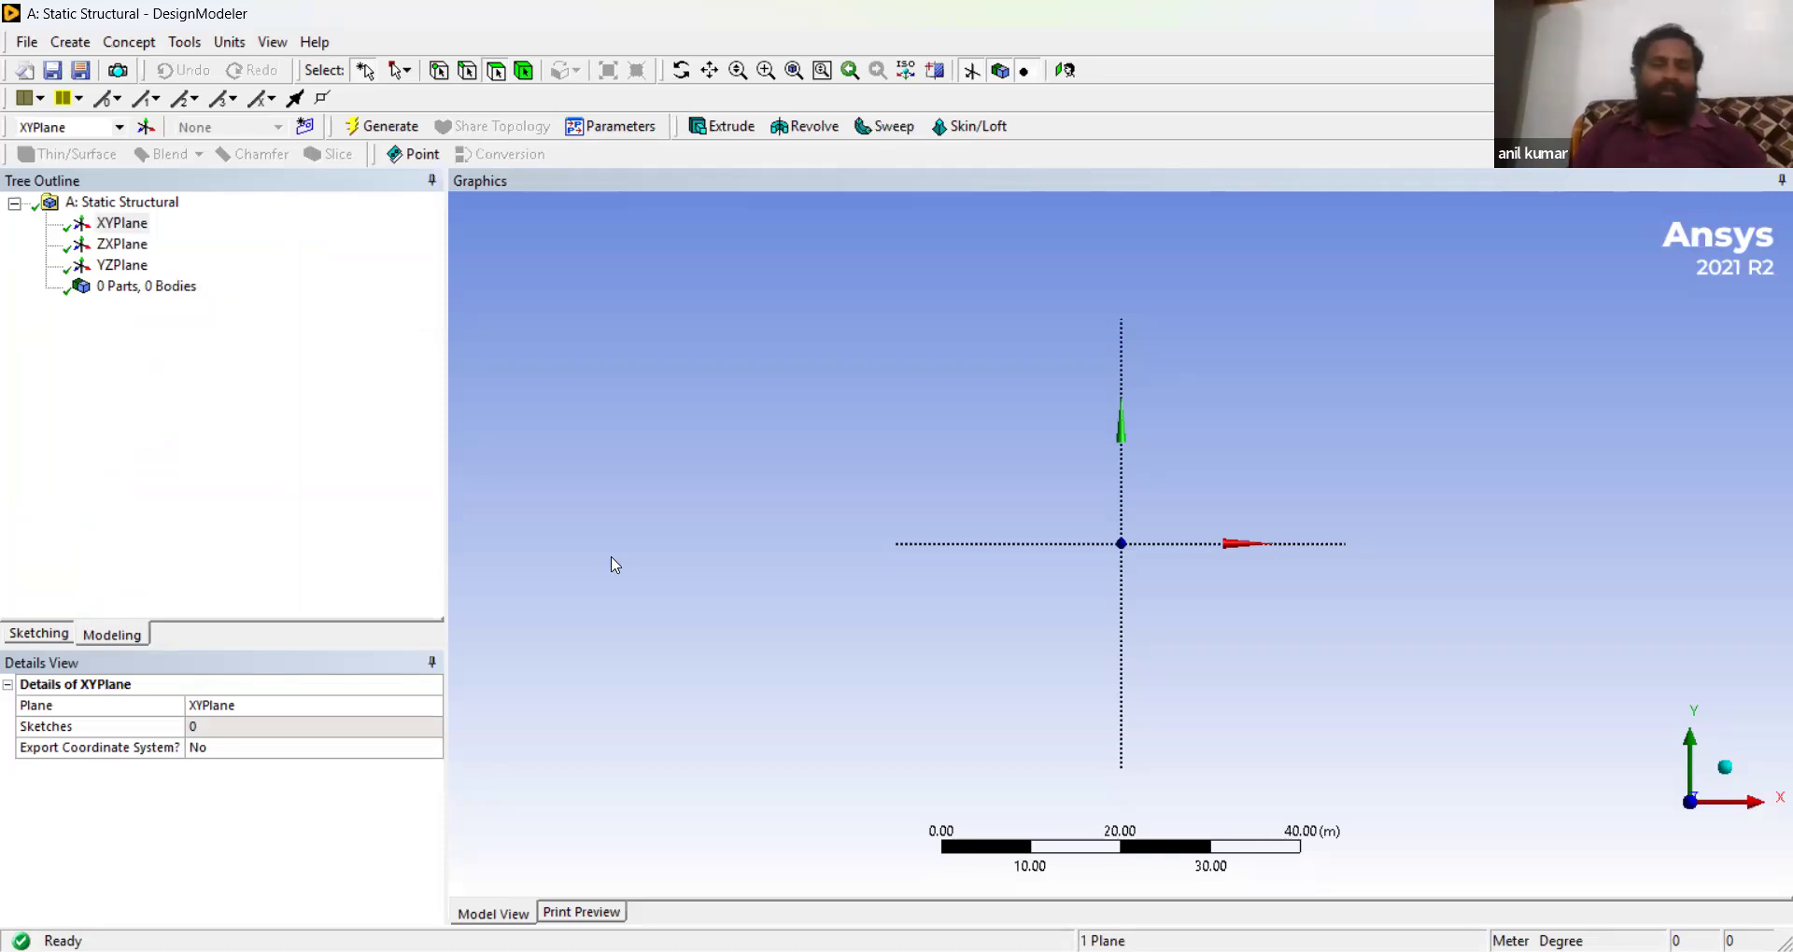
click(31, 635)
click(118, 234)
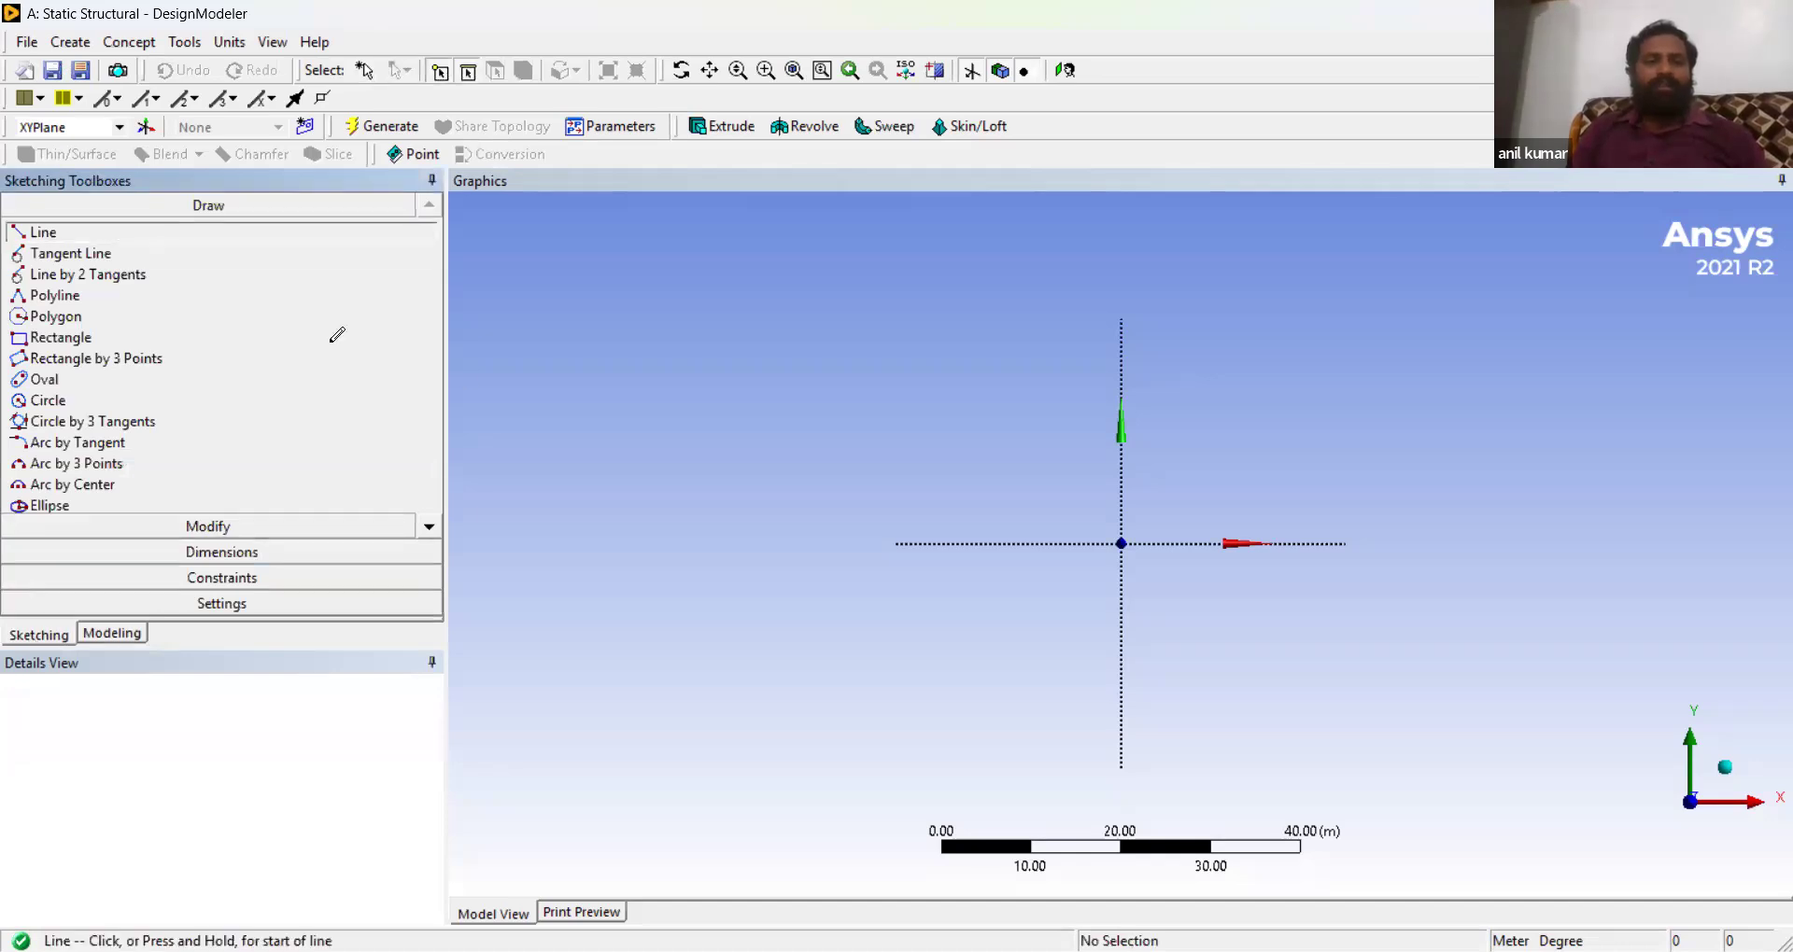
click(1121, 541)
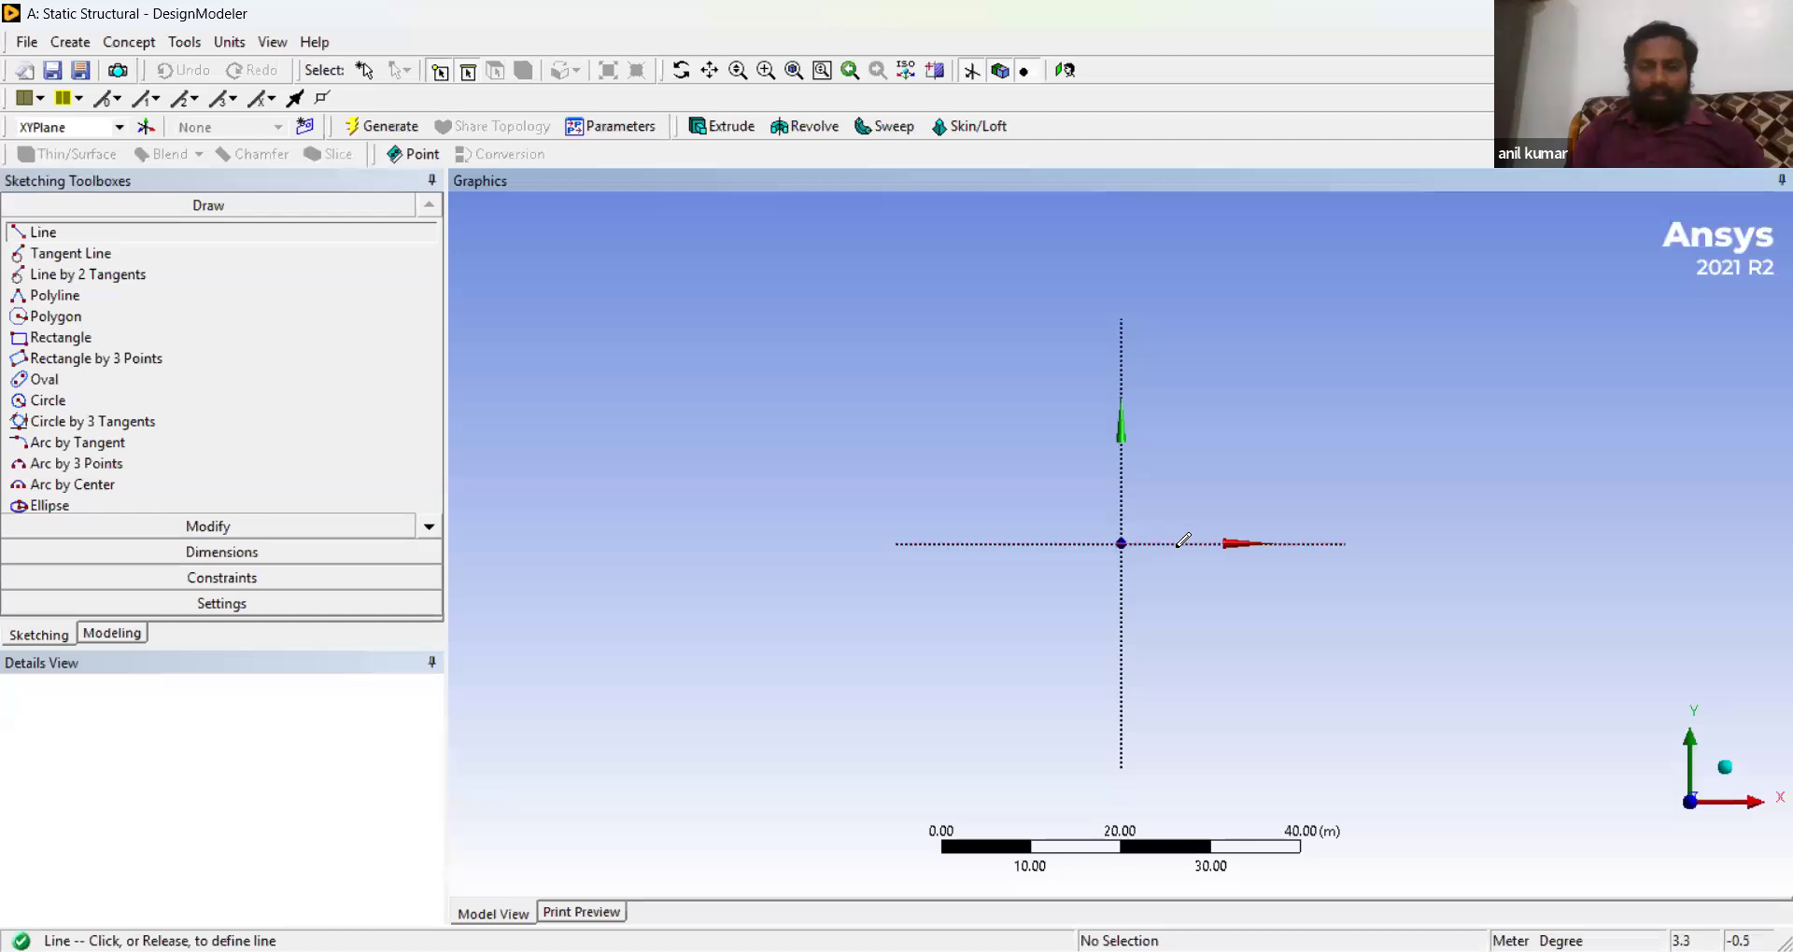
click(1239, 541)
click(1238, 542)
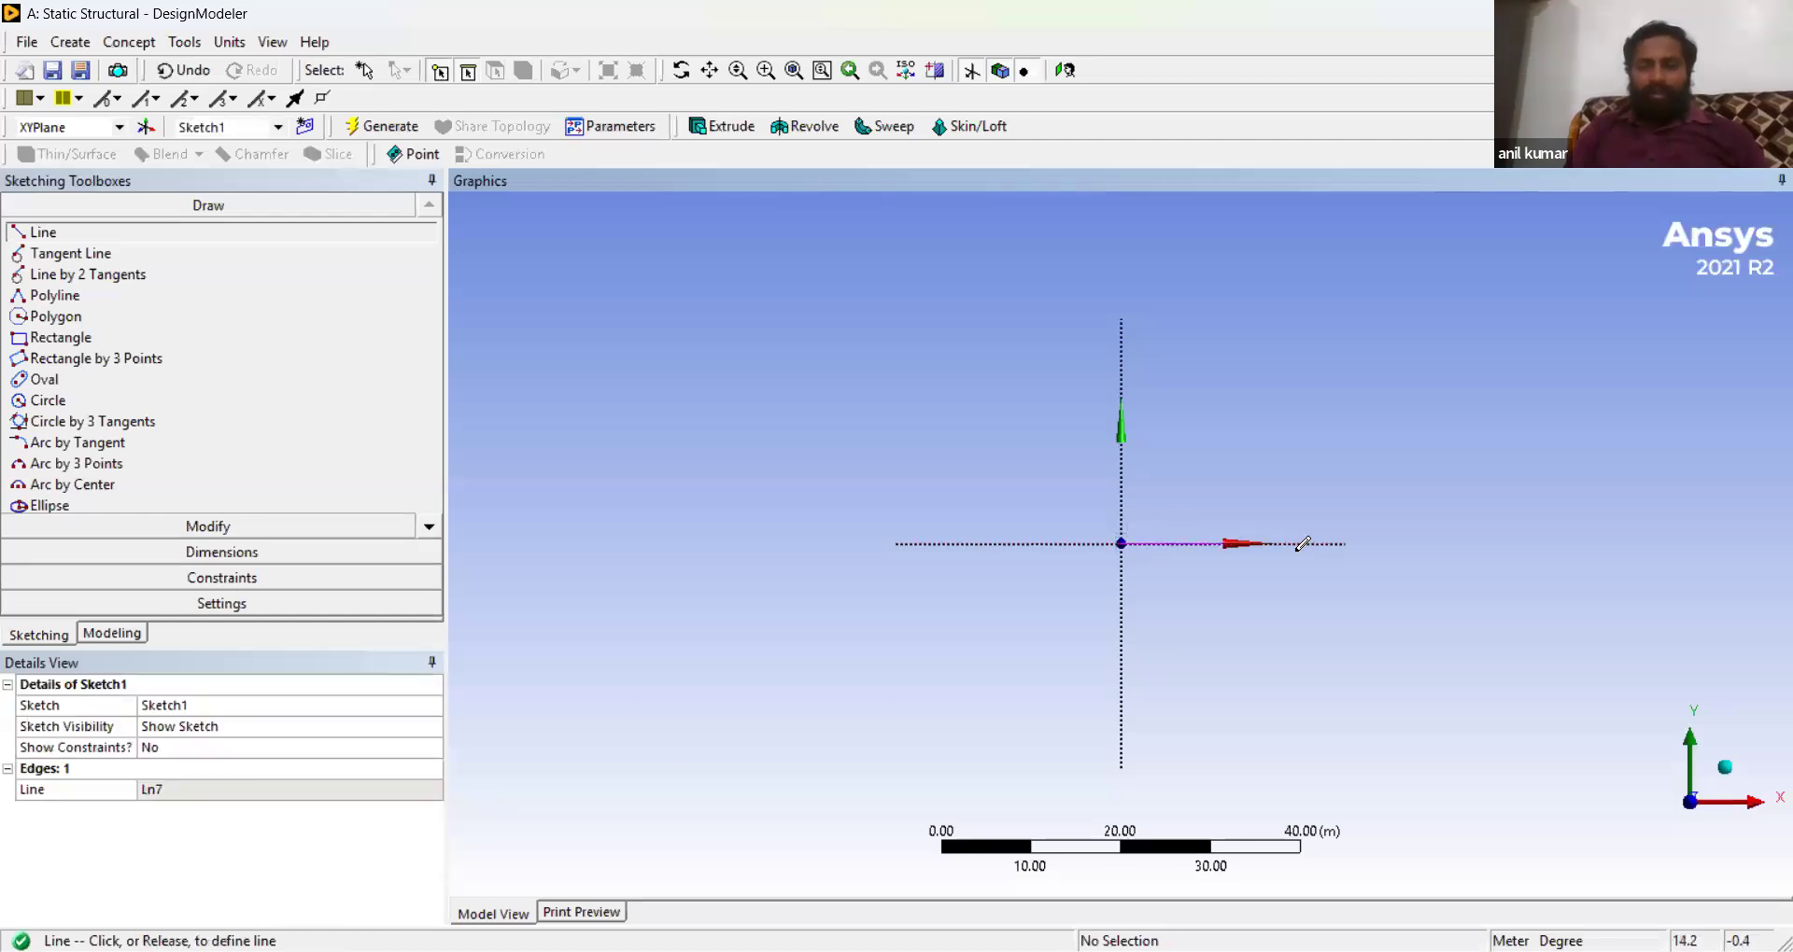
click(1347, 541)
click(1345, 541)
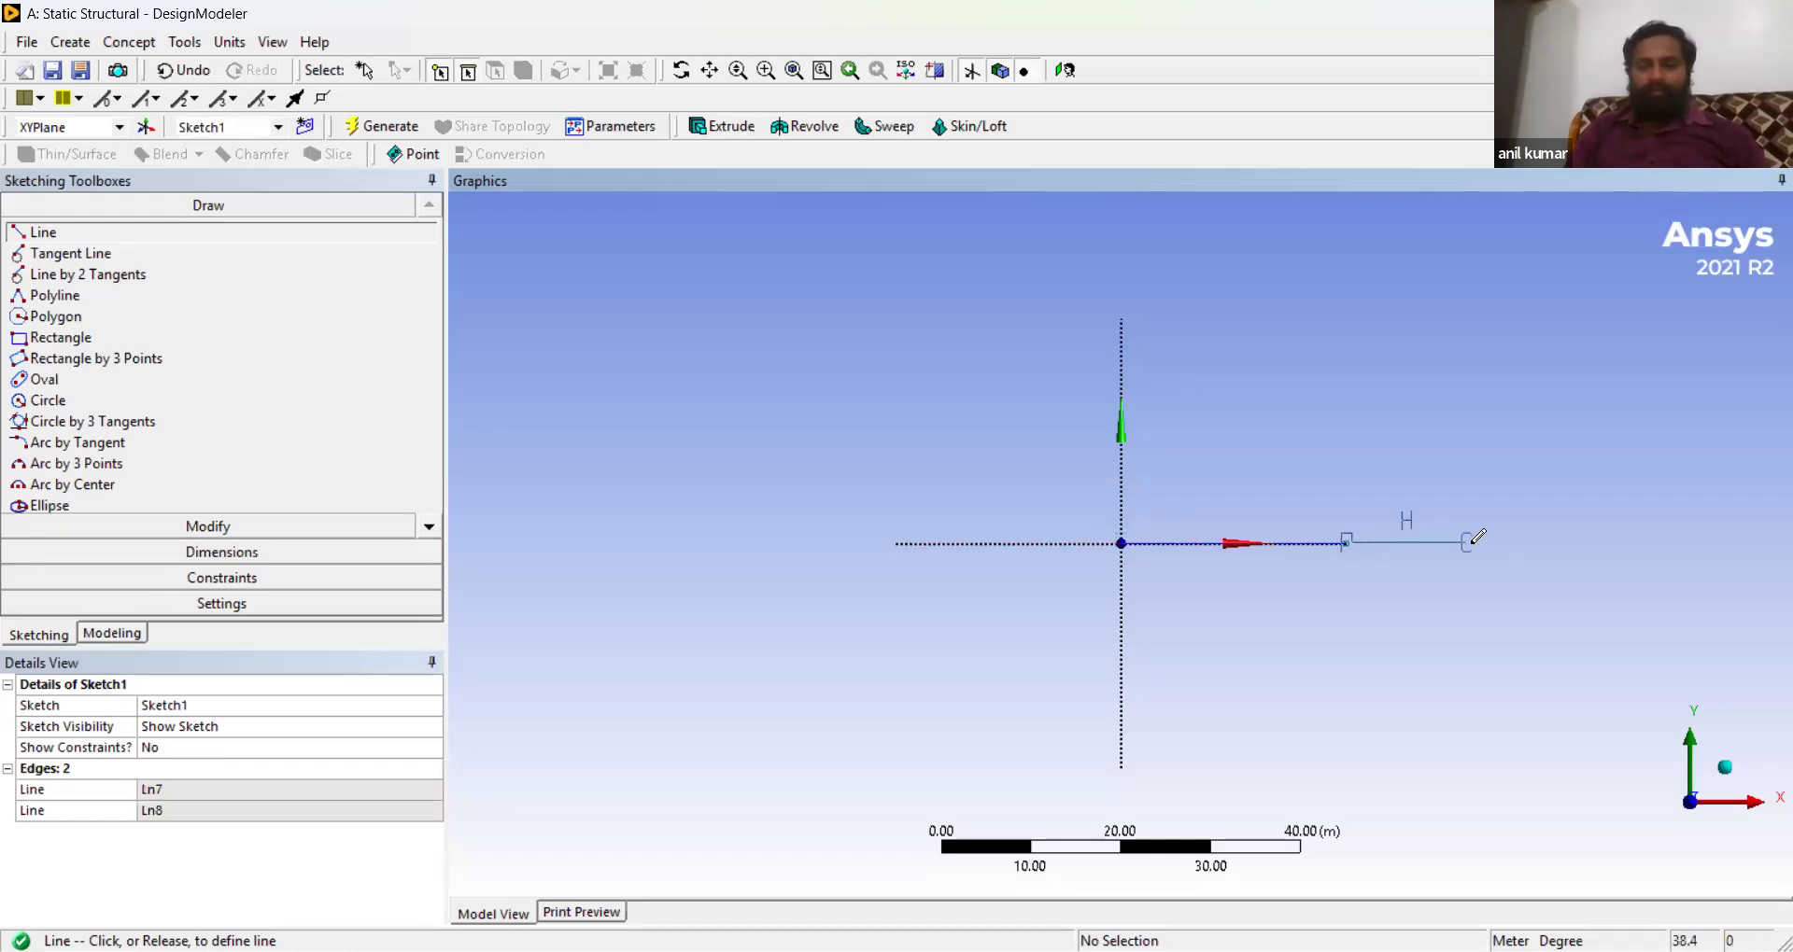
click(1475, 542)
click(1474, 542)
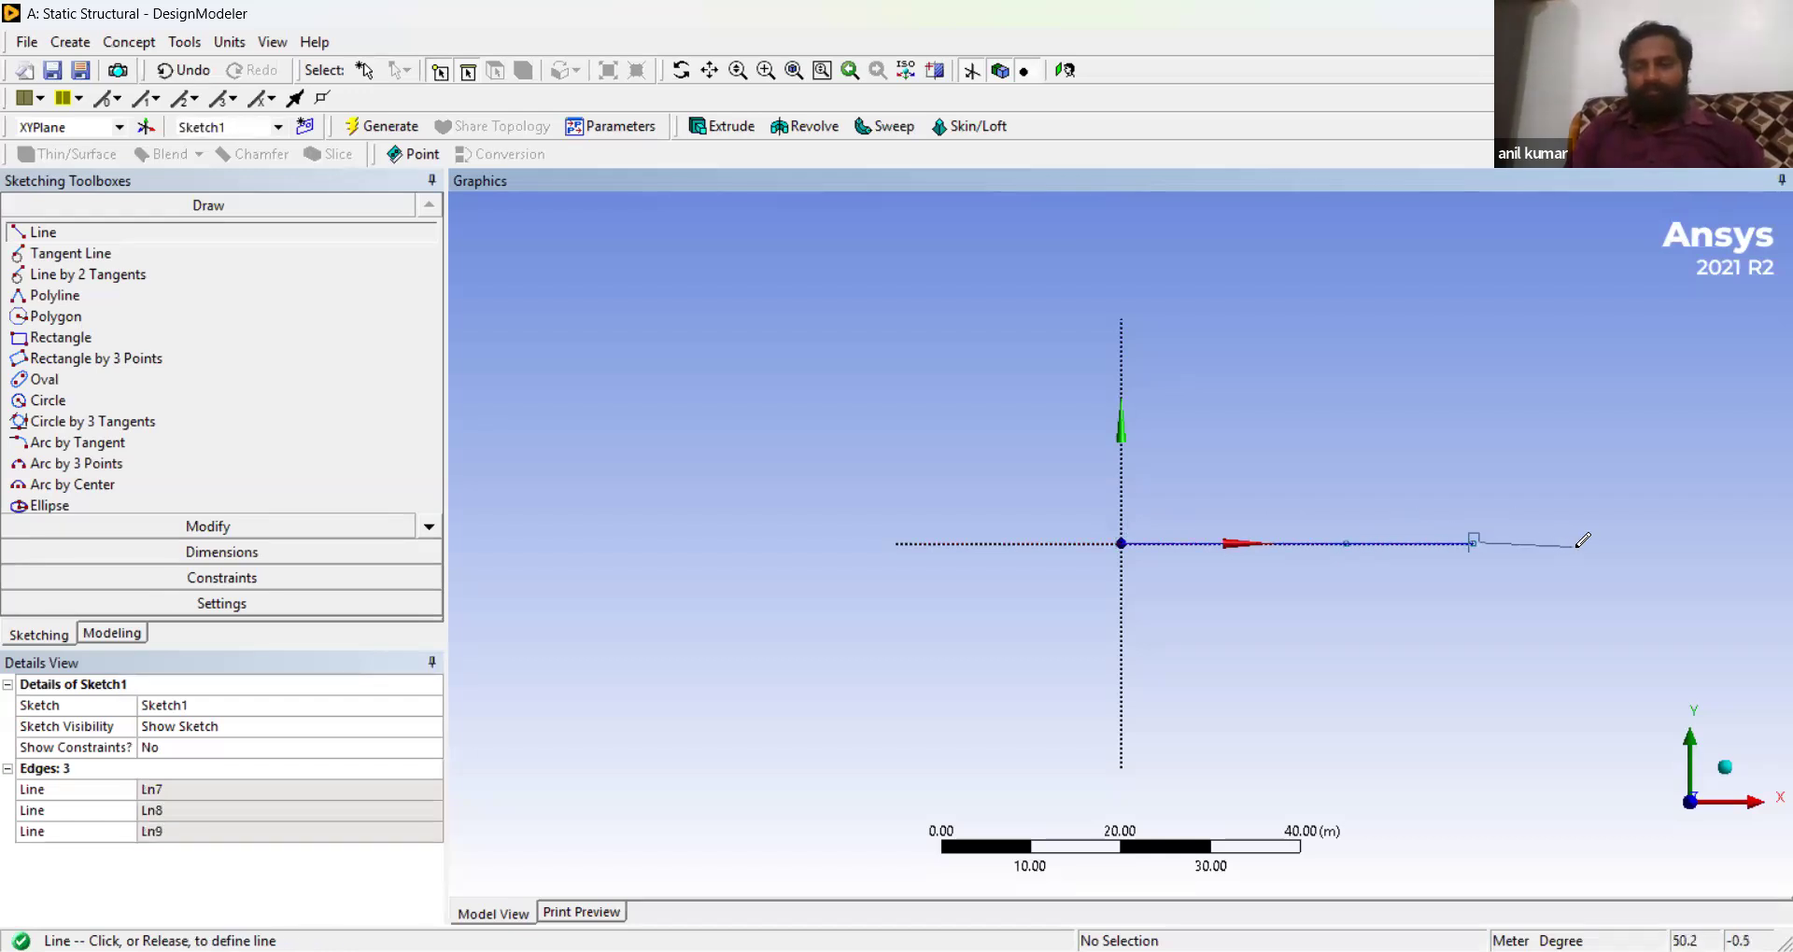
click(1599, 539)
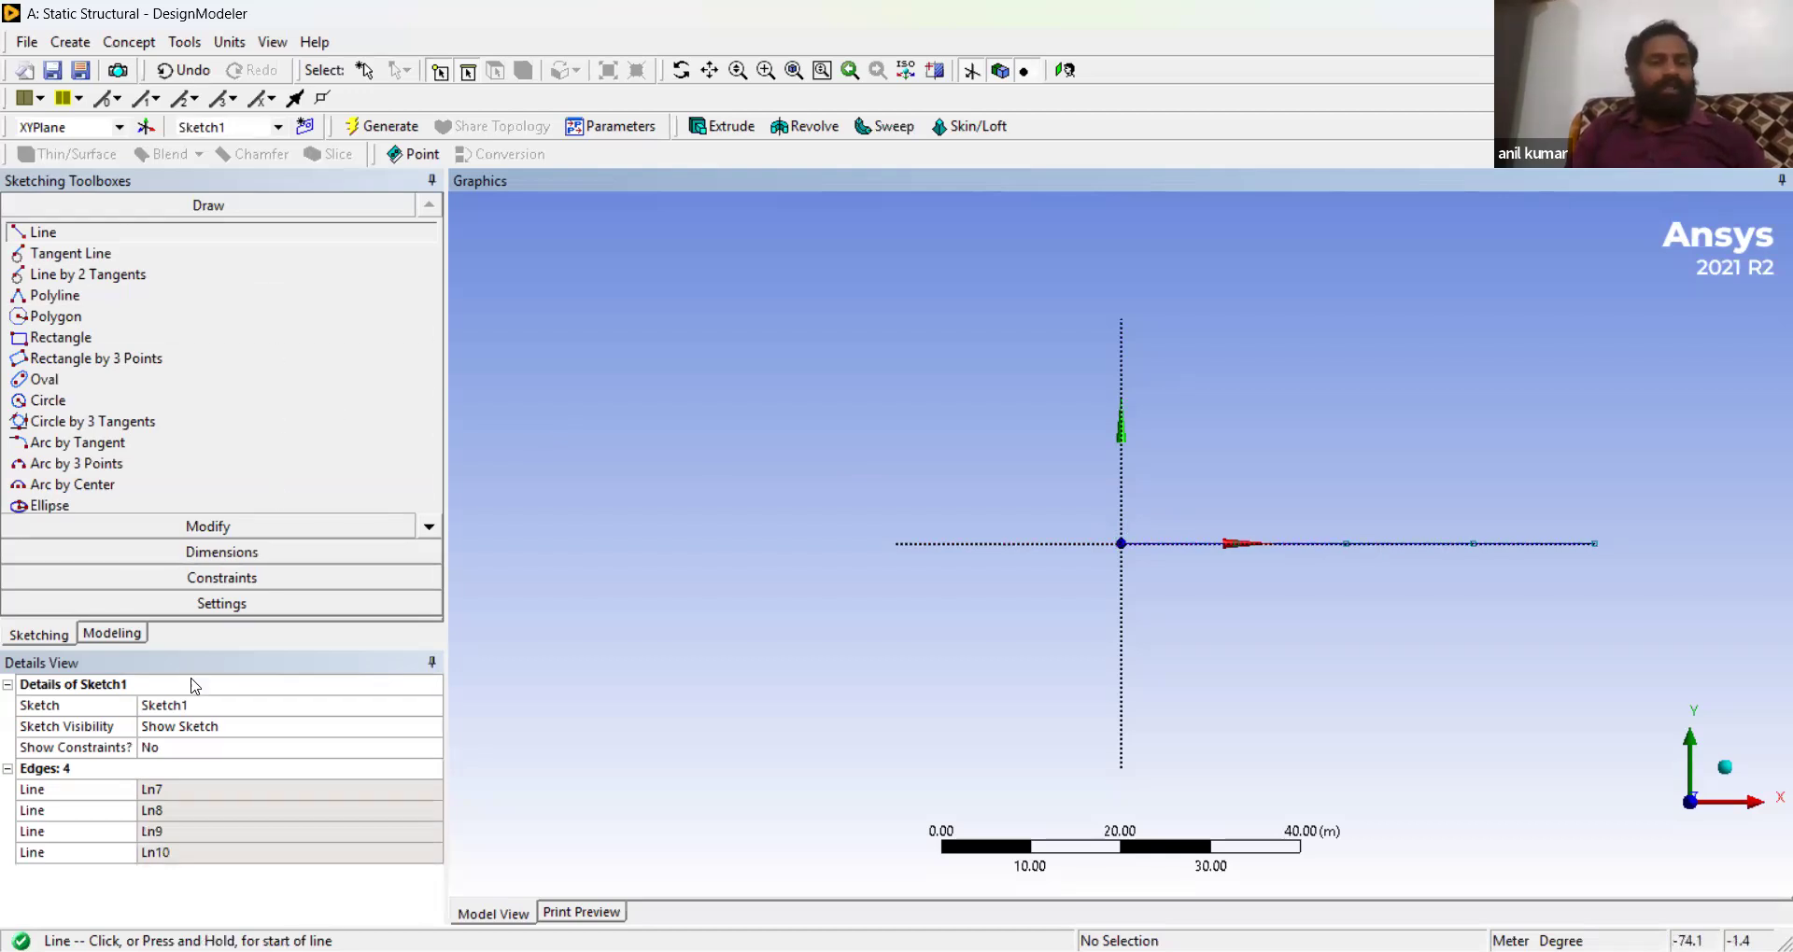
- Add a horizontal length dimension to each of the four line segments
click(224, 551)
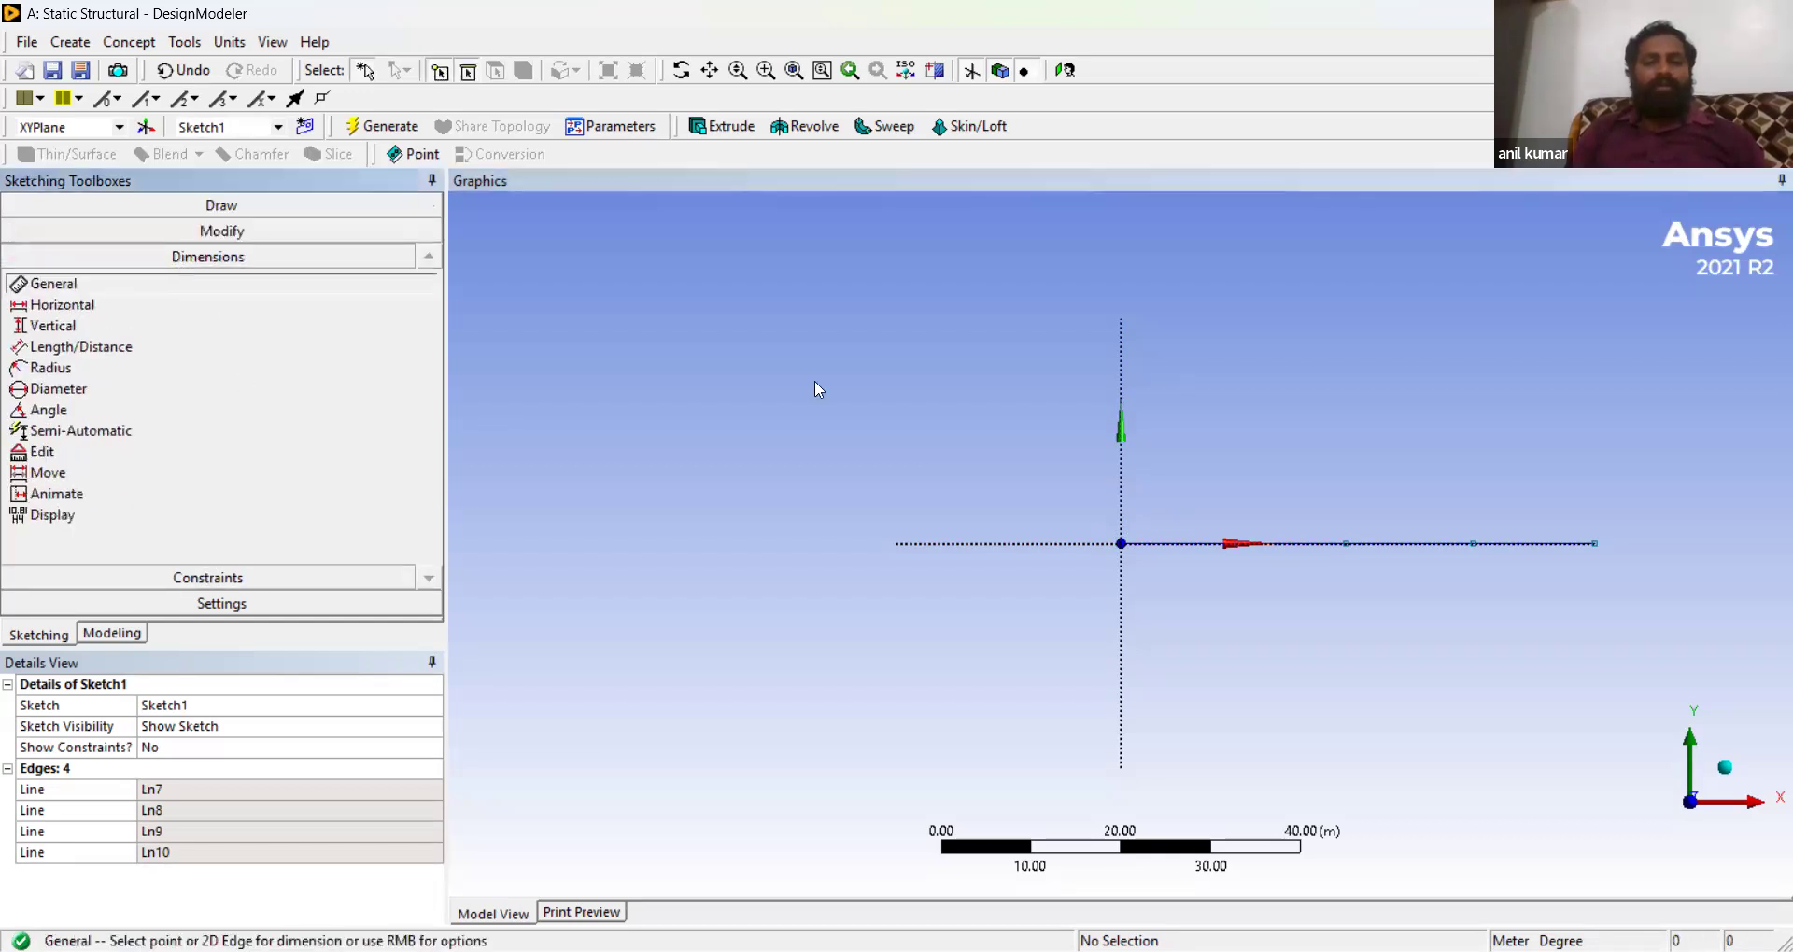
click(1179, 549)
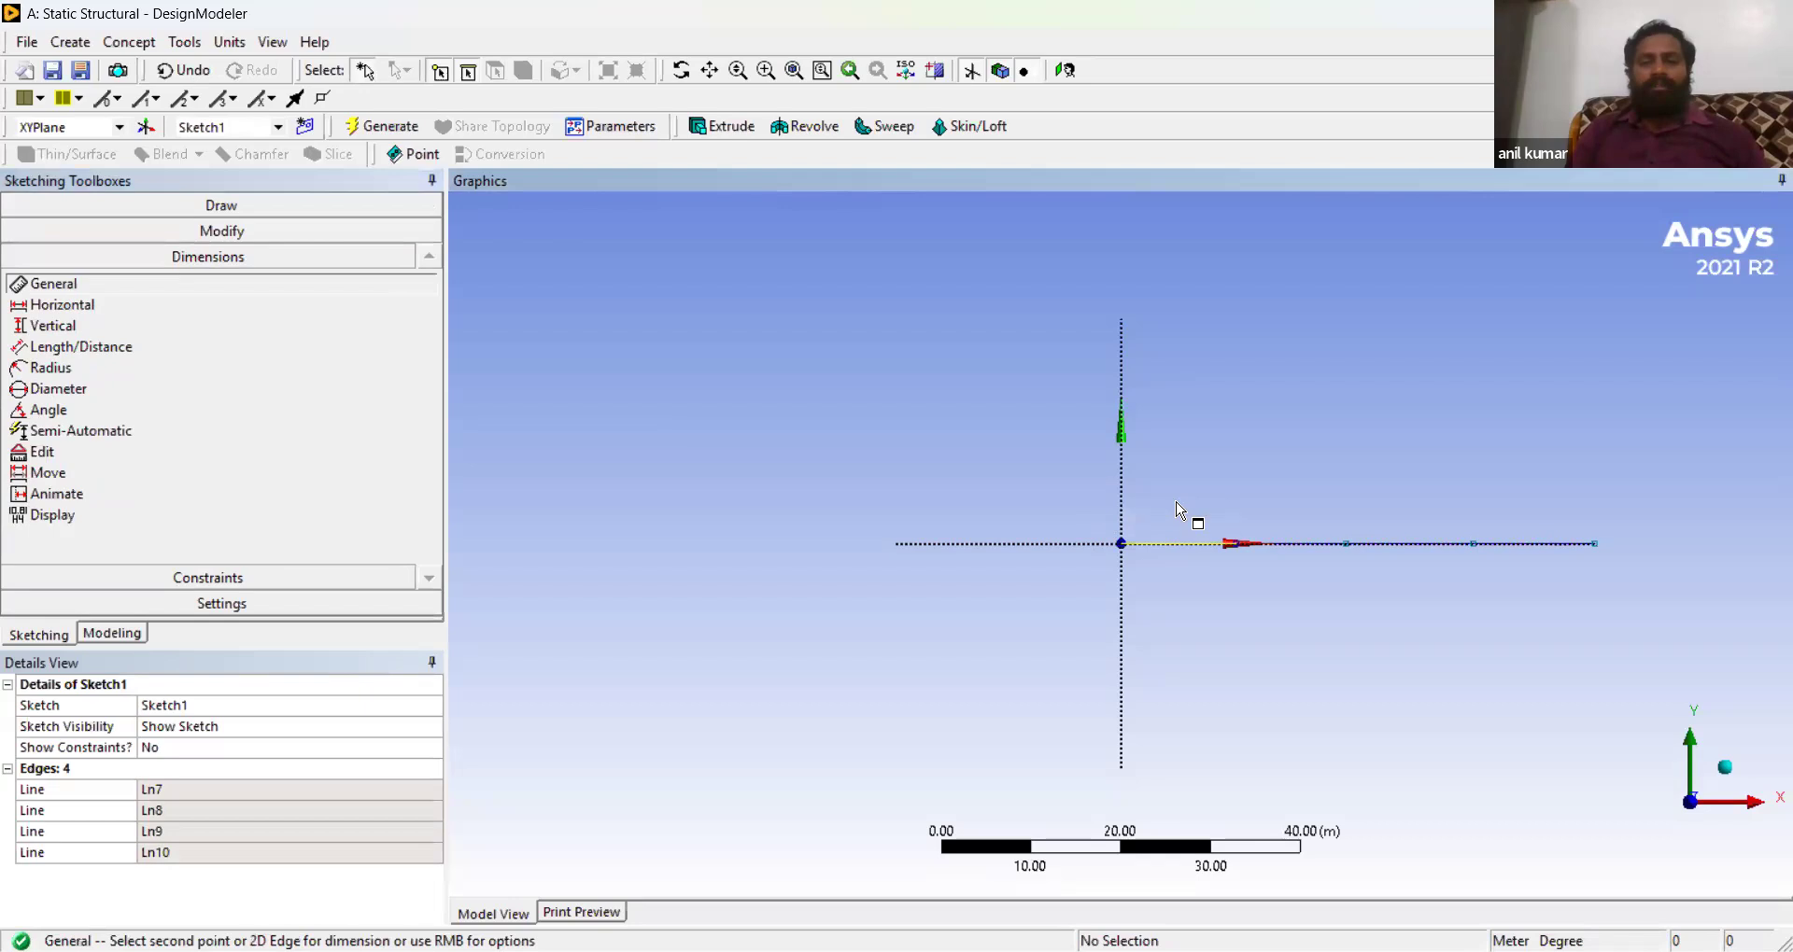
click(1184, 506)
click(1311, 549)
click(1324, 449)
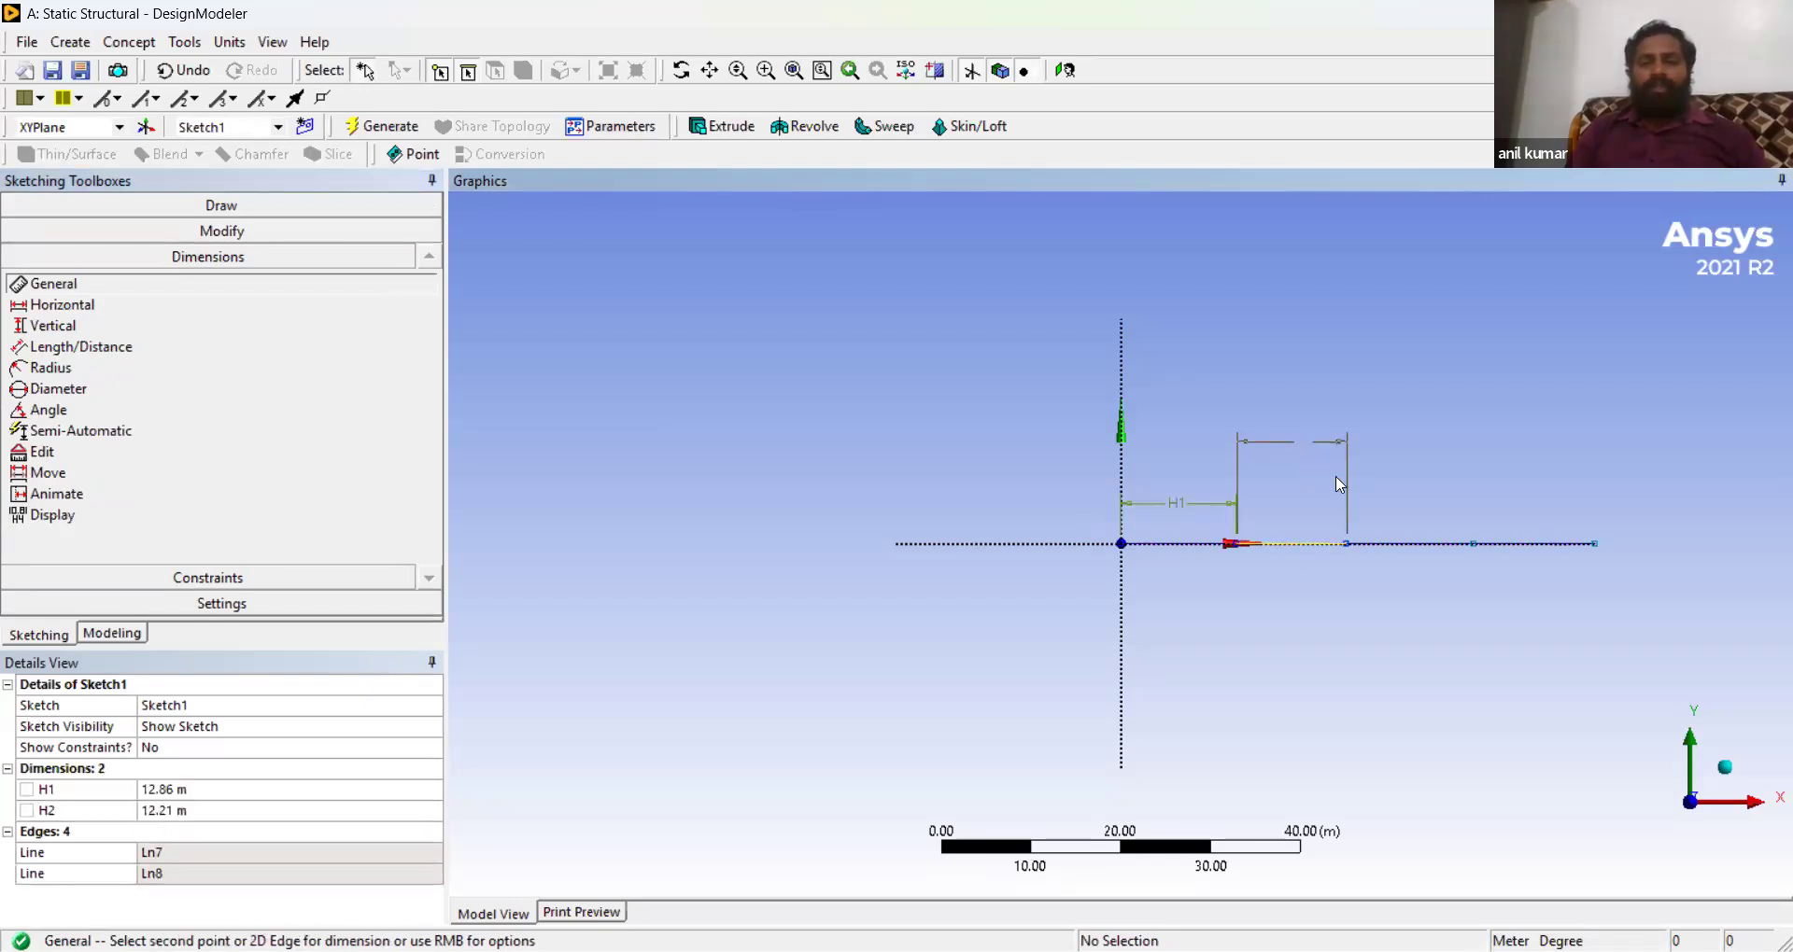
click(1401, 547)
click(1406, 426)
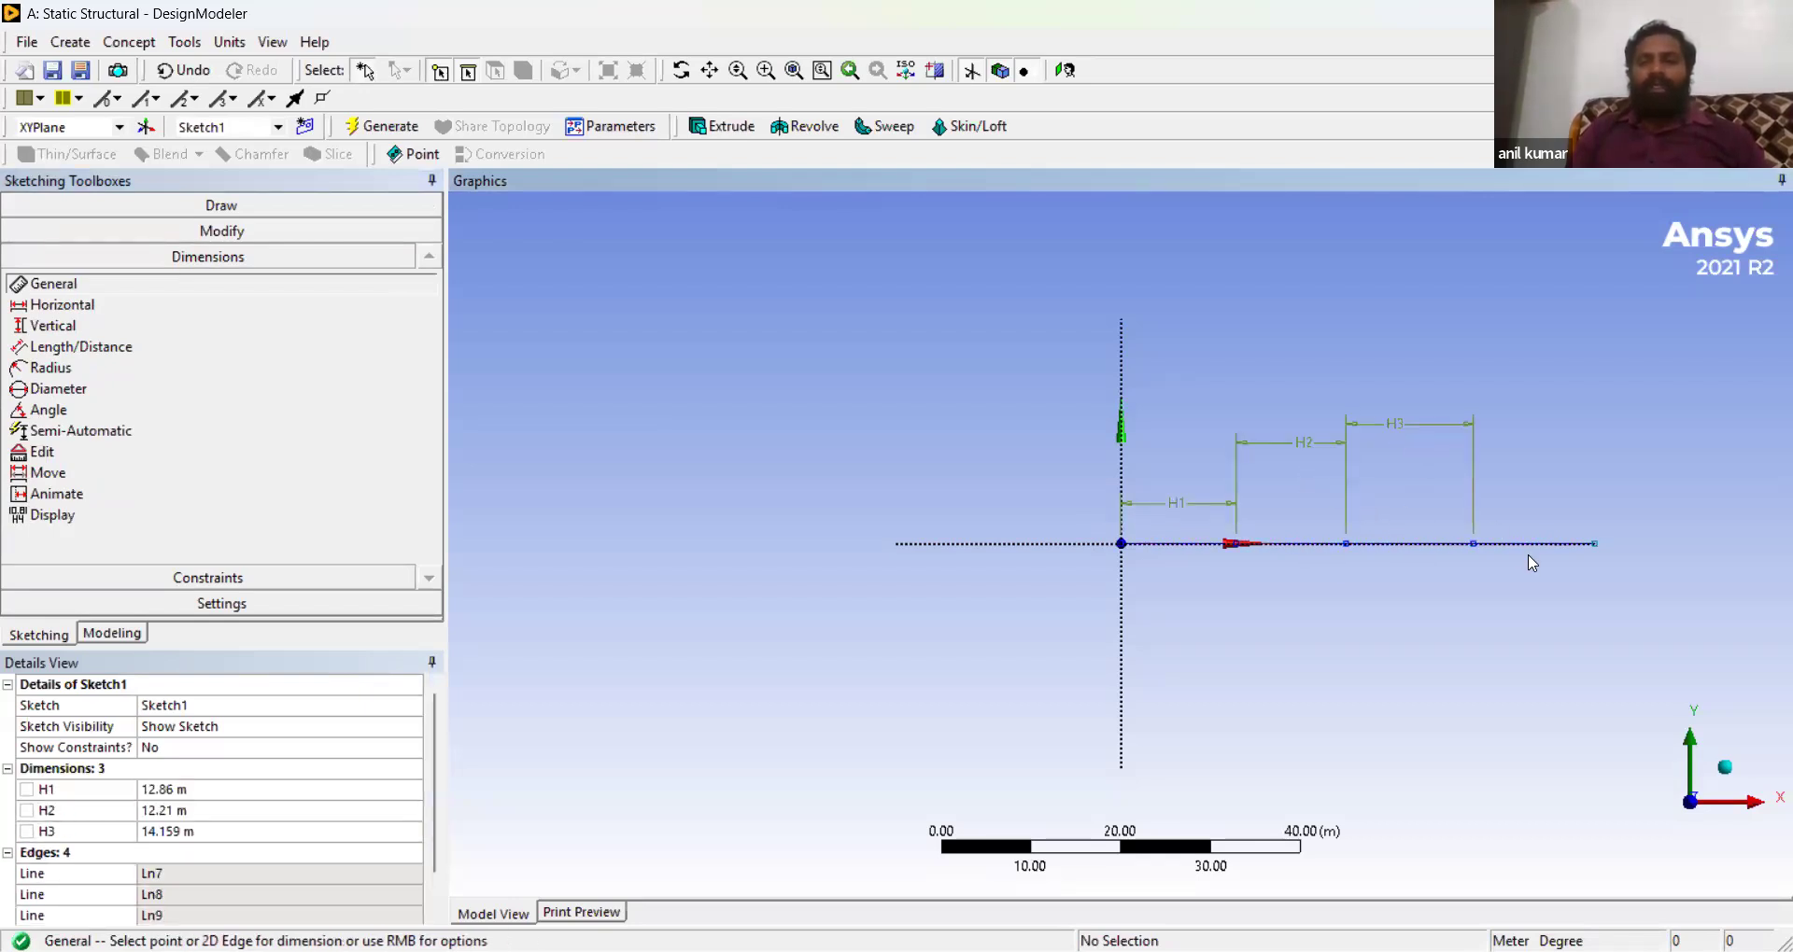
click(1544, 551)
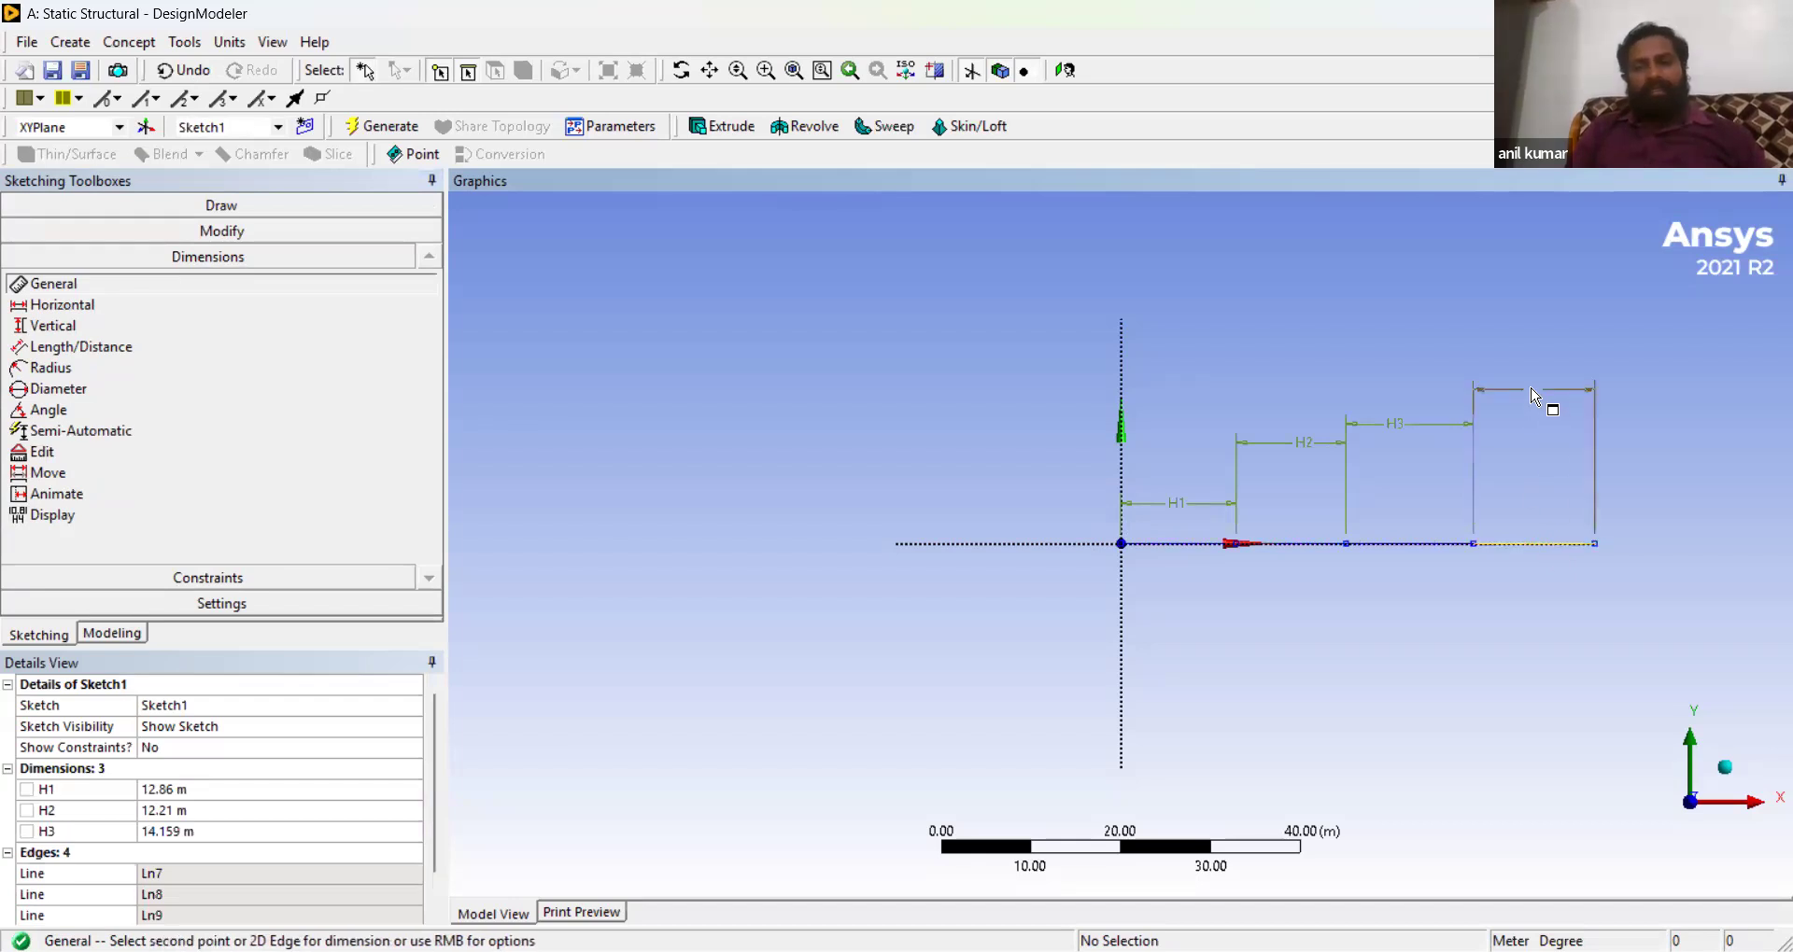
click(1536, 392)
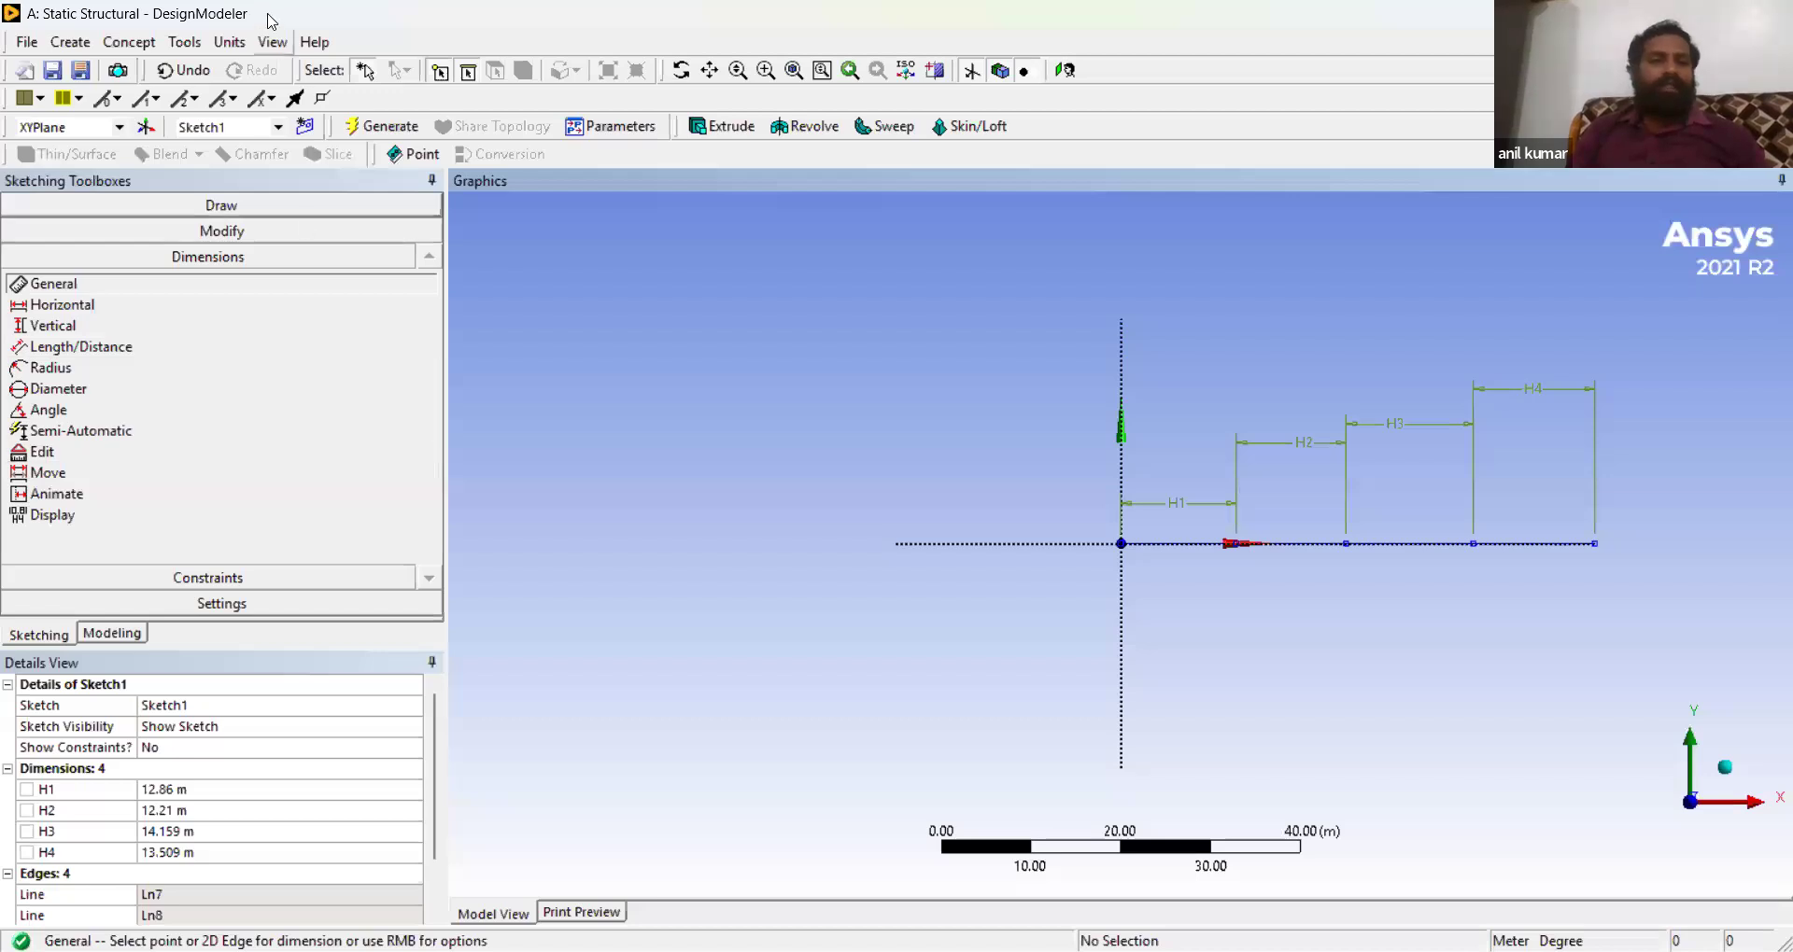
- Switch the model units to millimetres and set dimension H1 to 1000 mm
click(227, 47)
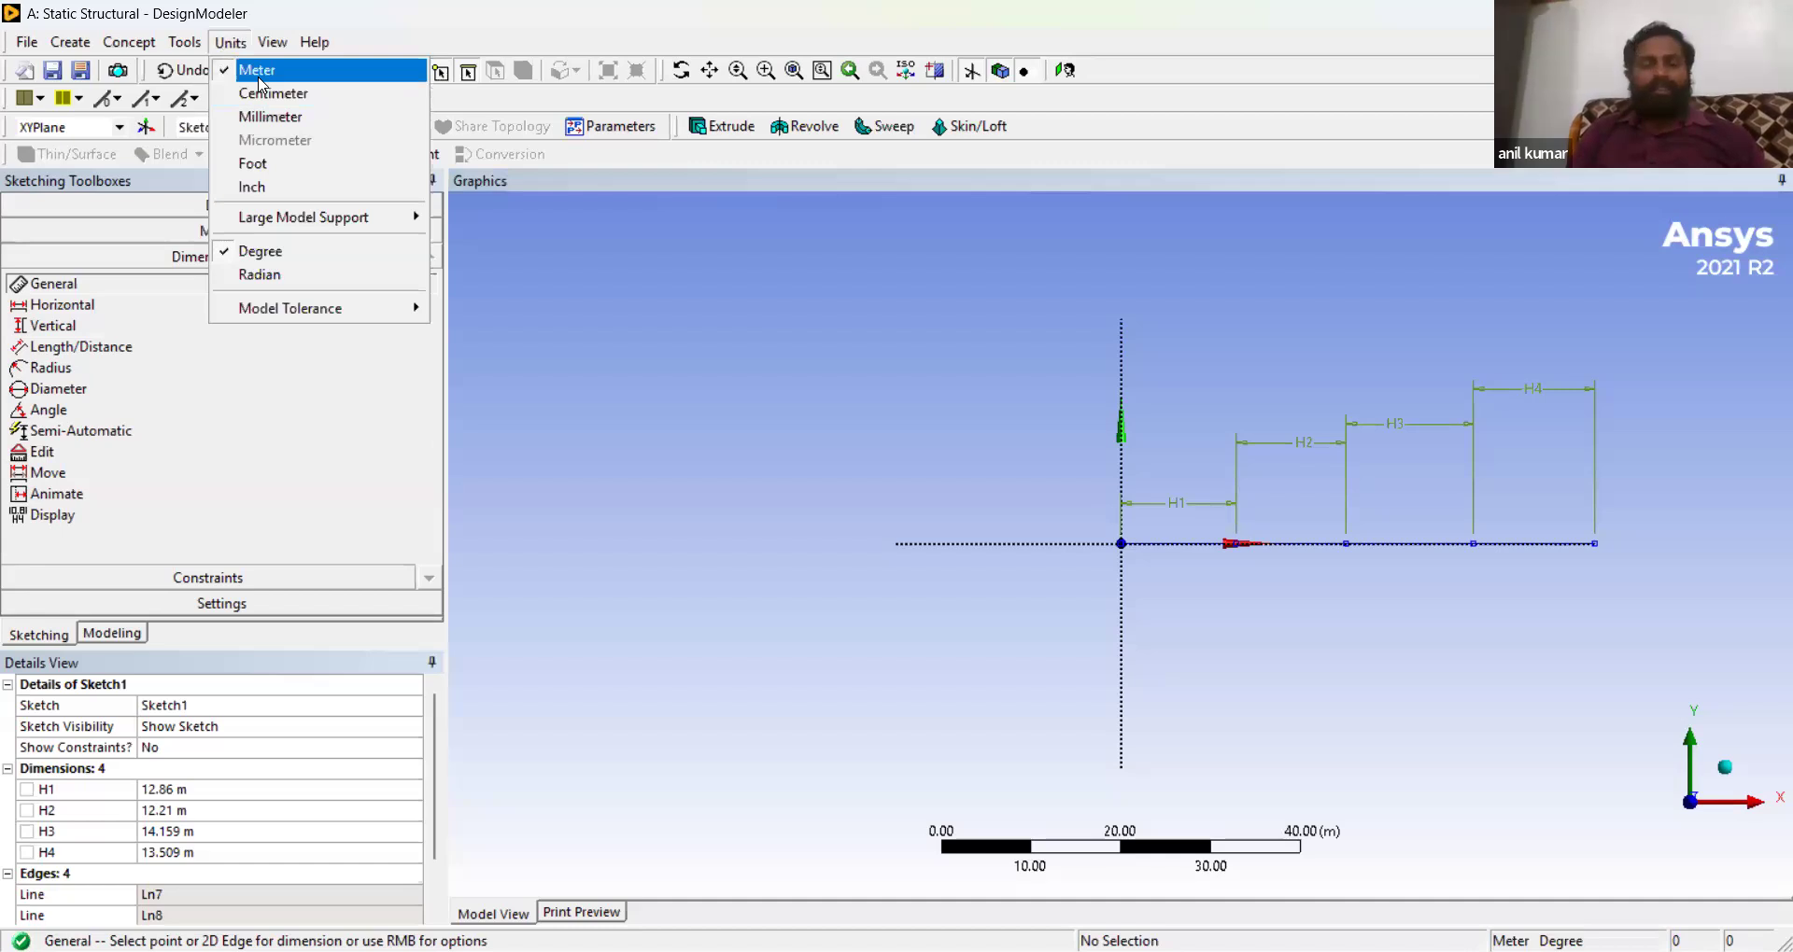
click(270, 125)
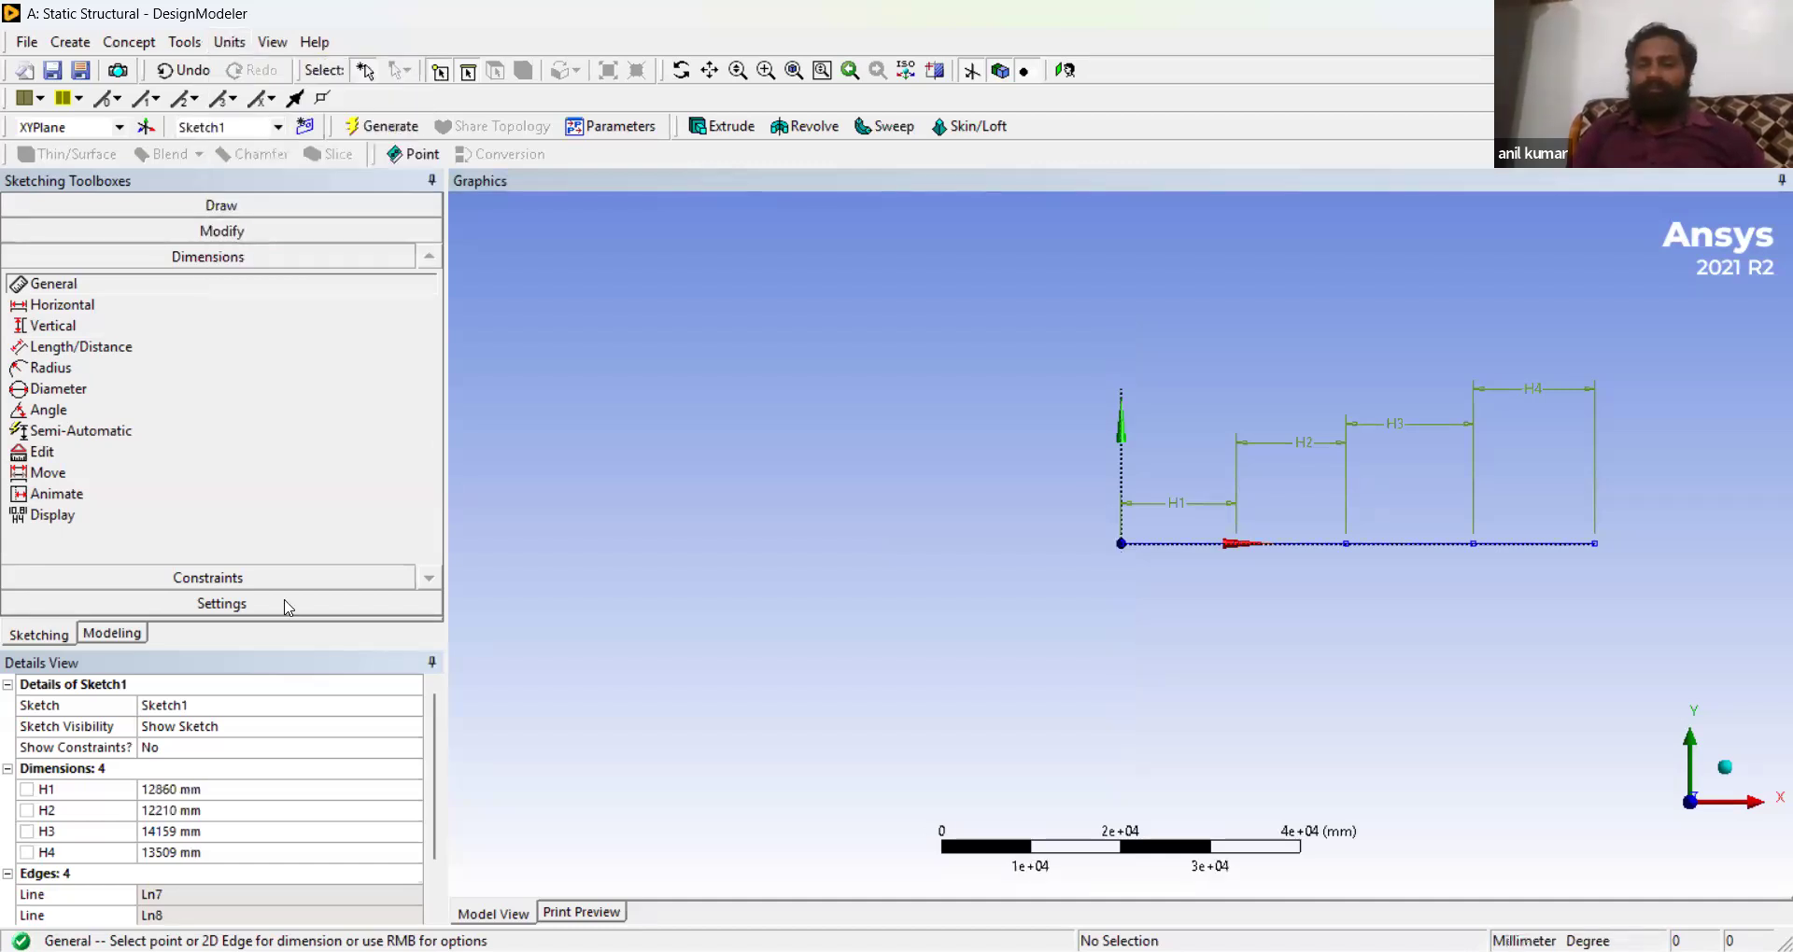
click(213, 791)
text(1000)
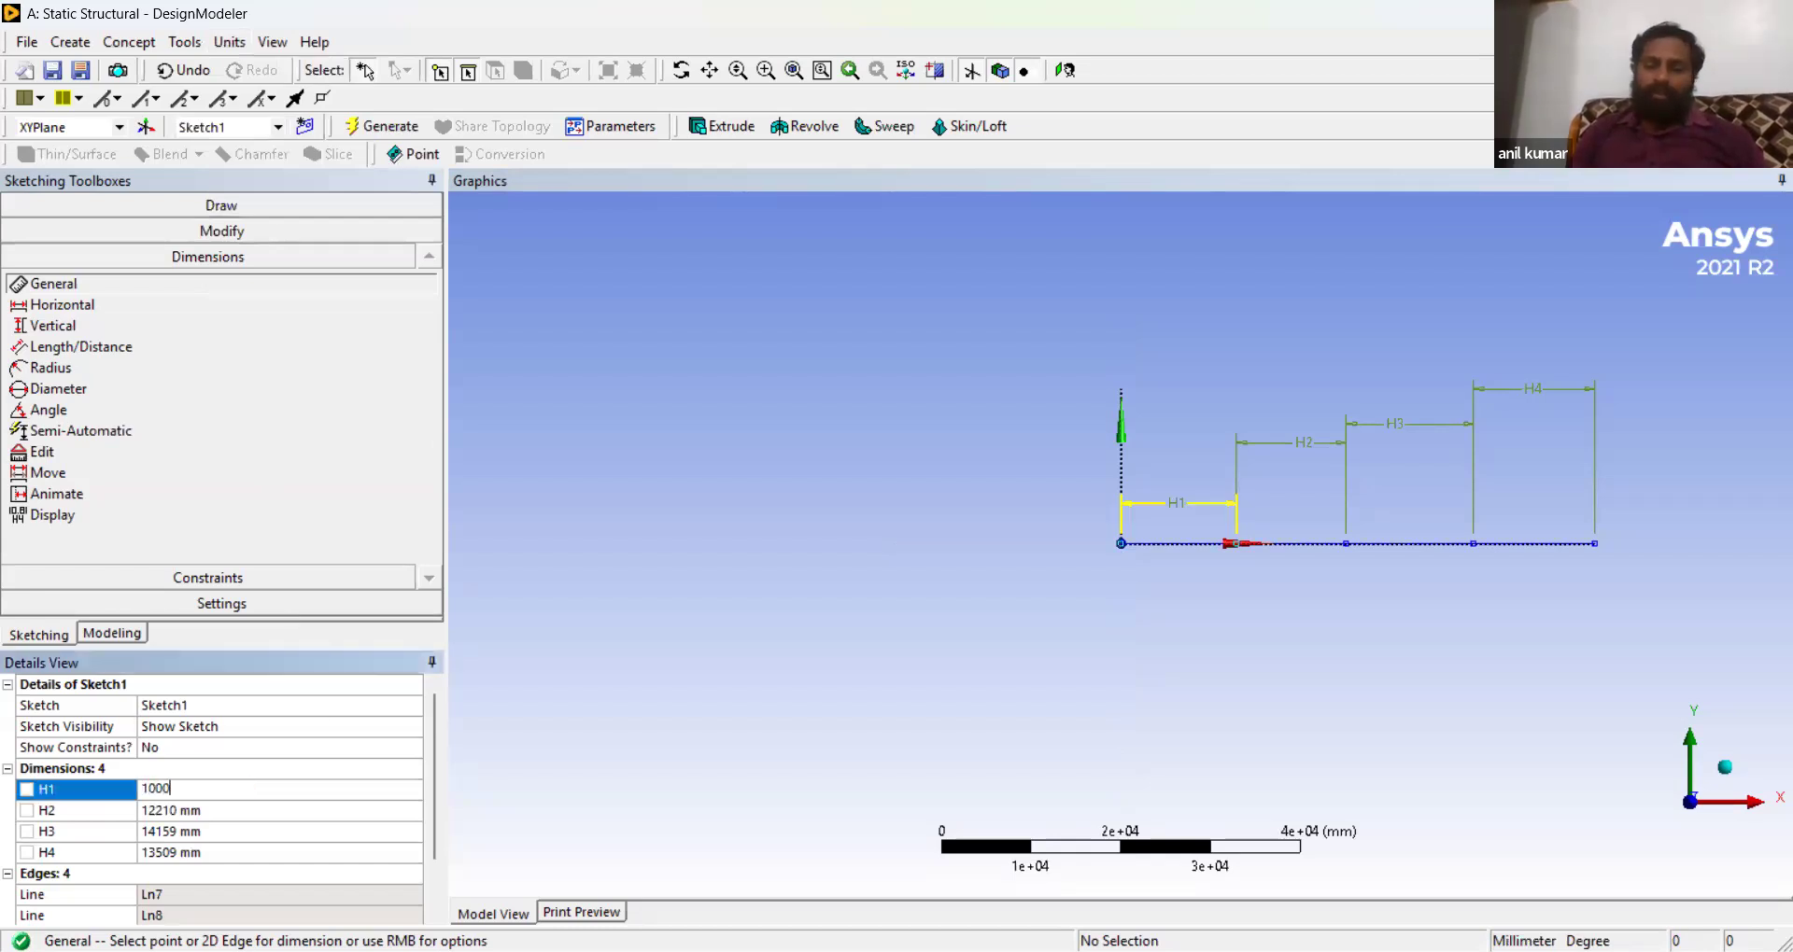
key(Return)
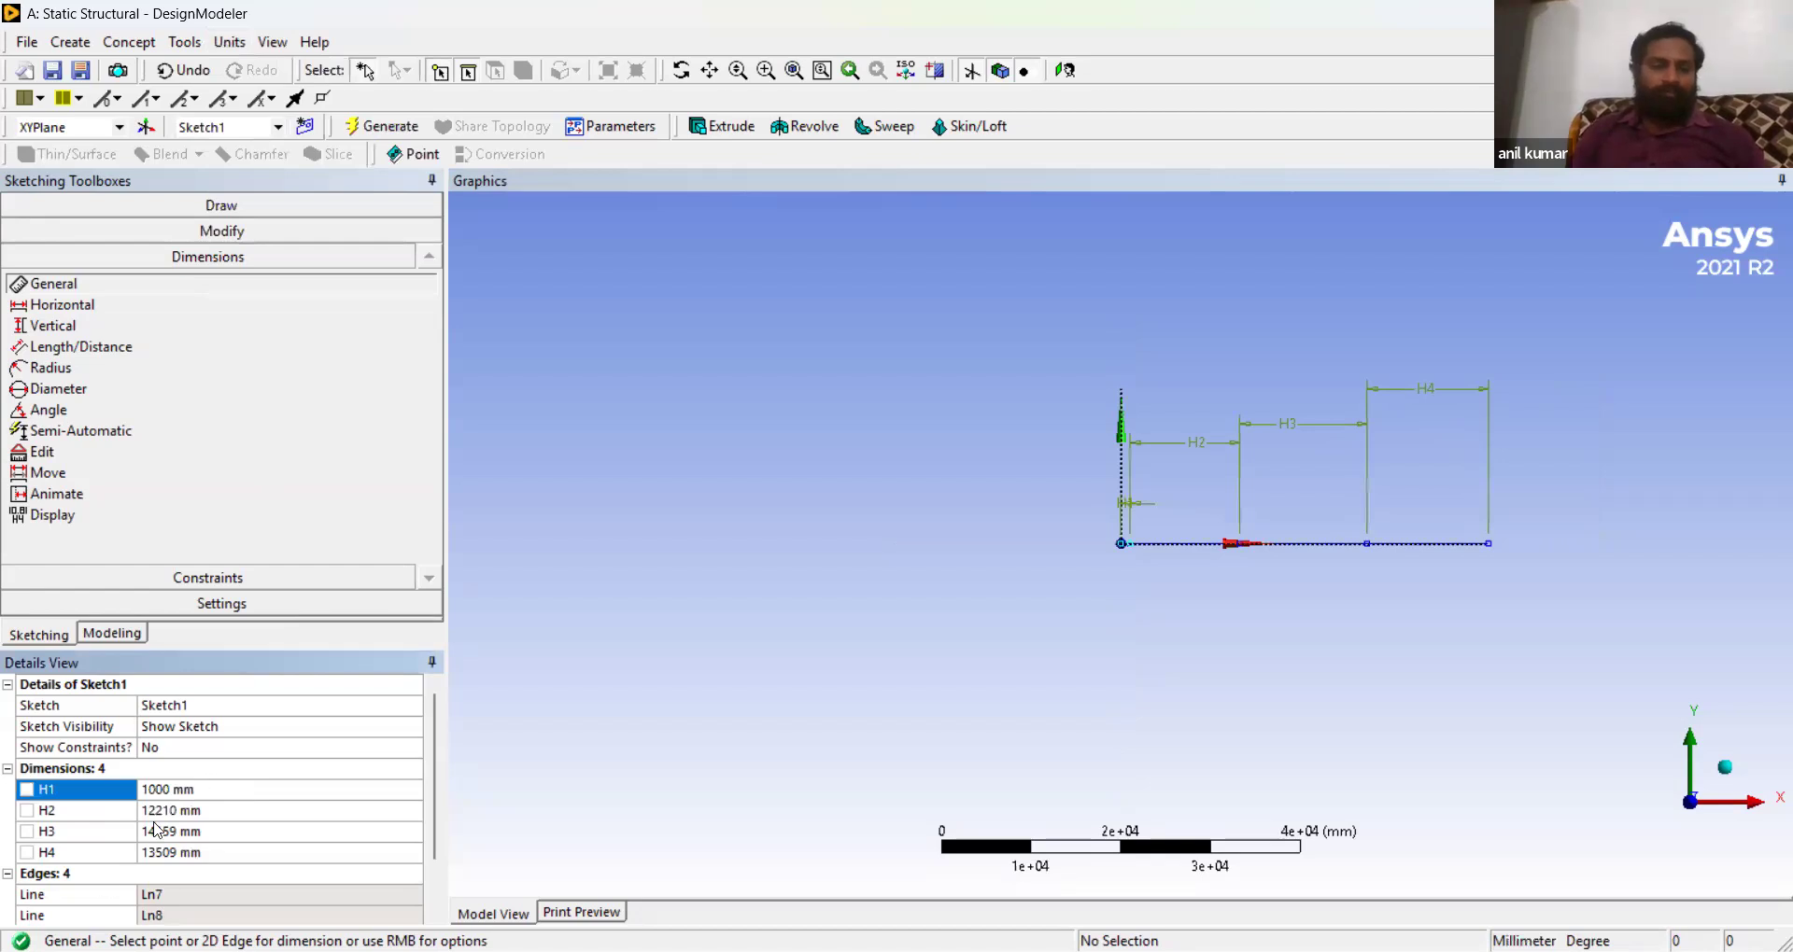
- Set dimension H2 to 1000 mm, H3 to 2000 mm and H4 to 1000 mm
click(180, 811)
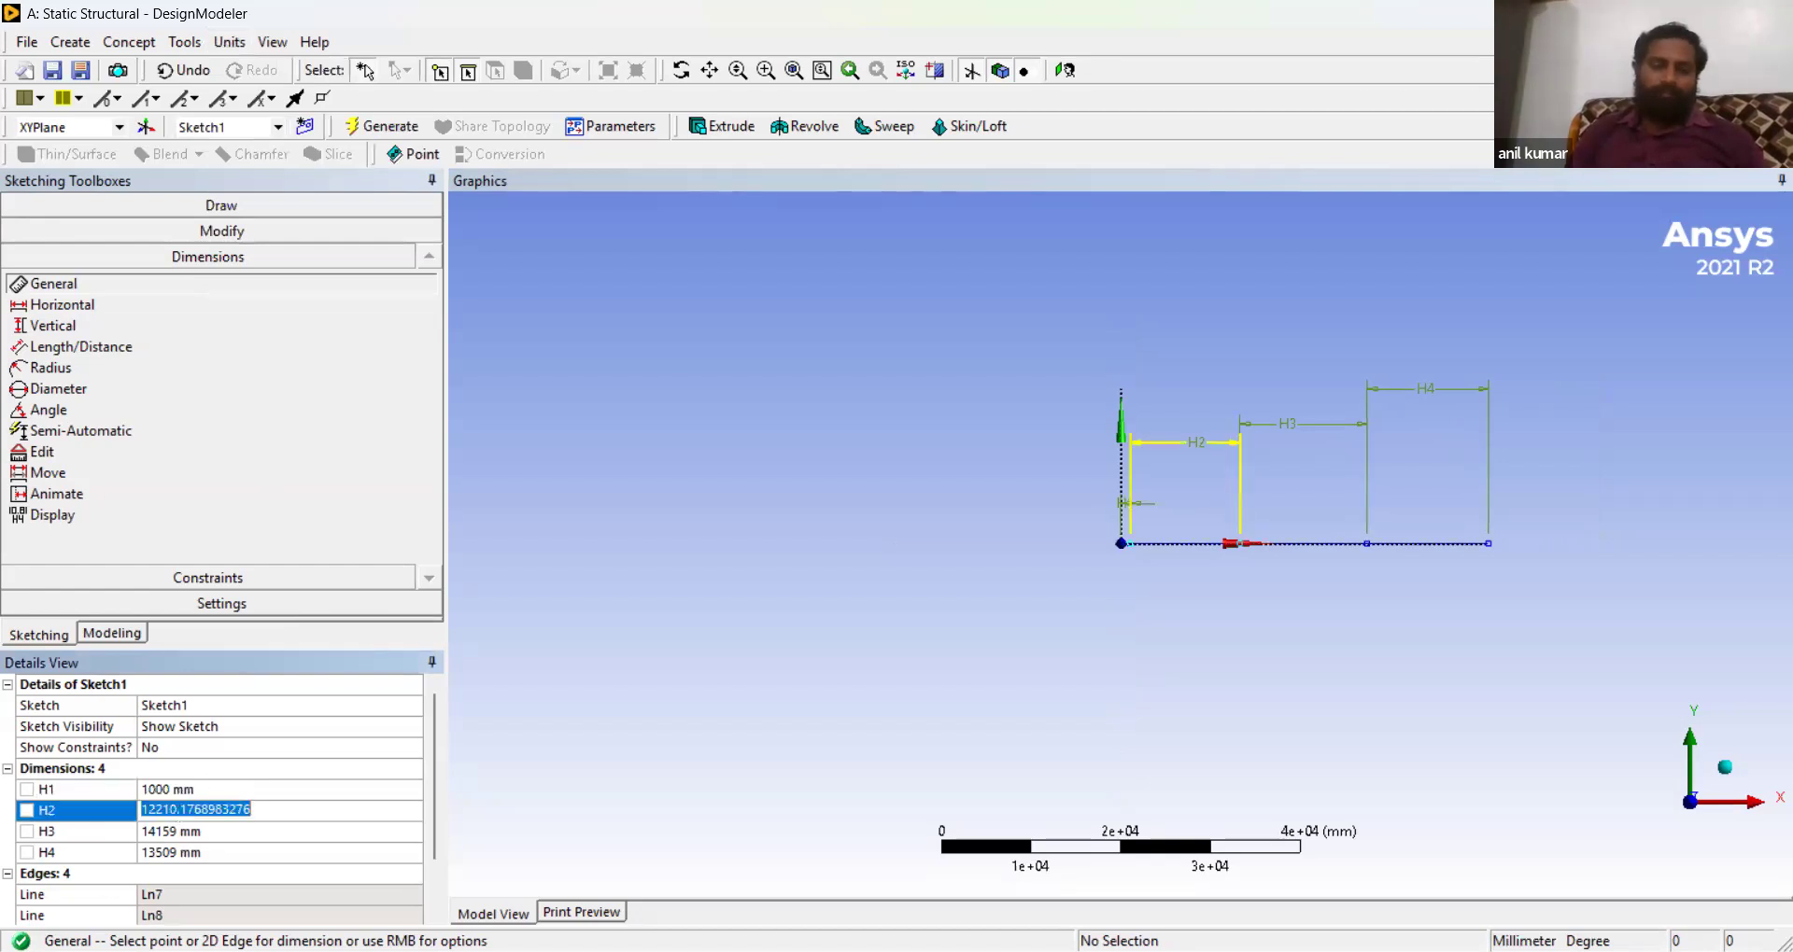
text(2)
key(BackSpace)
text(1000)
key(Return)
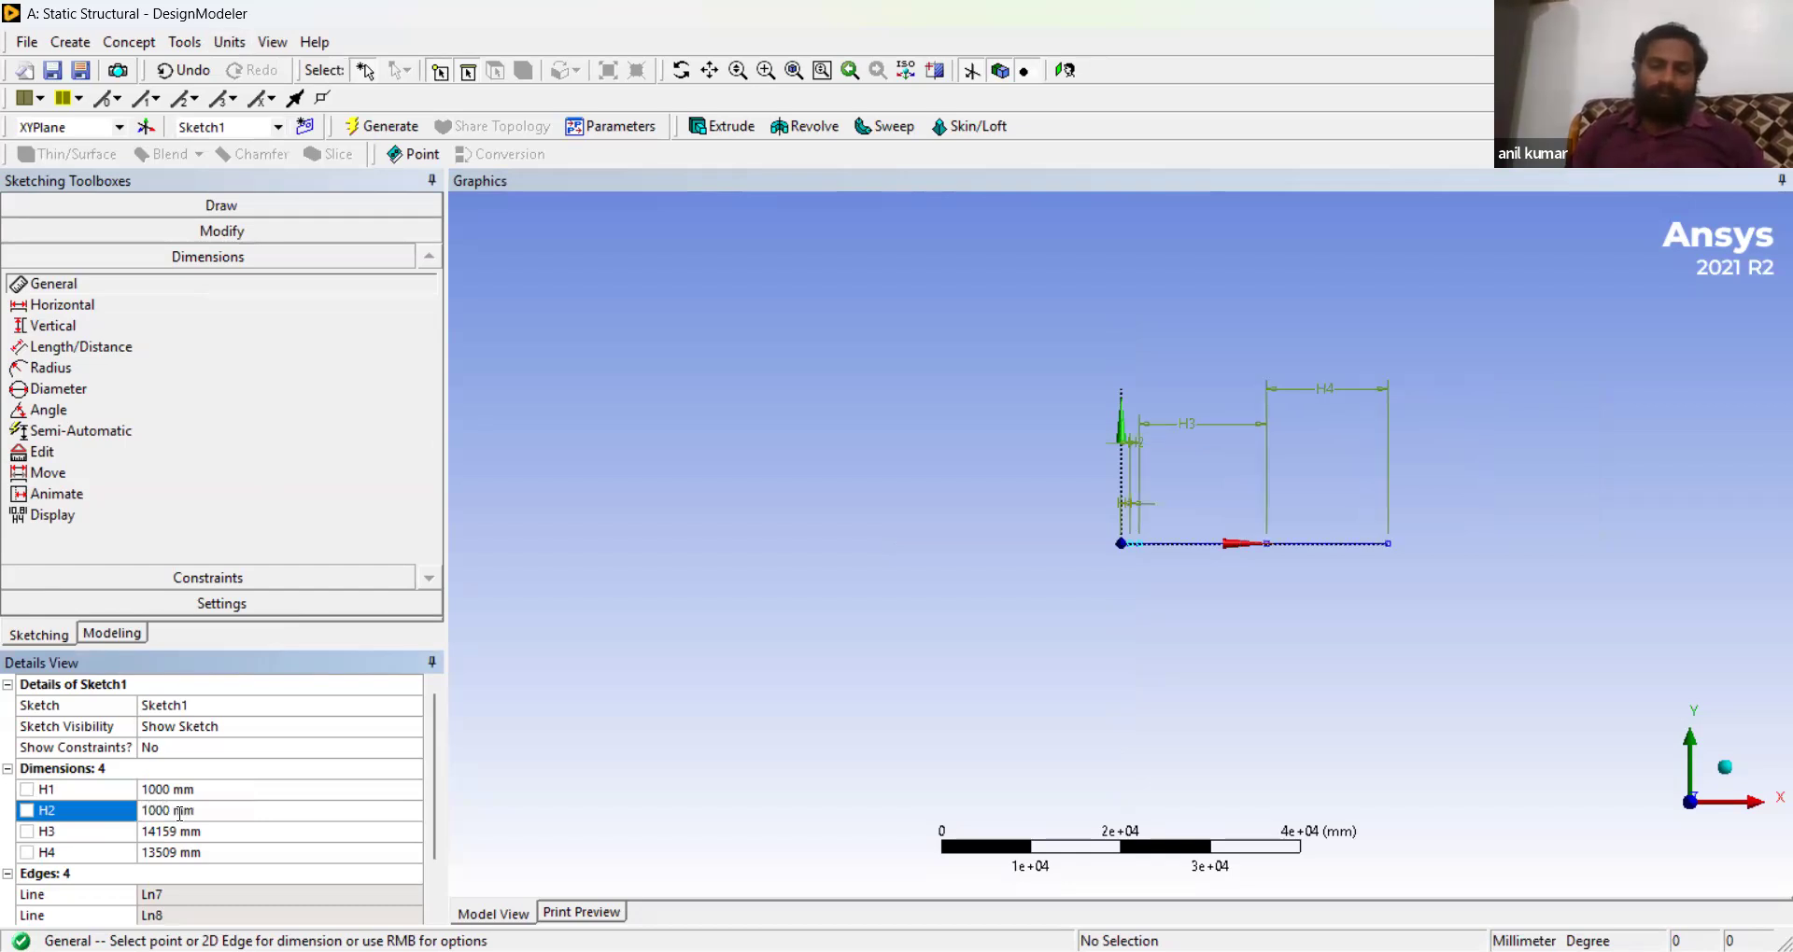
click(170, 831)
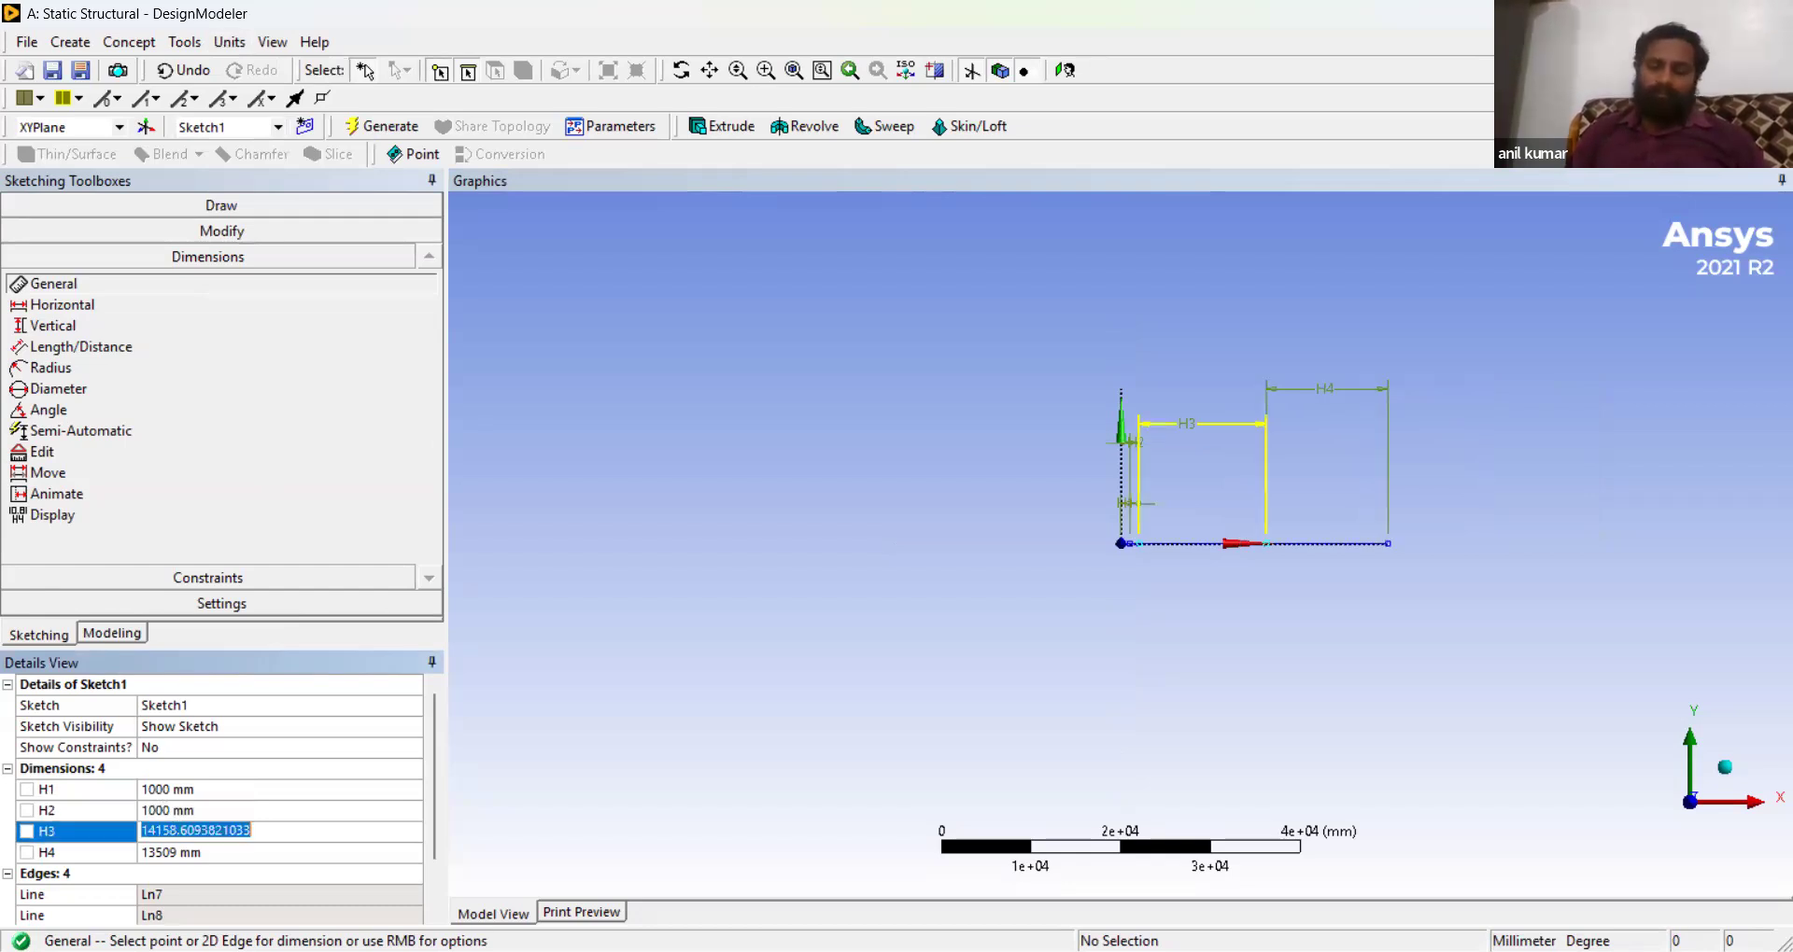
text(2000)
key(Return)
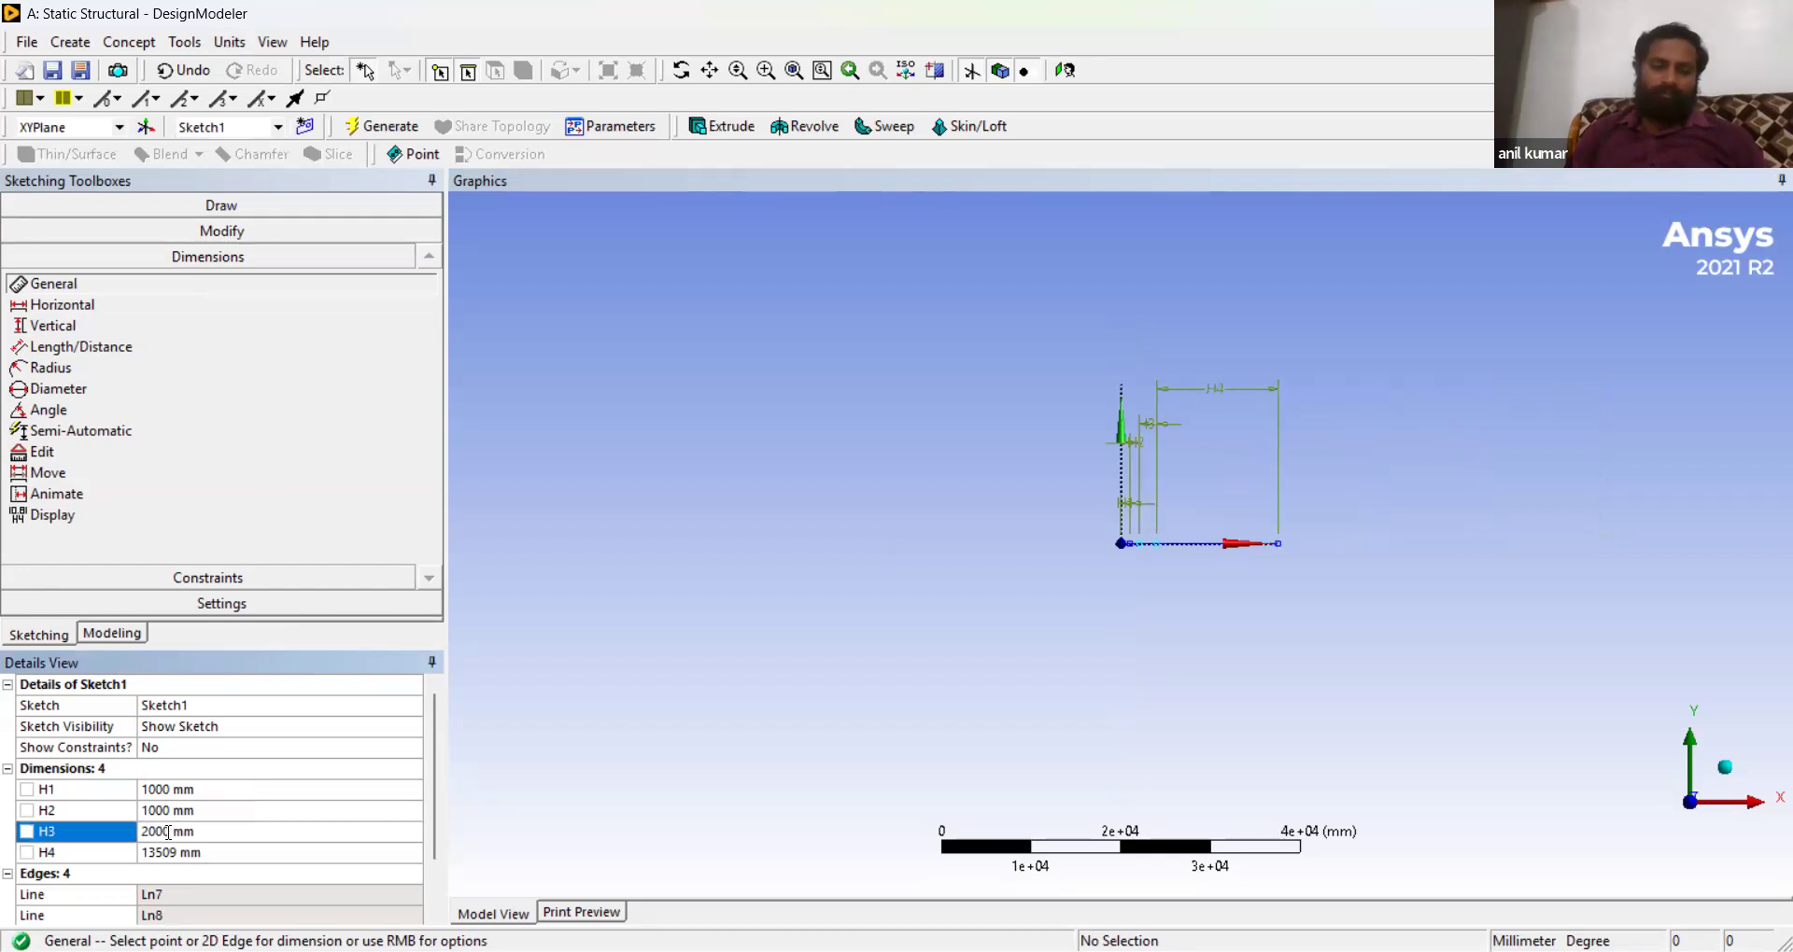
click(192, 852)
text(1000)
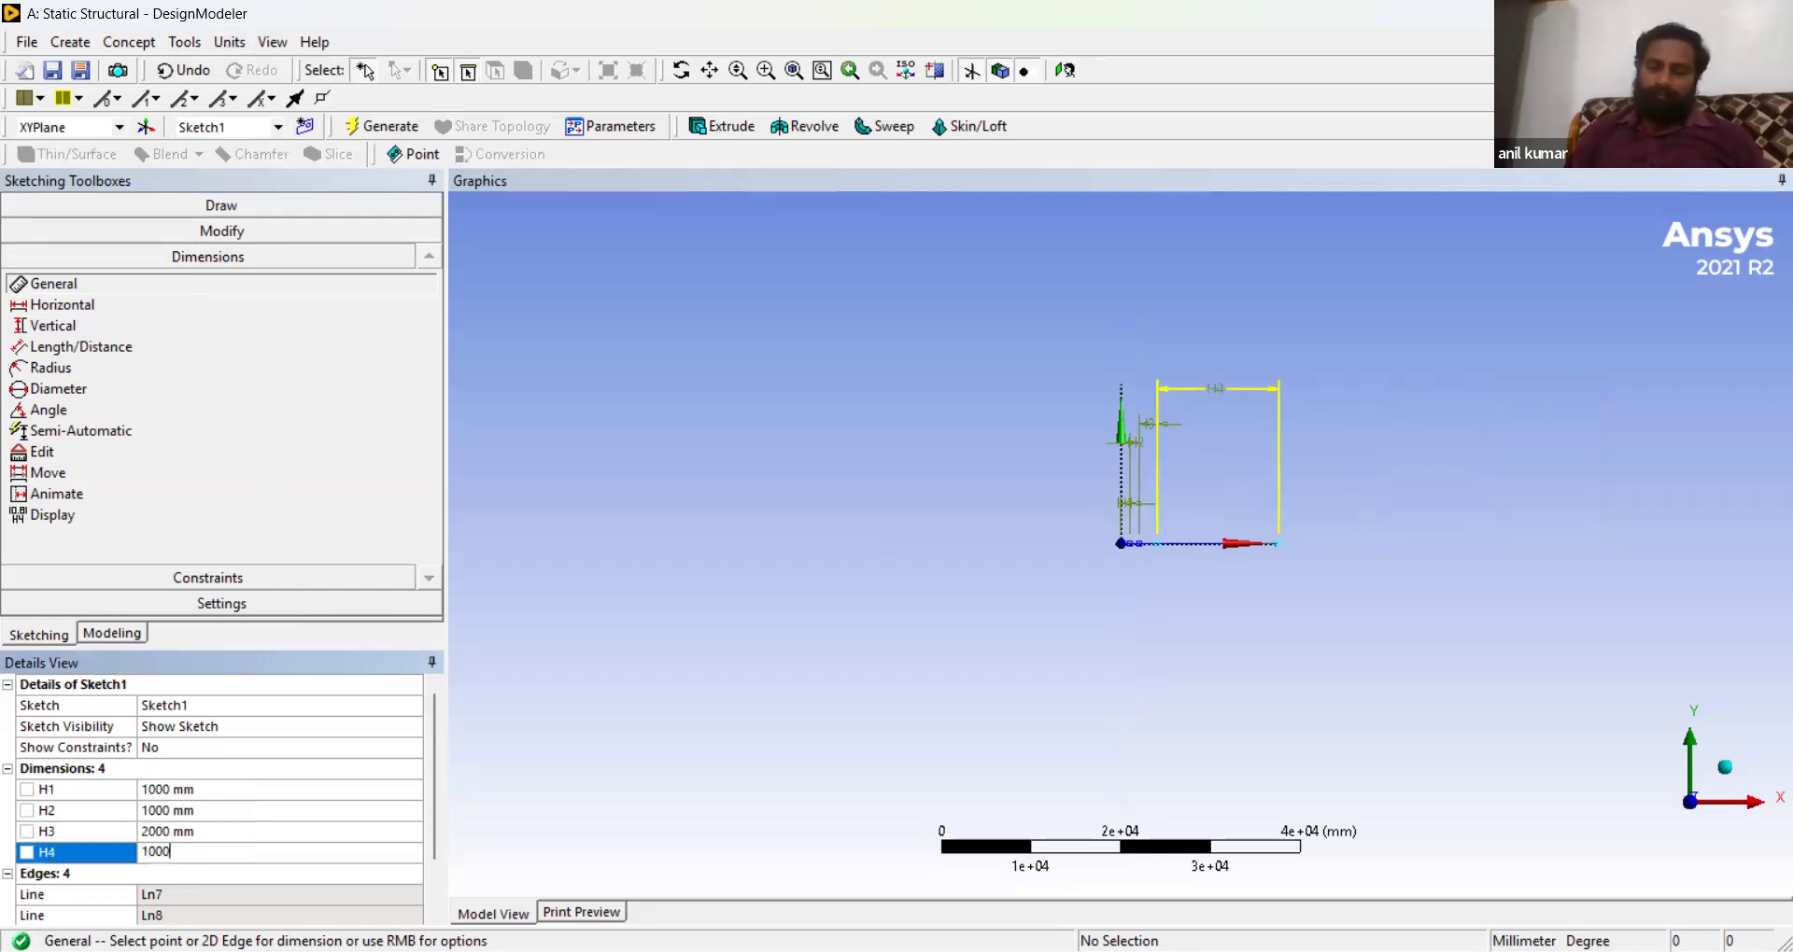
key(Return)
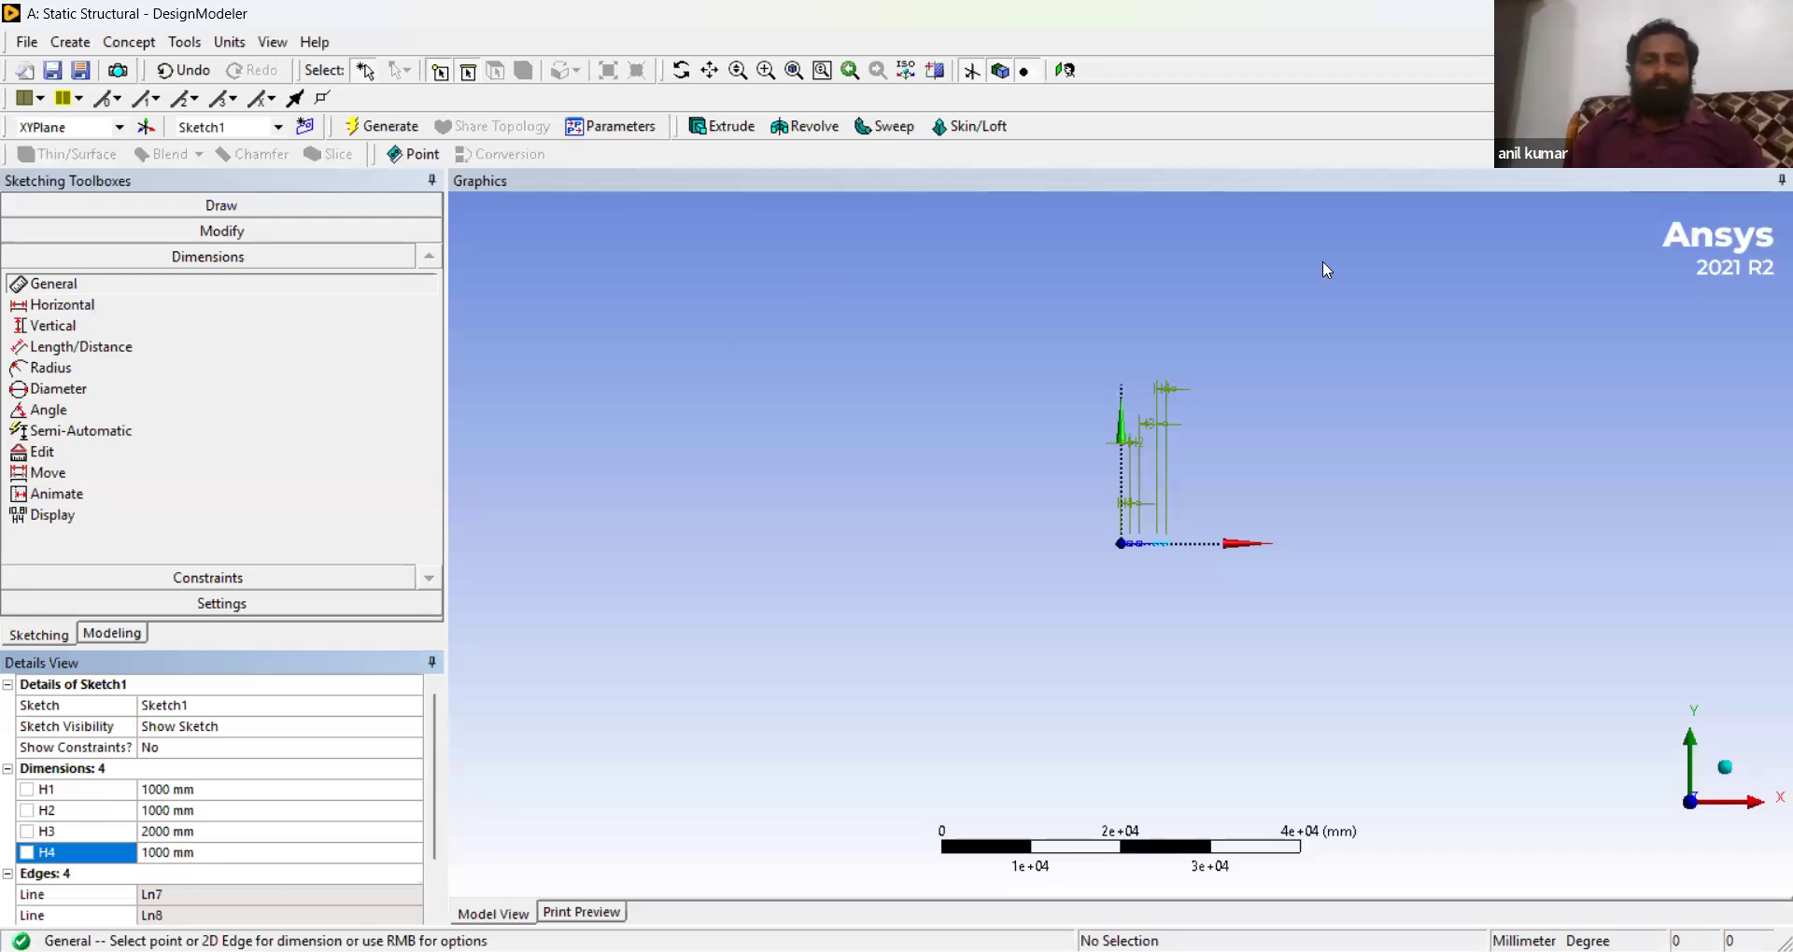
- Create a rectangular cross section for the beam
click(766, 75)
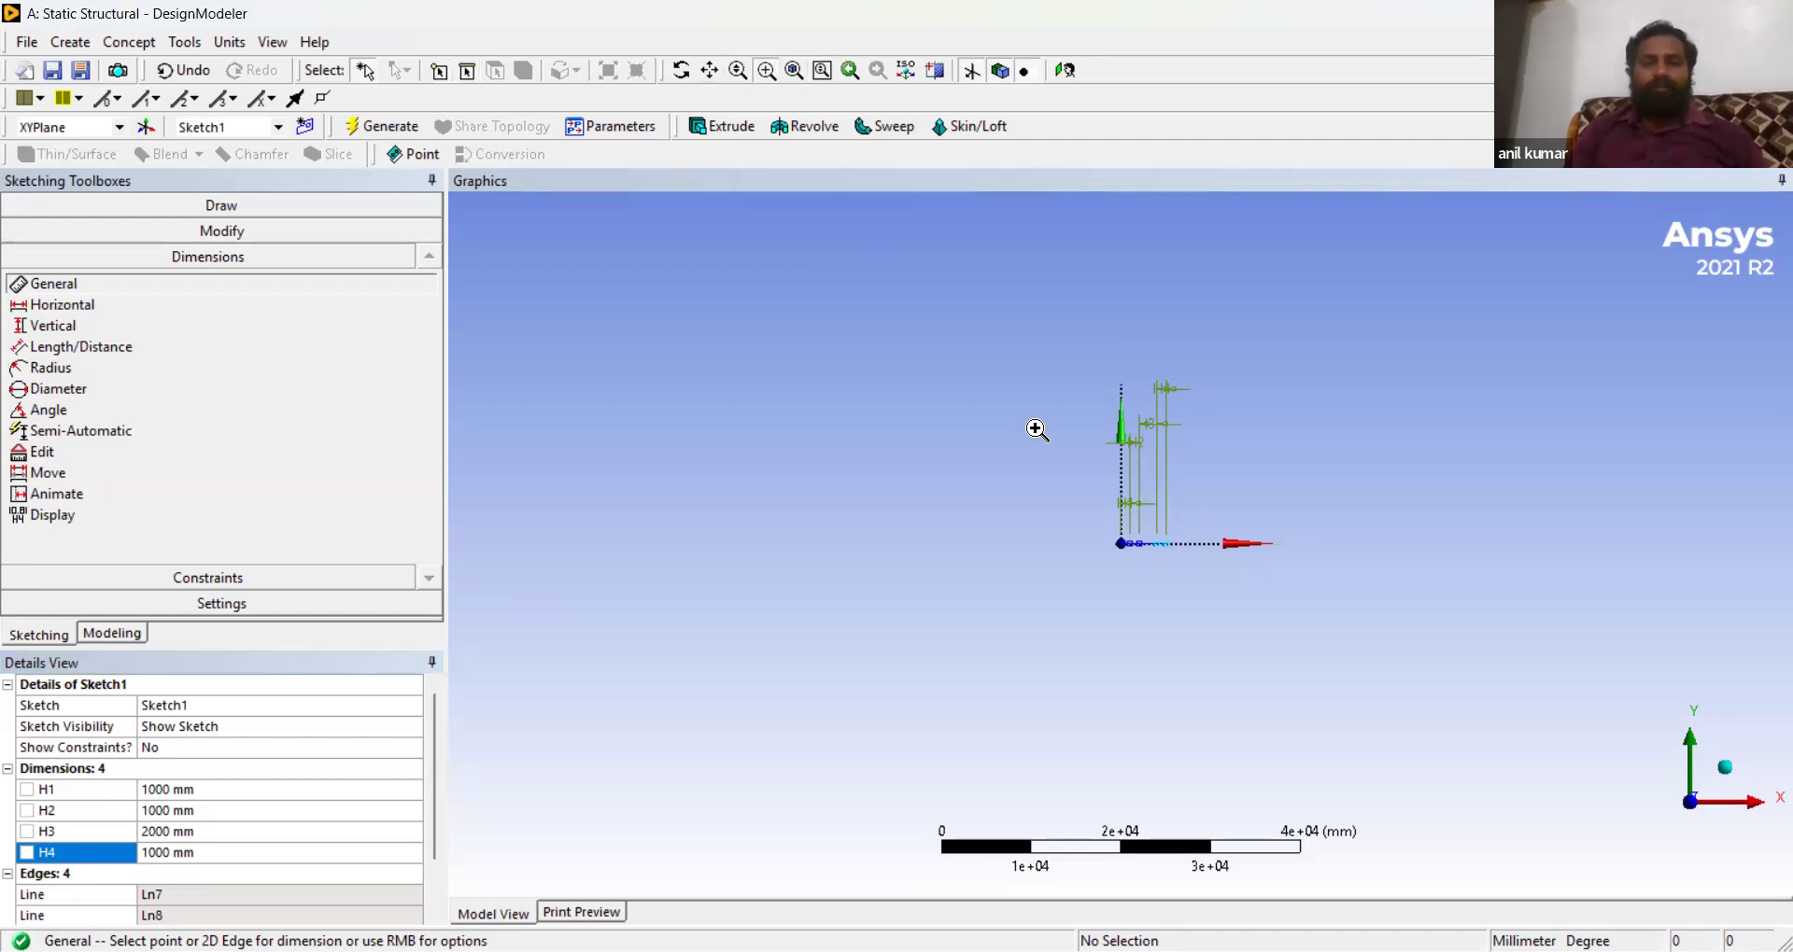
drag(998, 460, 1102, 557)
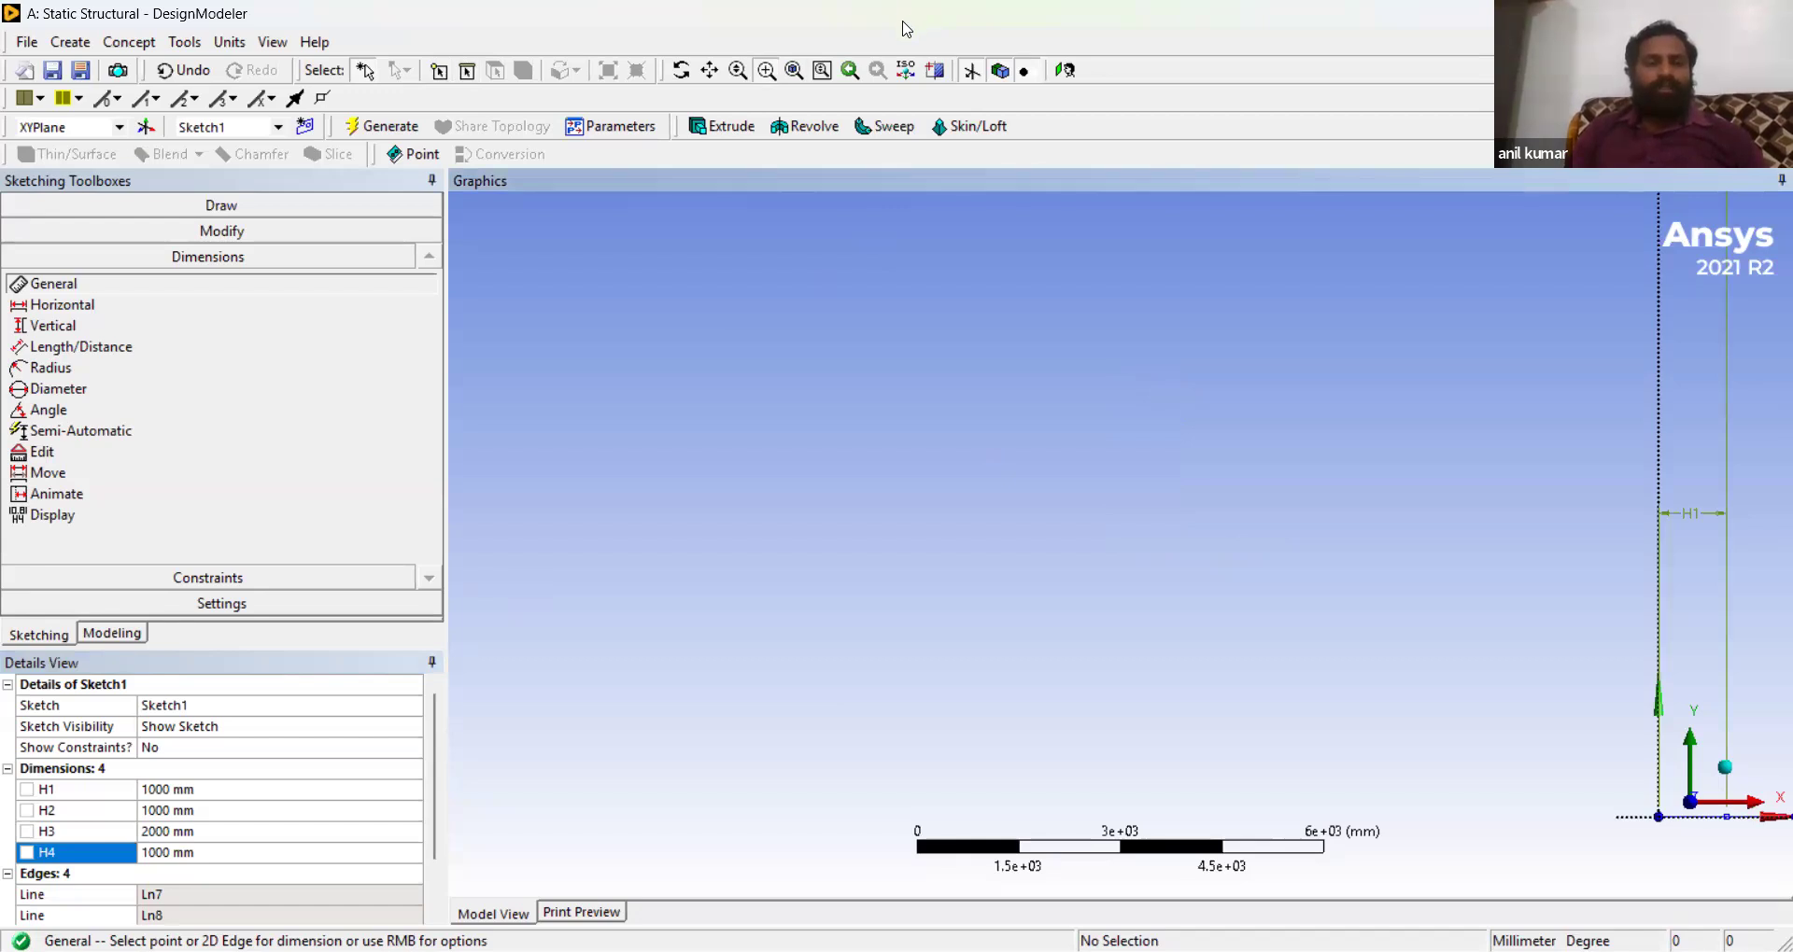
click(793, 70)
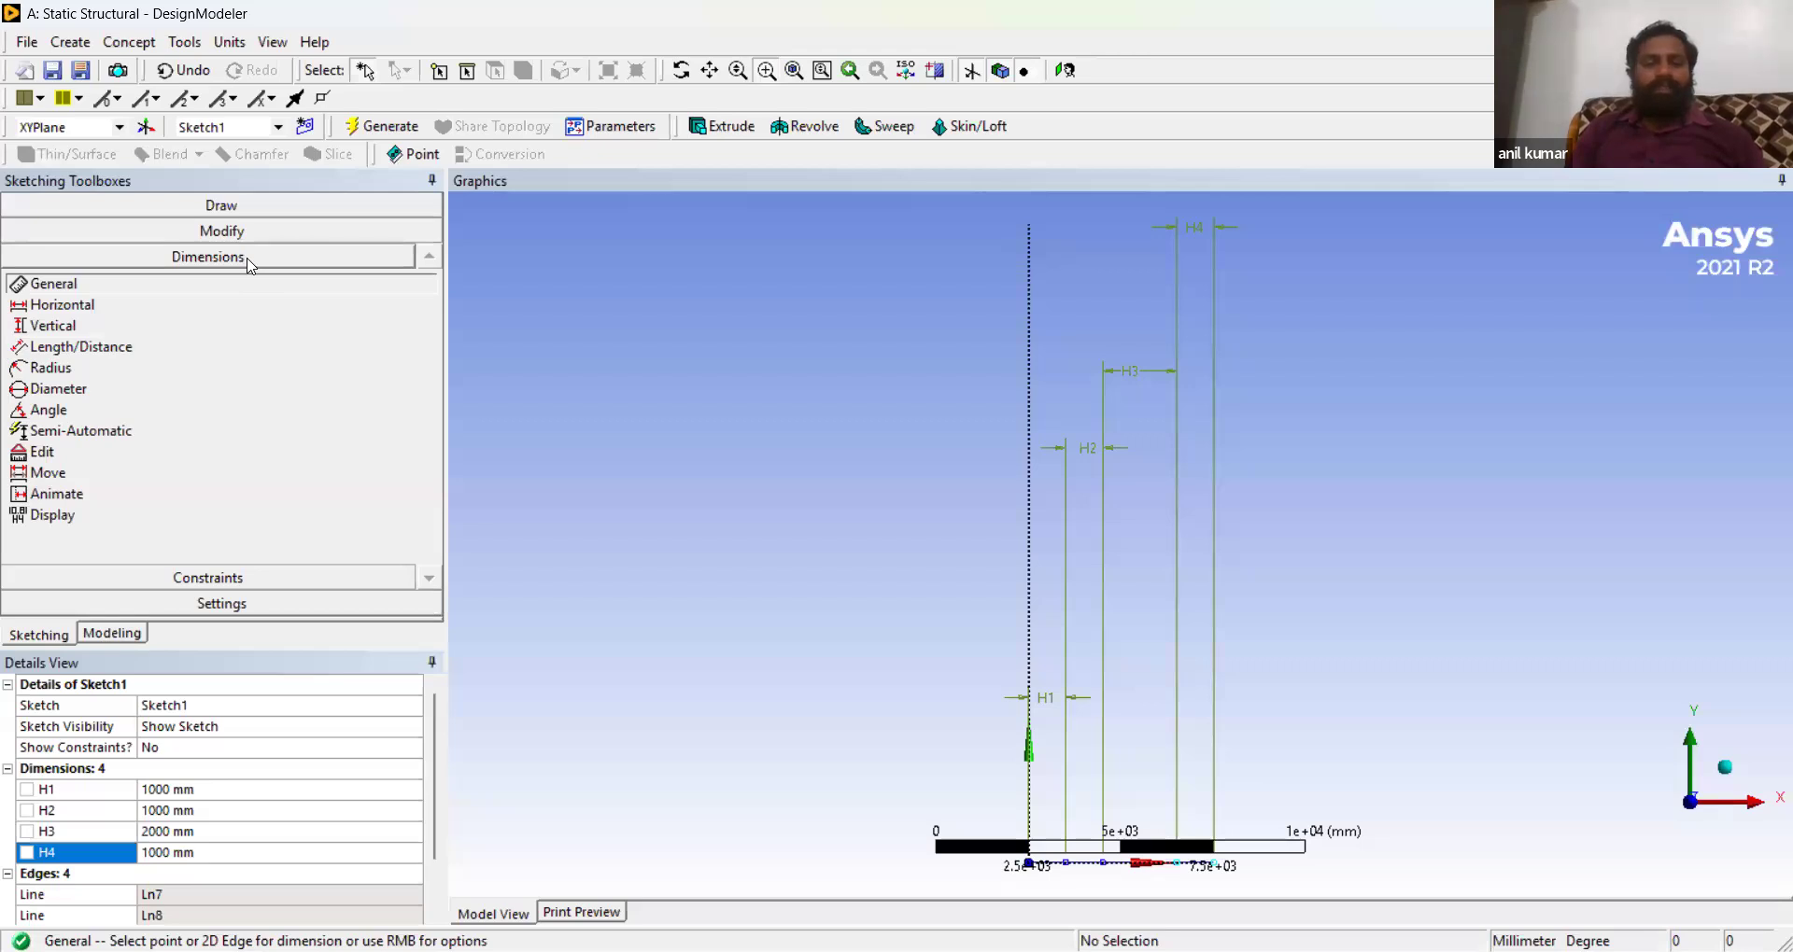
click(264, 206)
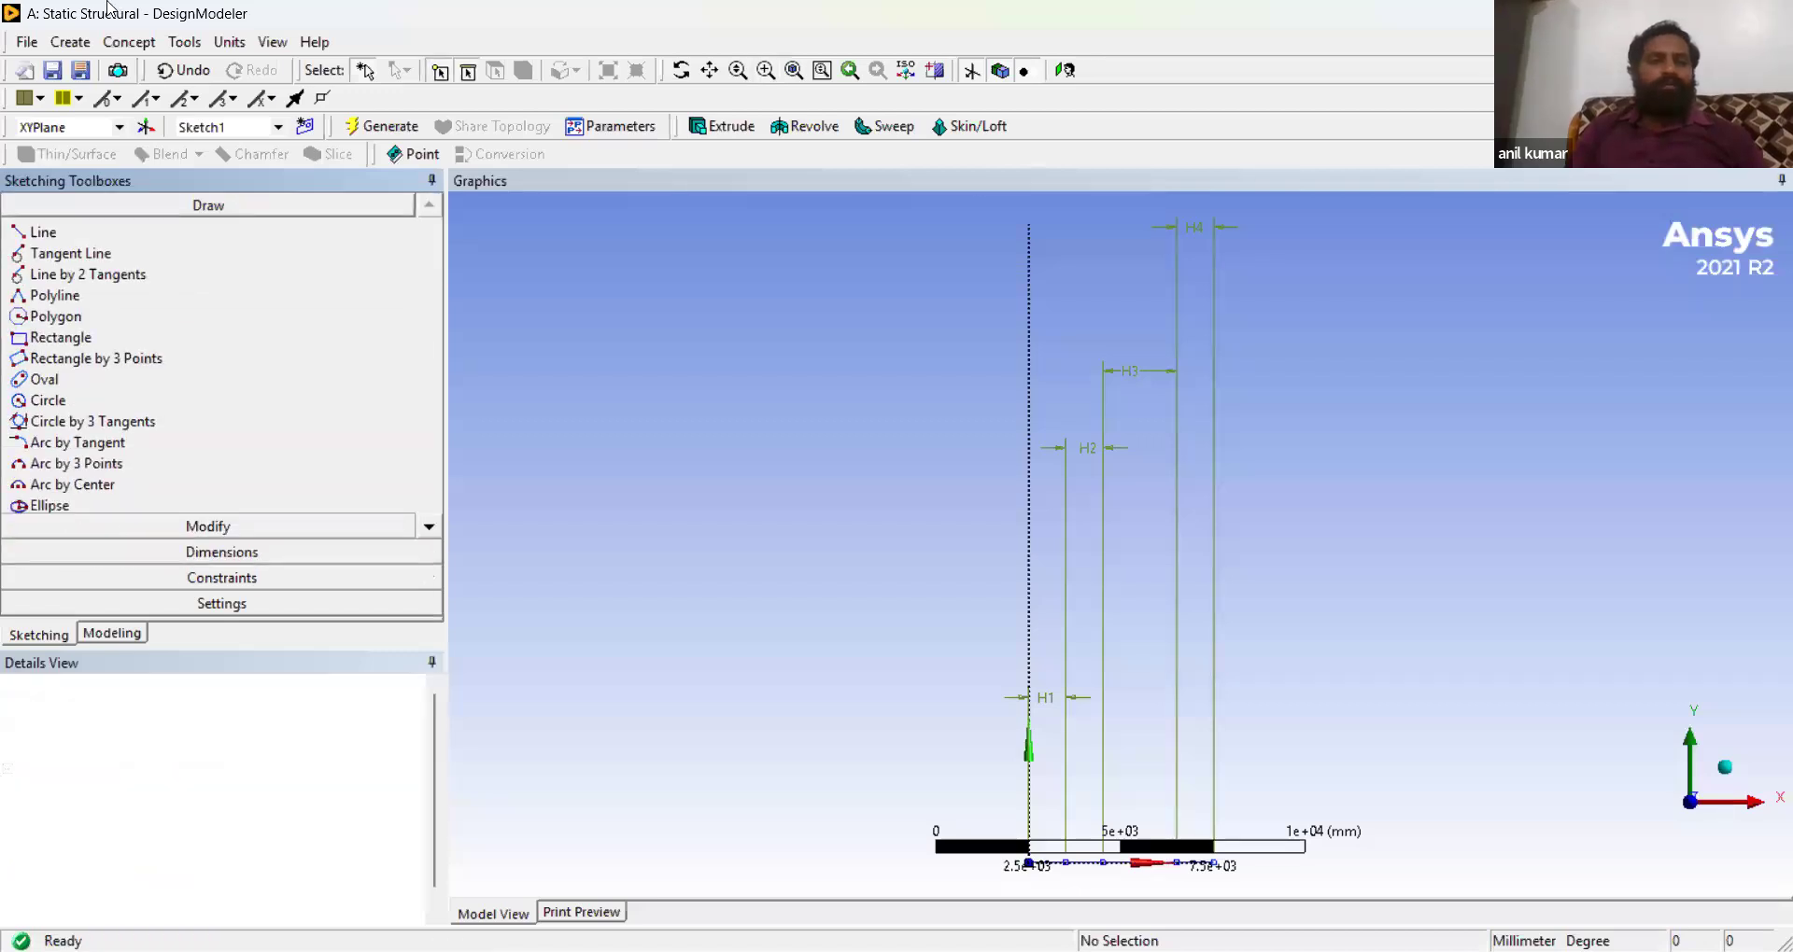
click(129, 42)
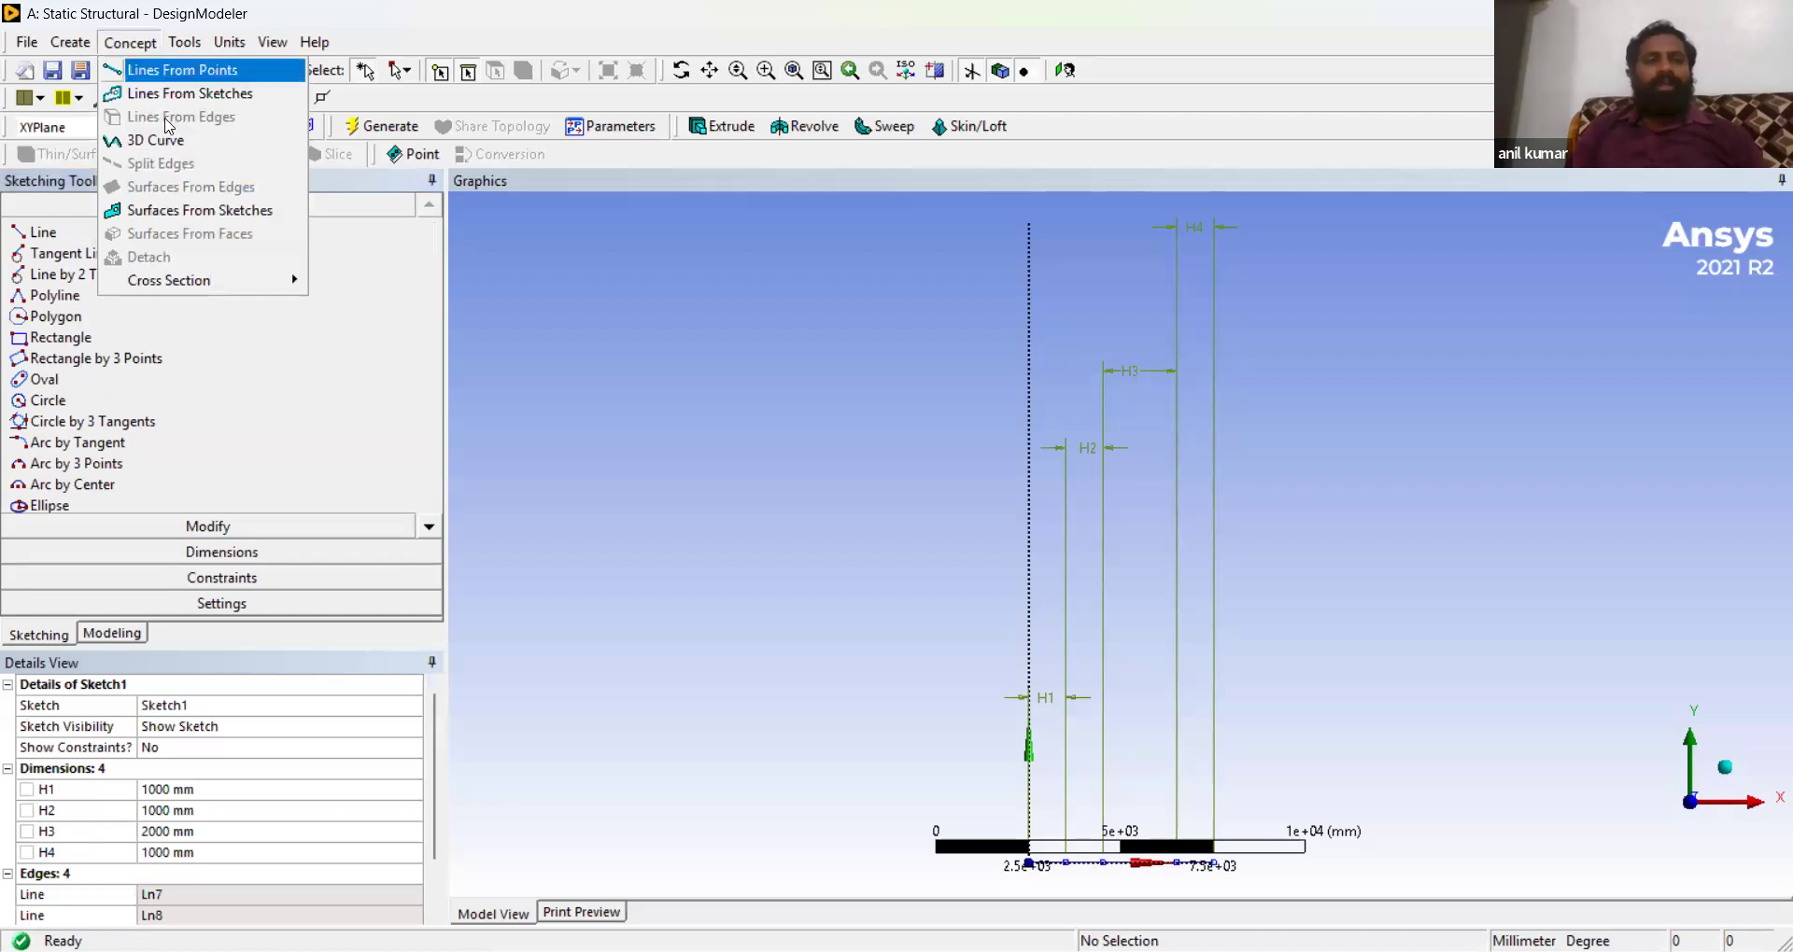
mouse_move(229, 287)
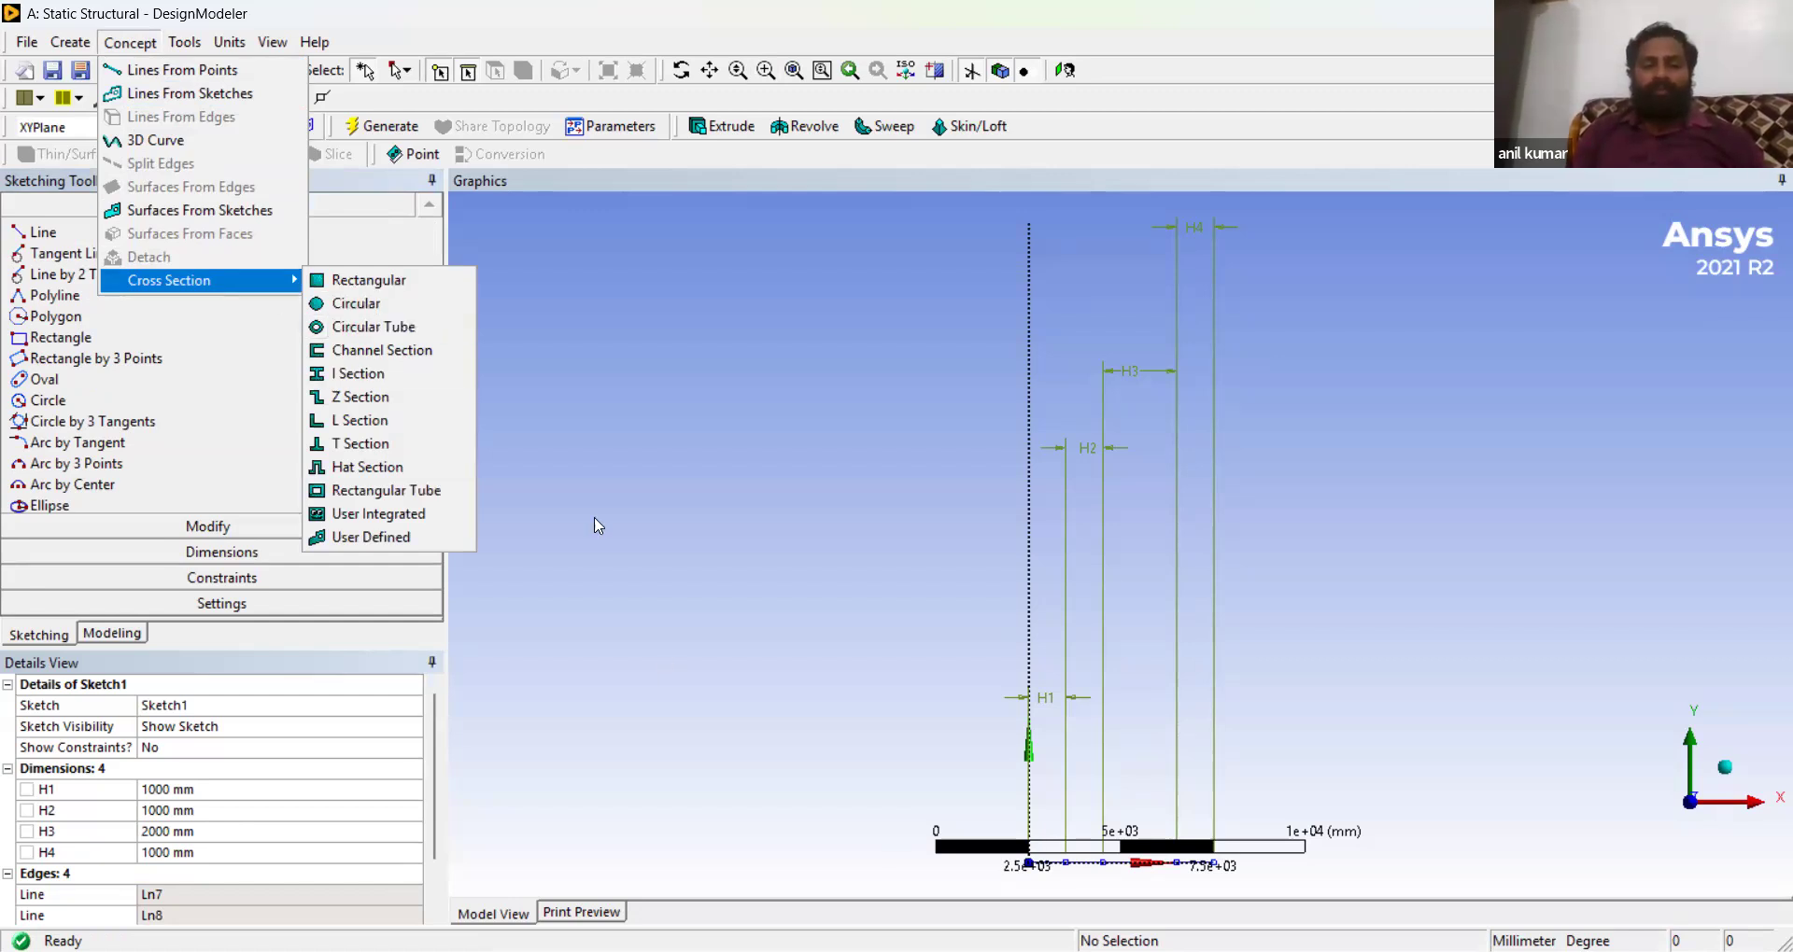
click(429, 295)
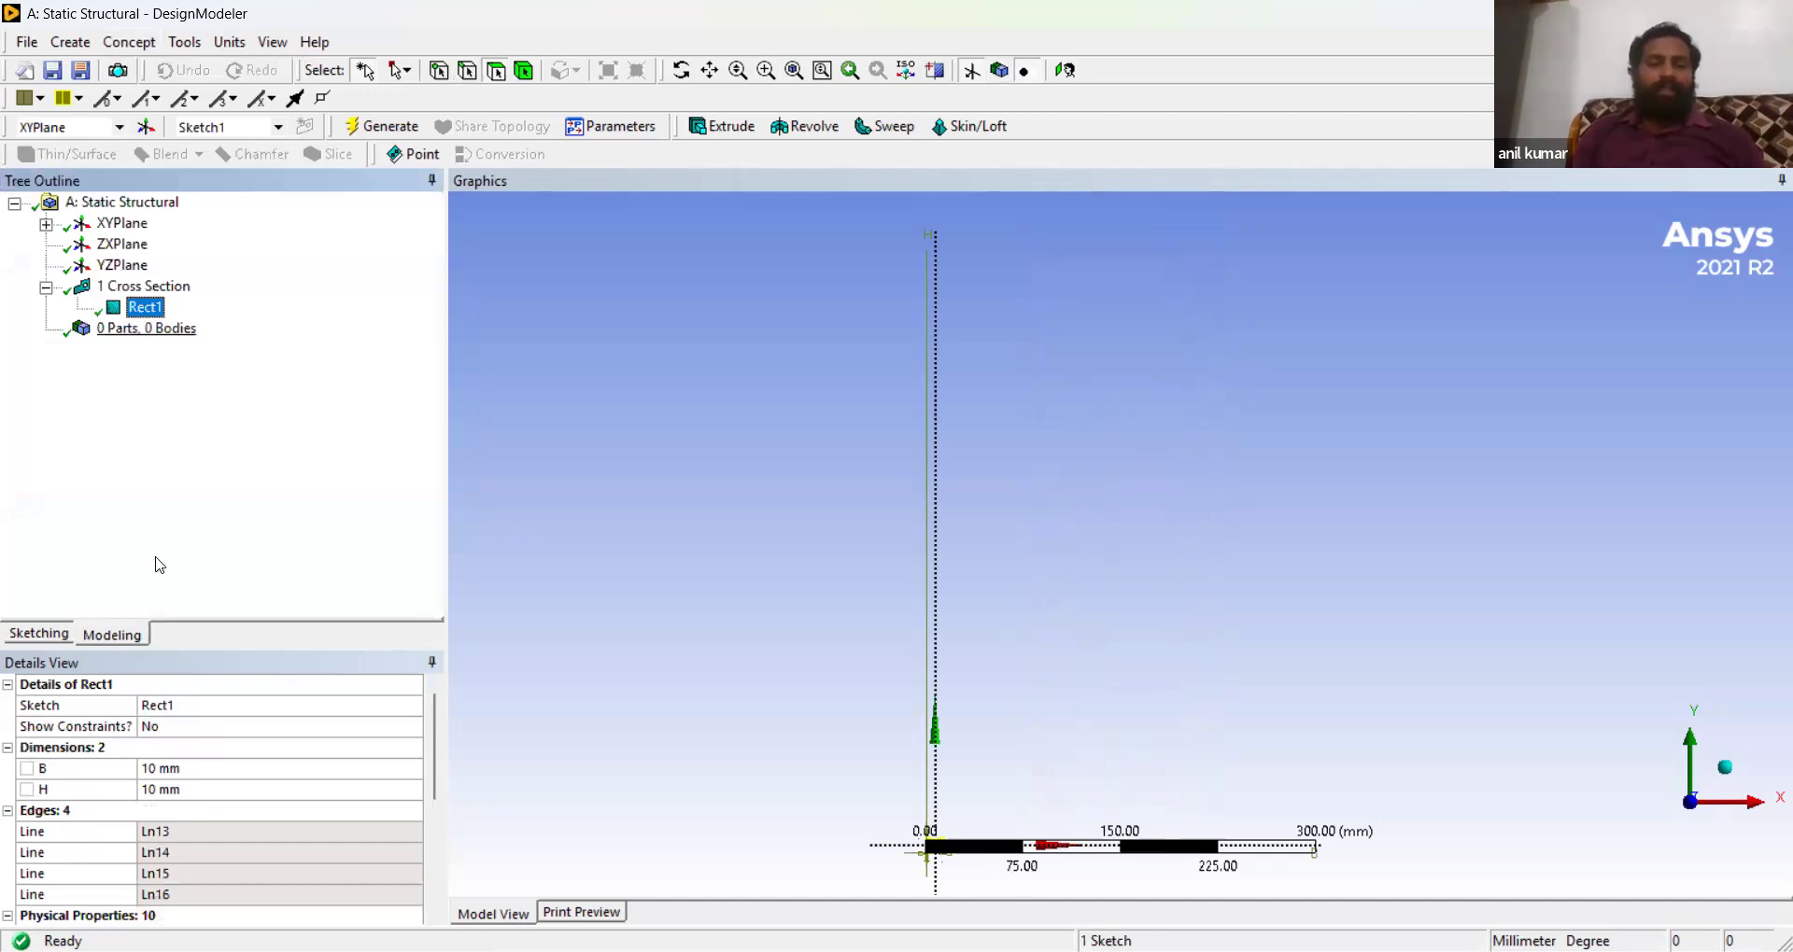
- Set the rectangular cross section's B and H dimensions to 100 mm each
click(169, 769)
text(100)
key(Return)
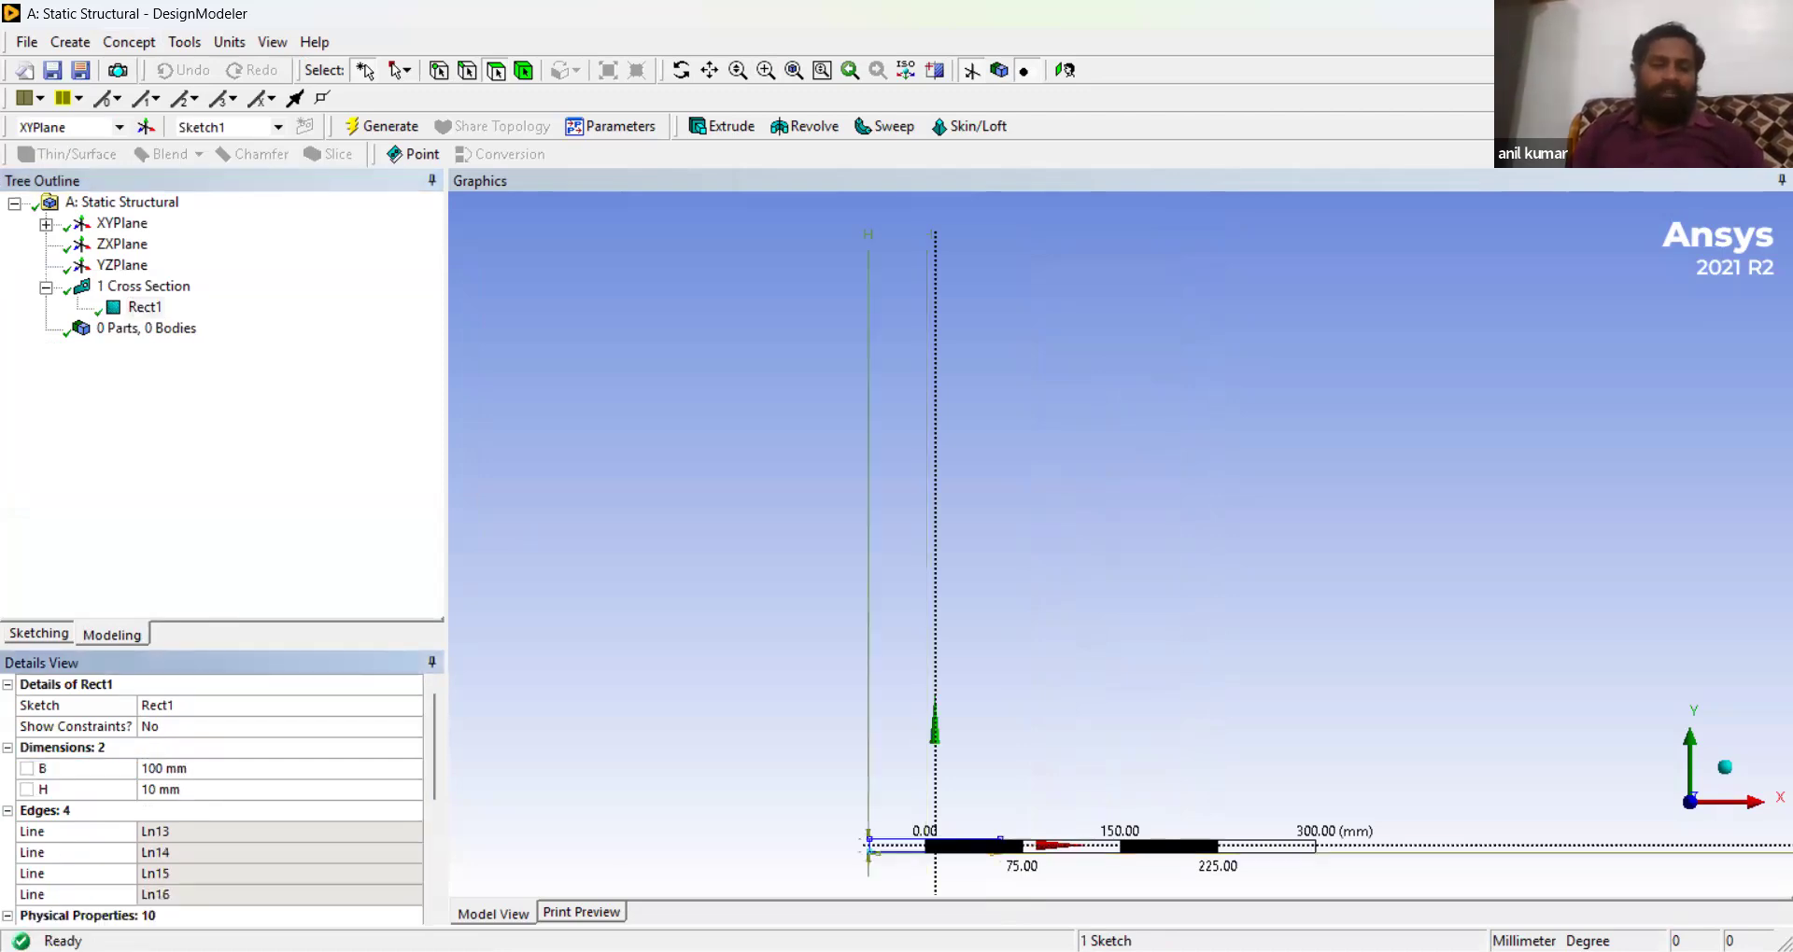
click(185, 793)
text(100)
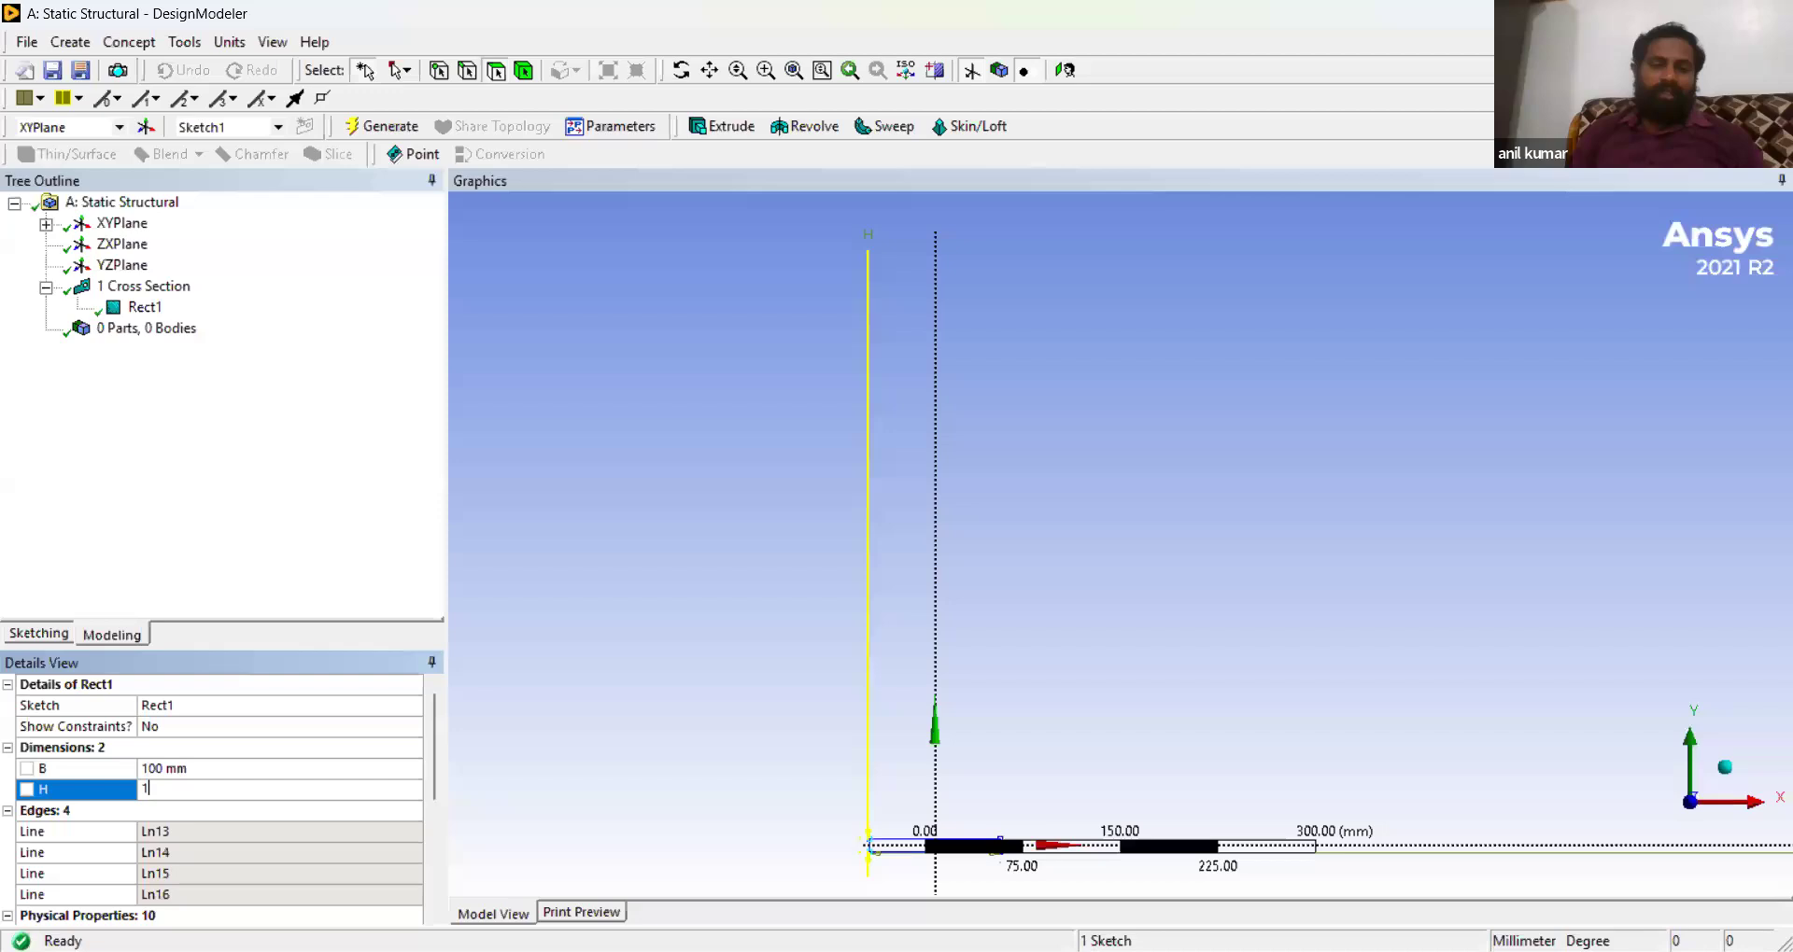
key(Return)
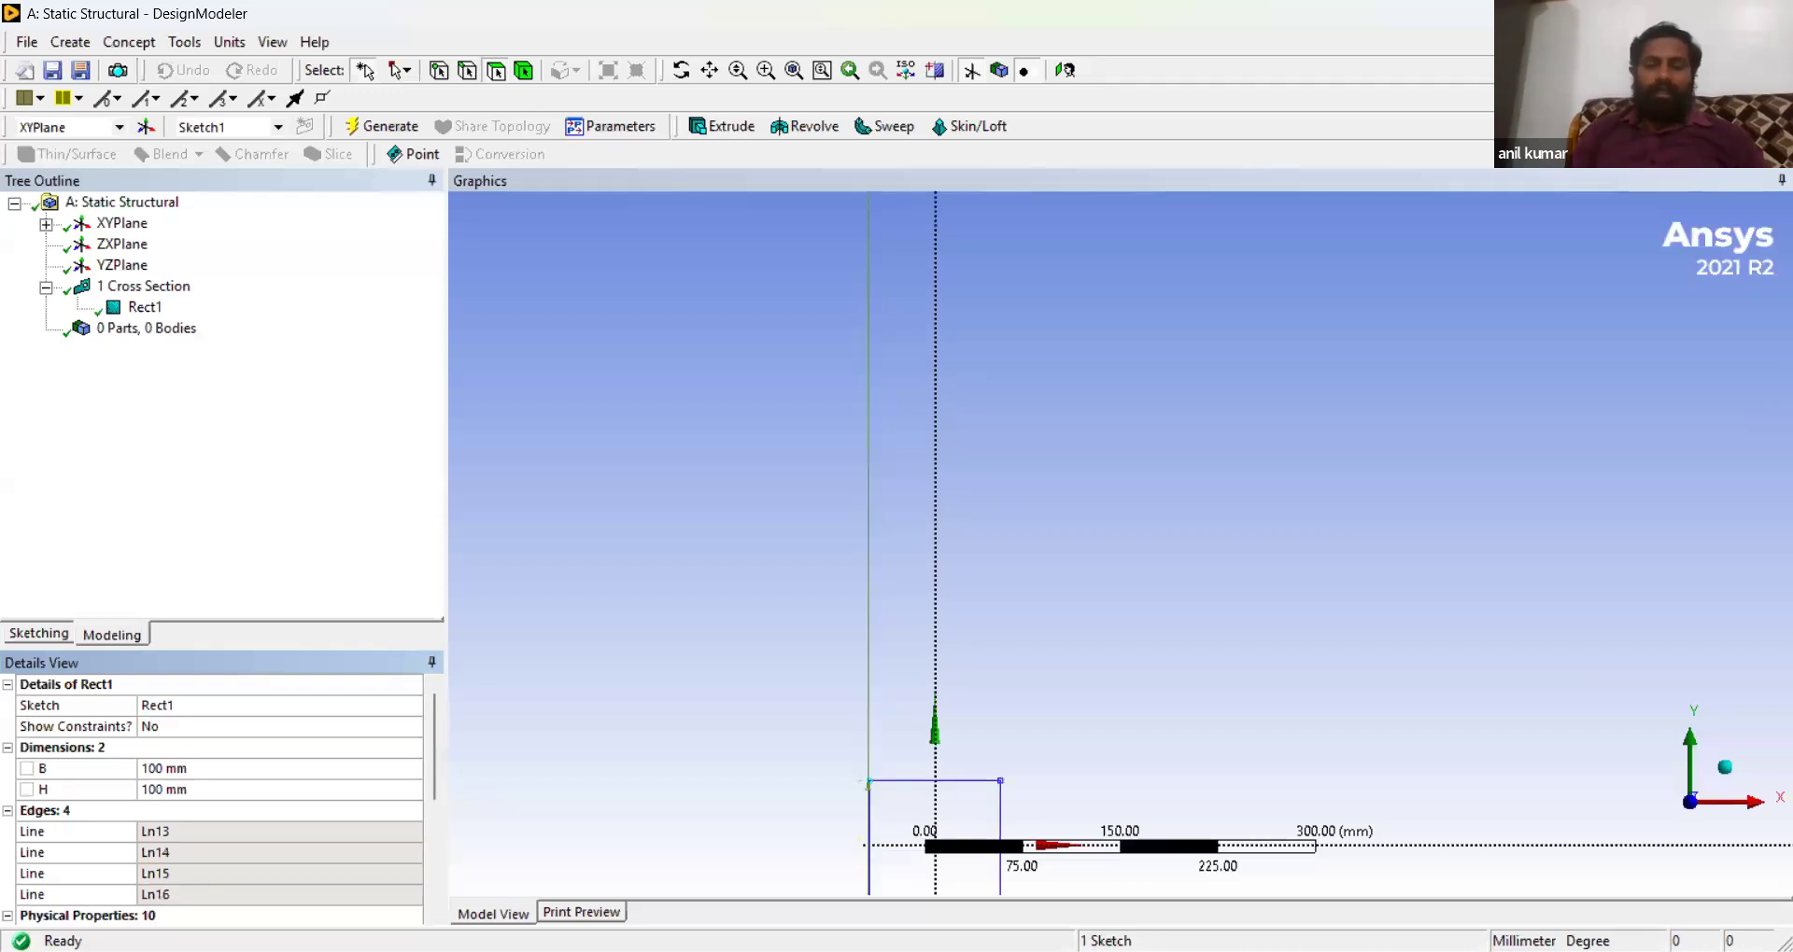
click(794, 71)
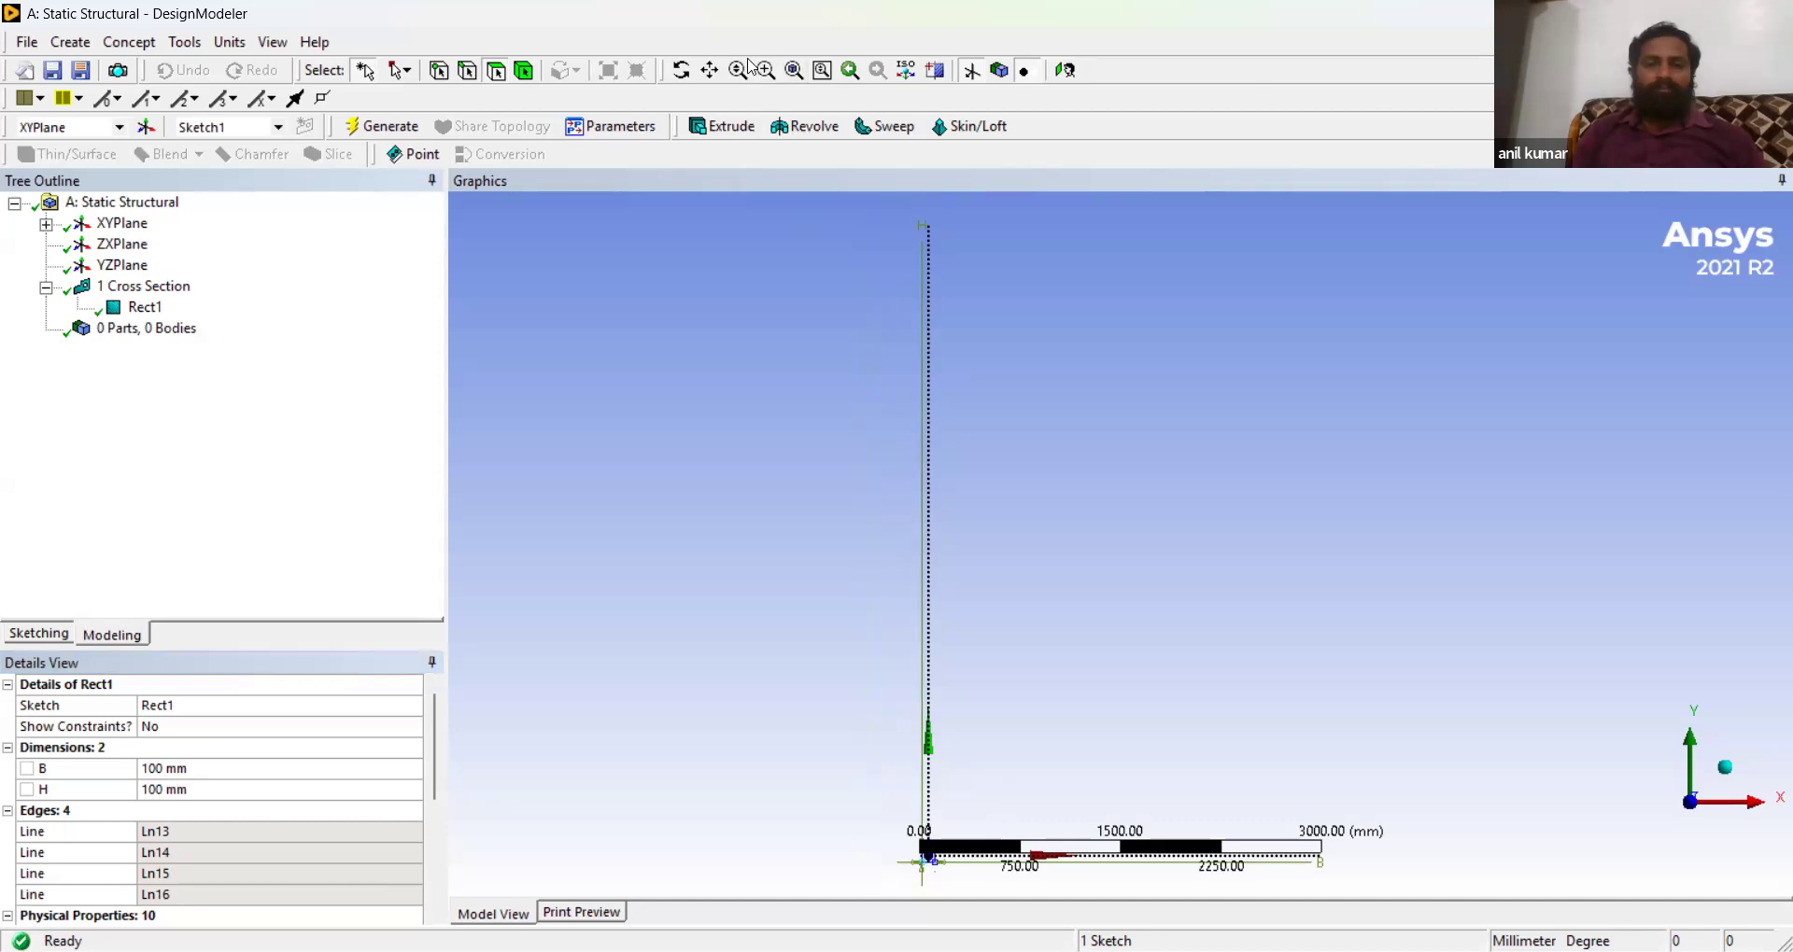
- Create a line body from the four sketch edges with Lines From Sketches and generate it
click(767, 73)
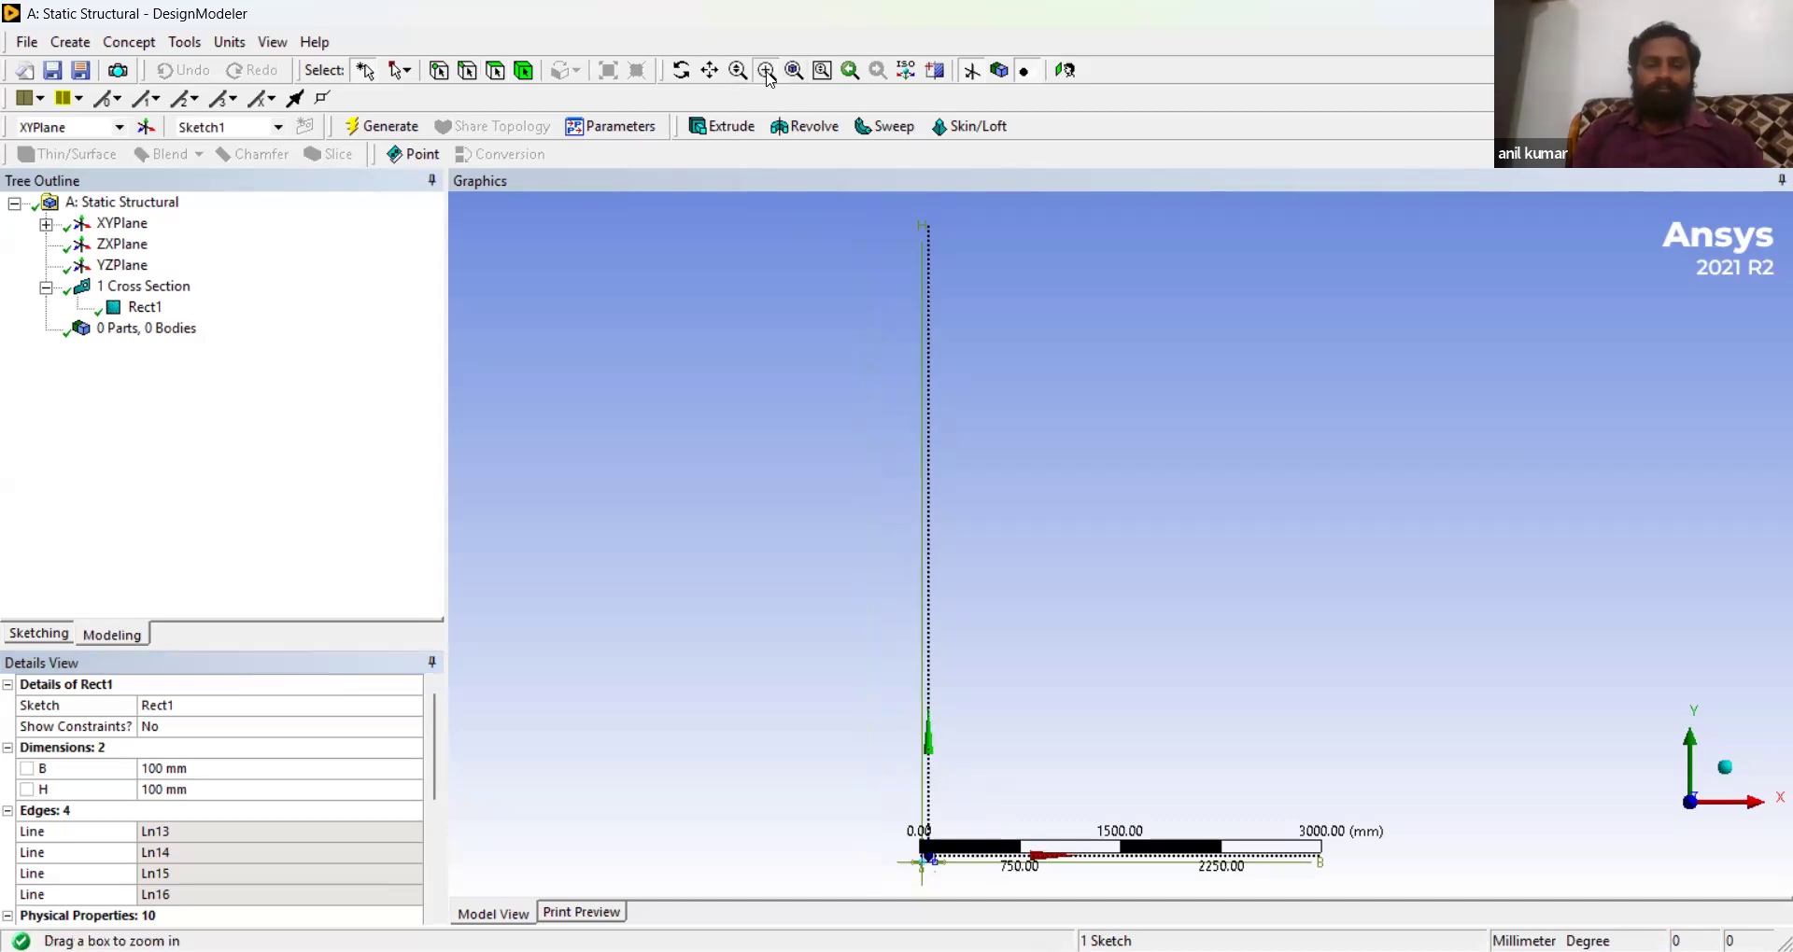
drag(881, 820, 997, 904)
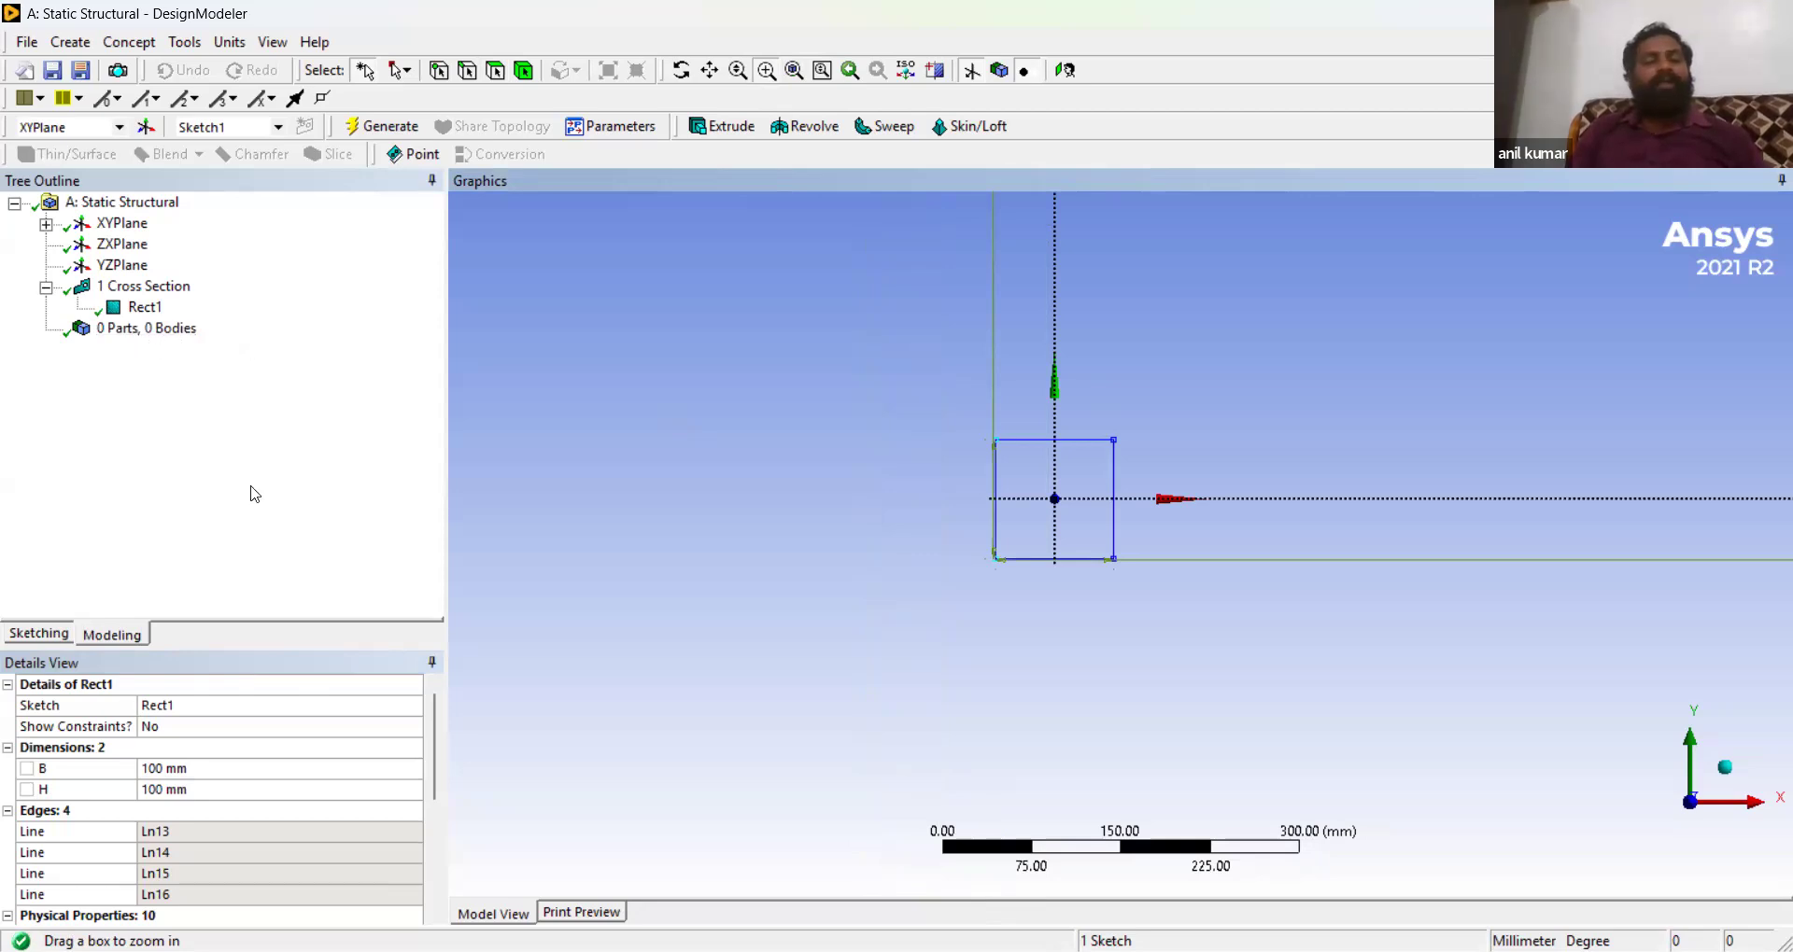
click(116, 47)
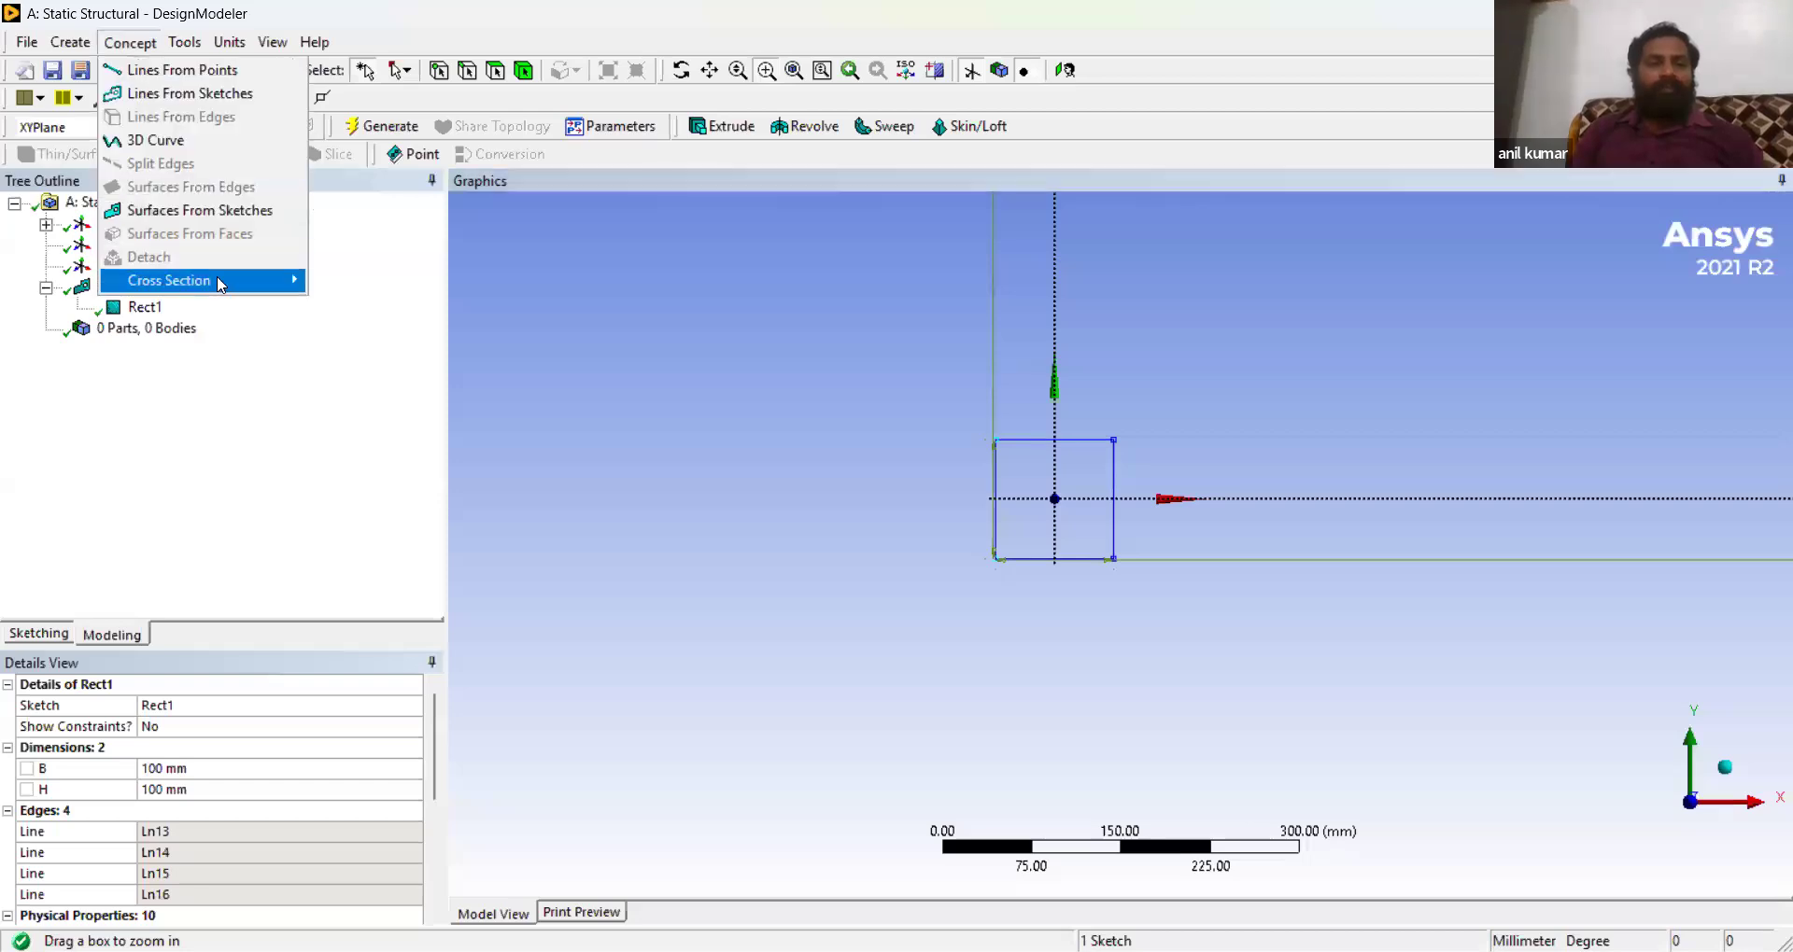
click(203, 97)
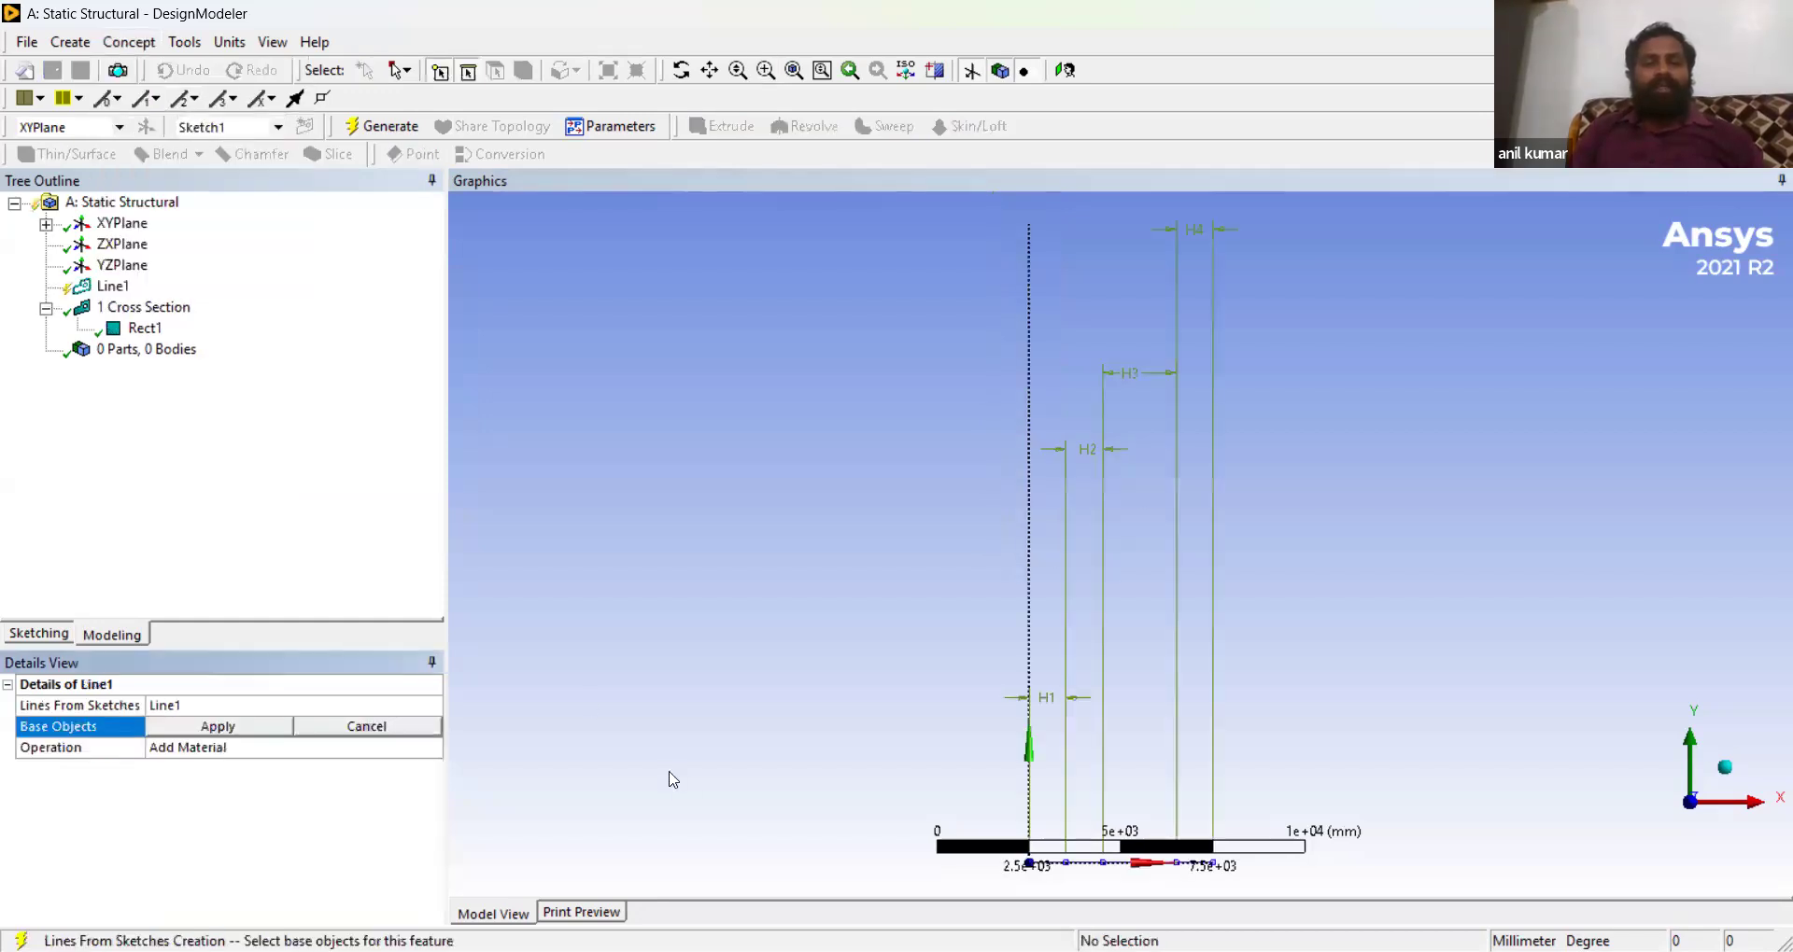
click(1055, 866)
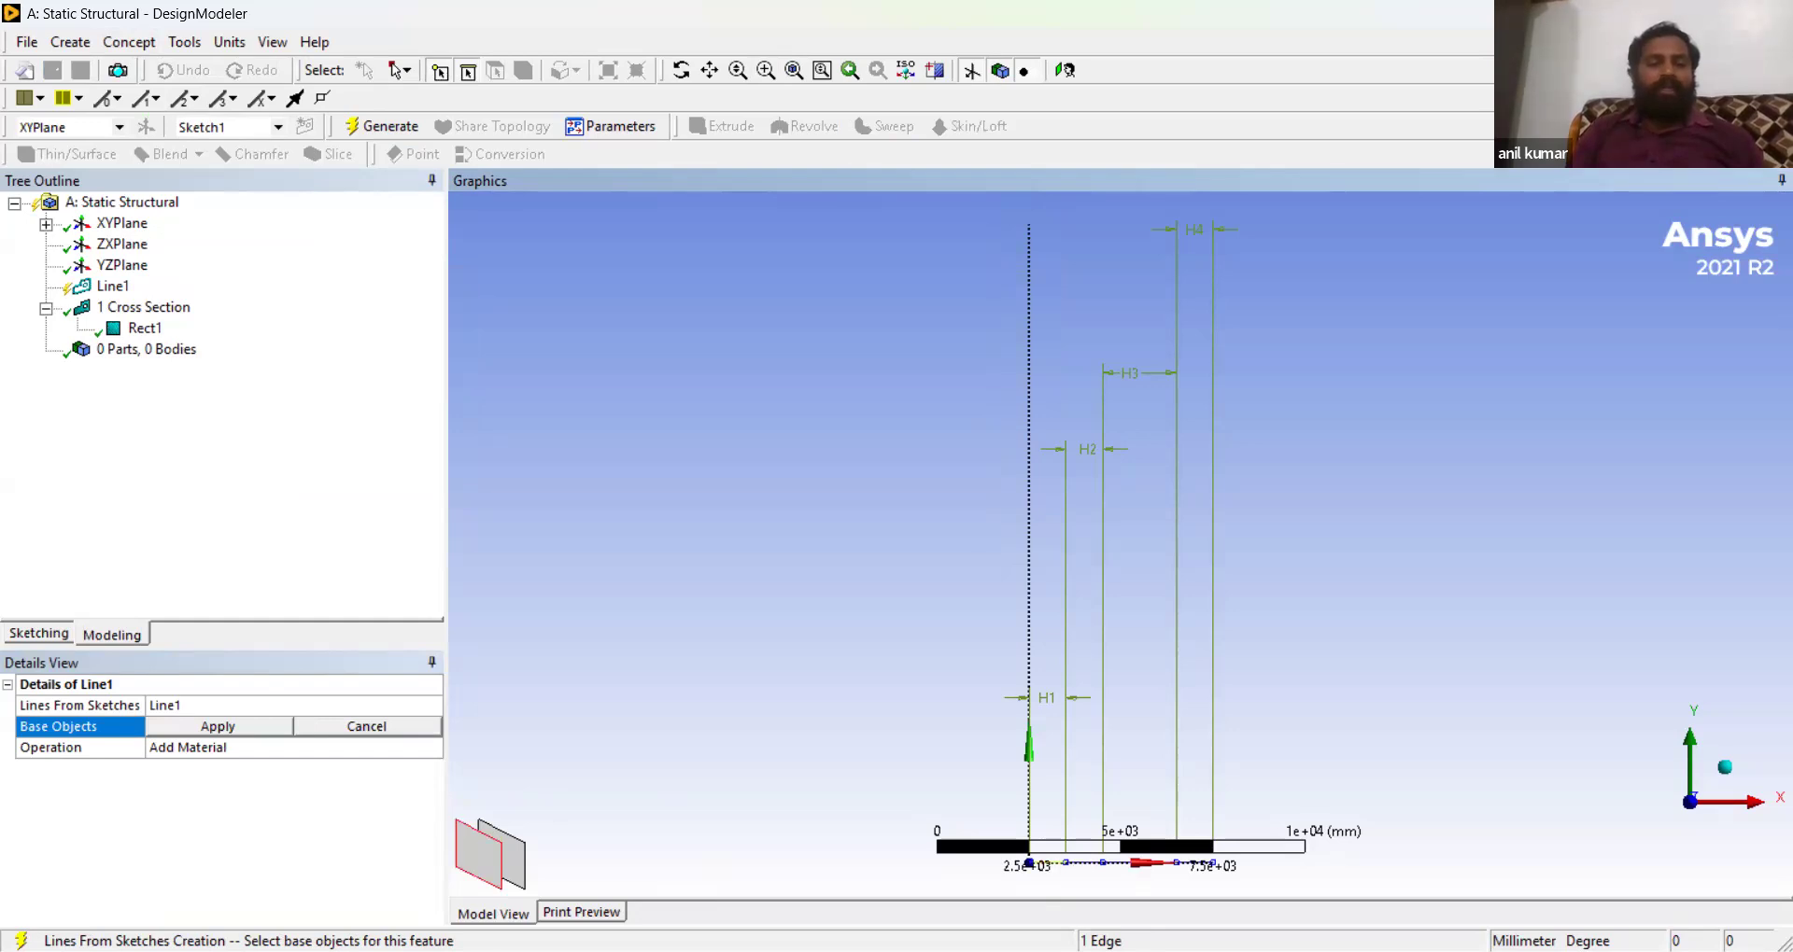
drag(500, 787, 472, 792)
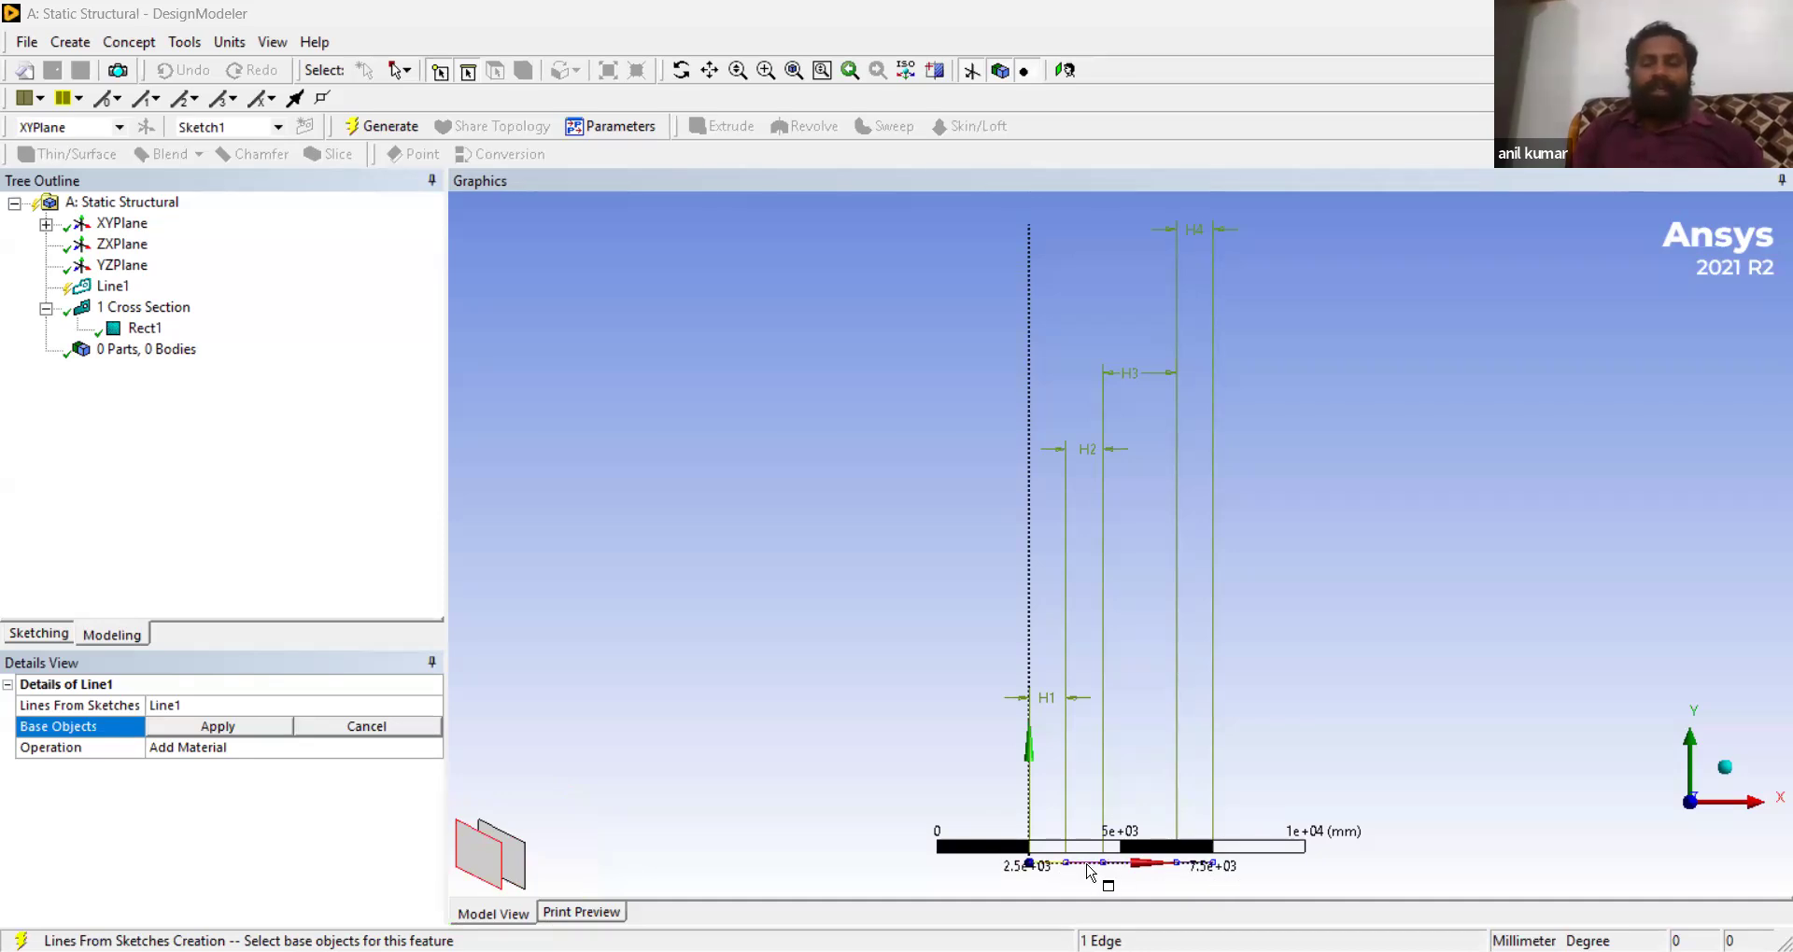
ctrl+click(1128, 866)
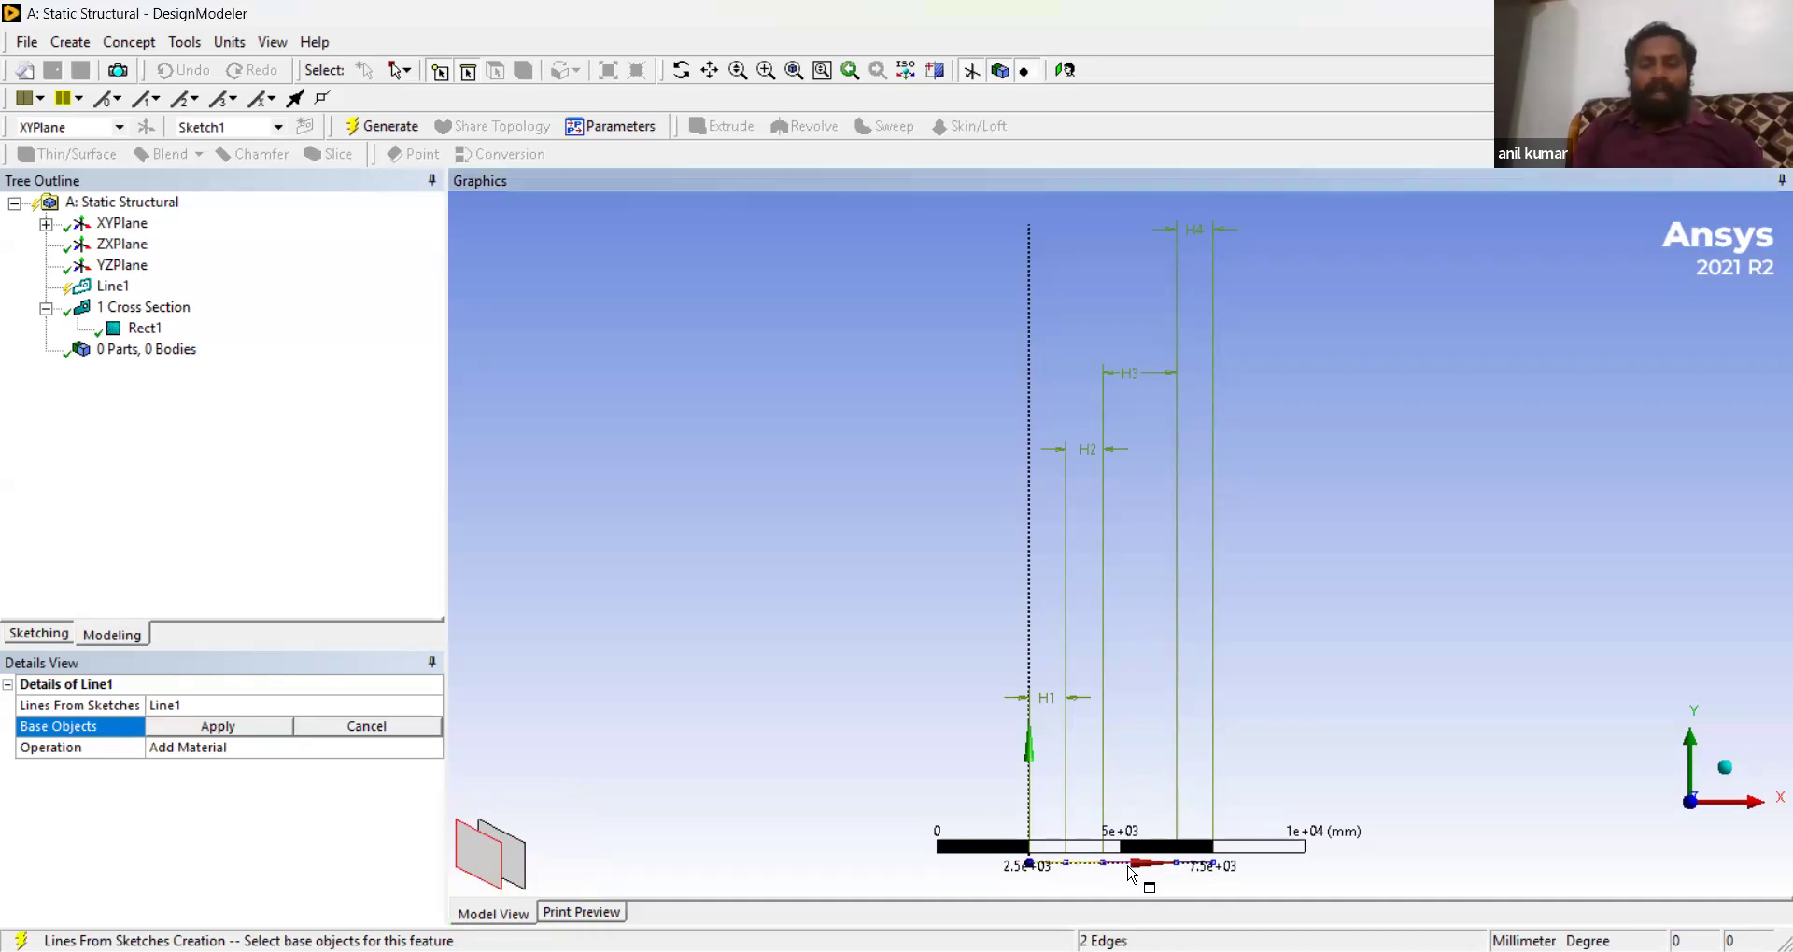
ctrl+click(1193, 864)
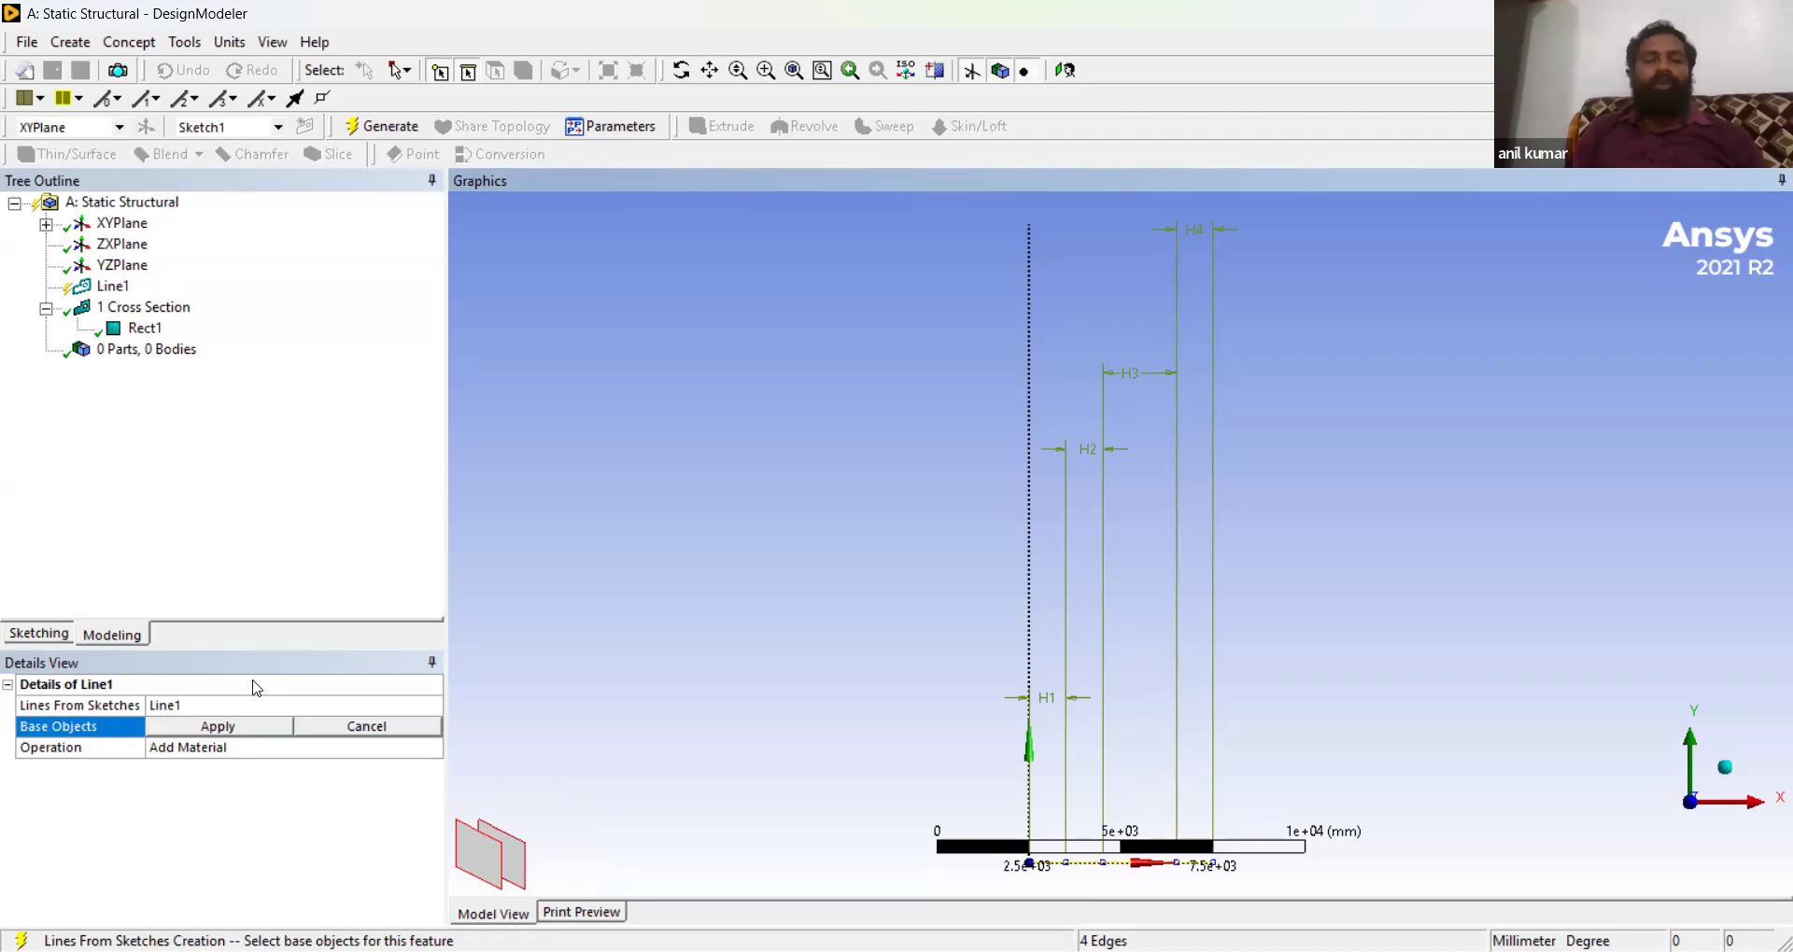
click(218, 727)
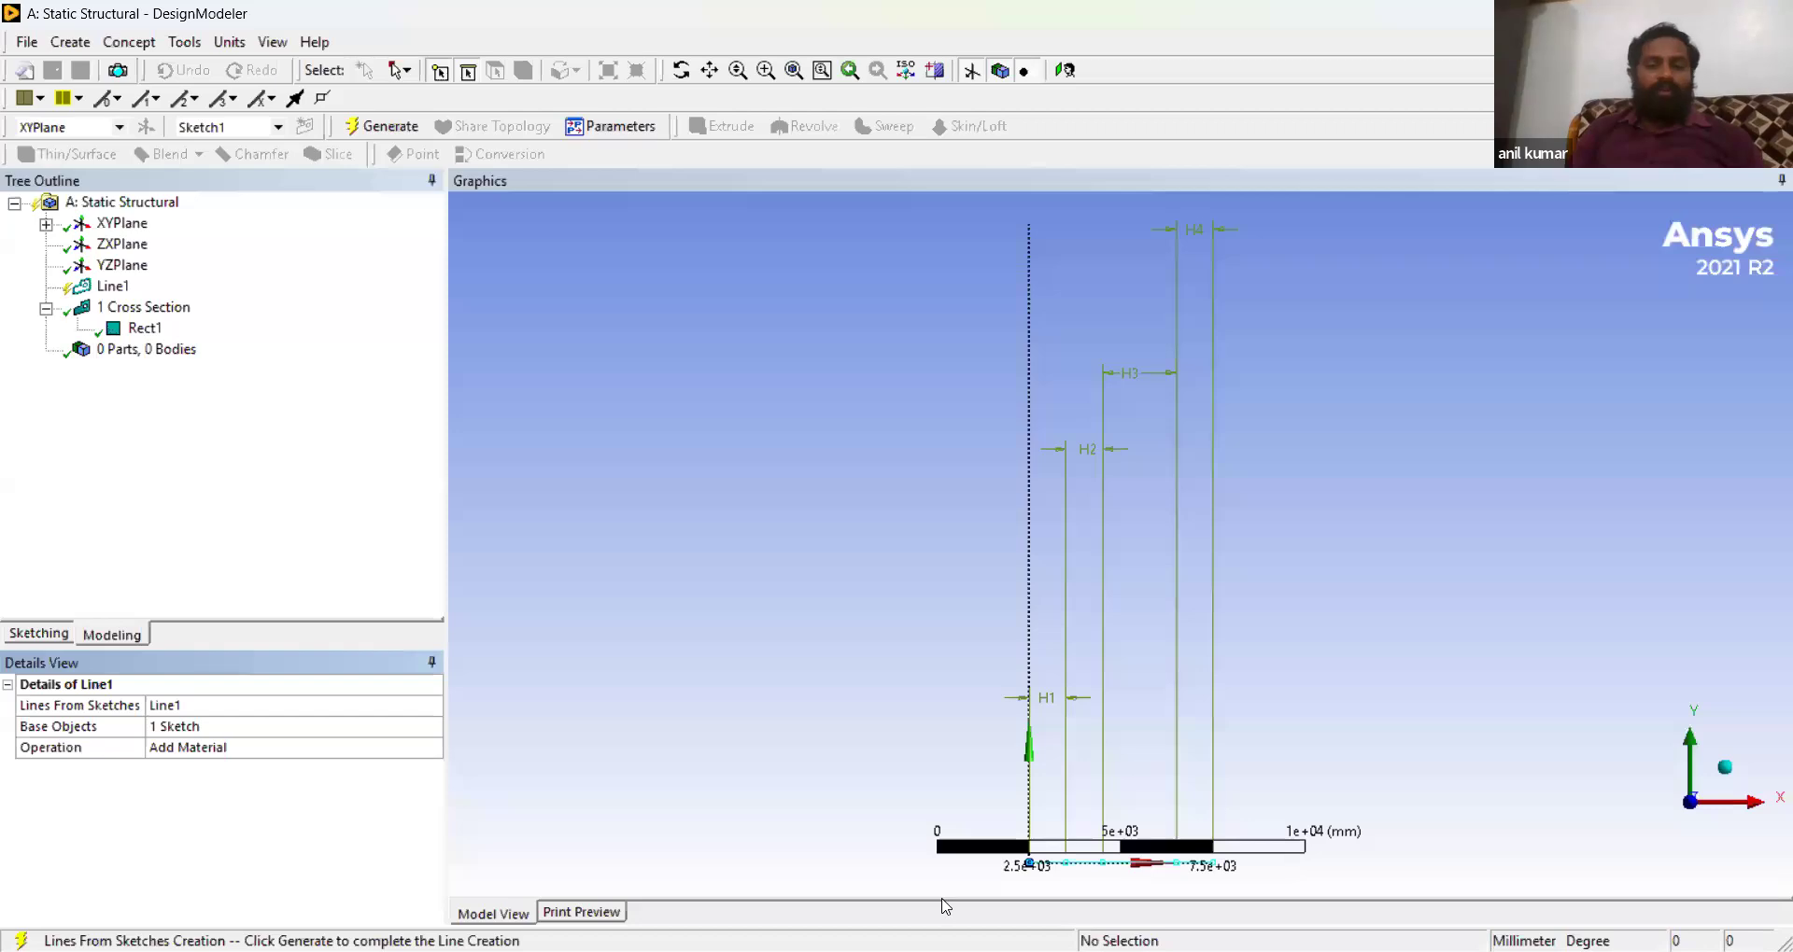
click(381, 127)
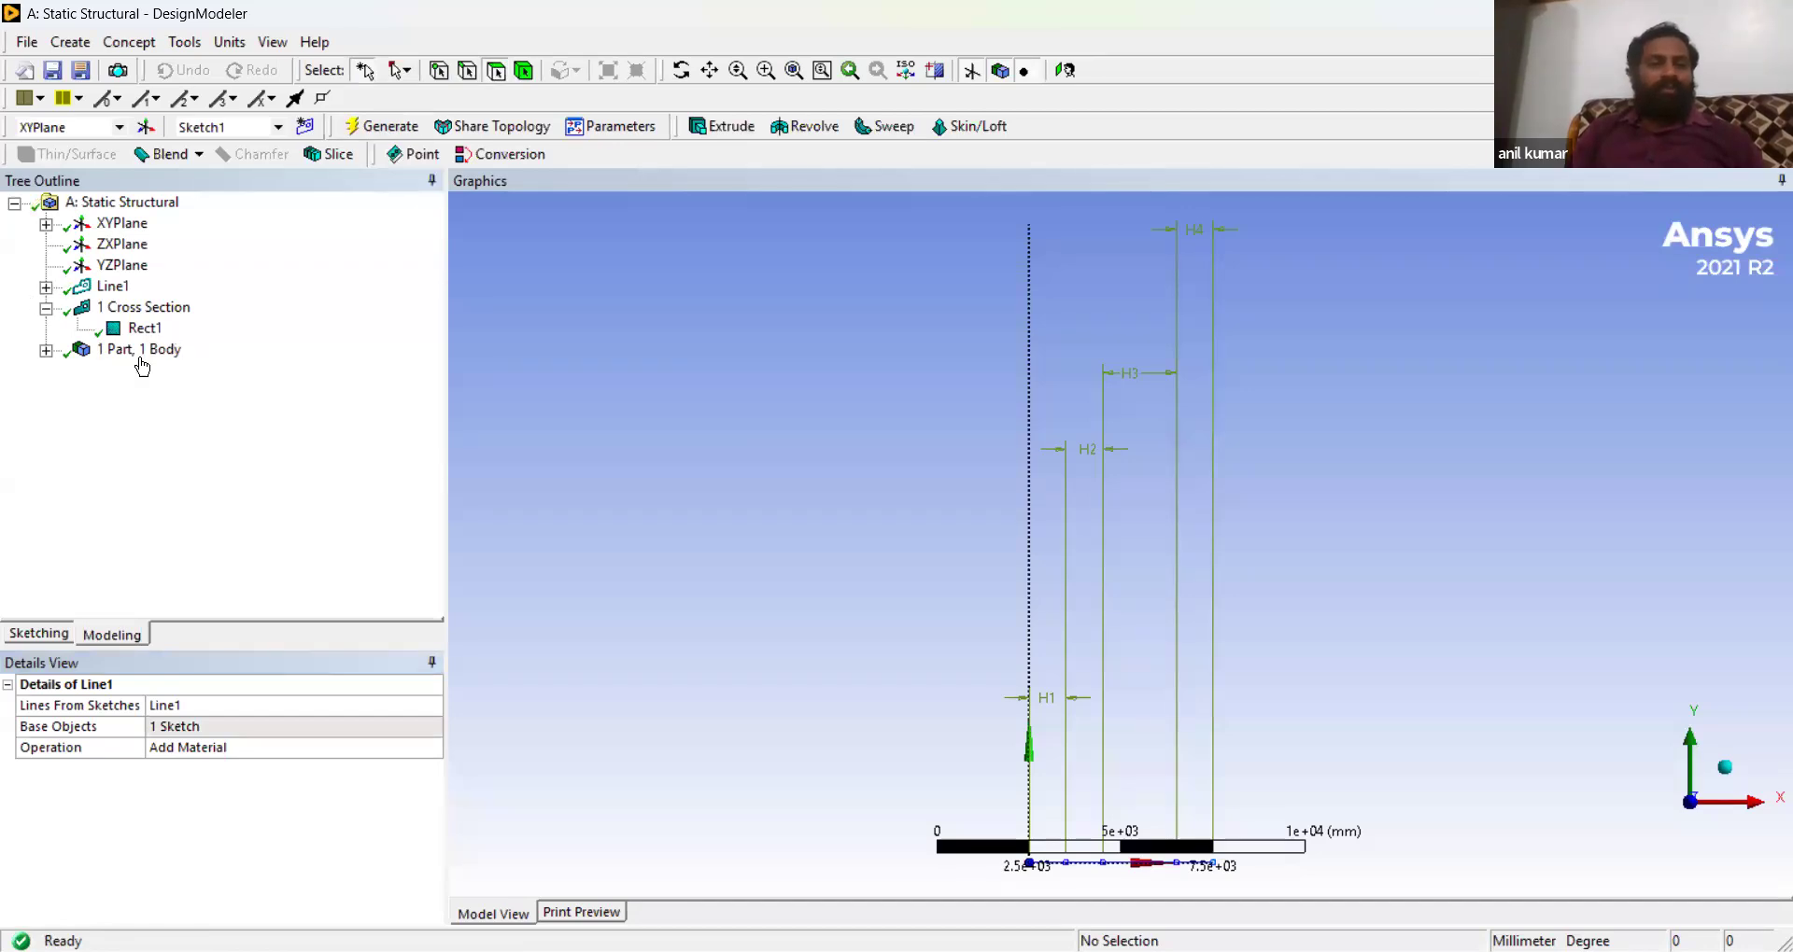
- Expand the part in the tree and turn on the Cross Section Solids display
click(46, 350)
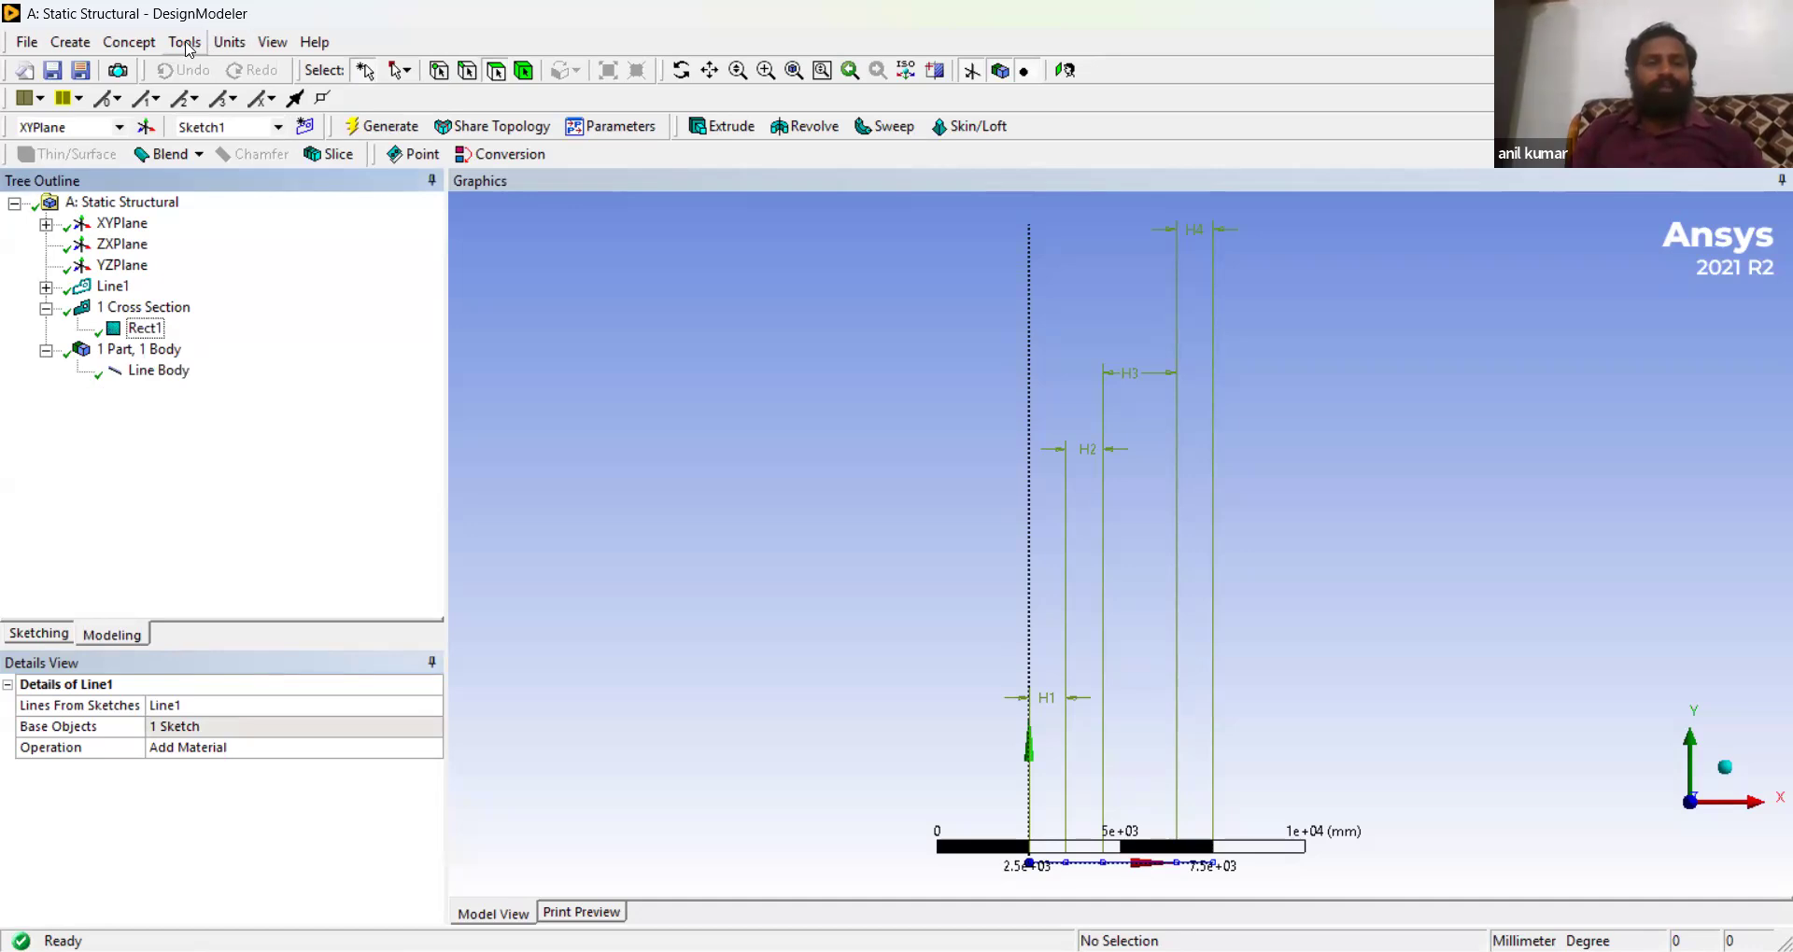
click(273, 42)
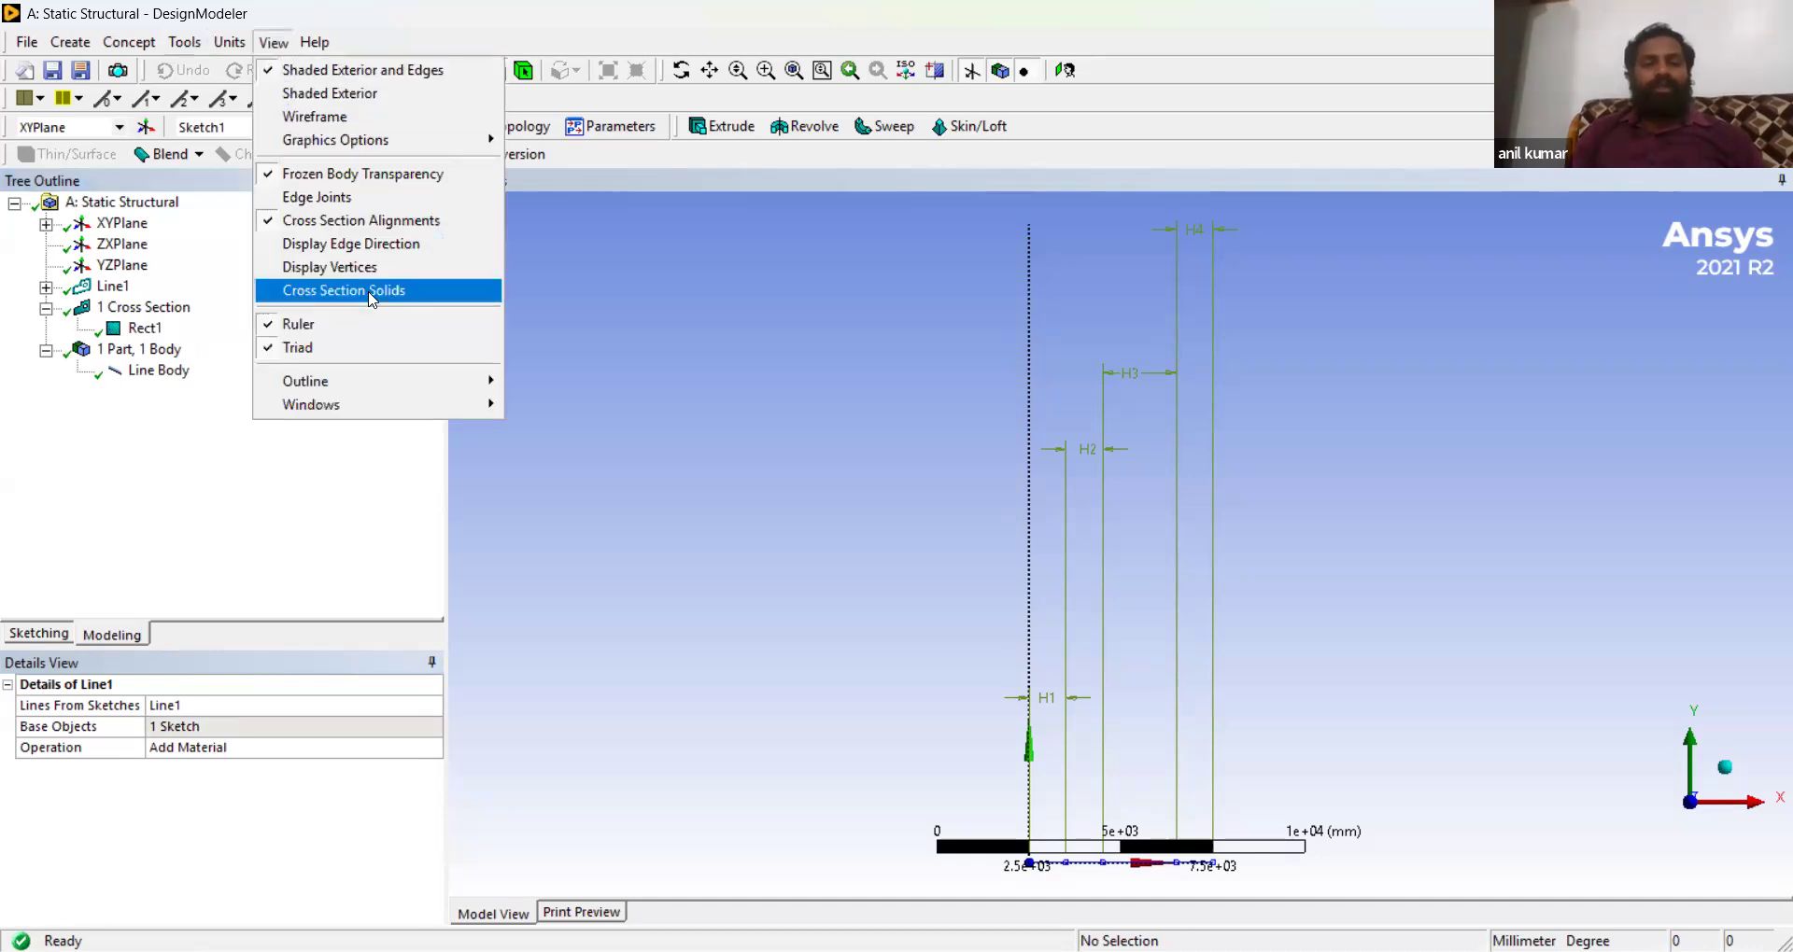
click(369, 291)
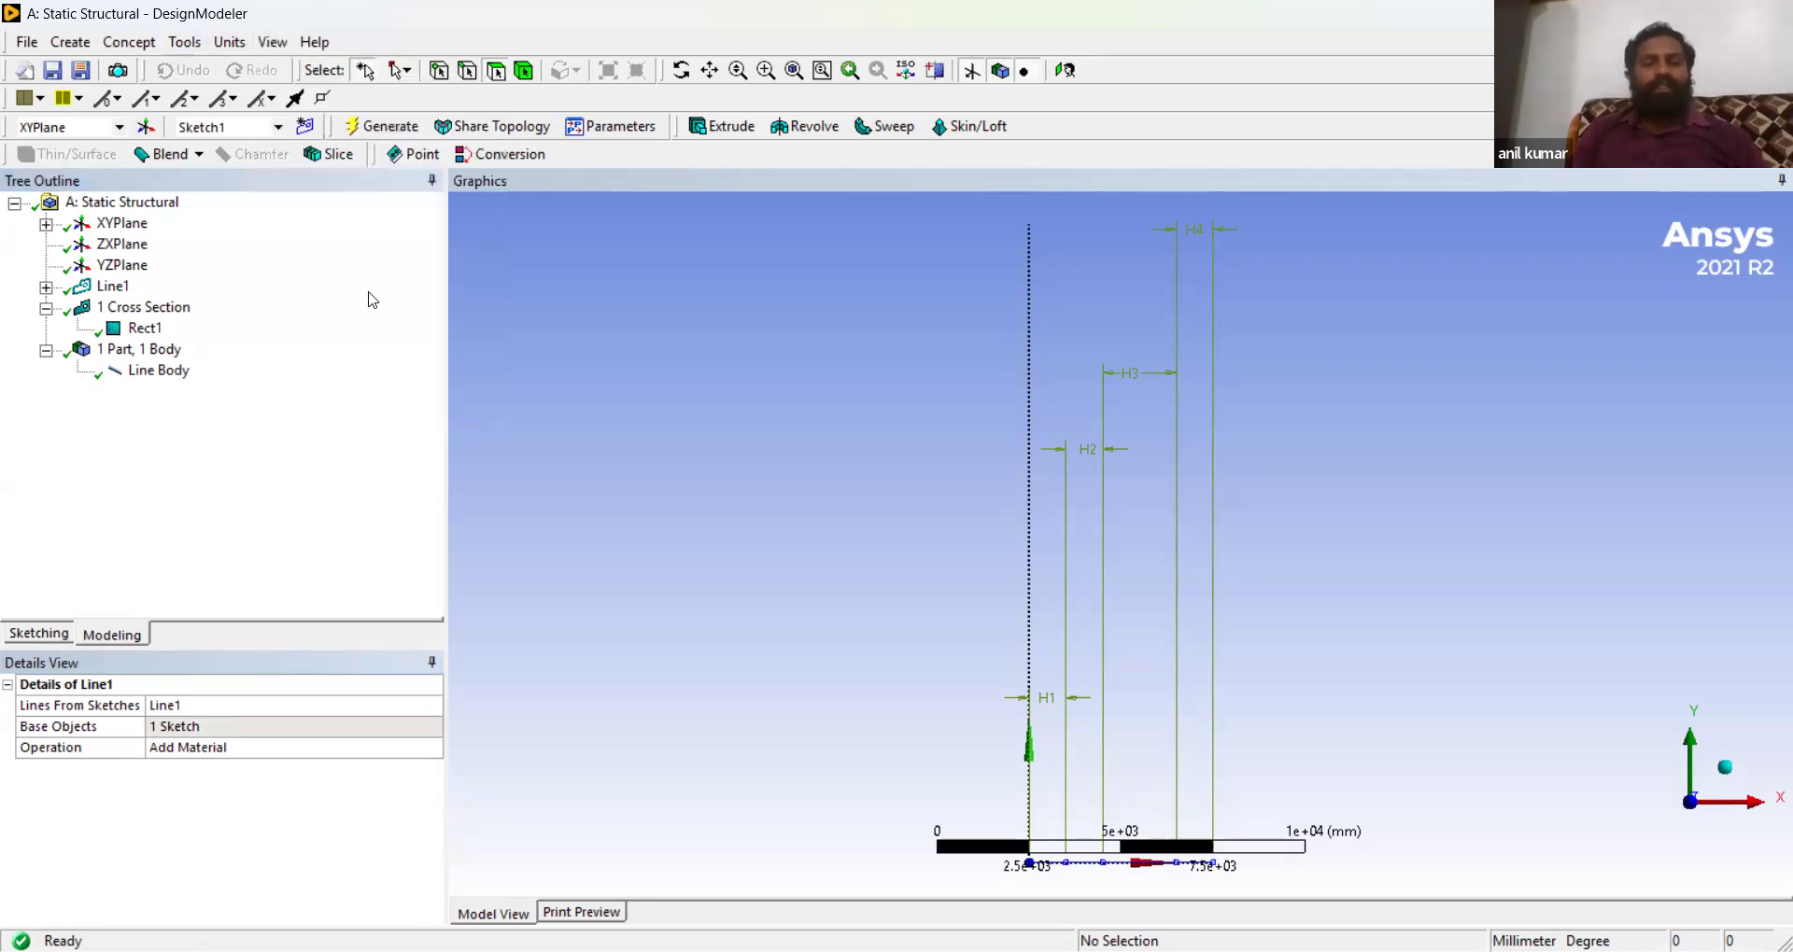
- Assign the Rect1 cross section to the line body and regenerate the model
click(147, 369)
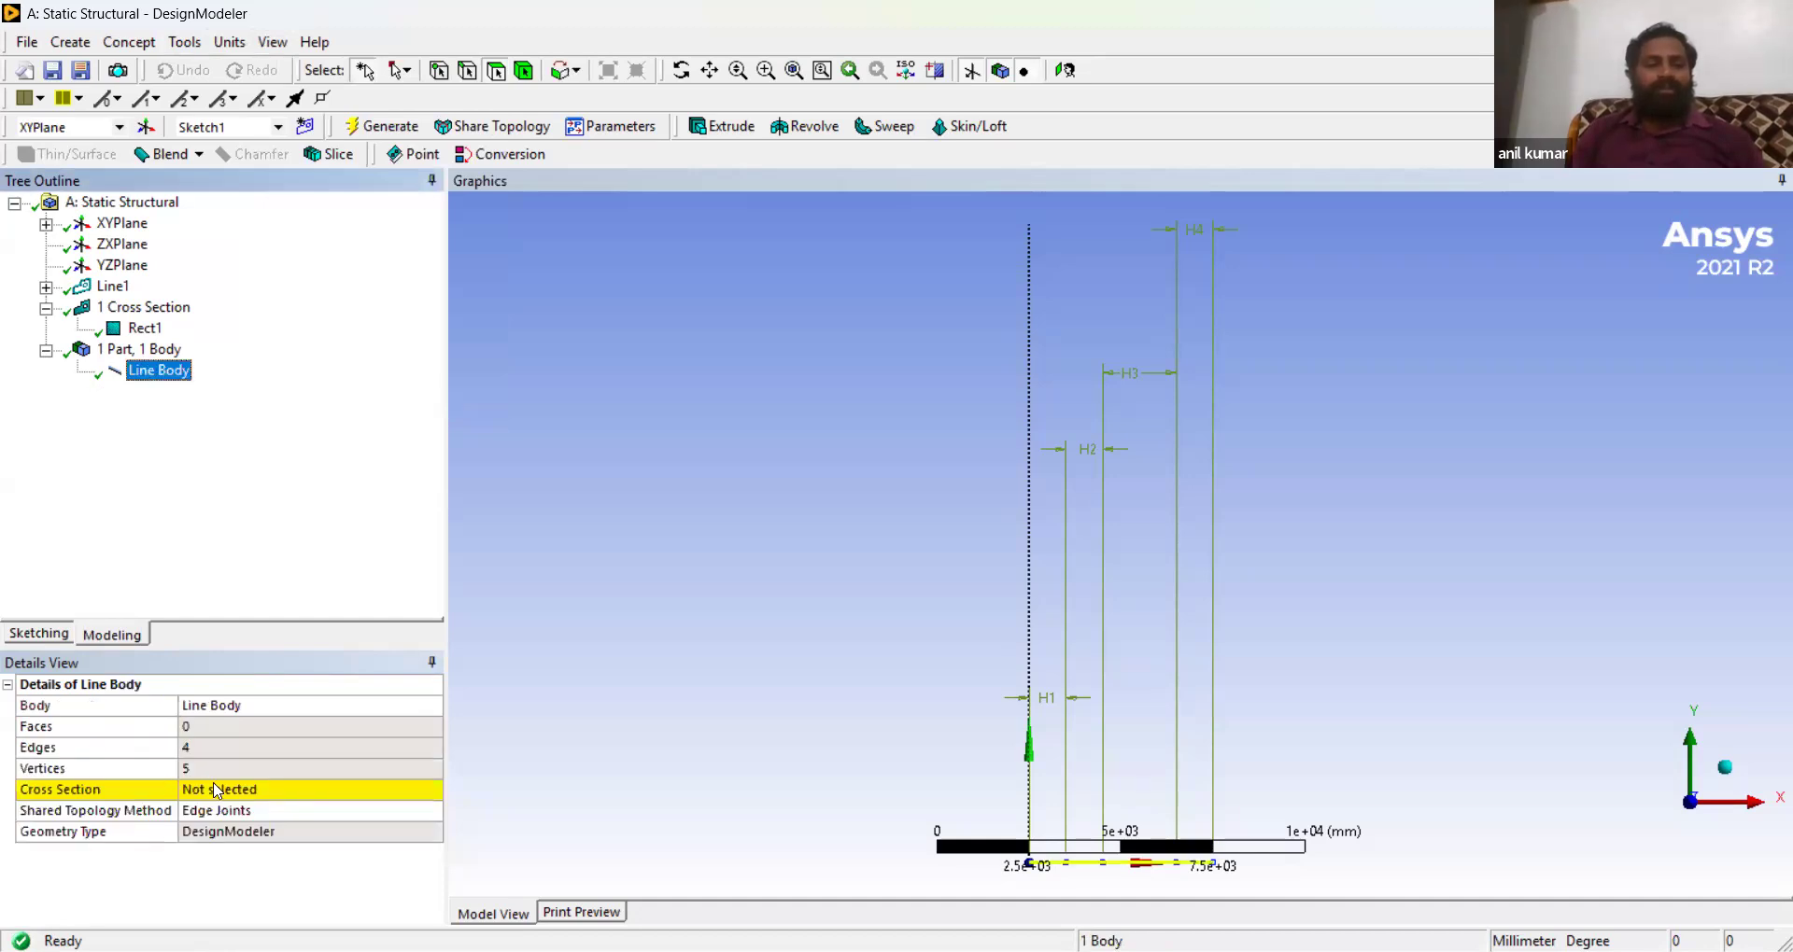
click(225, 792)
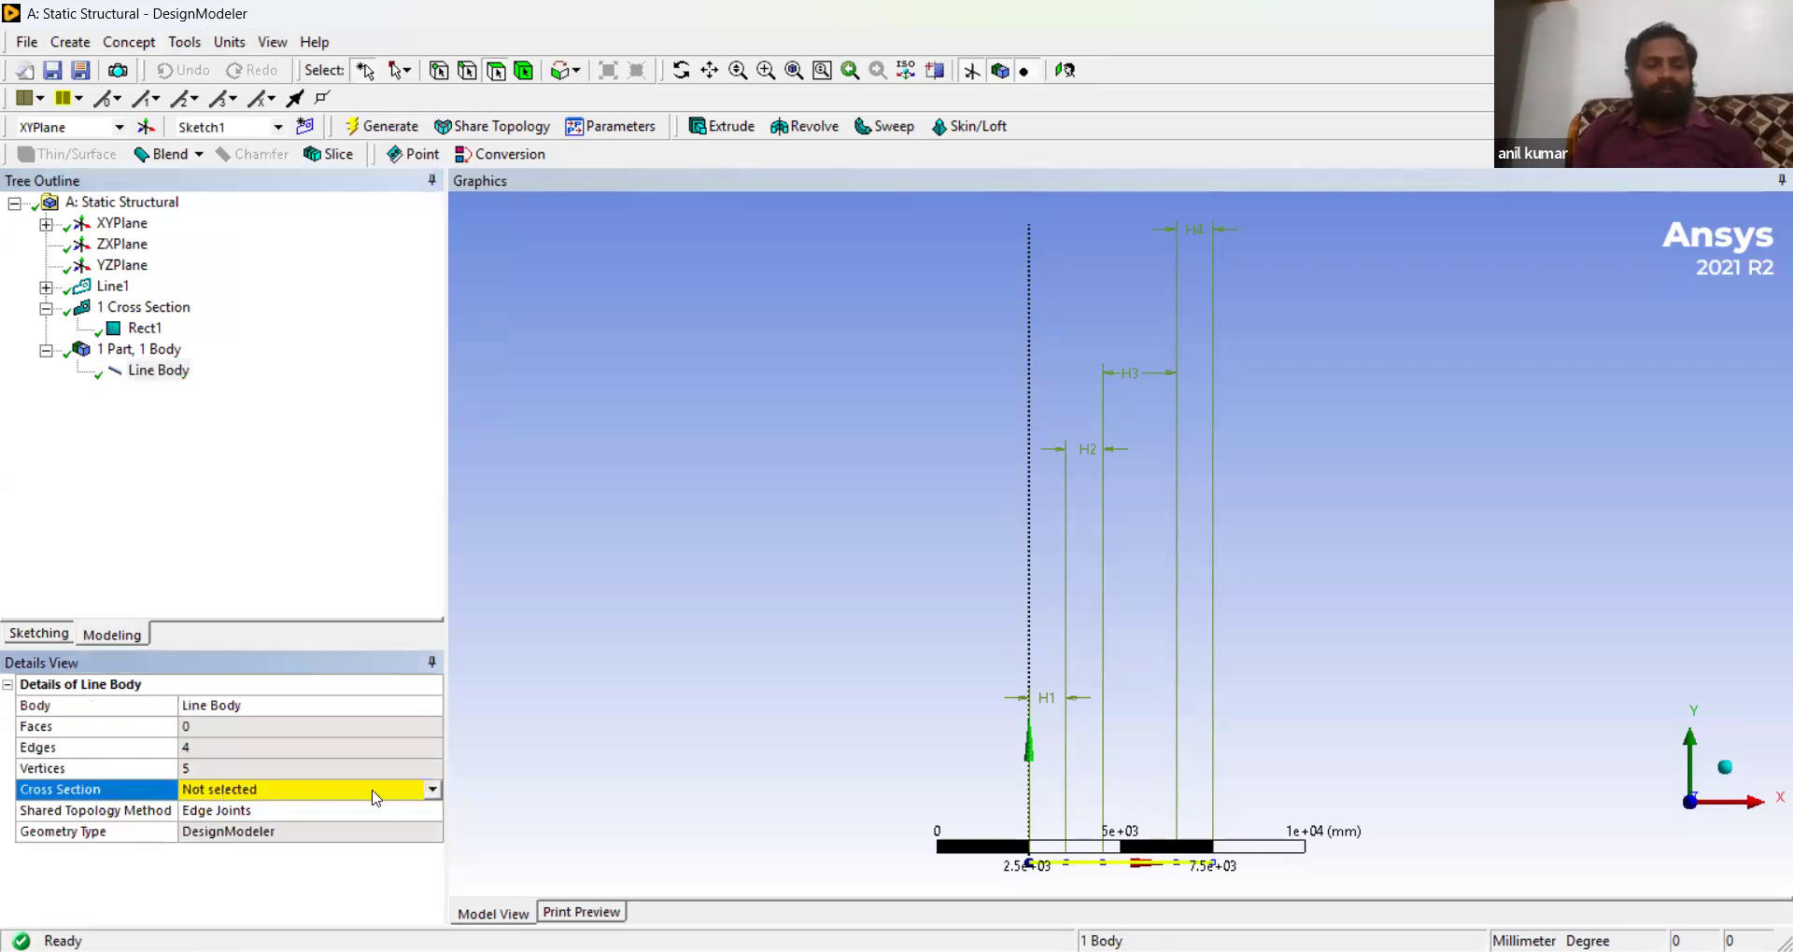
click(434, 792)
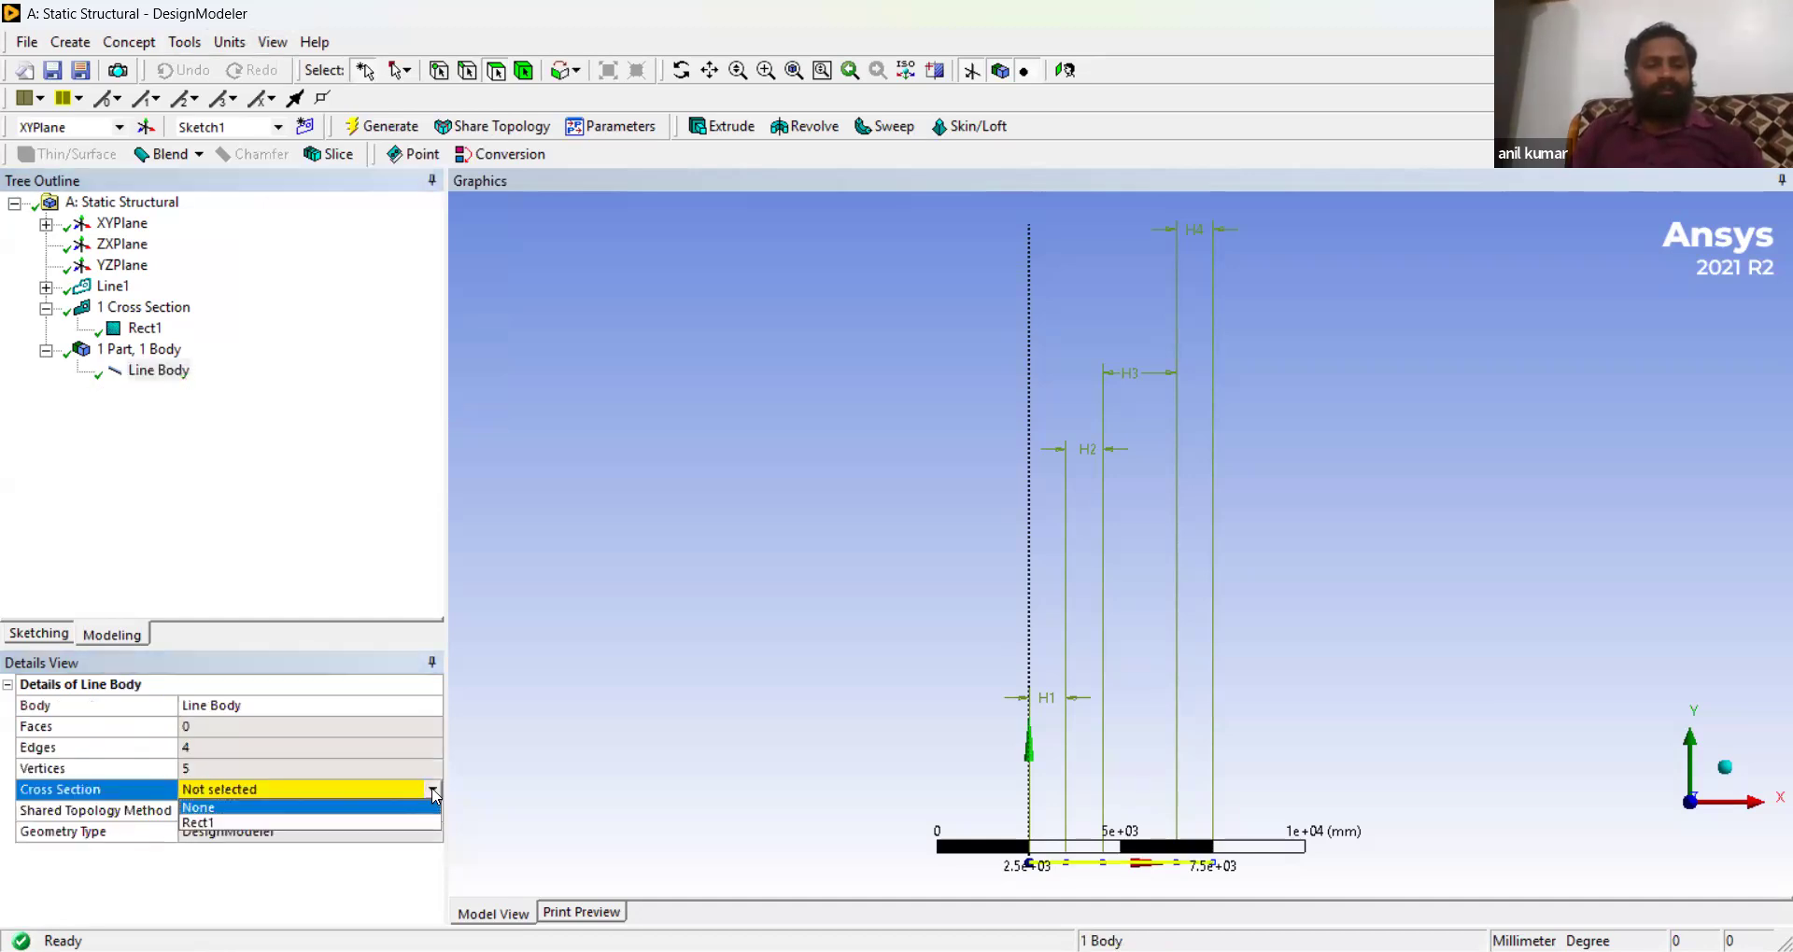
click(257, 822)
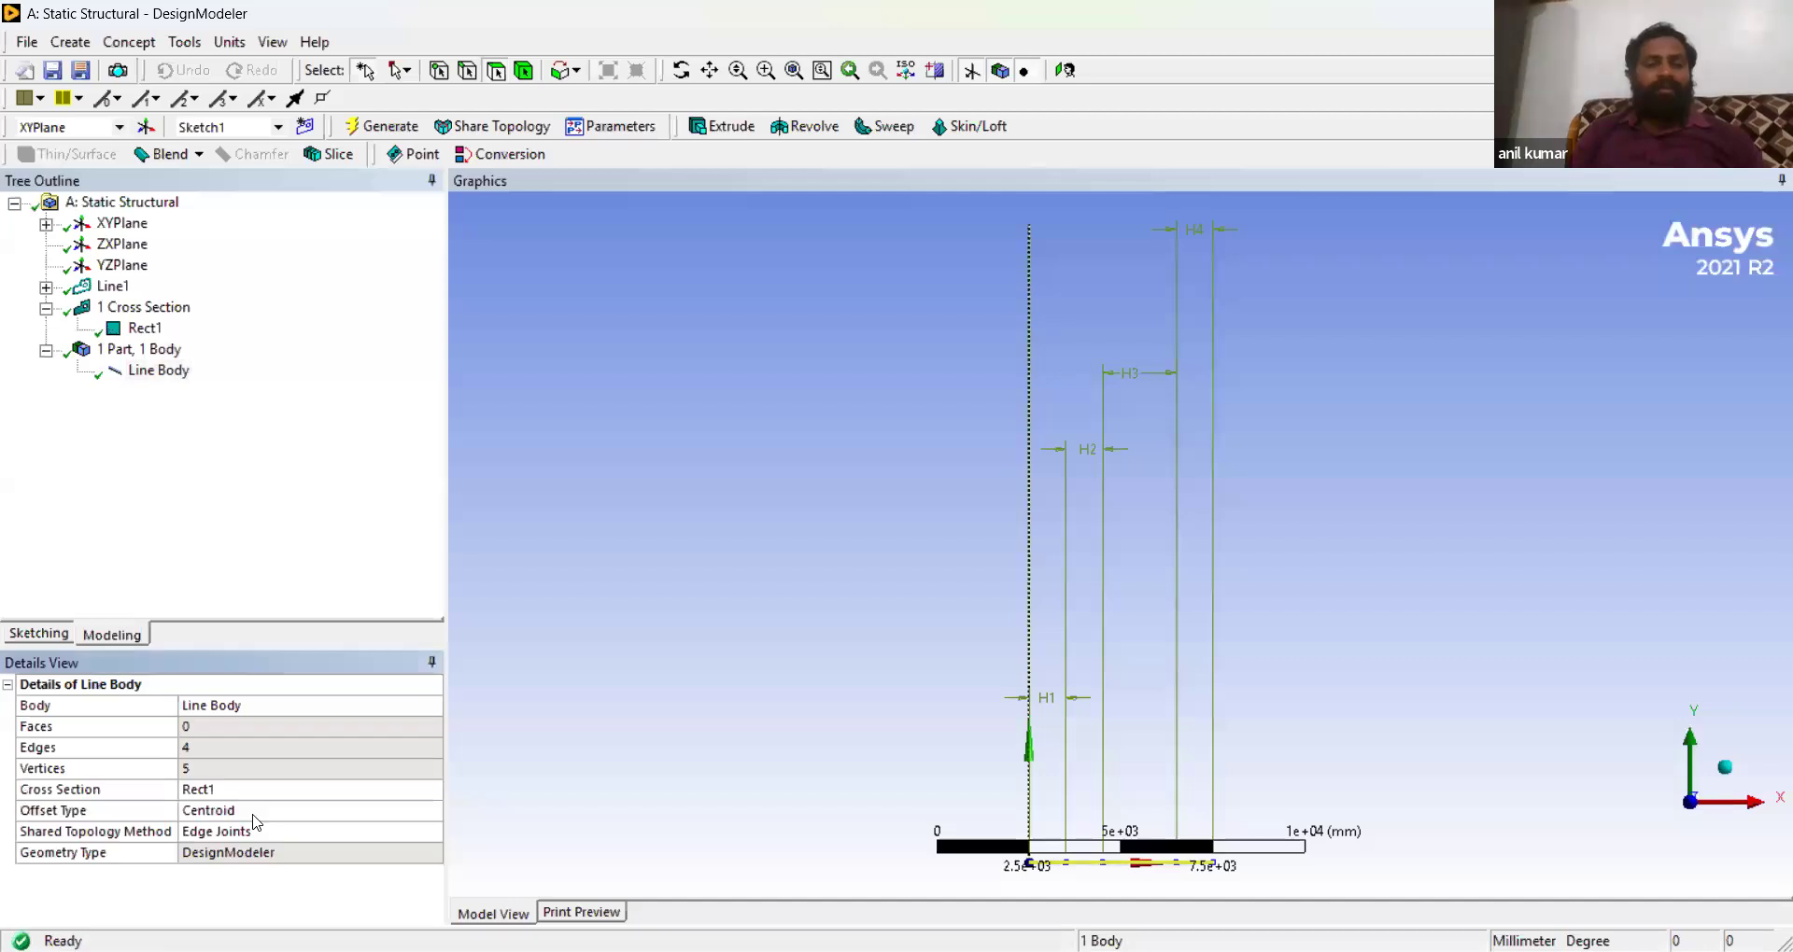
click(374, 128)
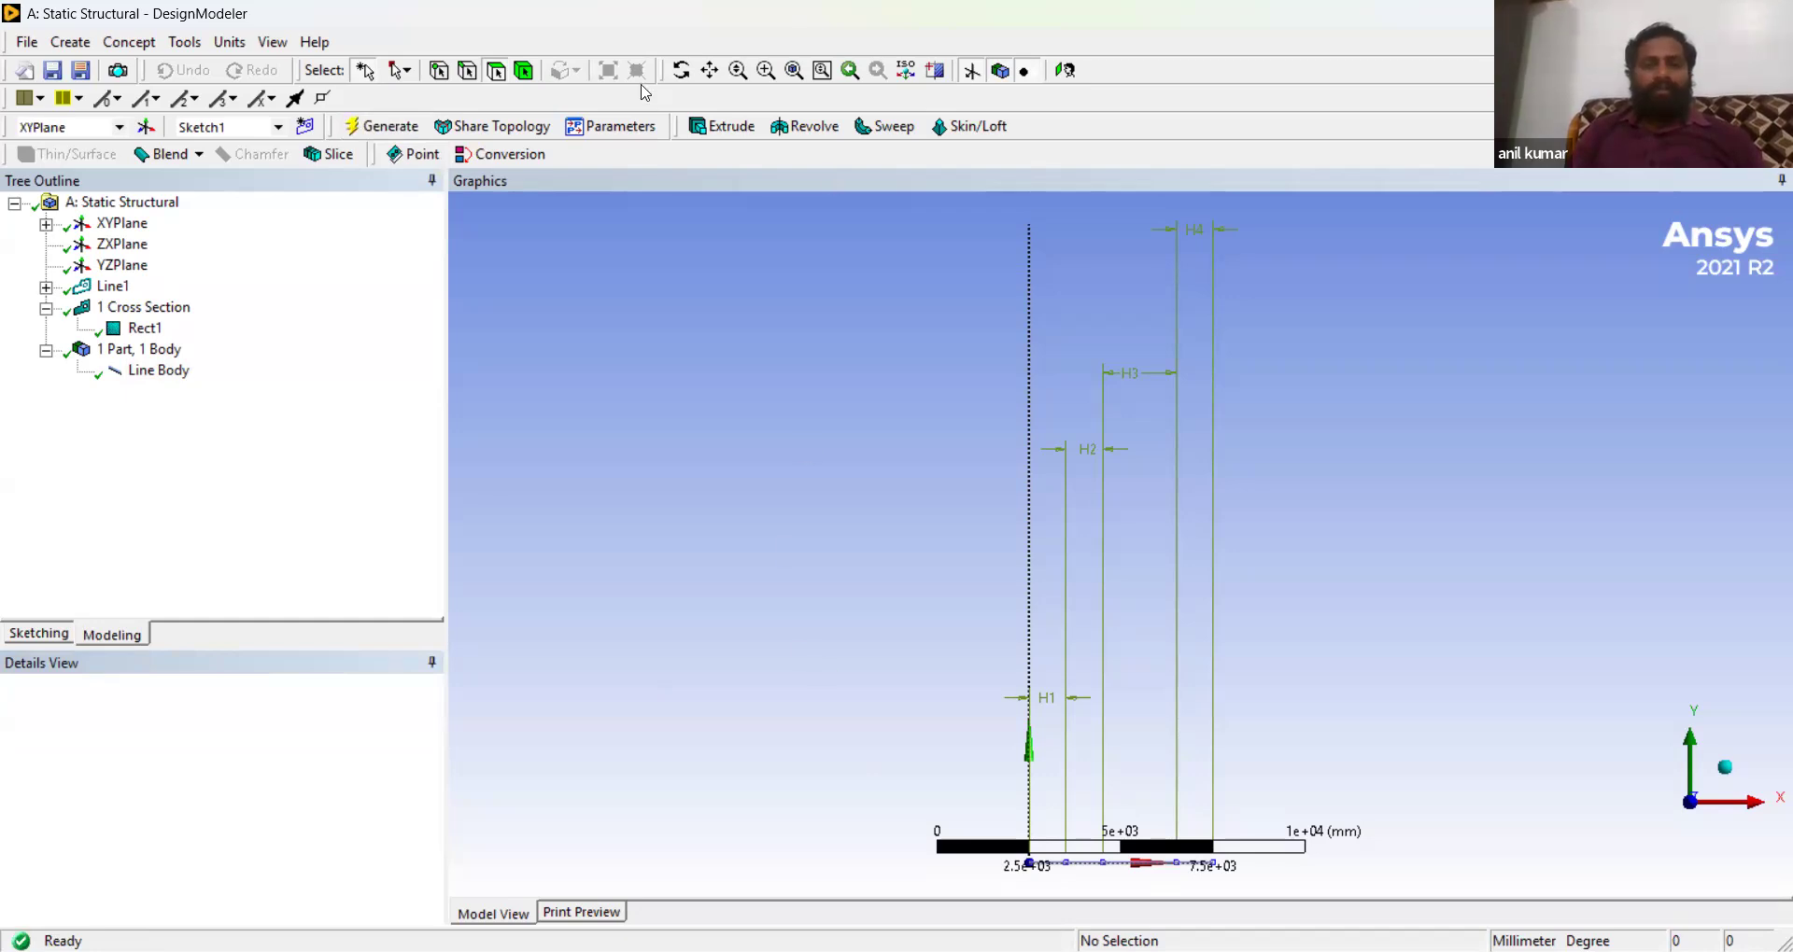
- Rotate and pan the view to inspect the beam, and review the line body and part details
click(683, 71)
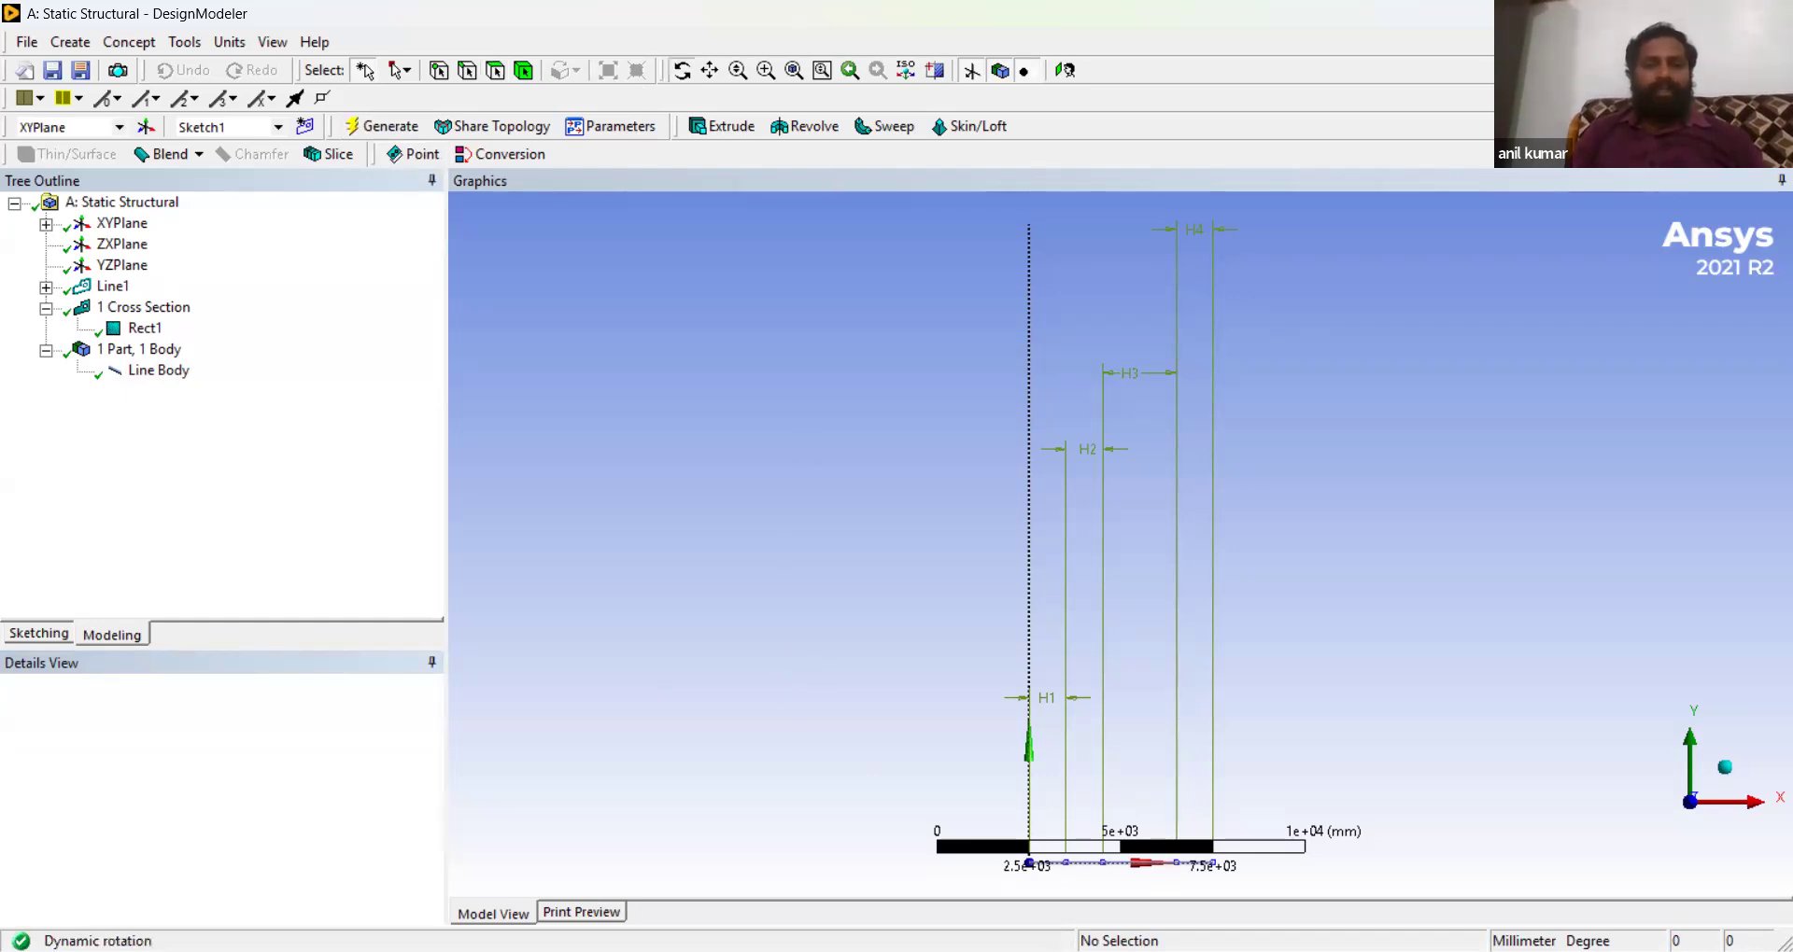
click(710, 71)
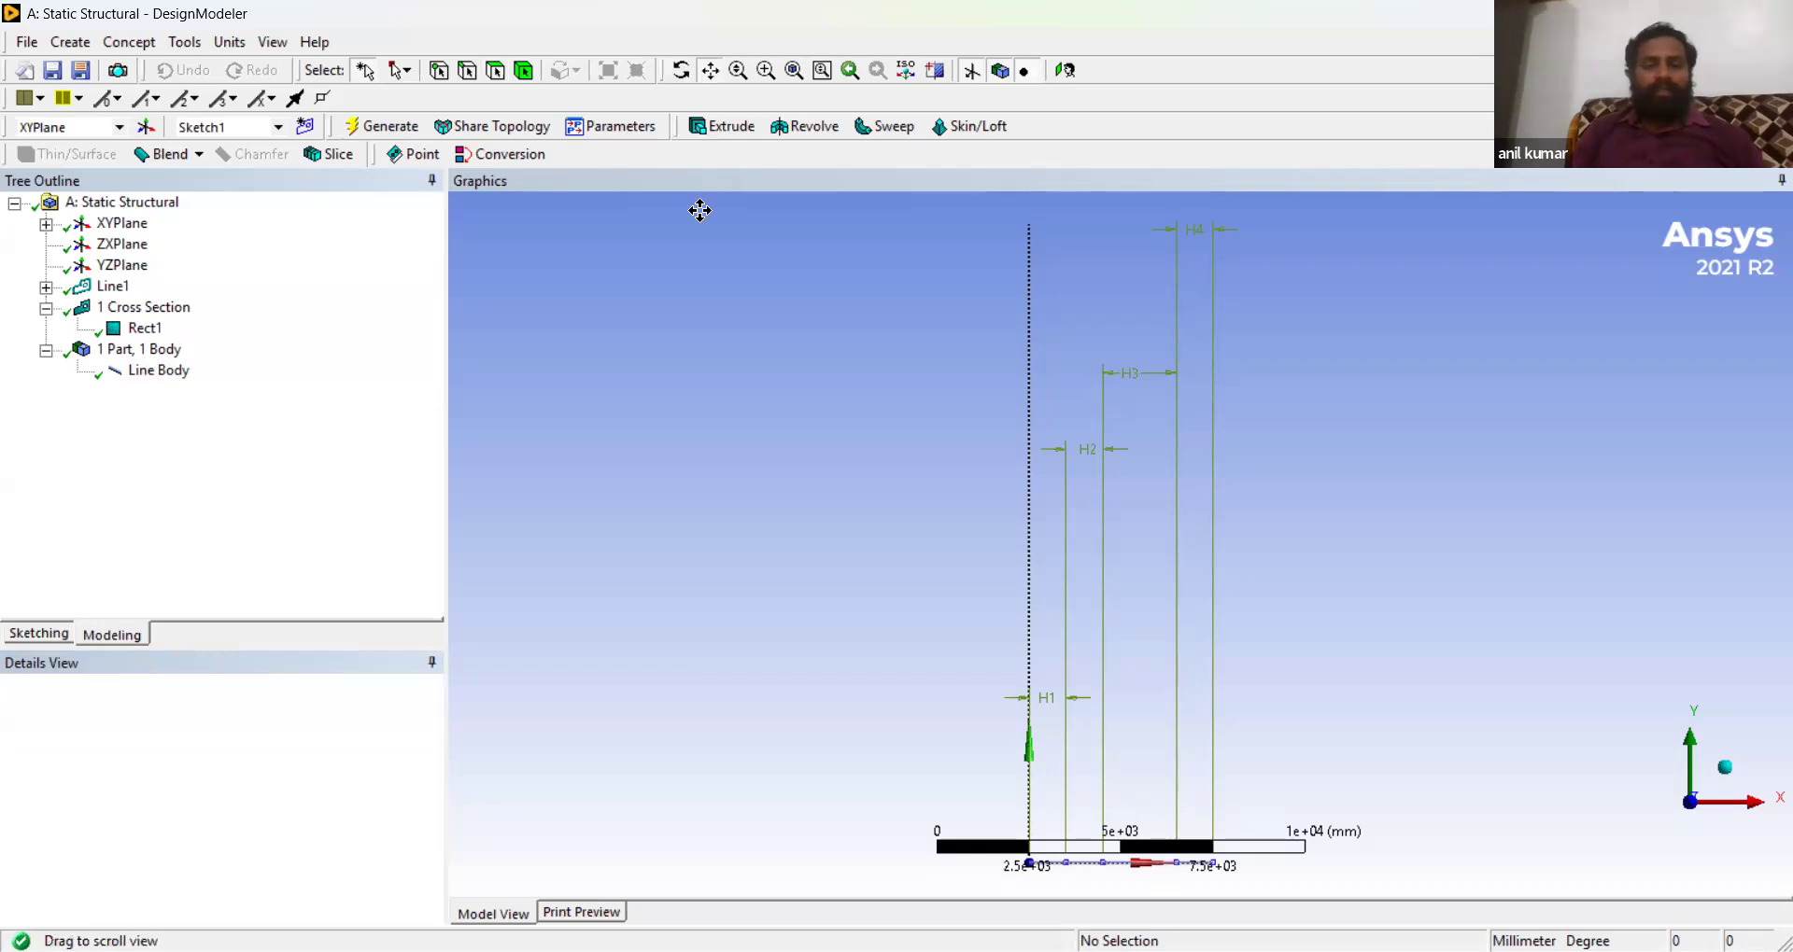
drag(889, 877, 936, 525)
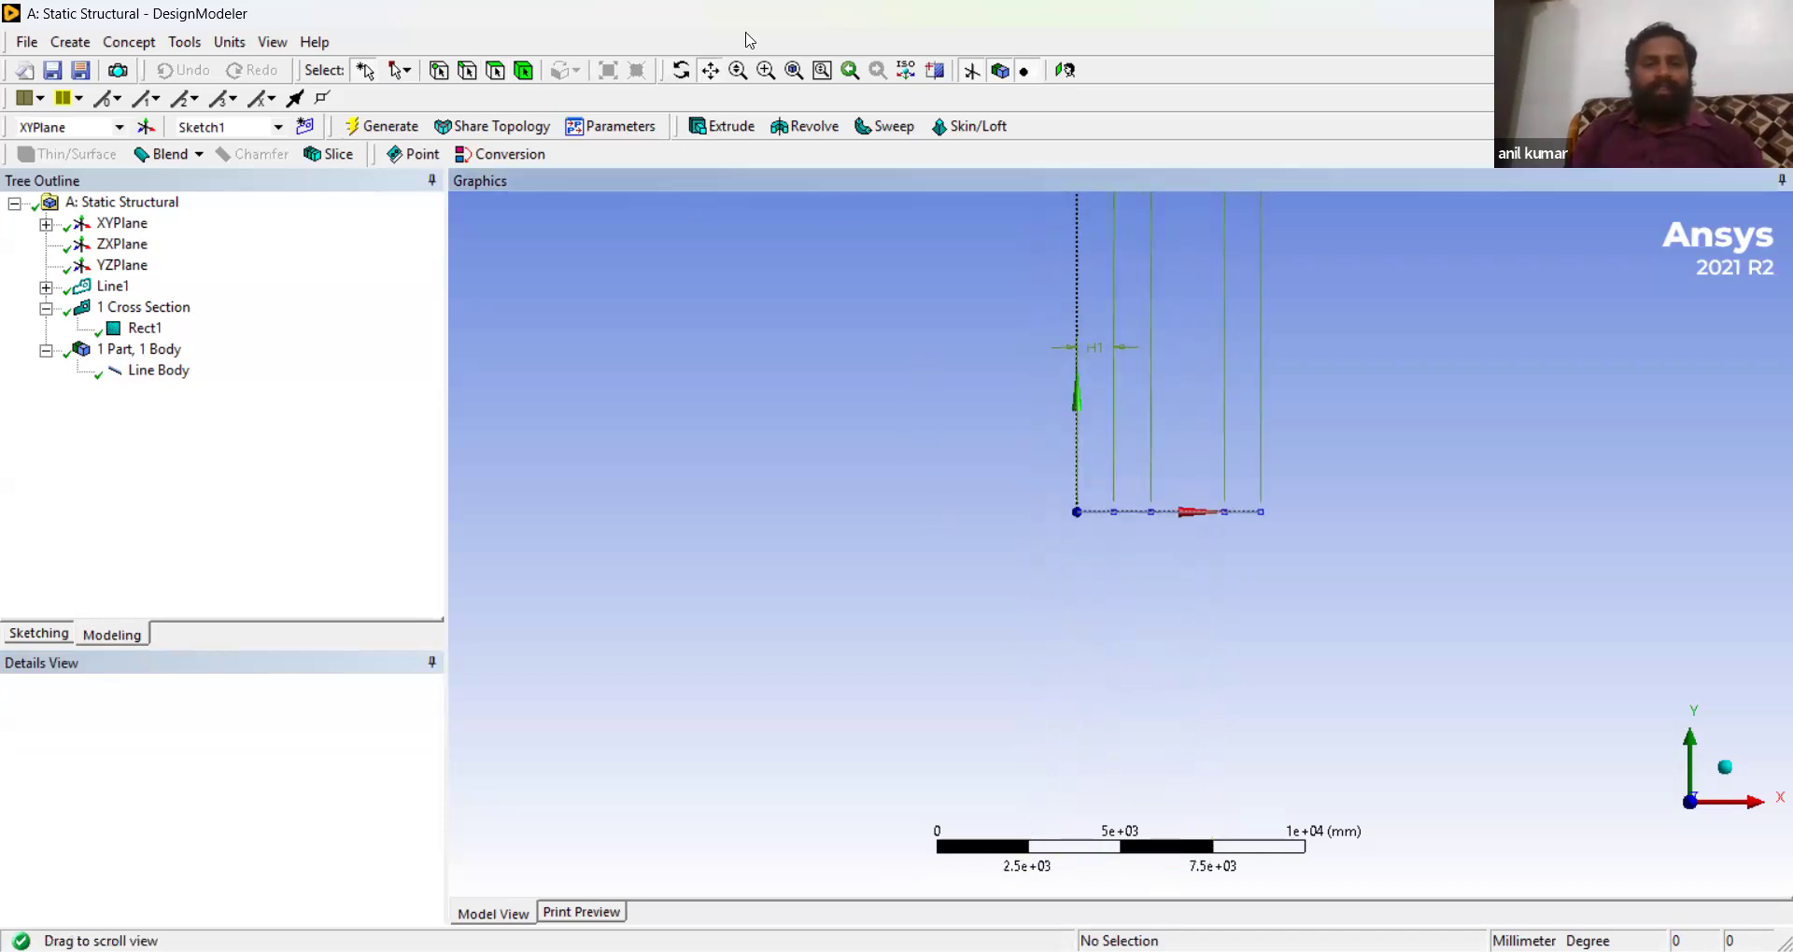
click(682, 72)
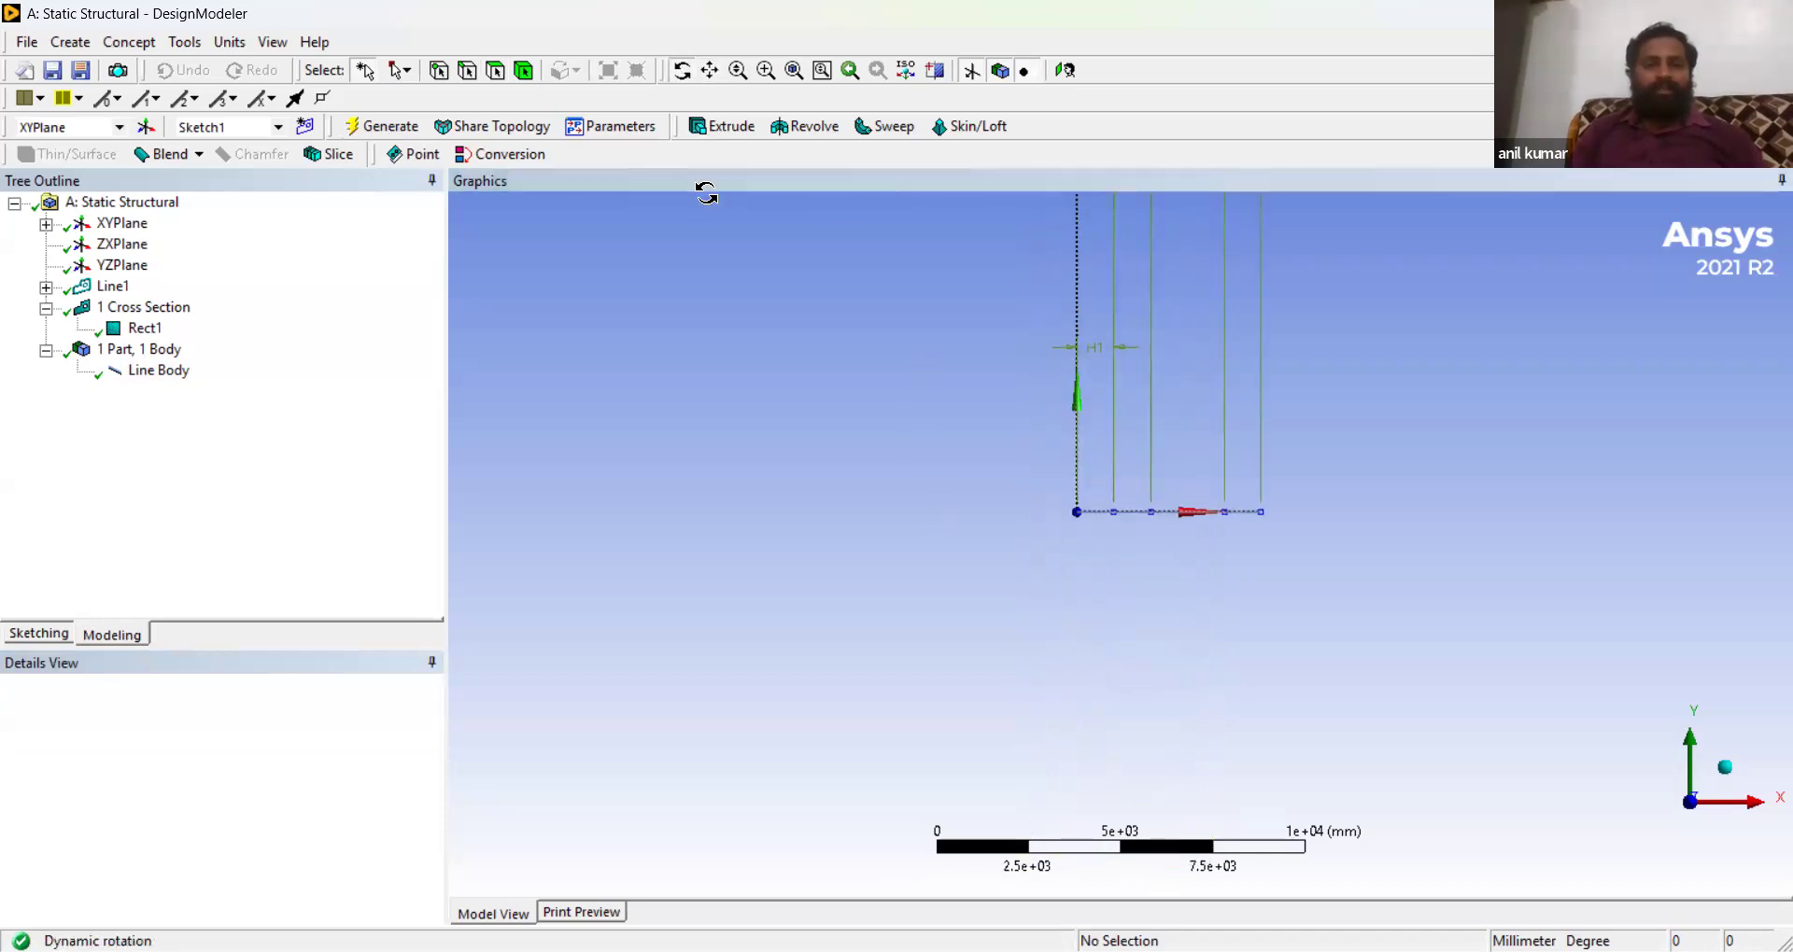
mouse_move(989, 572)
mouse_down()
mouse_move(1205, 657)
mouse_move(1222, 657)
mouse_move(1148, 584)
mouse_move(1140, 641)
mouse_move(1259, 576)
mouse_move(1264, 669)
mouse_move(1193, 624)
mouse_move(1236, 648)
mouse_up()
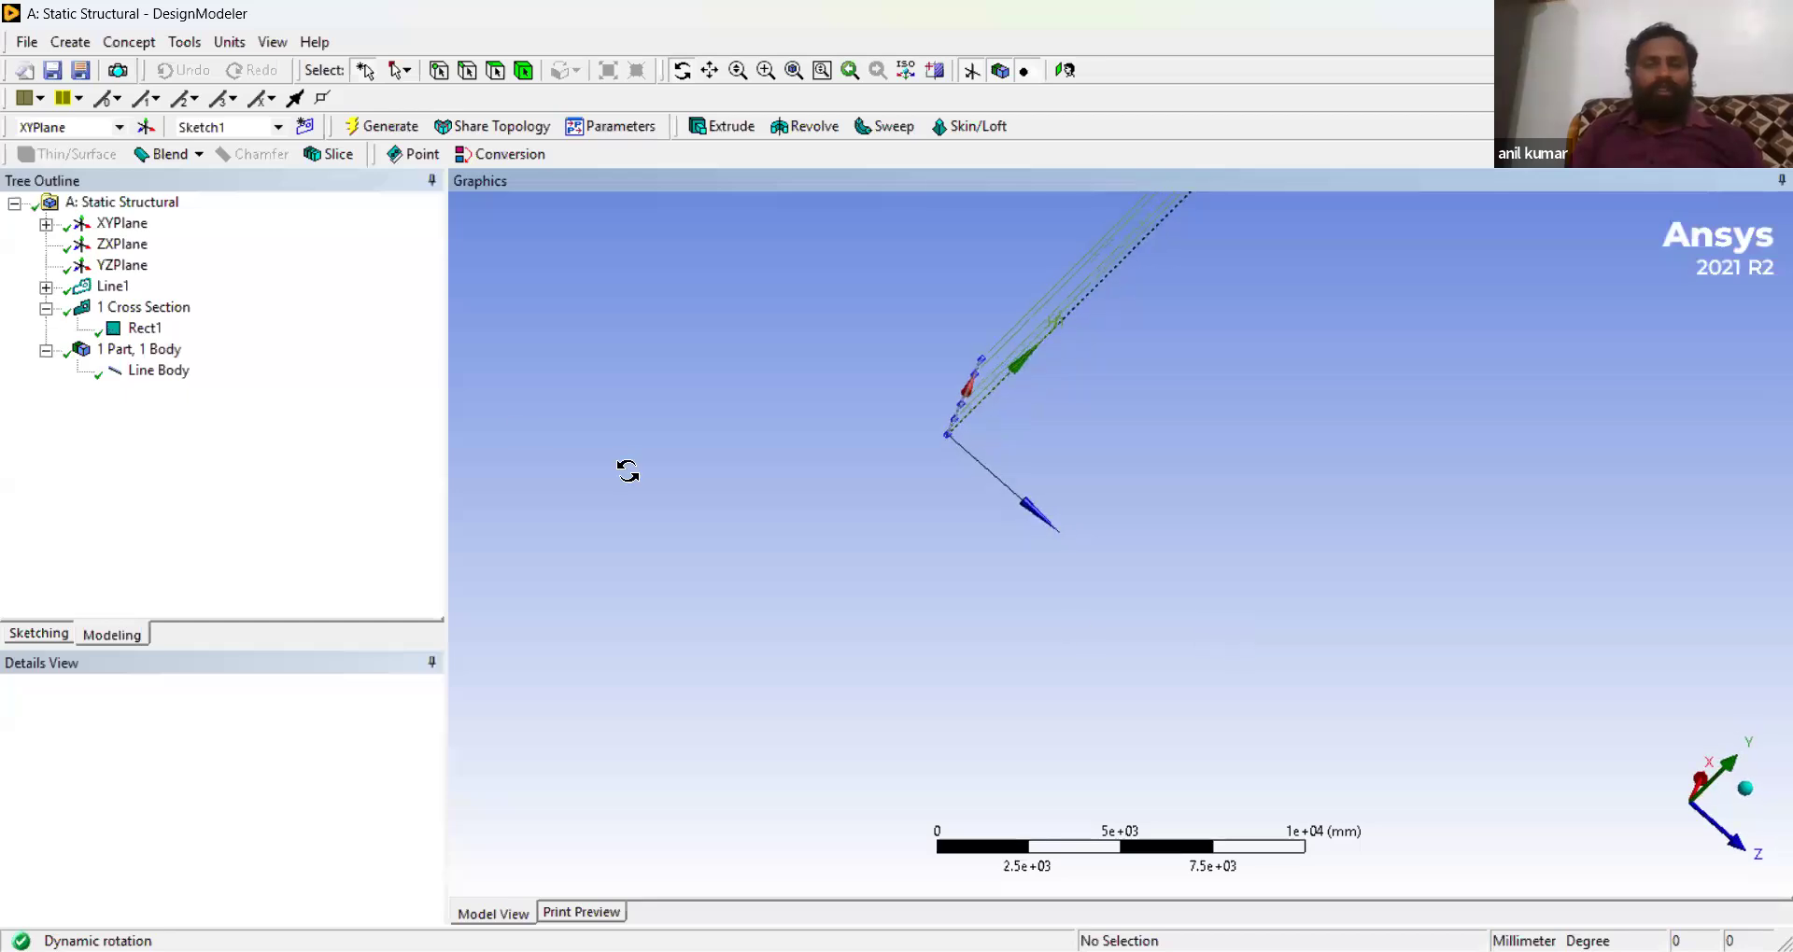
click(161, 372)
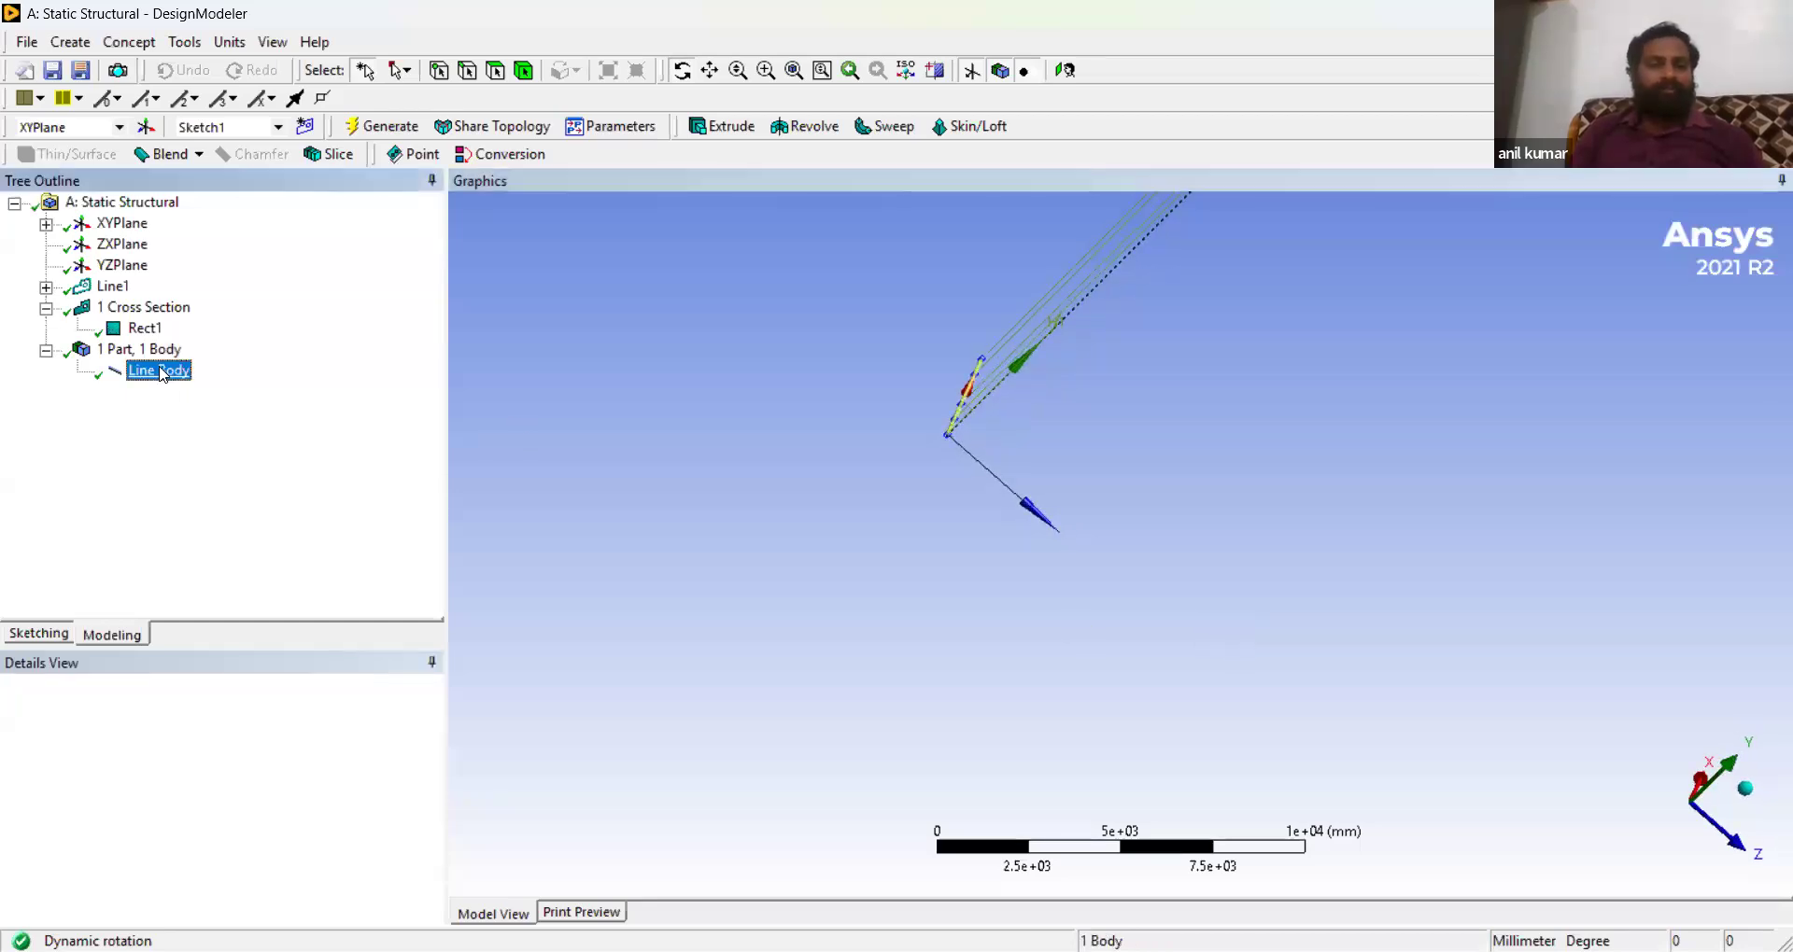
right_click(161, 372)
click(141, 351)
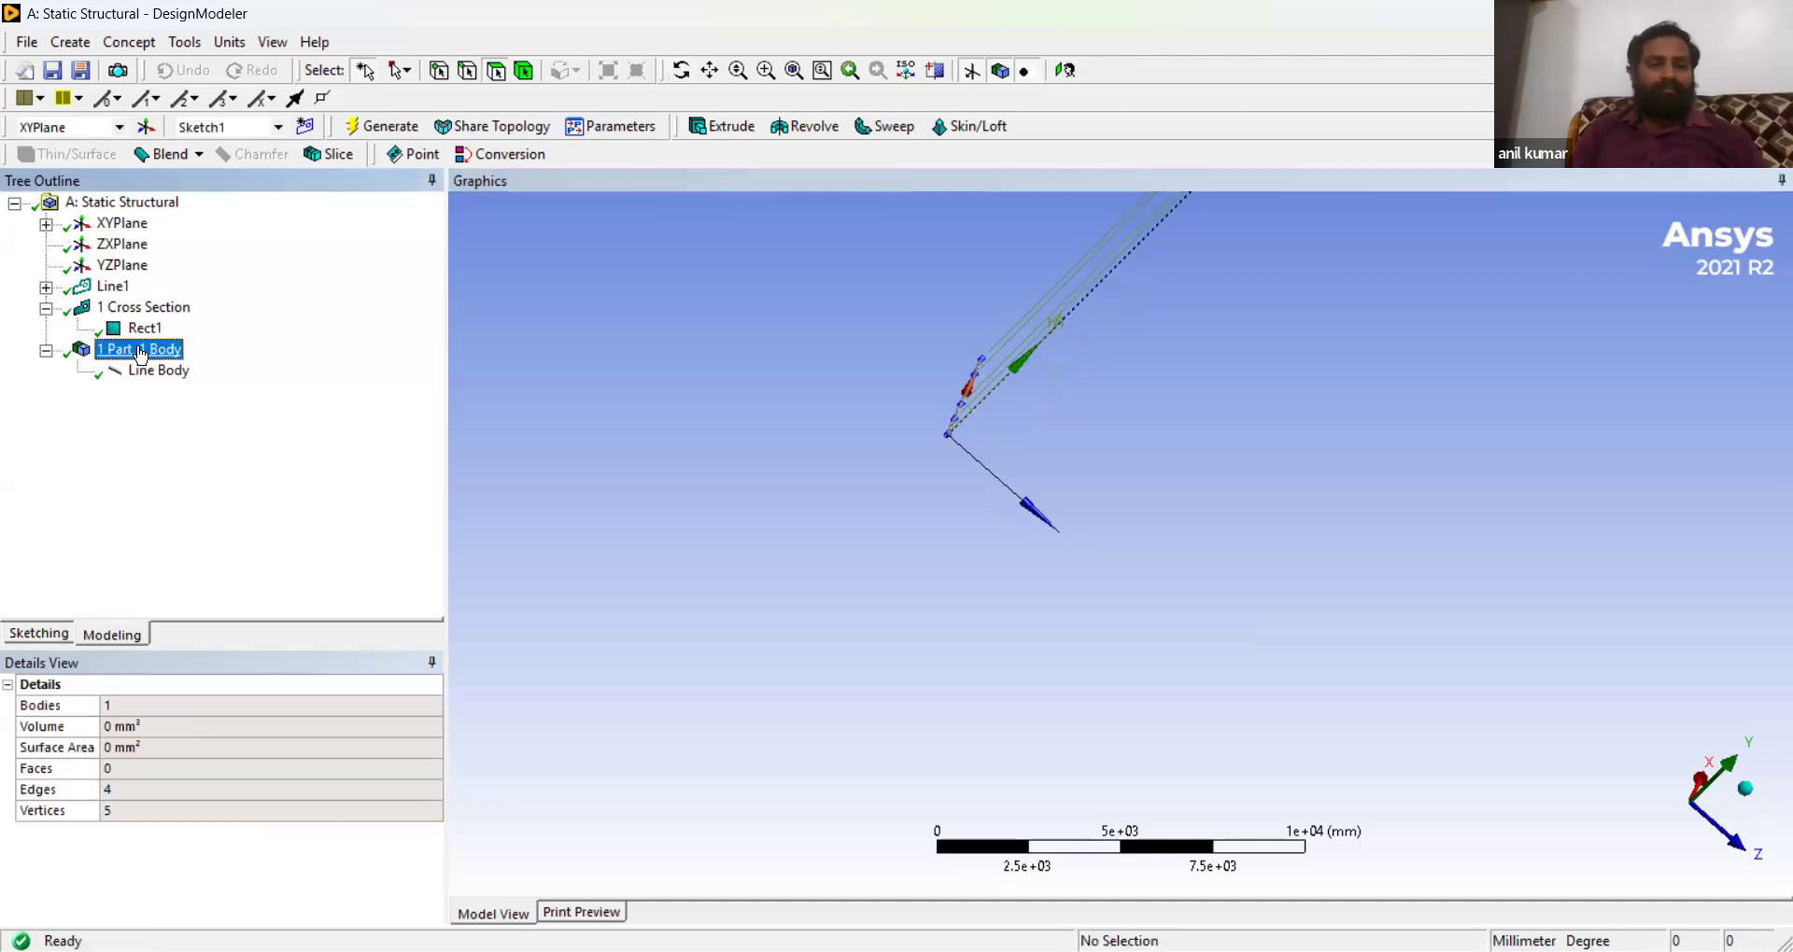
right_click(141, 353)
click(138, 8)
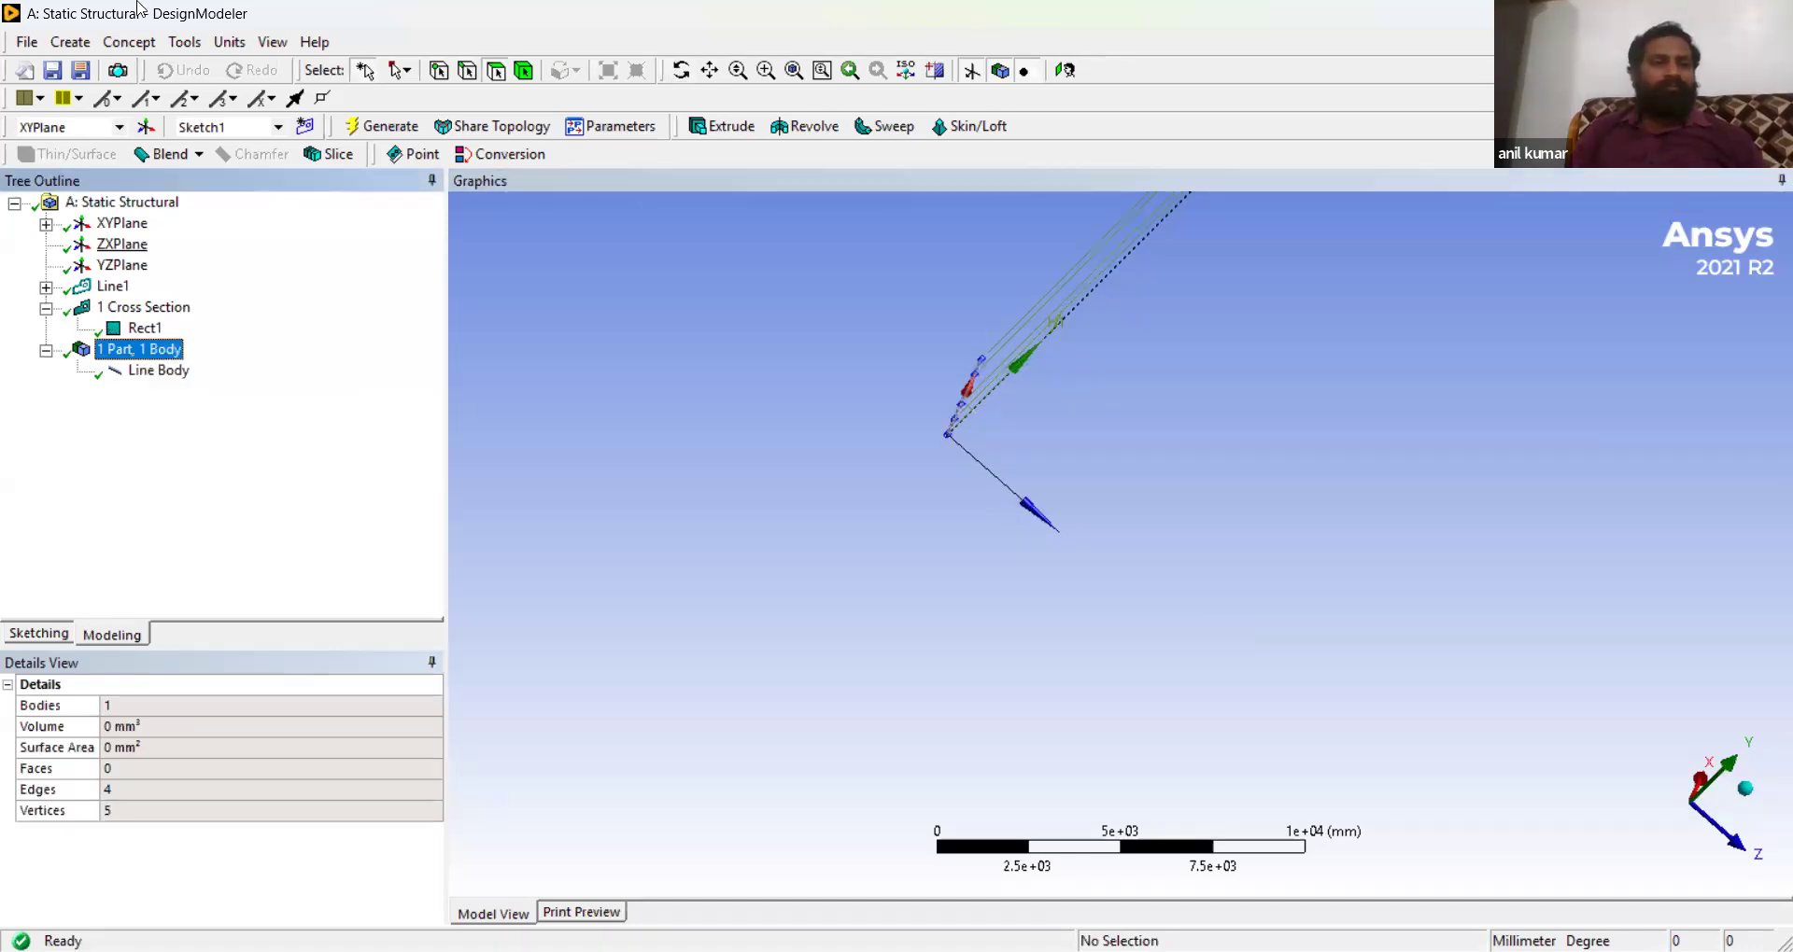
click(121, 53)
click(122, 49)
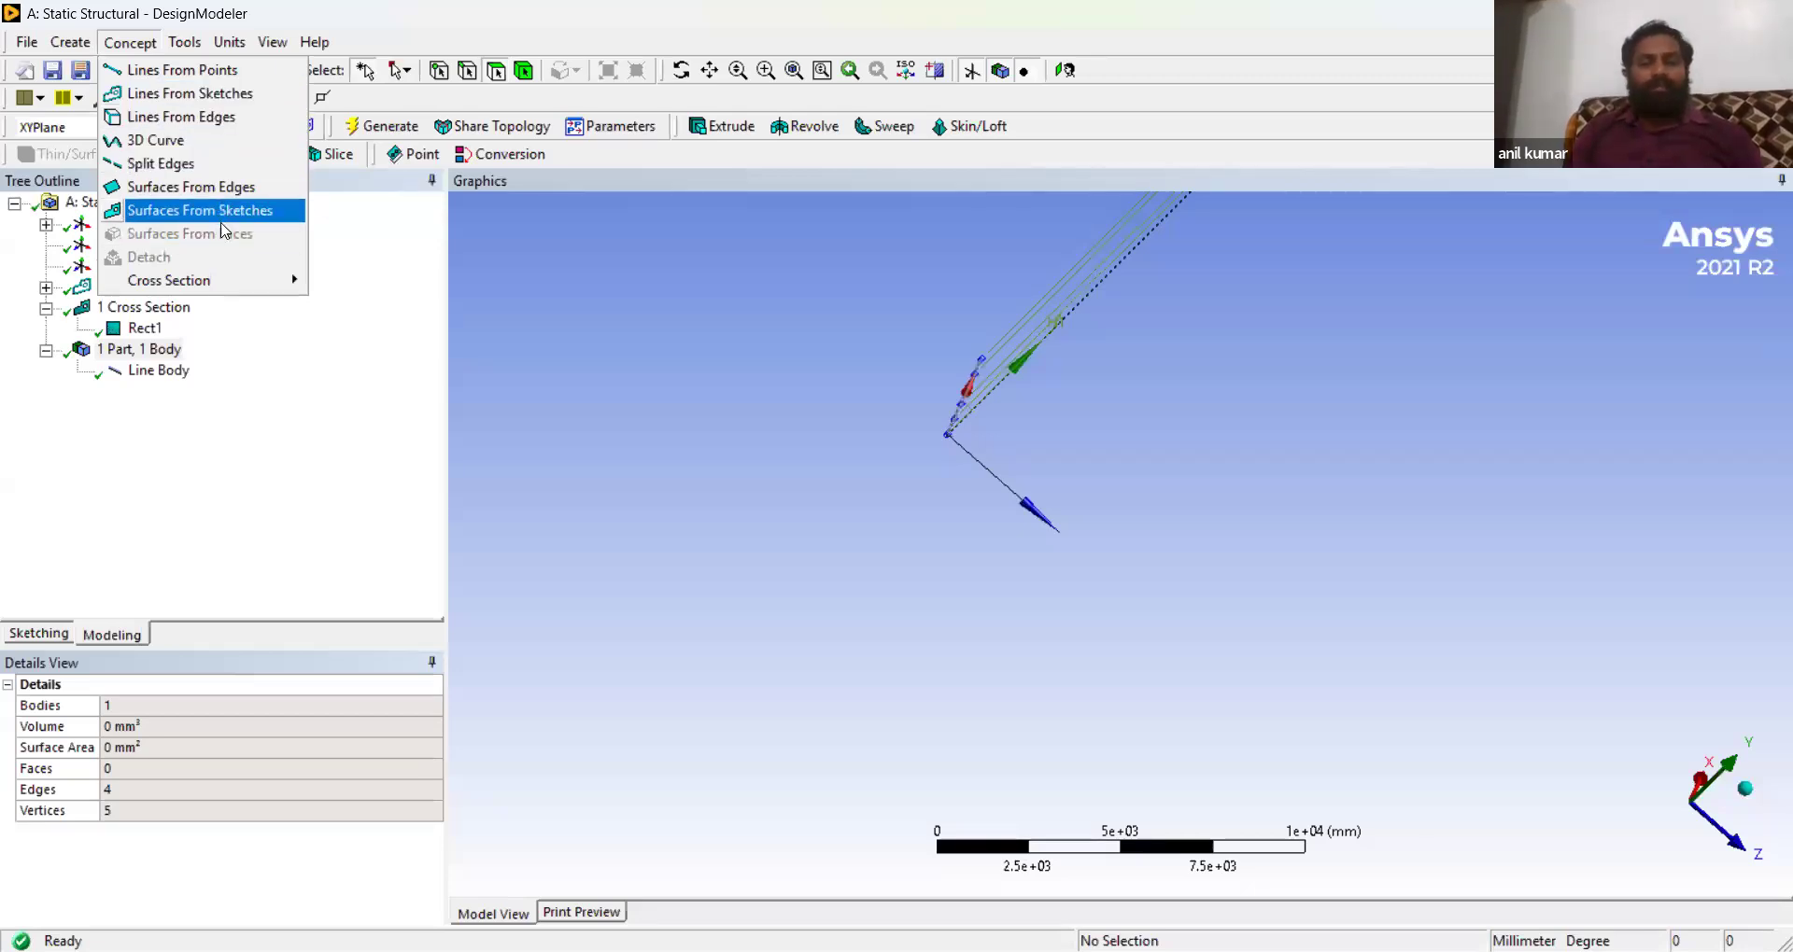
click(510, 37)
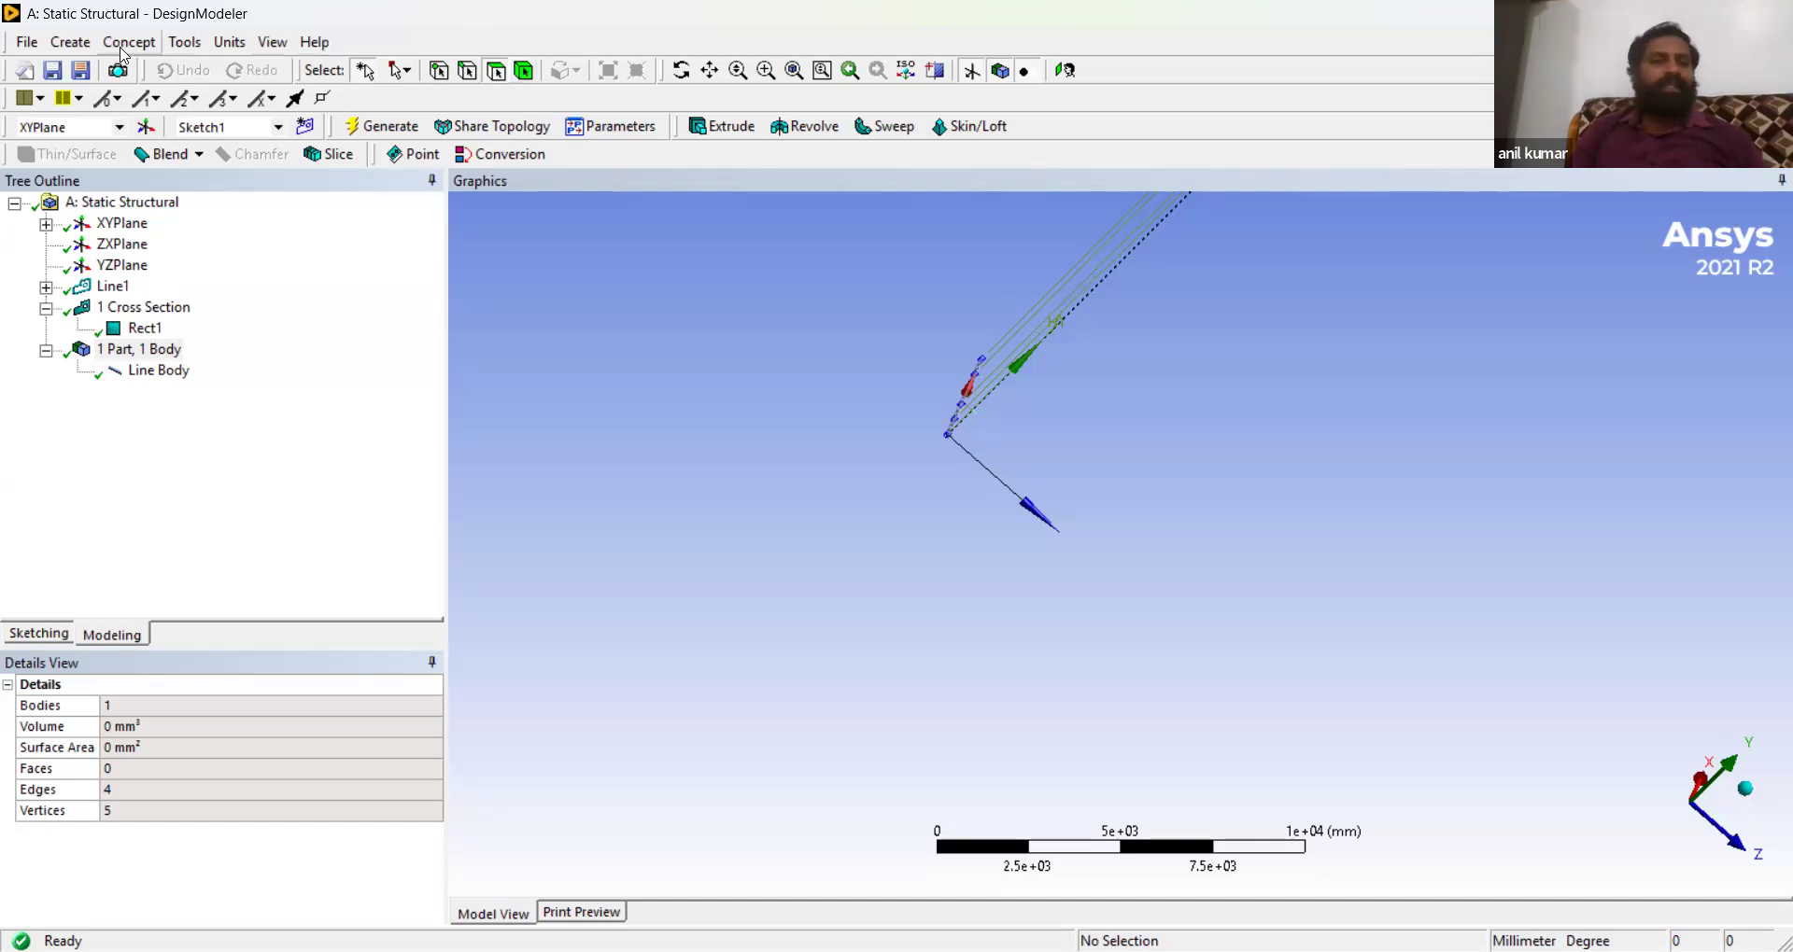
click(184, 43)
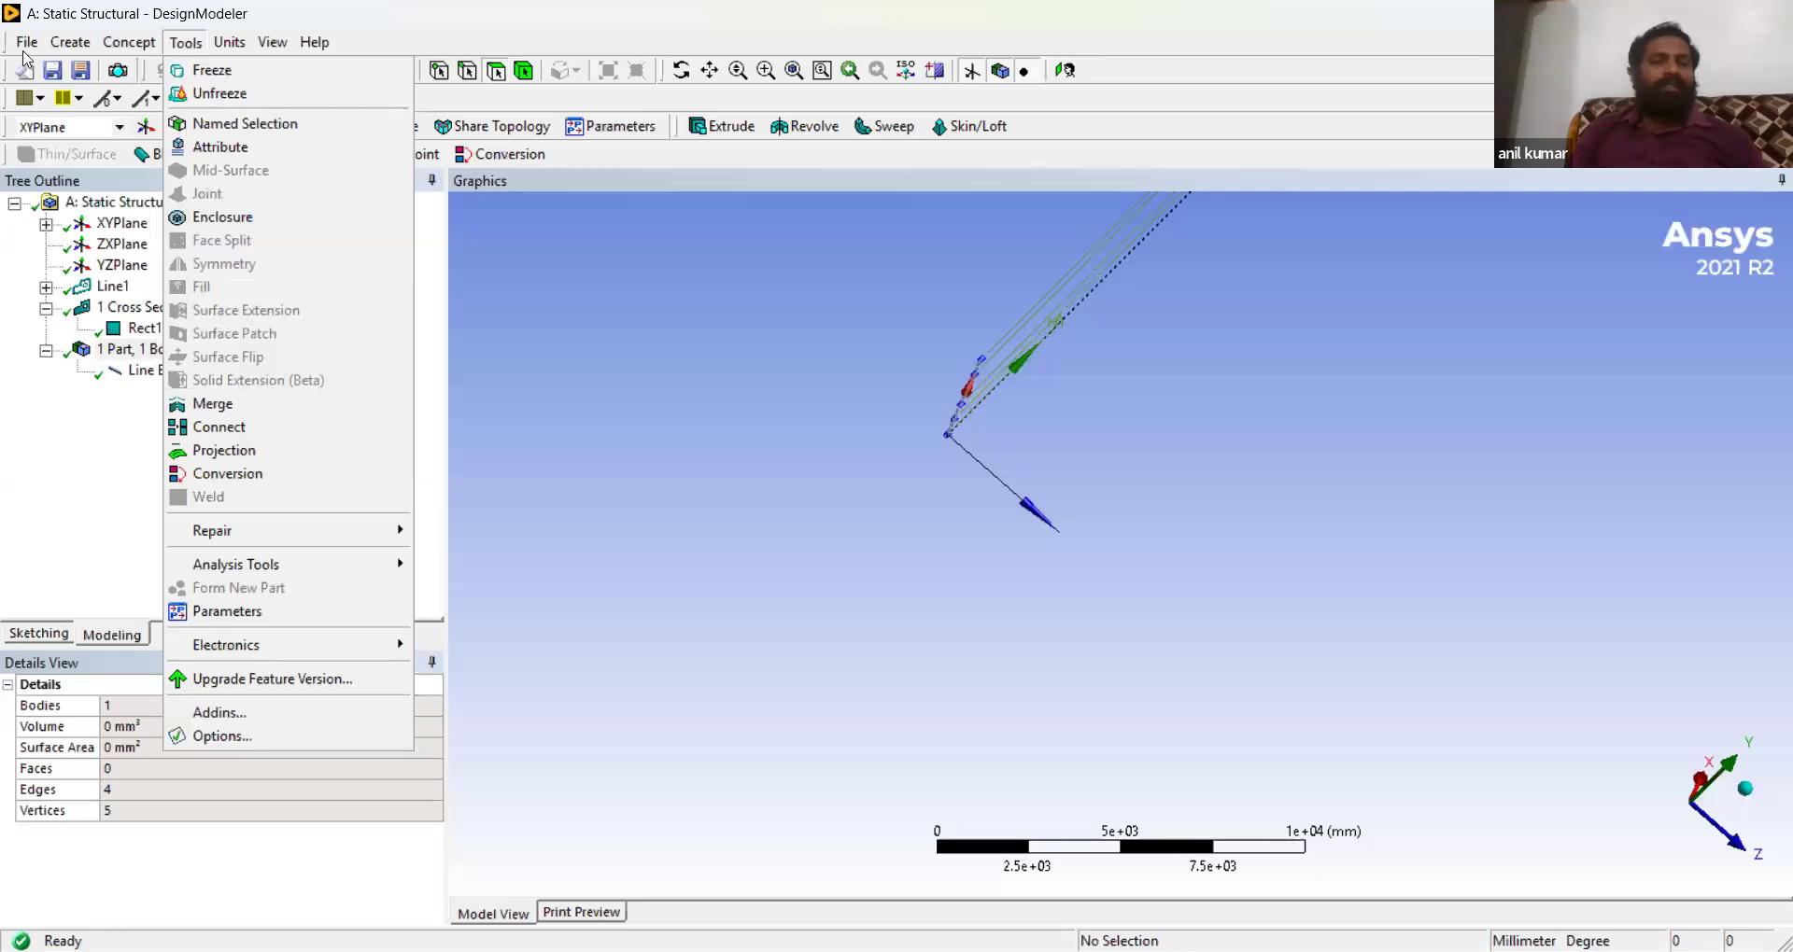
click(131, 43)
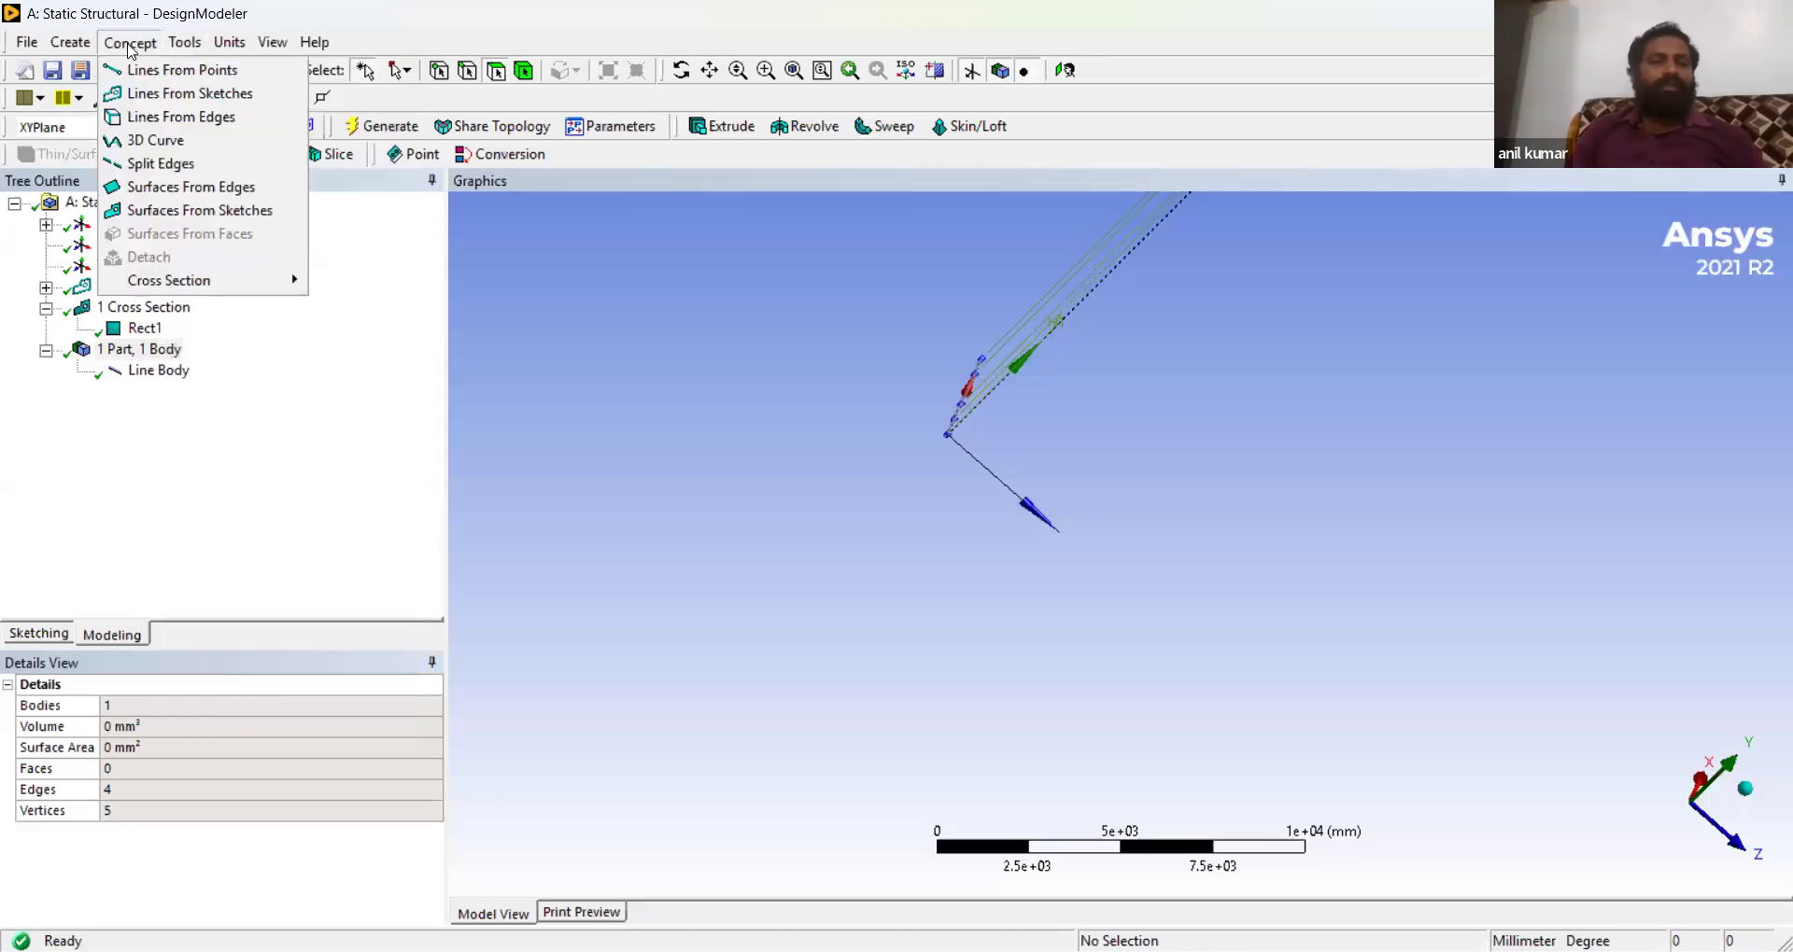
click(1665, 14)
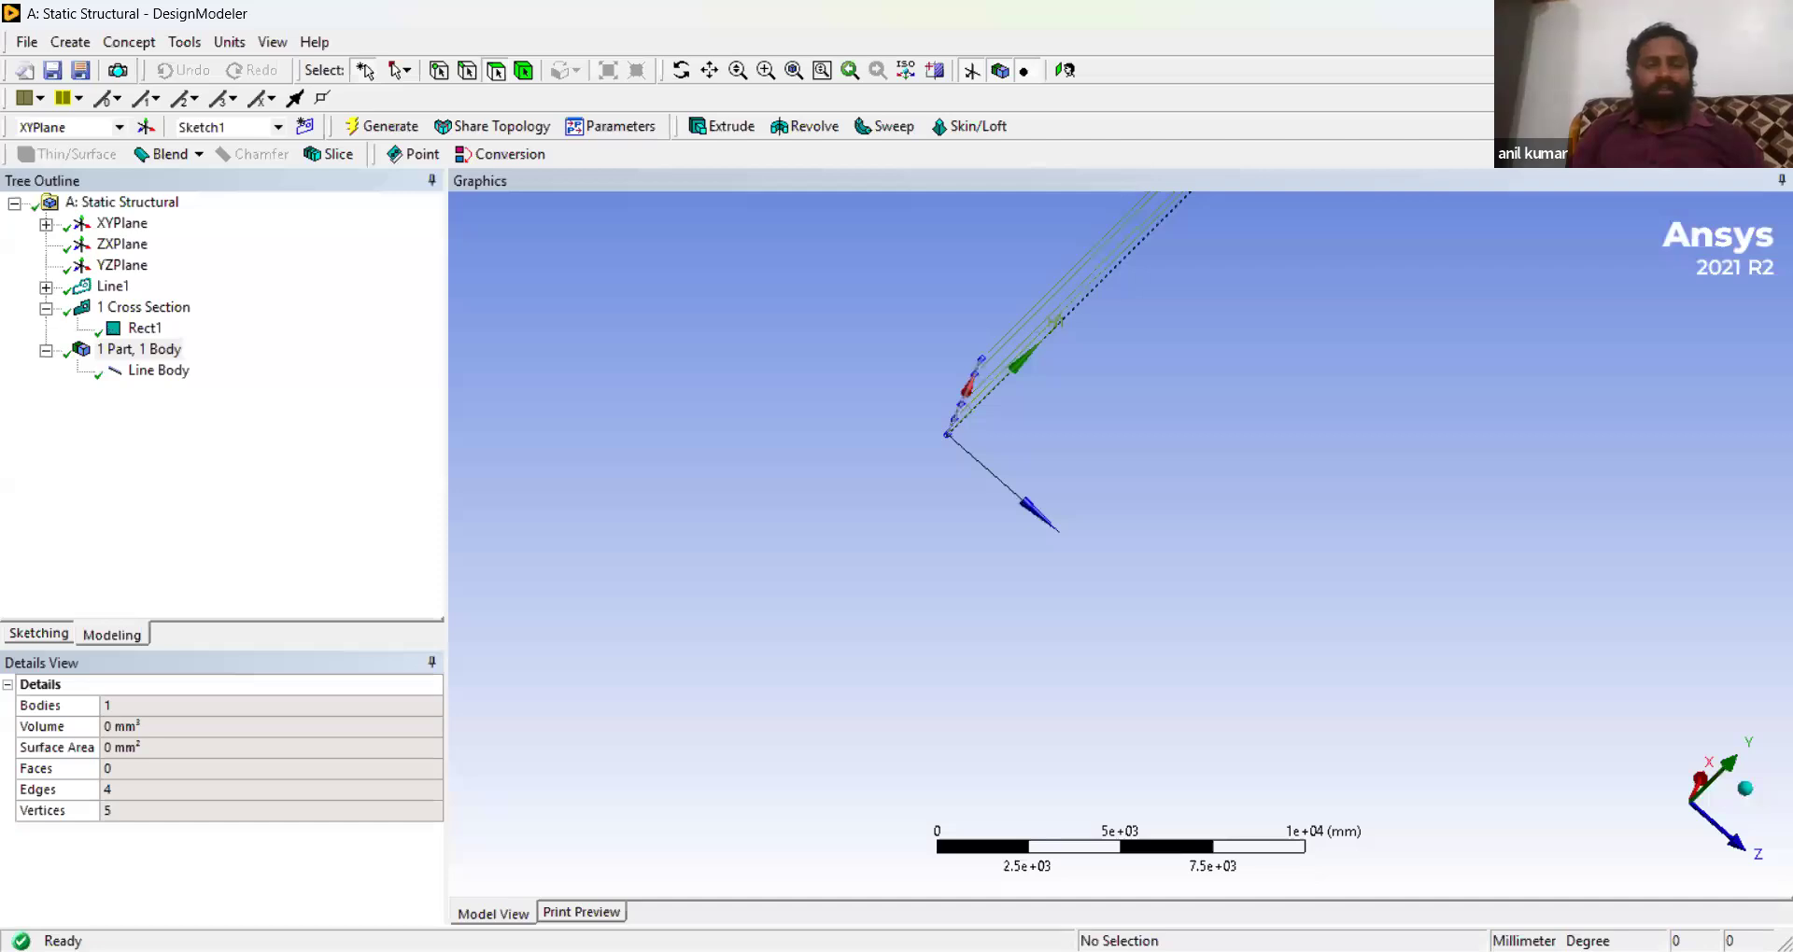
- Switch to Workbench, refresh the Model cell and open it in Mechanical
key(alt+Tab)
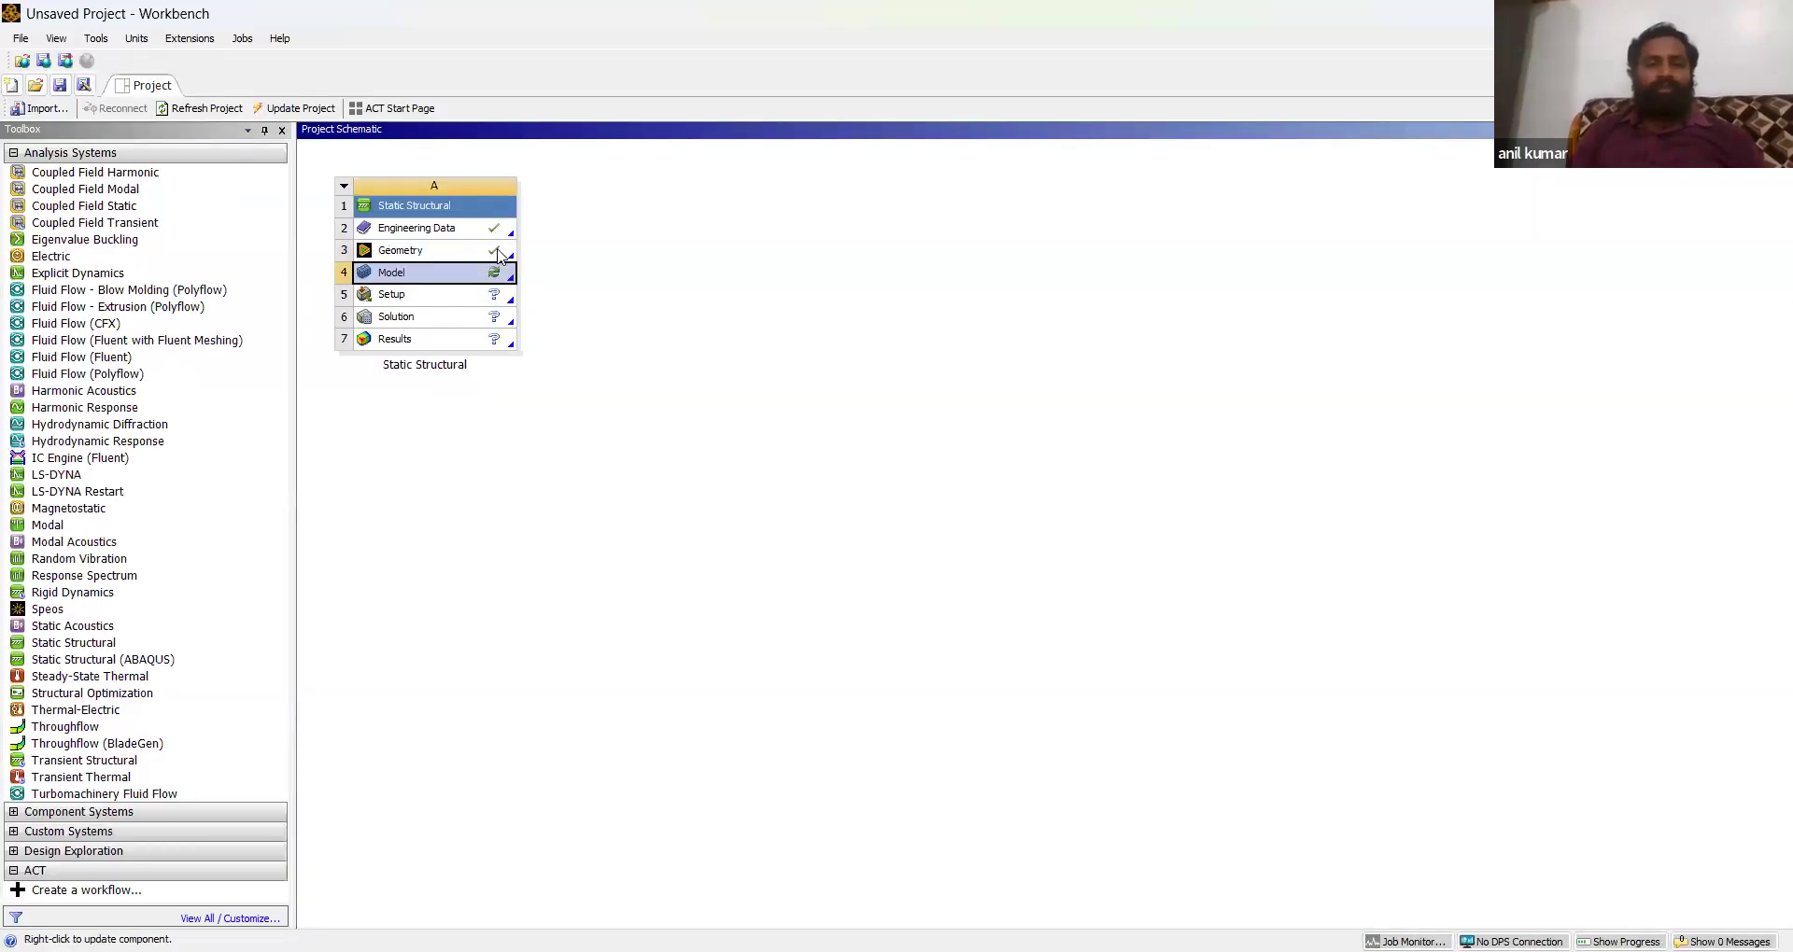
right_click(496, 273)
click(561, 292)
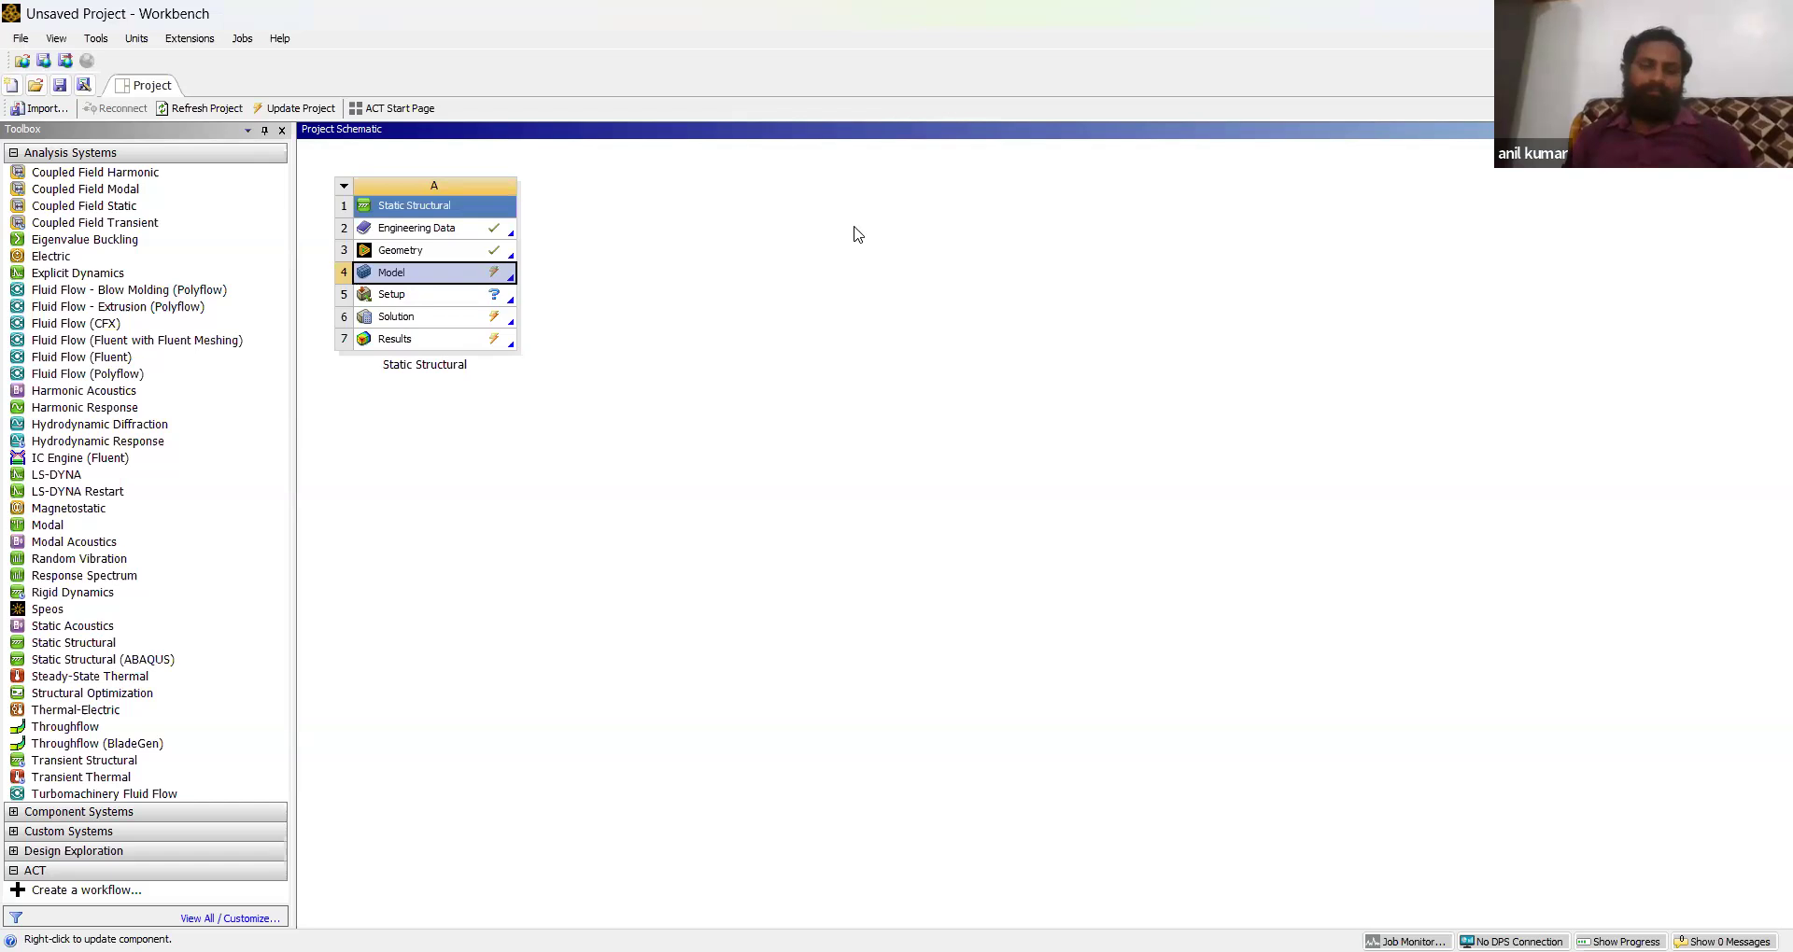
right_click(562, 298)
click(580, 296)
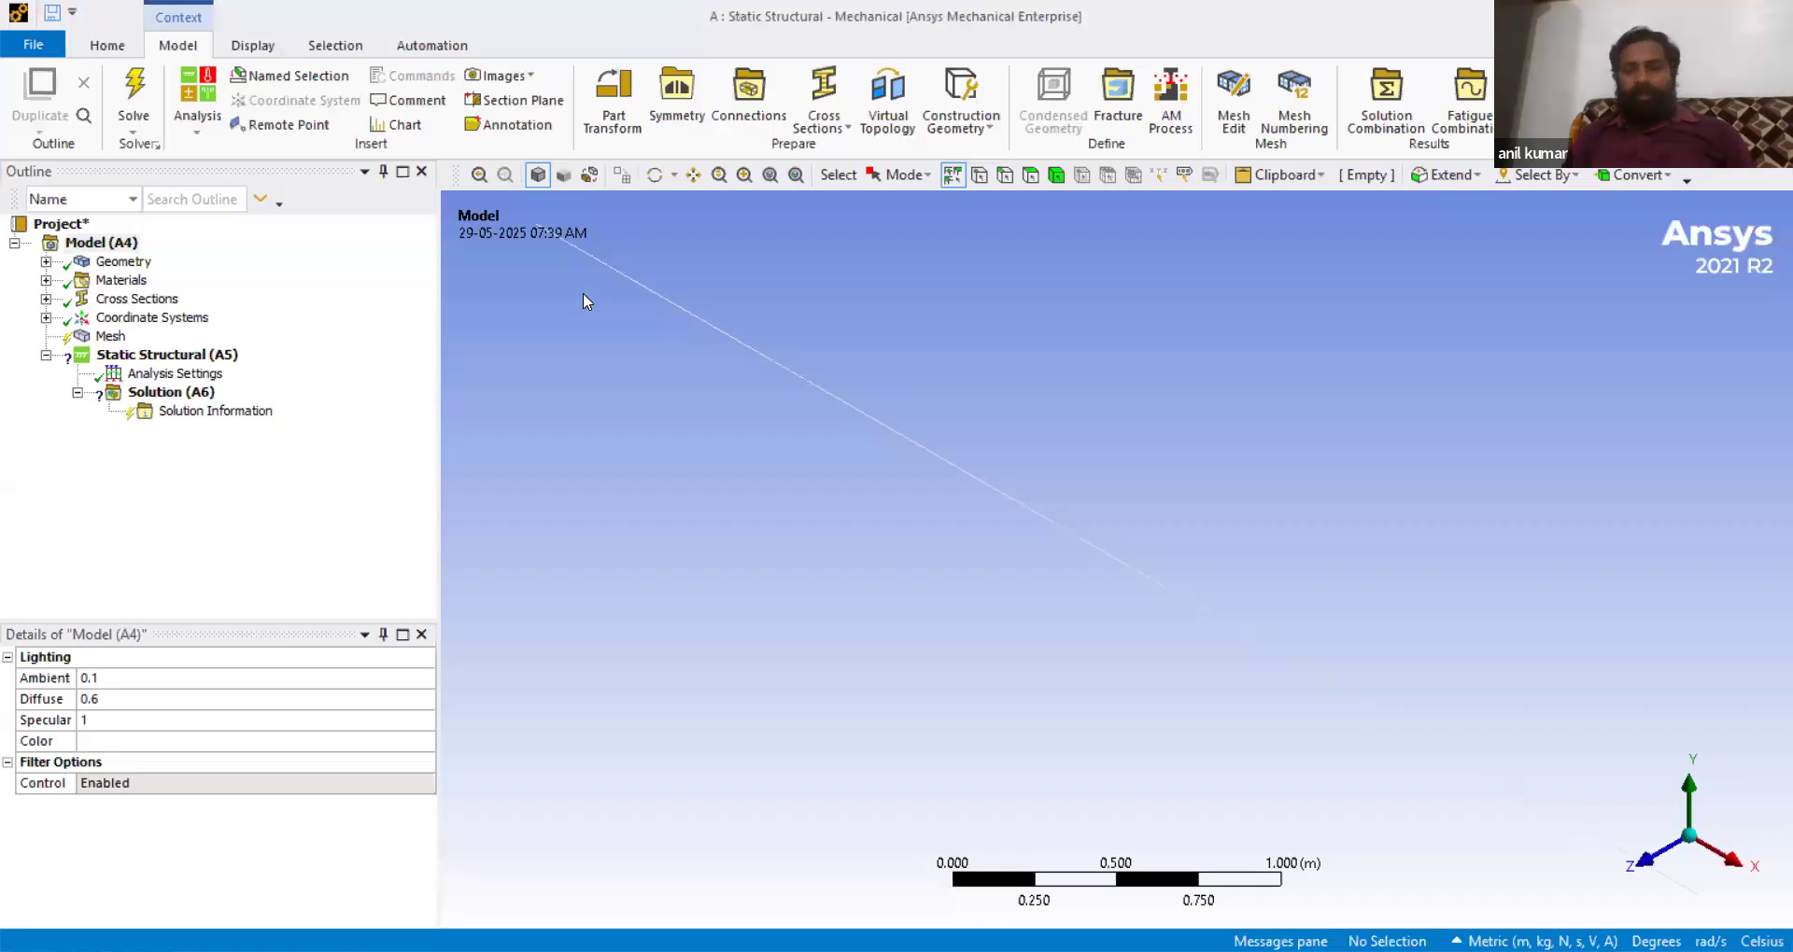
key(alt+Tab)
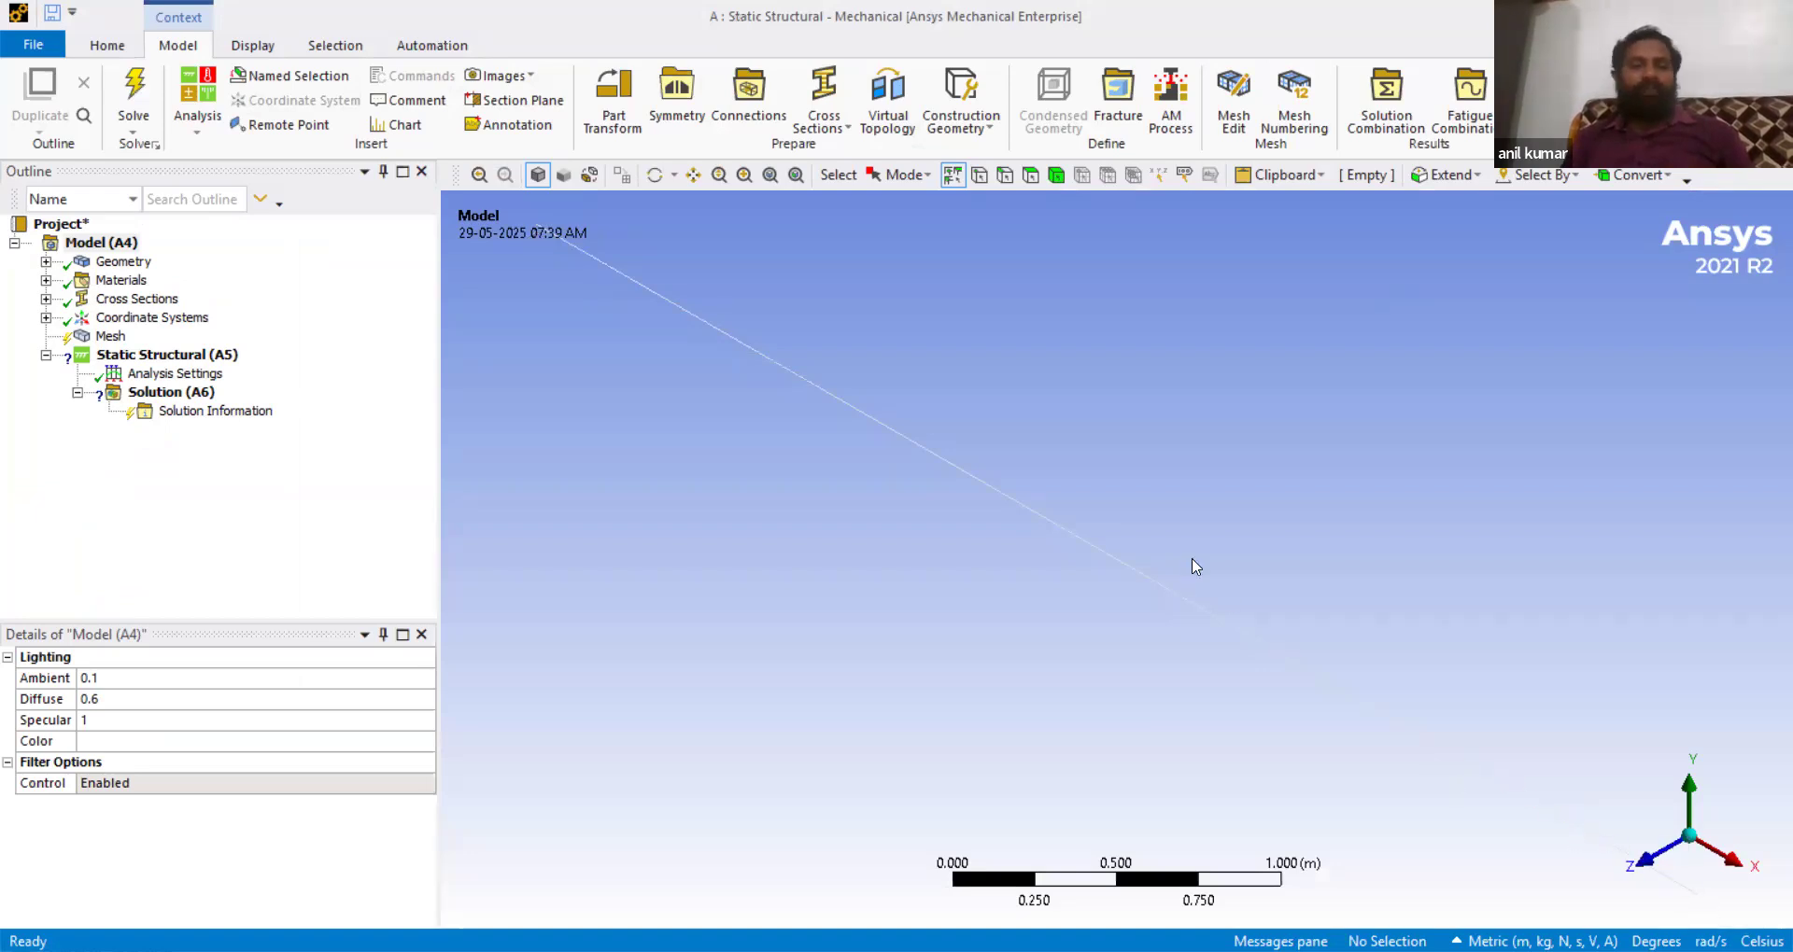
- Expand and collapse the Geometry, Materials, Cross Sections and Coordinate Systems branches to review the model tree
click(45, 263)
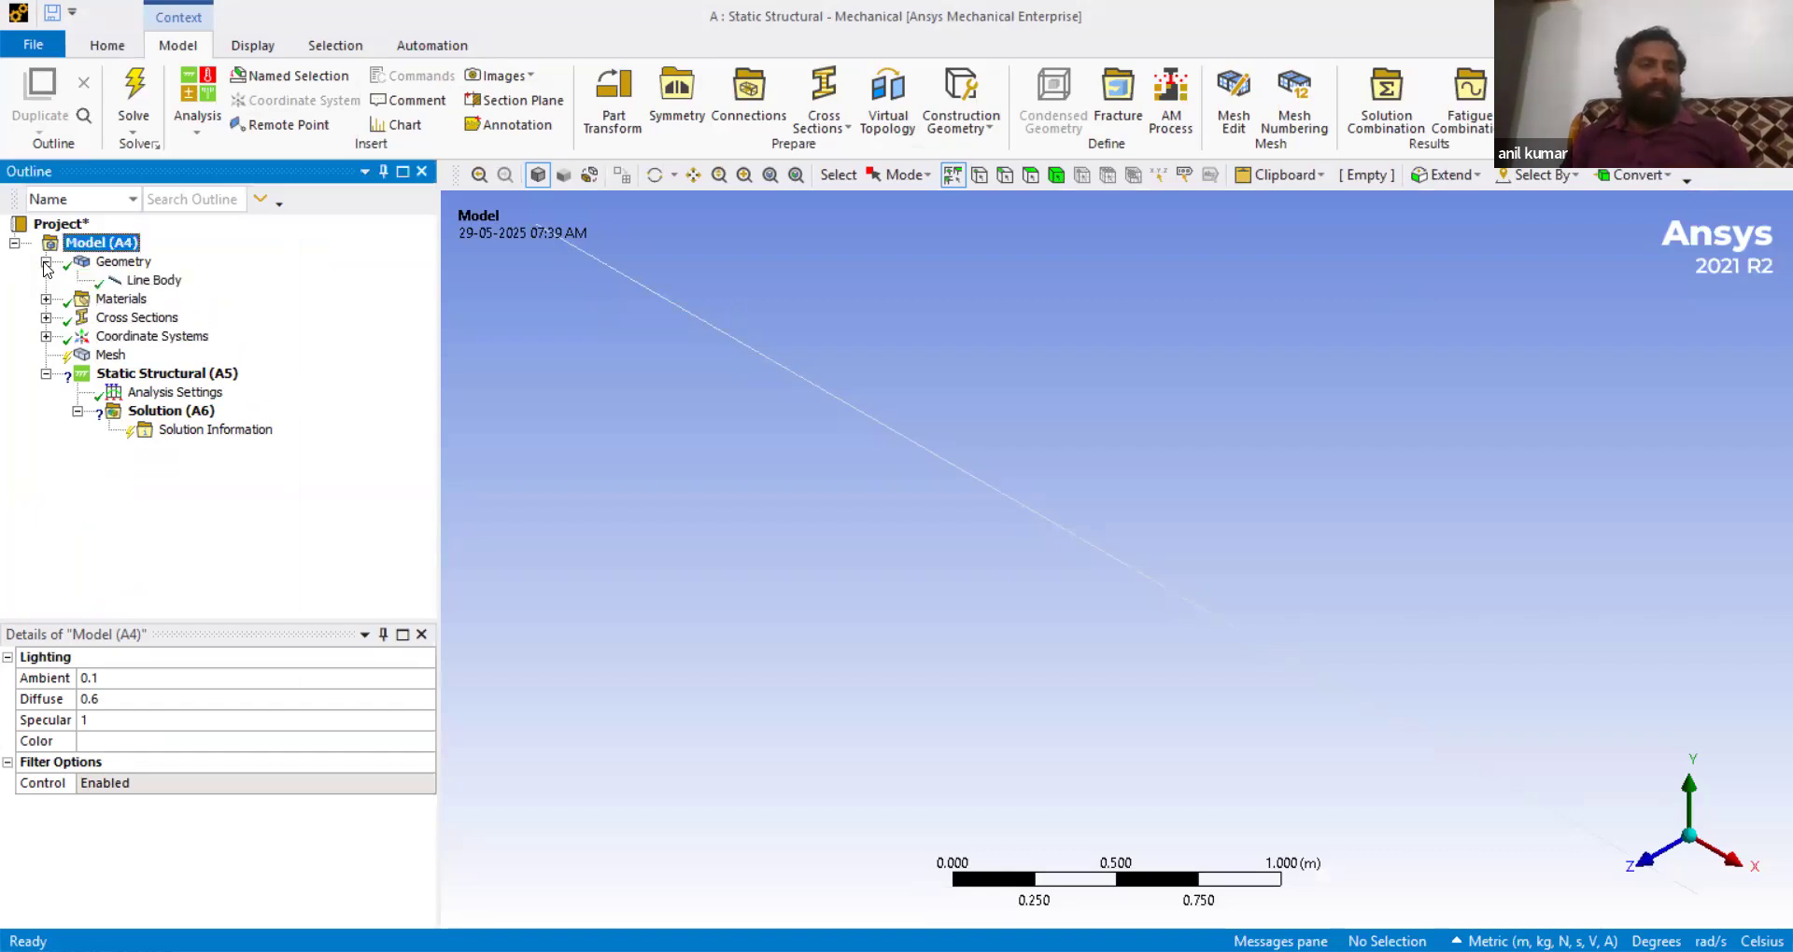
click(44, 262)
click(44, 281)
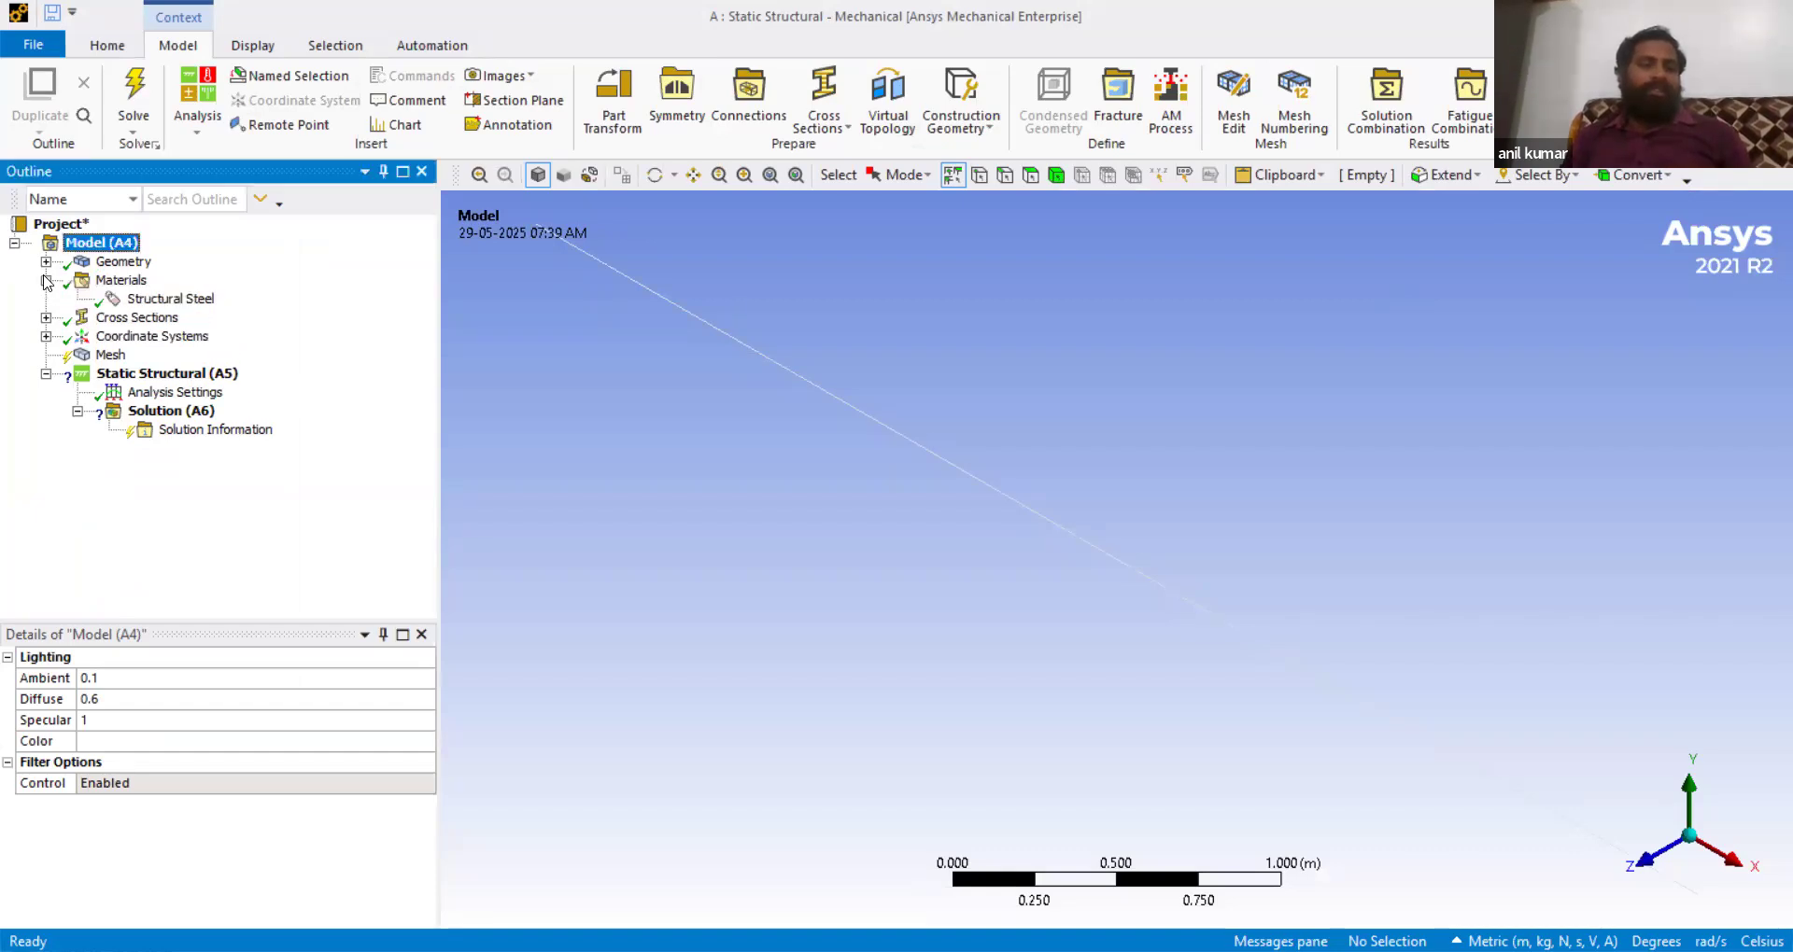
click(44, 281)
click(45, 300)
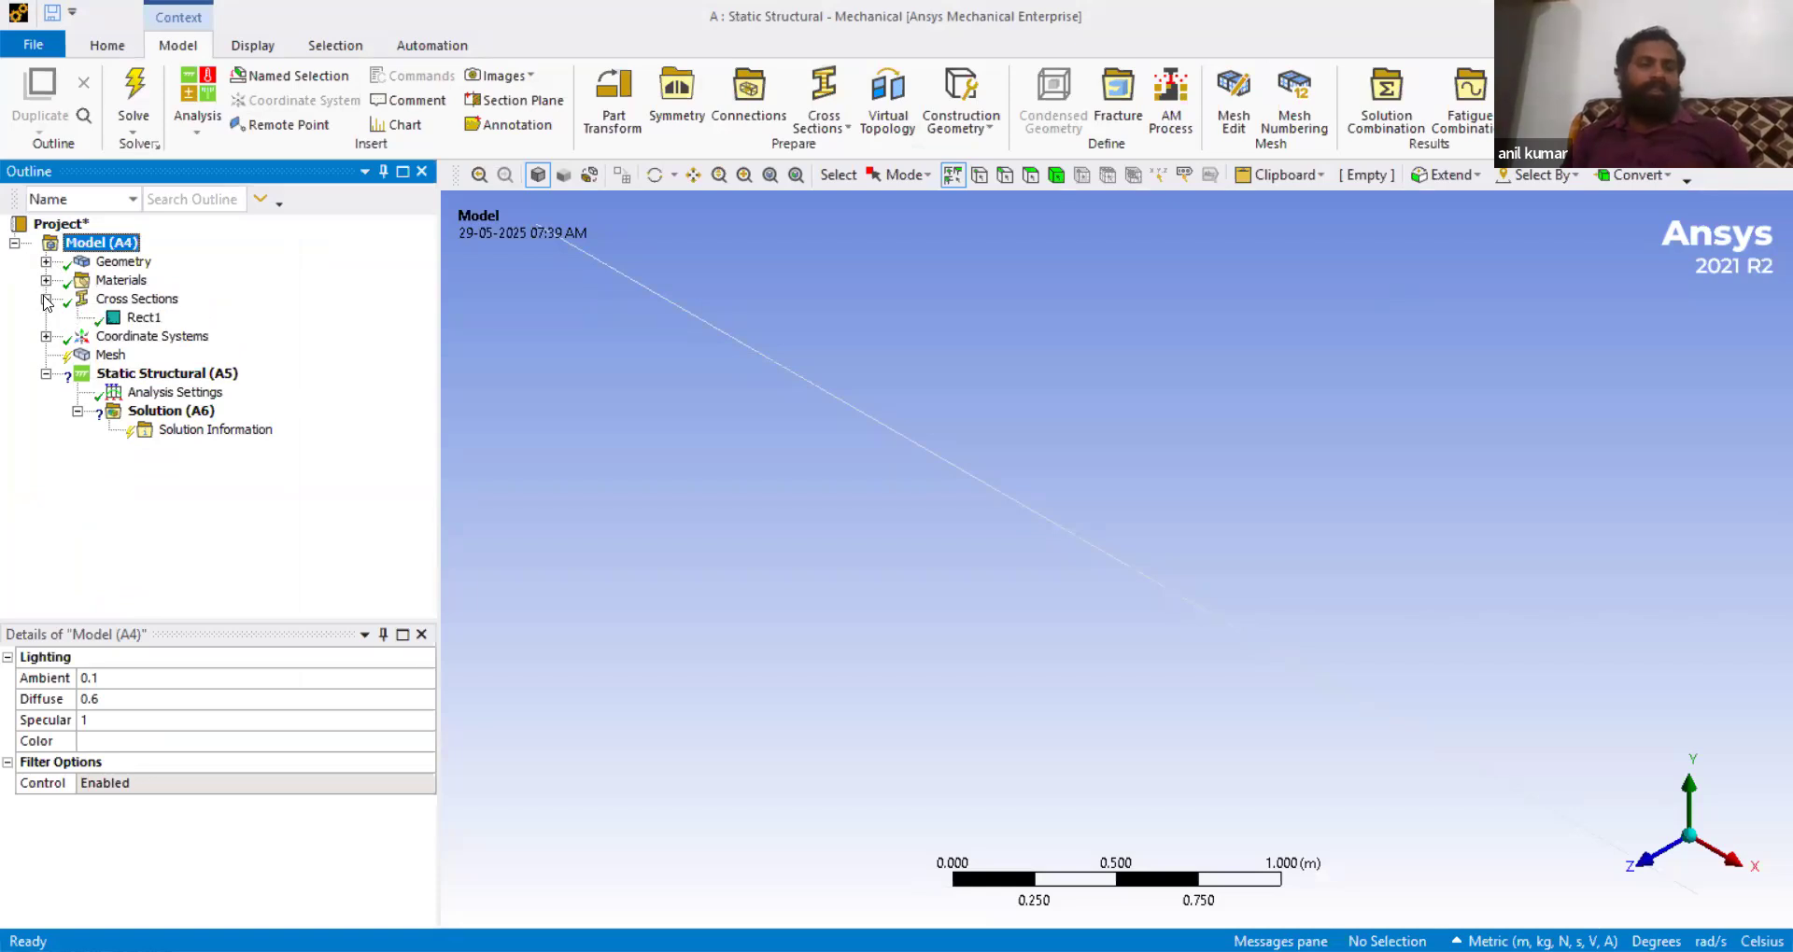
click(45, 300)
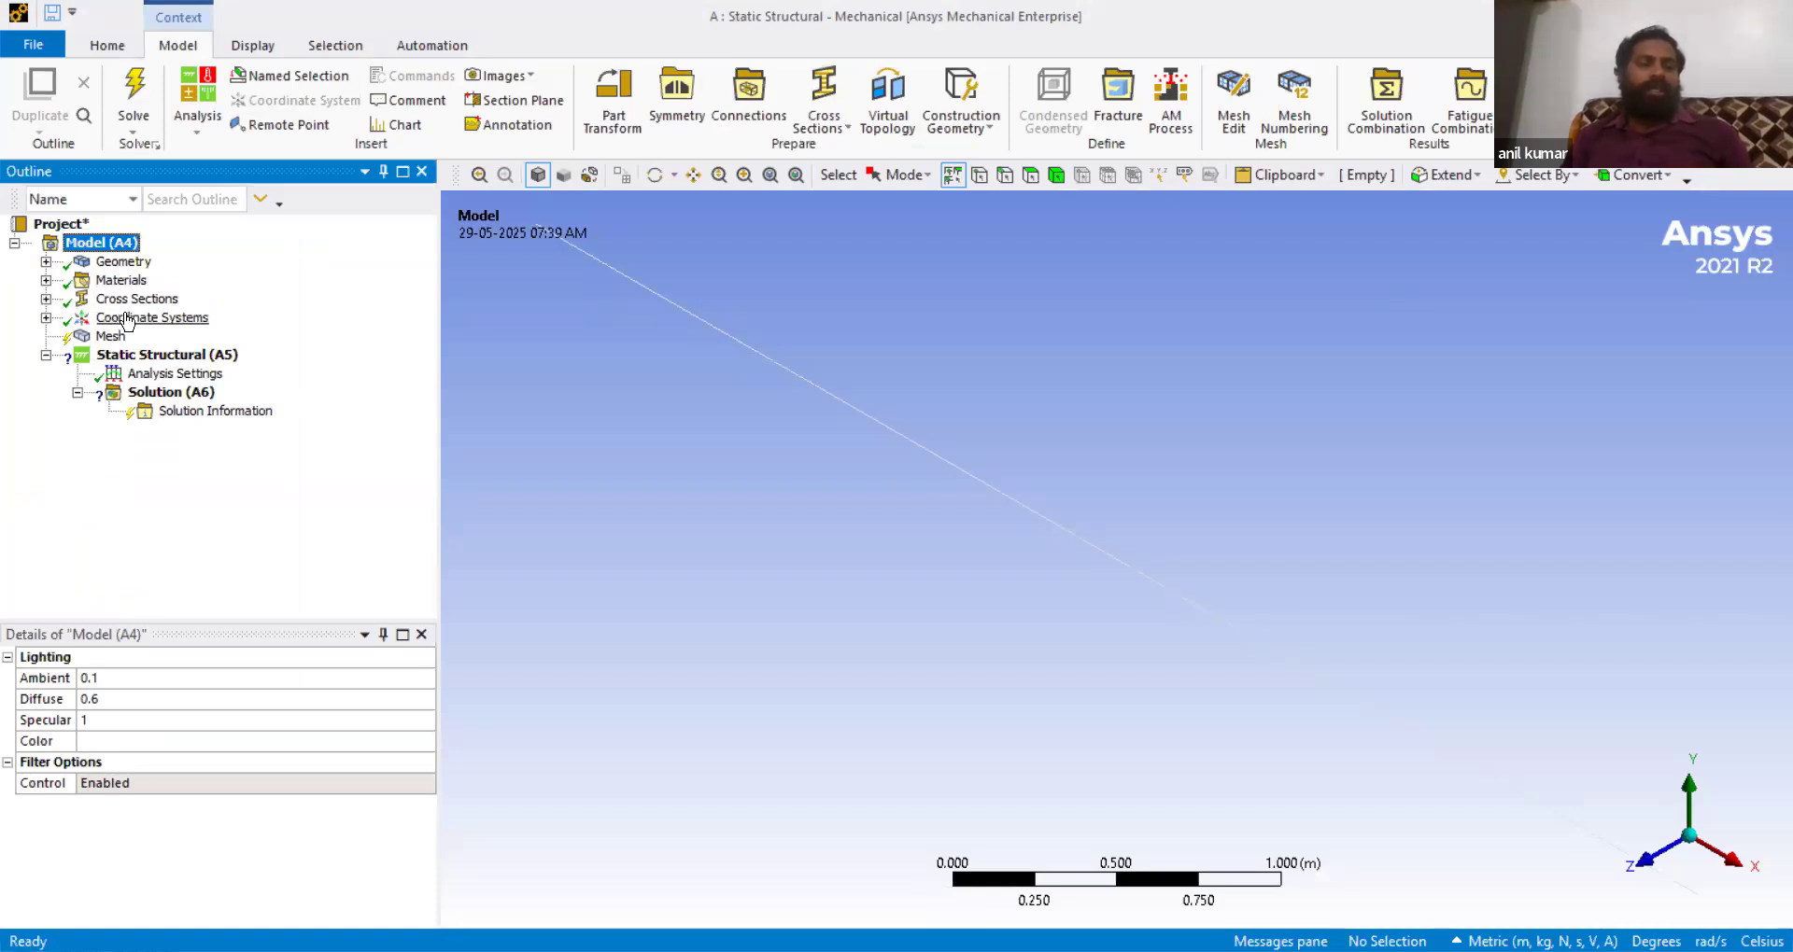
click(44, 319)
click(45, 319)
- Generate the mesh for the beam line body
click(108, 337)
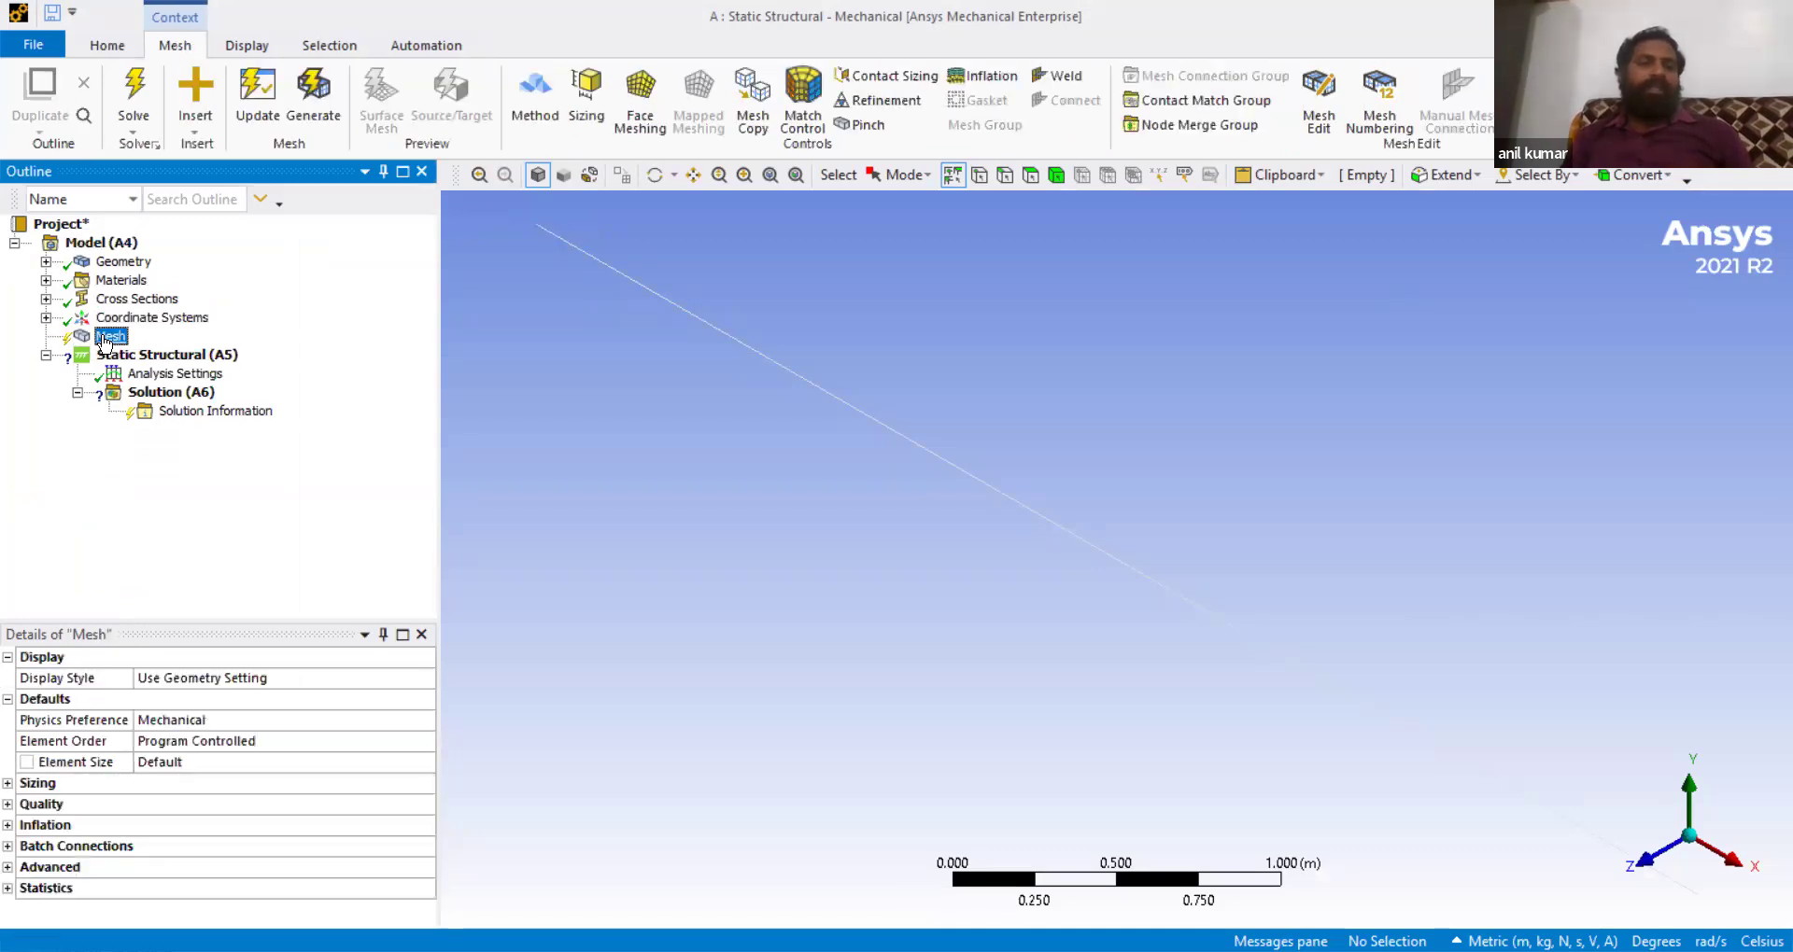
click(262, 104)
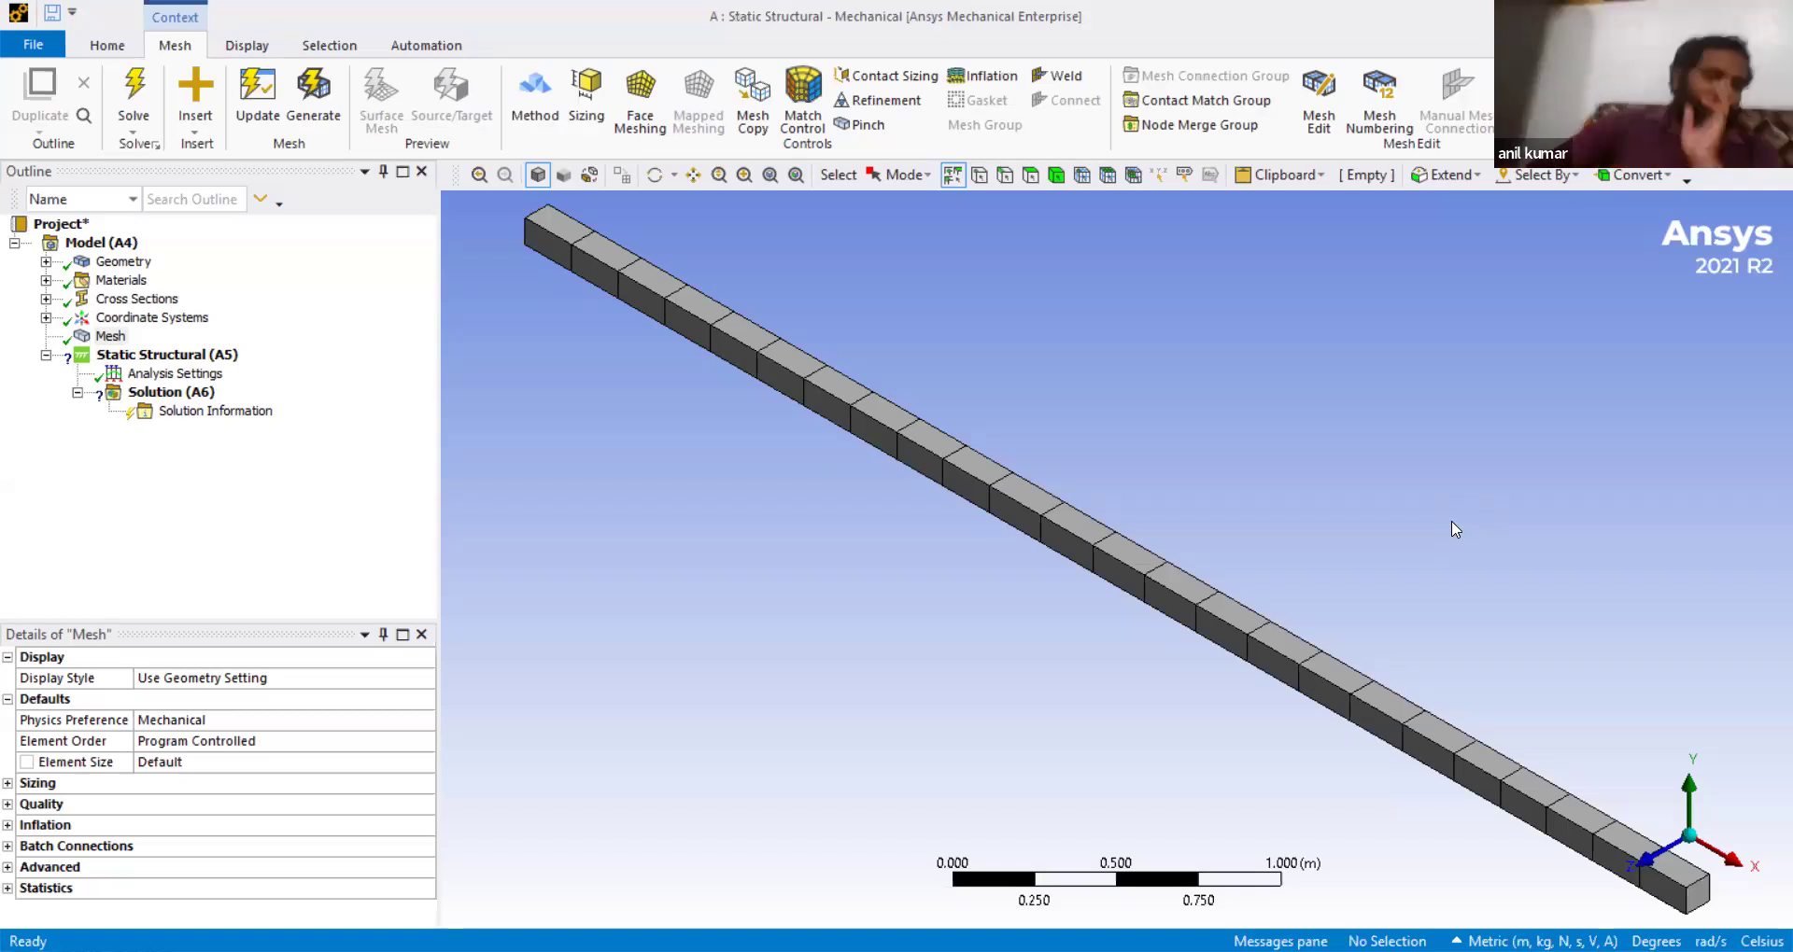
- Insert a Fixed Support on the vertex at the beam's far end
click(157, 354)
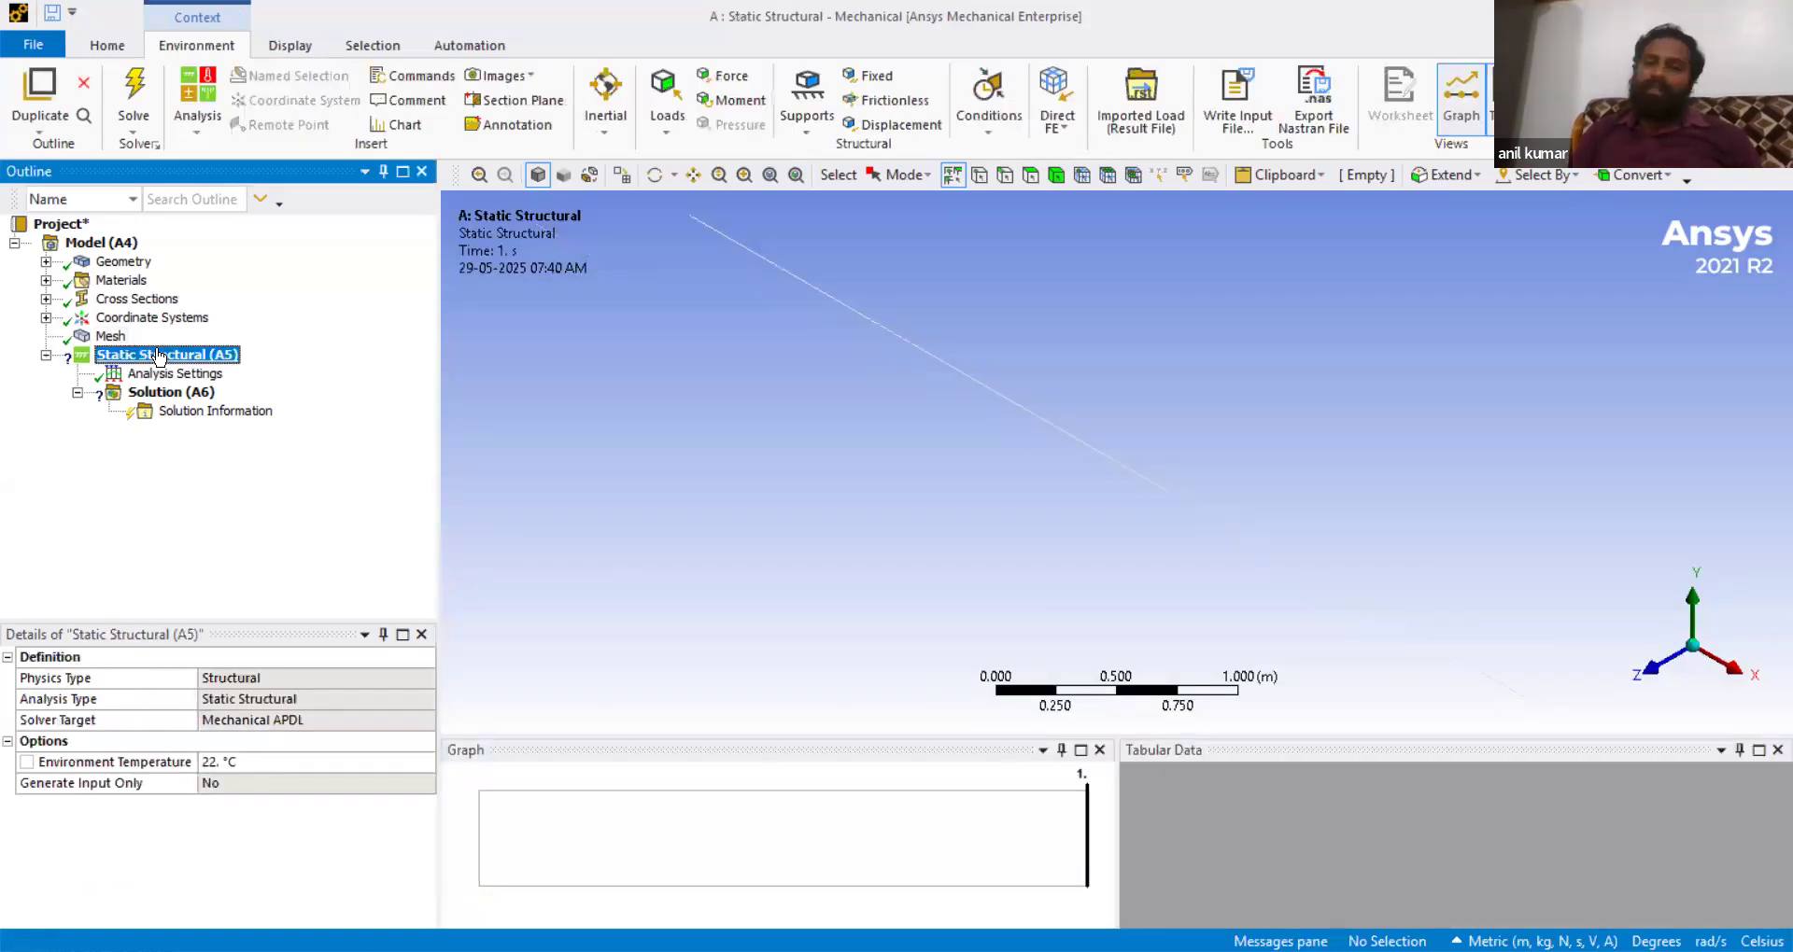
right_click(158, 355)
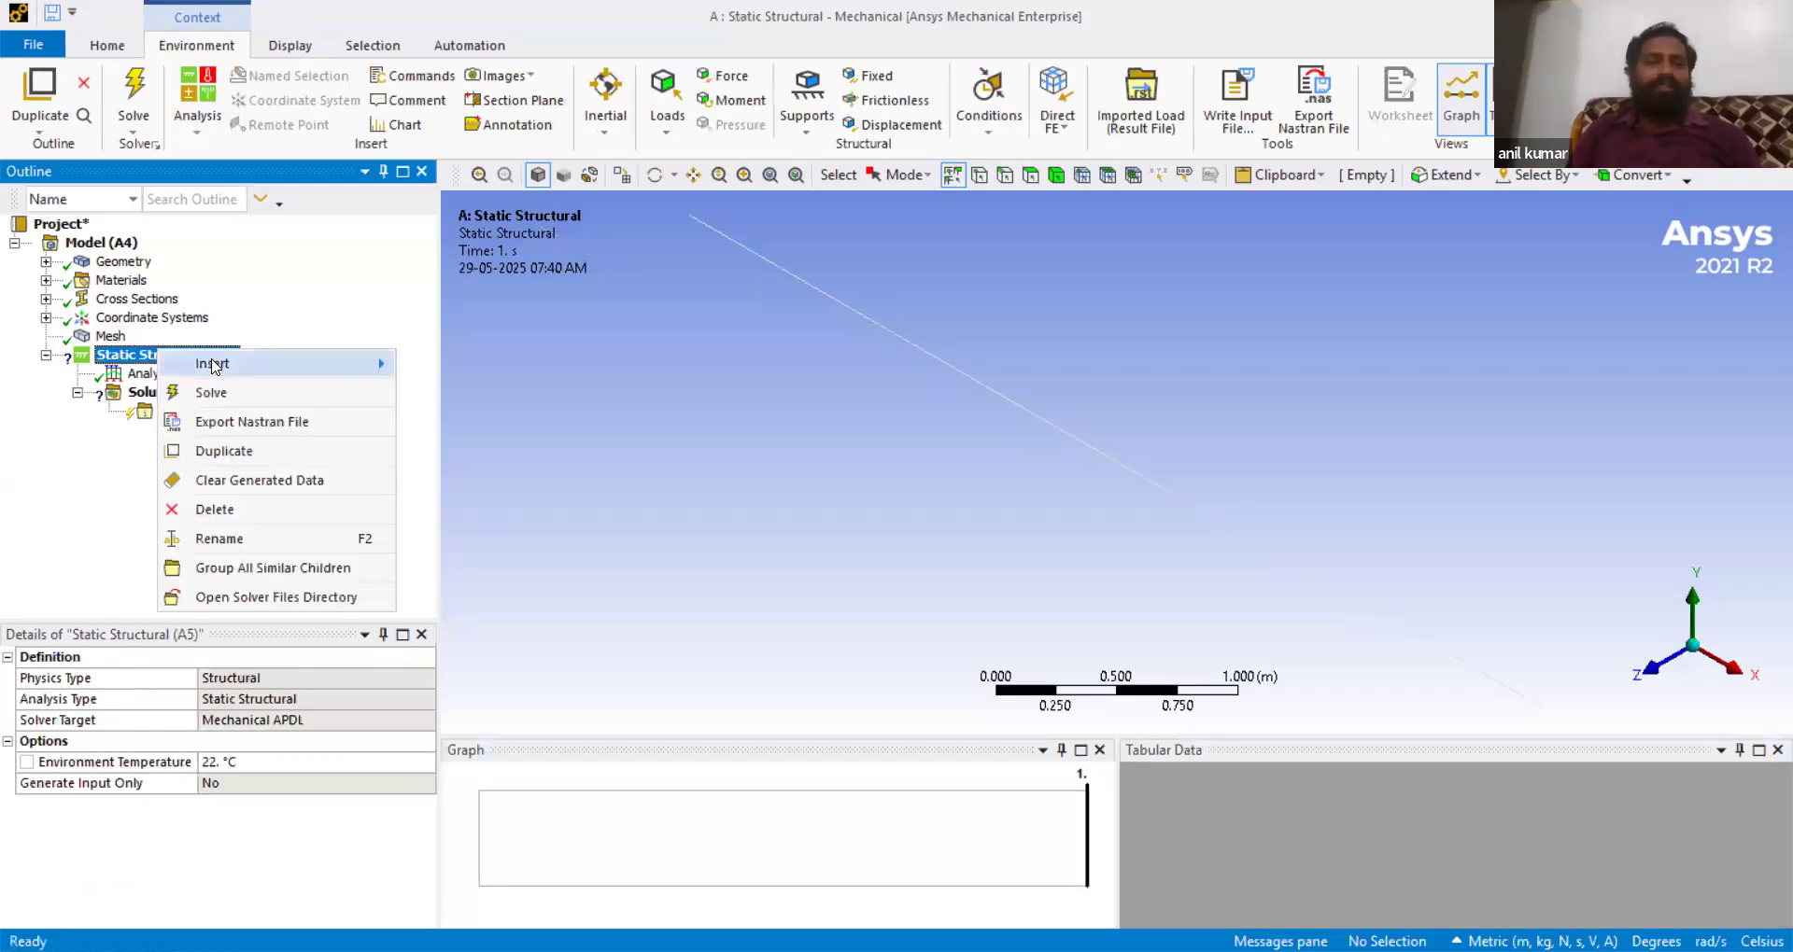
mouse_move(360, 367)
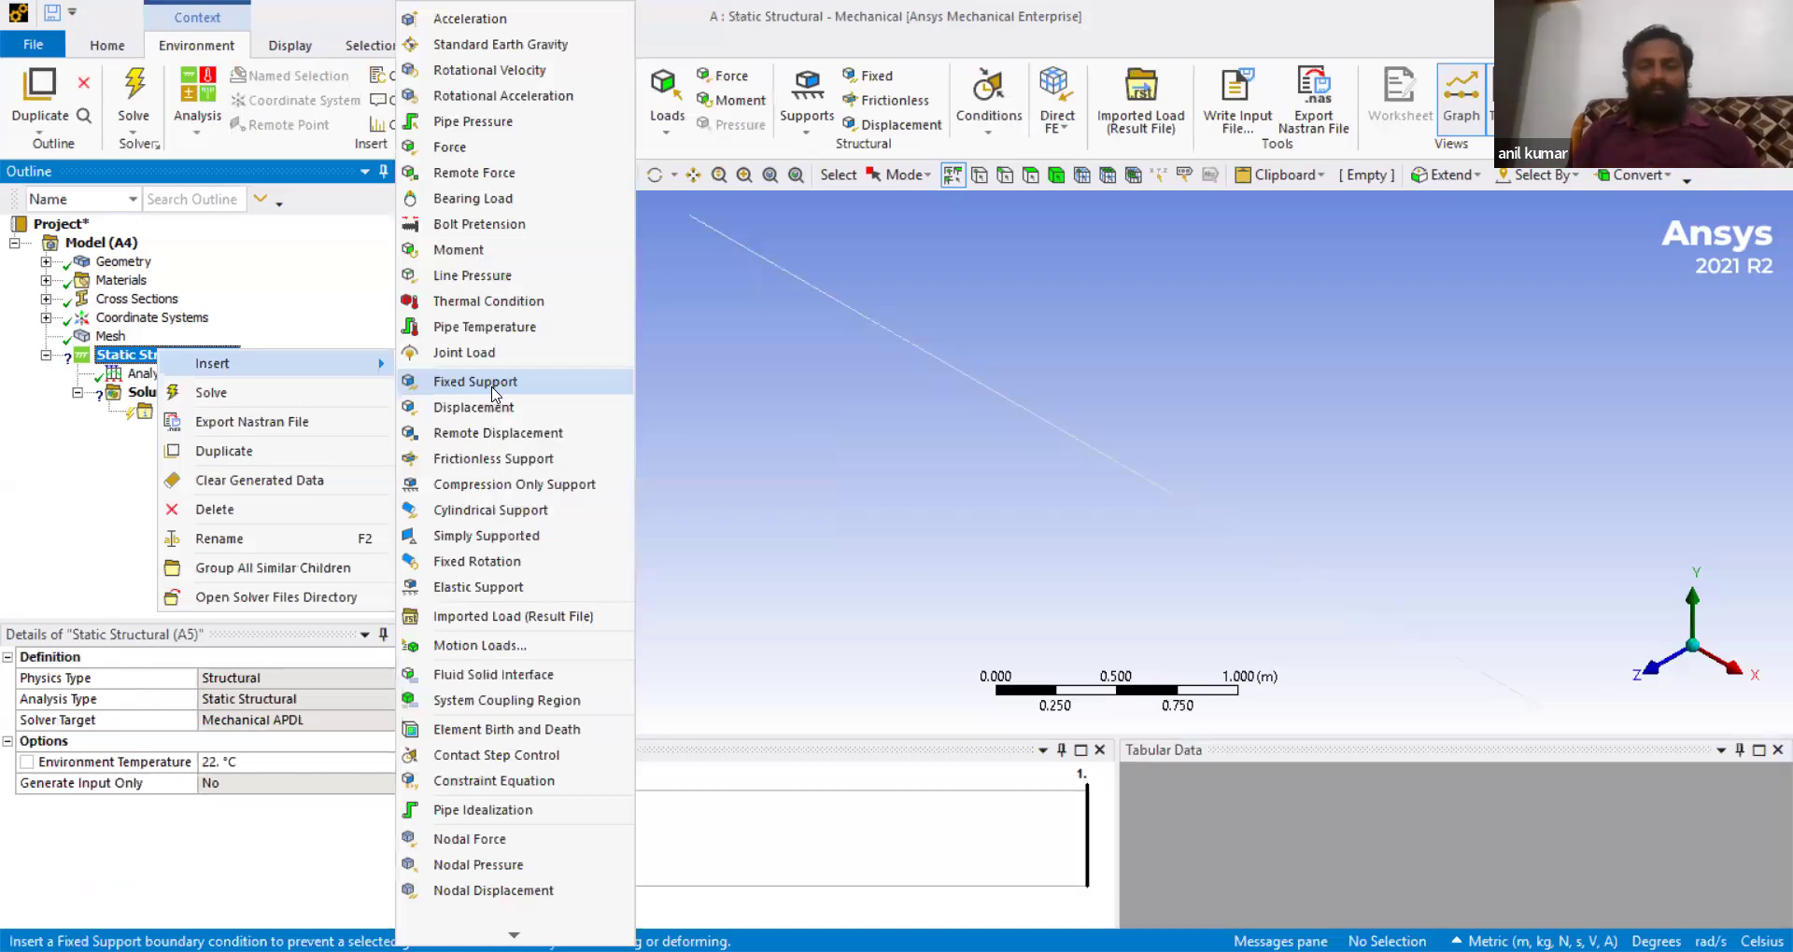
click(494, 390)
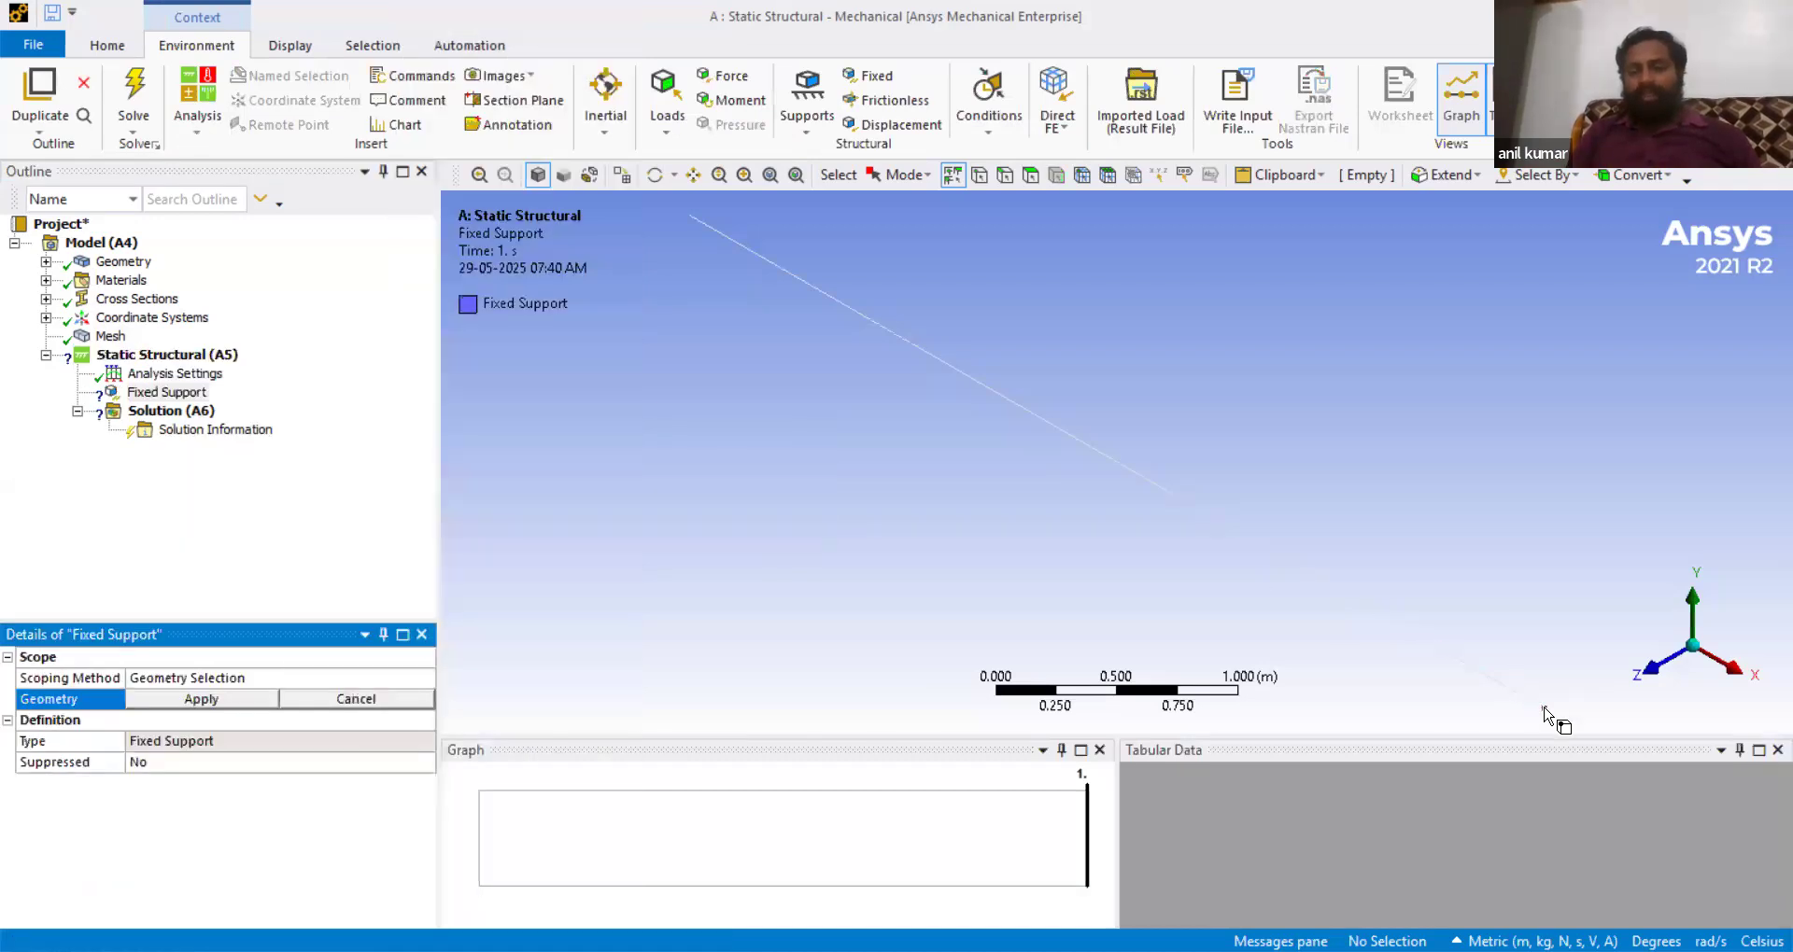
click(1545, 709)
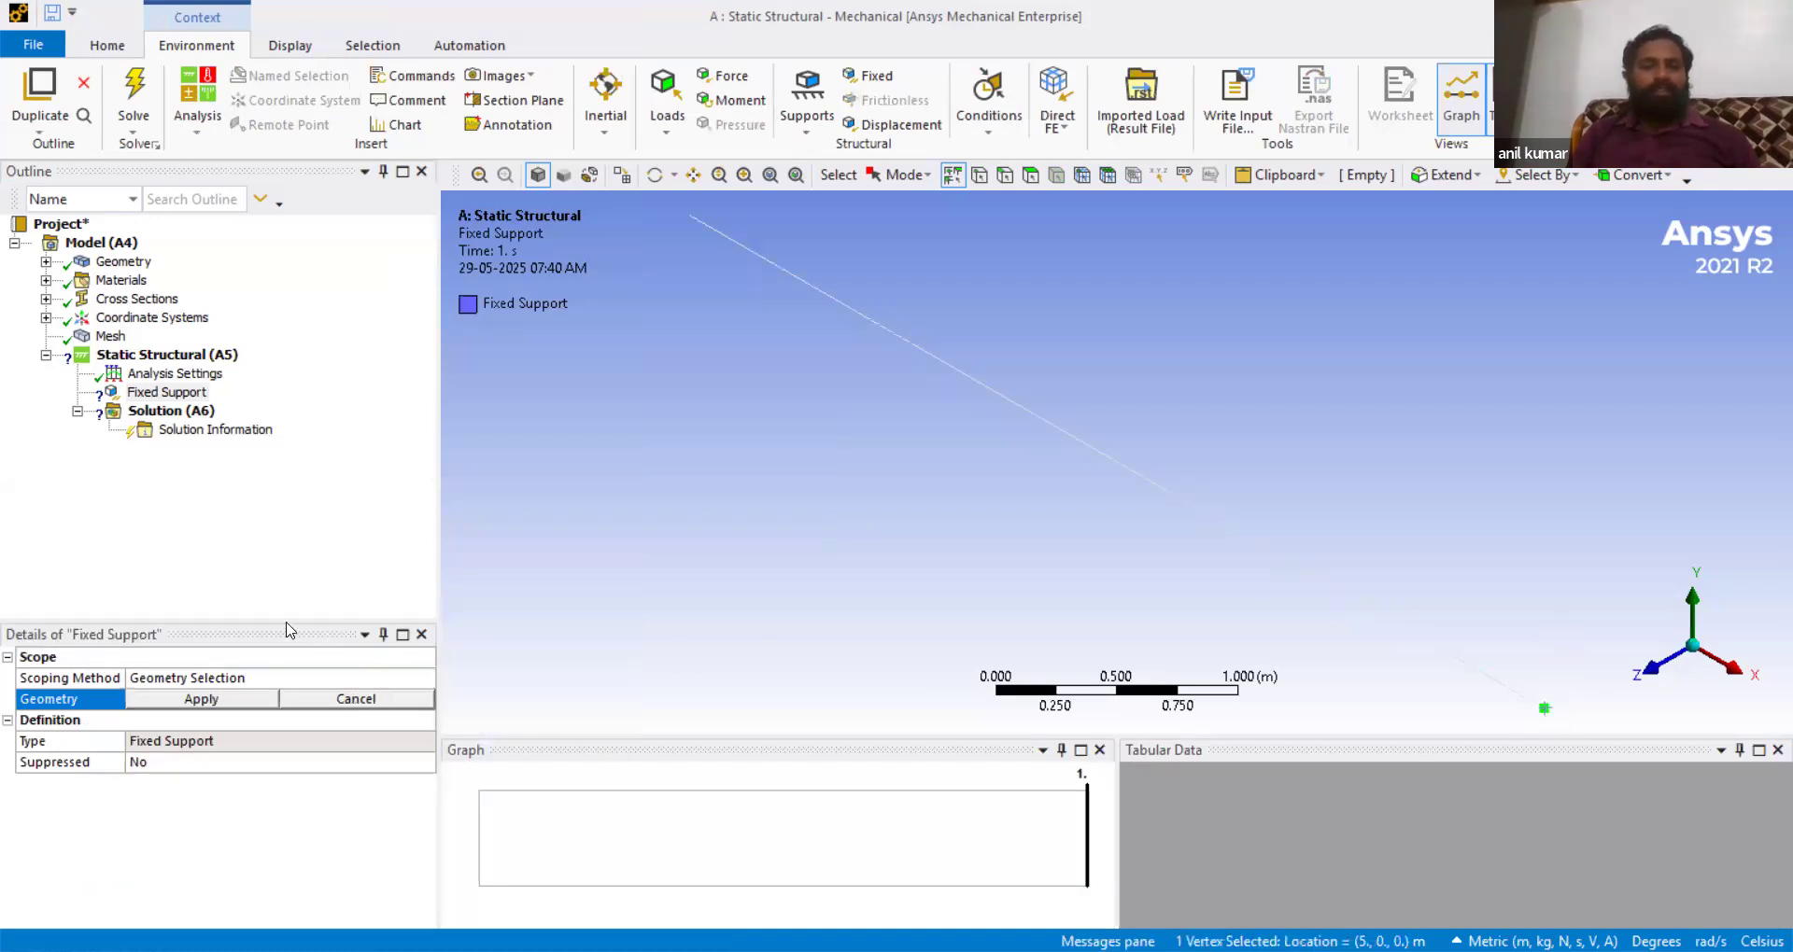
click(198, 699)
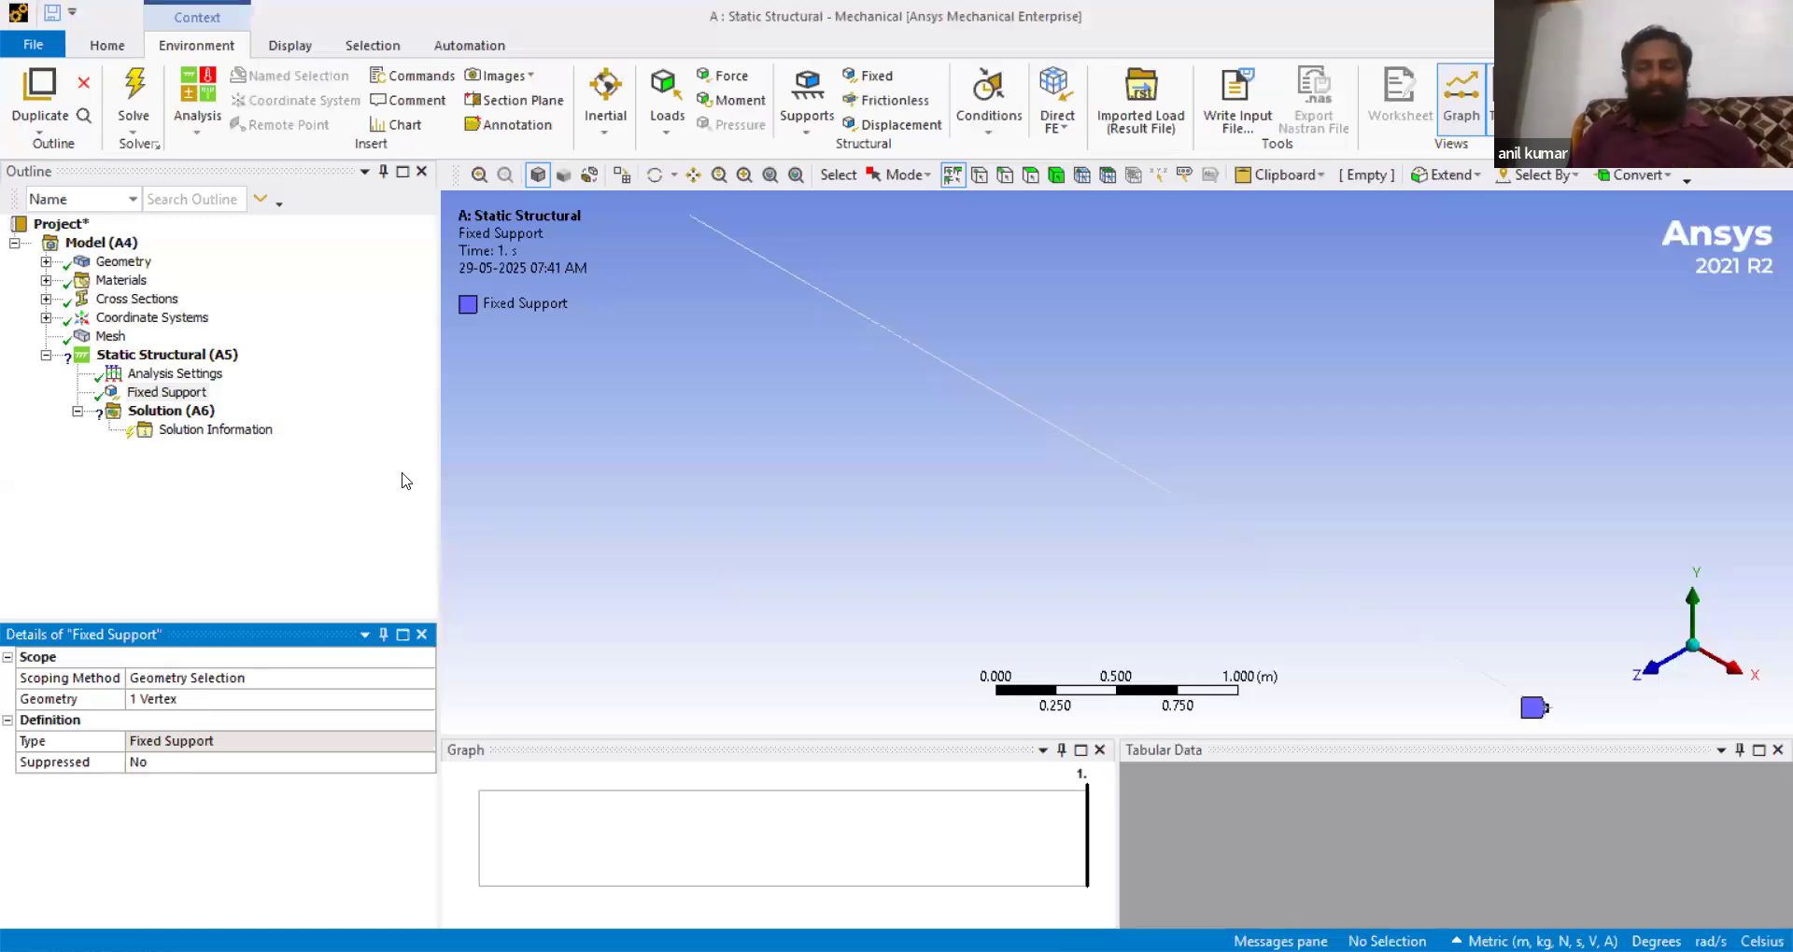
- Insert a Force load on the beam's lower-right edge segment
click(163, 355)
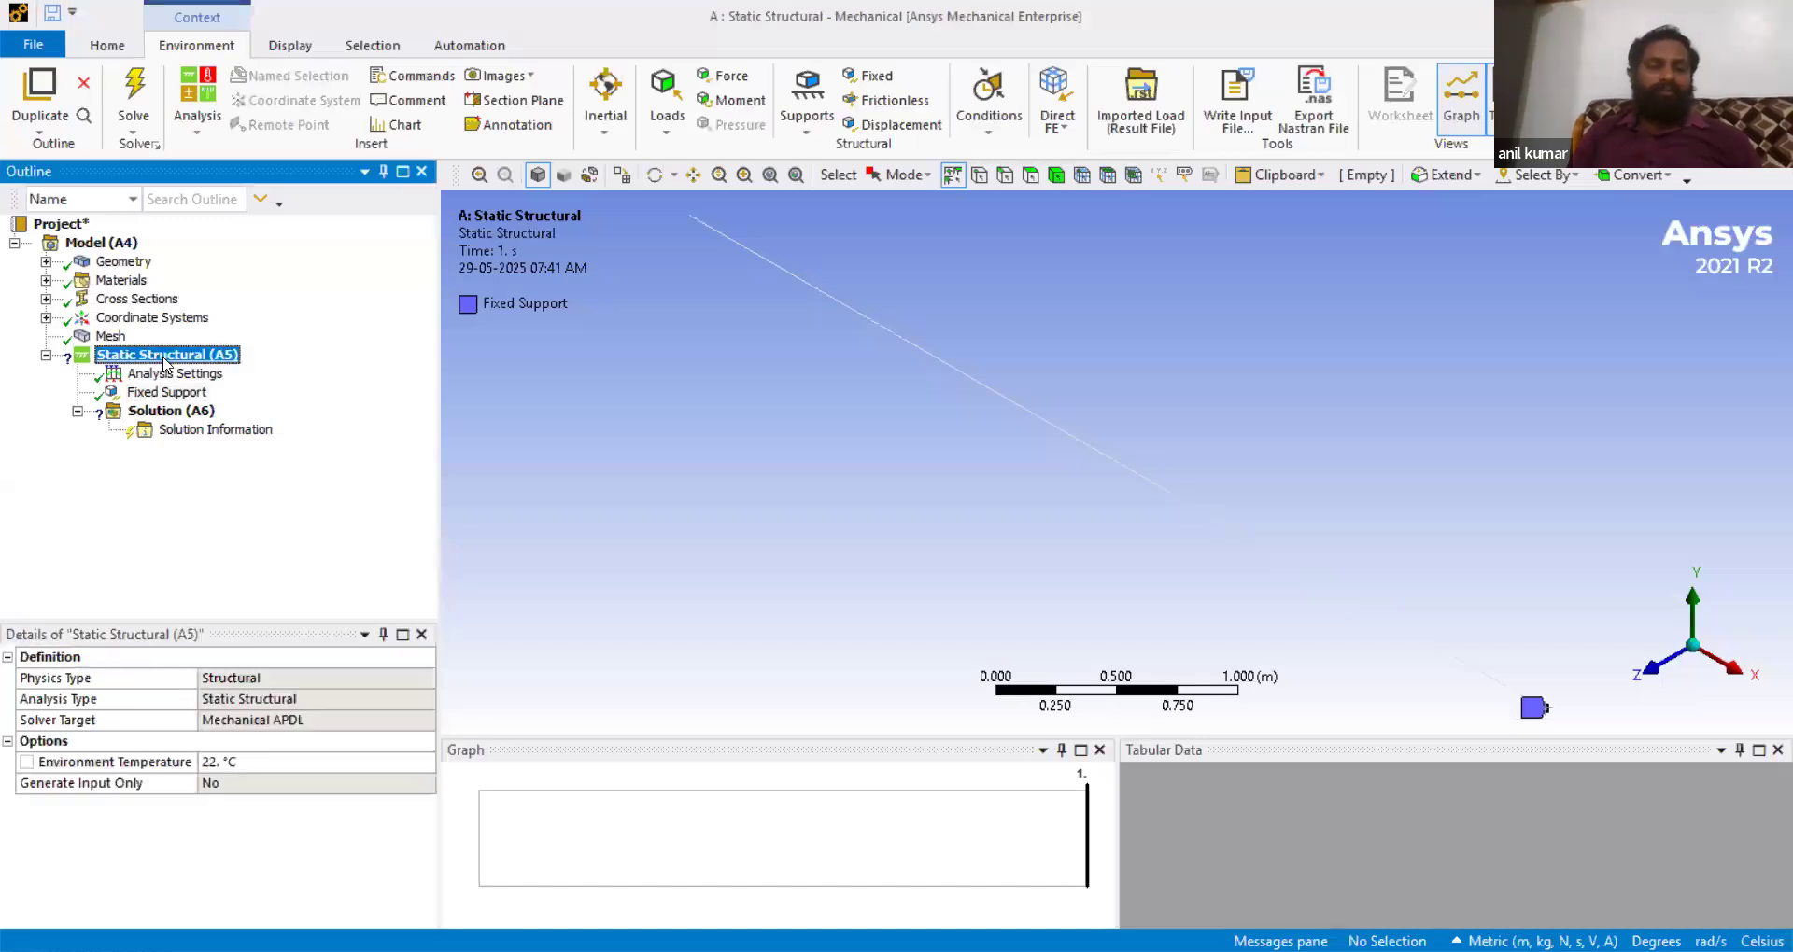
right_click(163, 363)
mouse_move(177, 373)
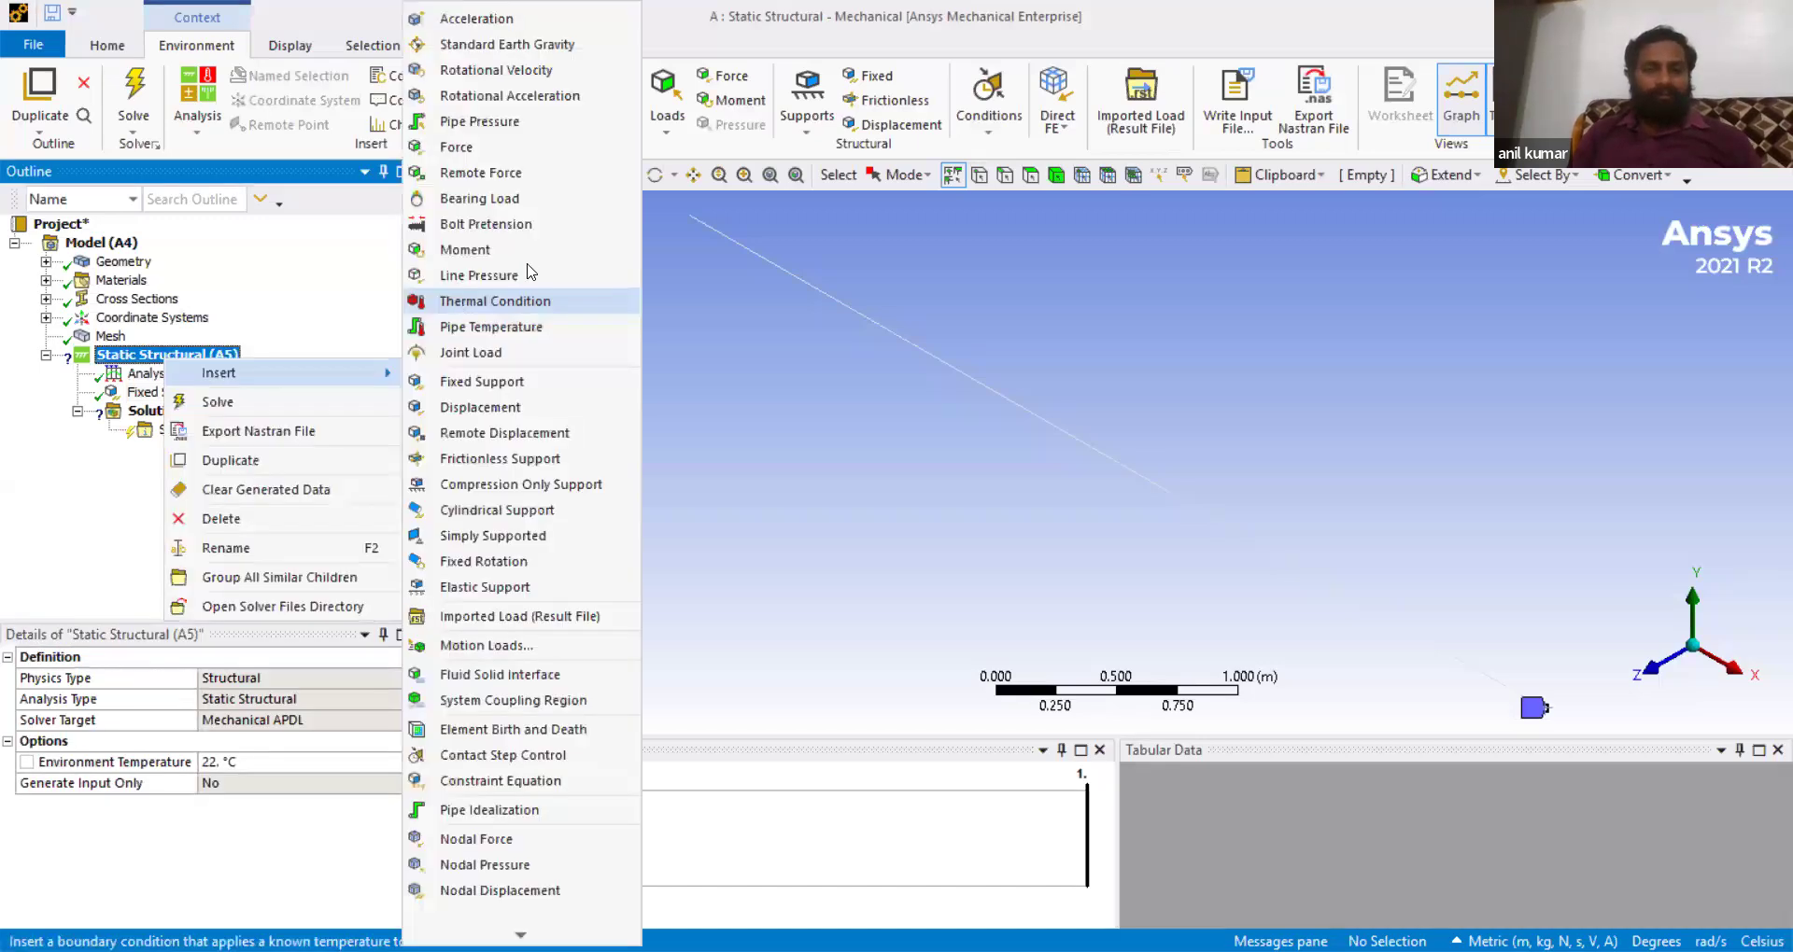
click(477, 149)
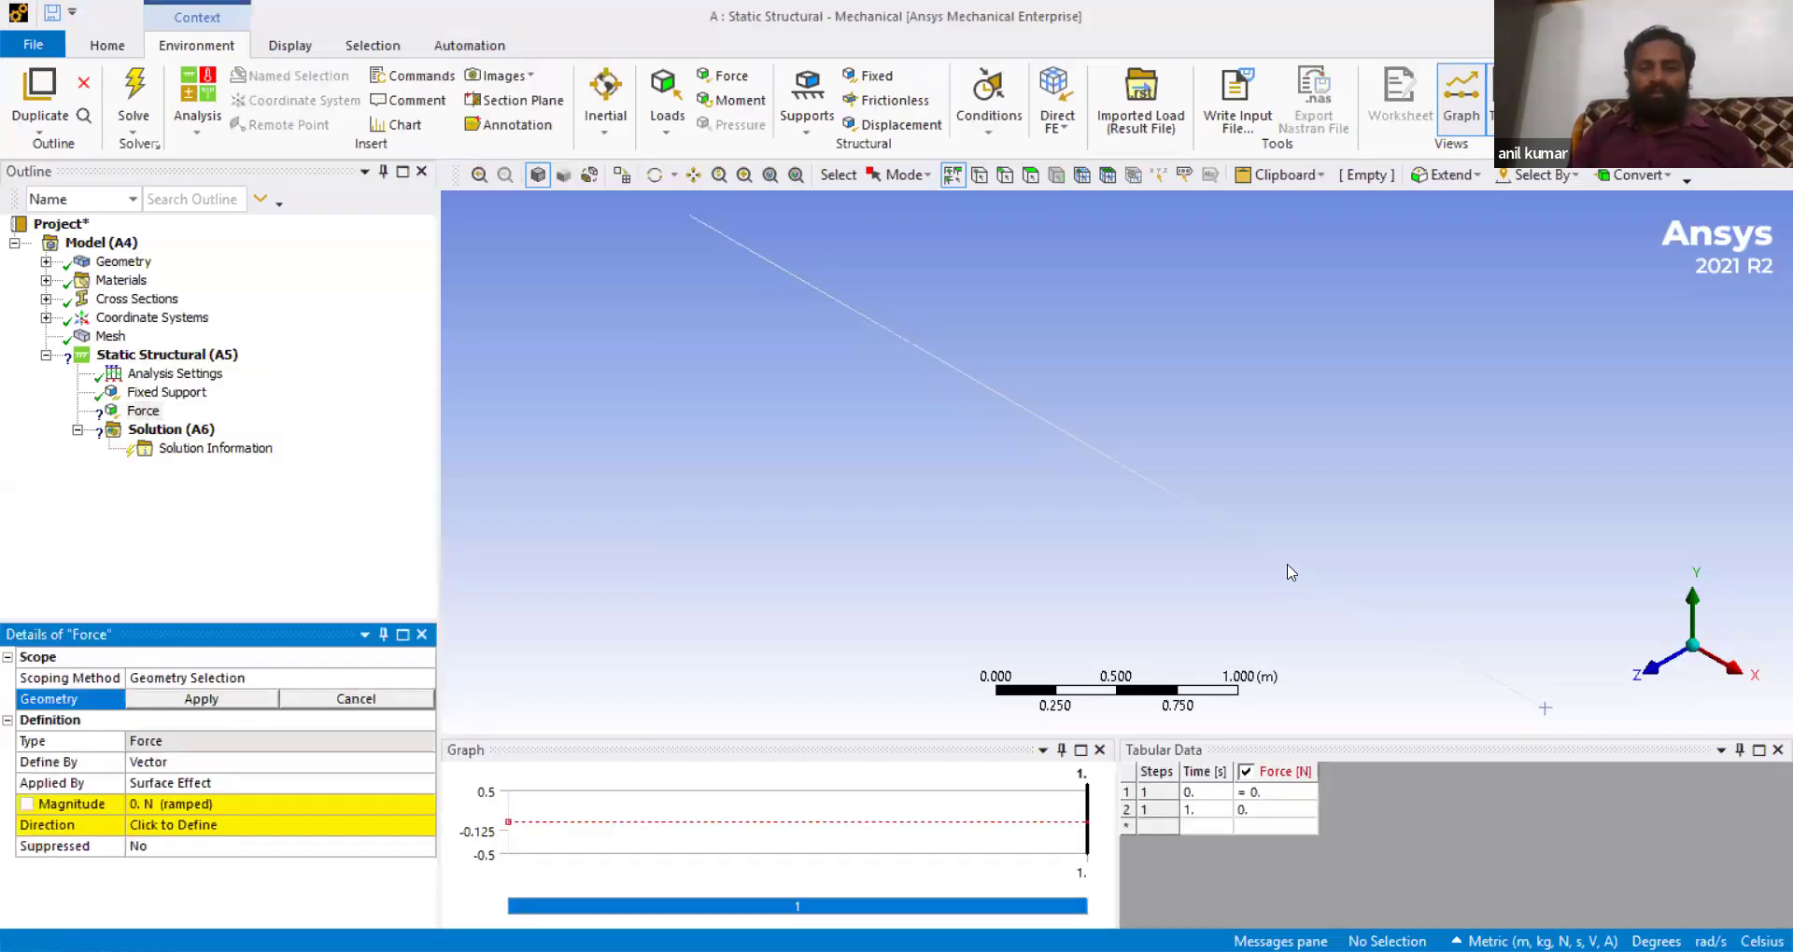
click(1226, 525)
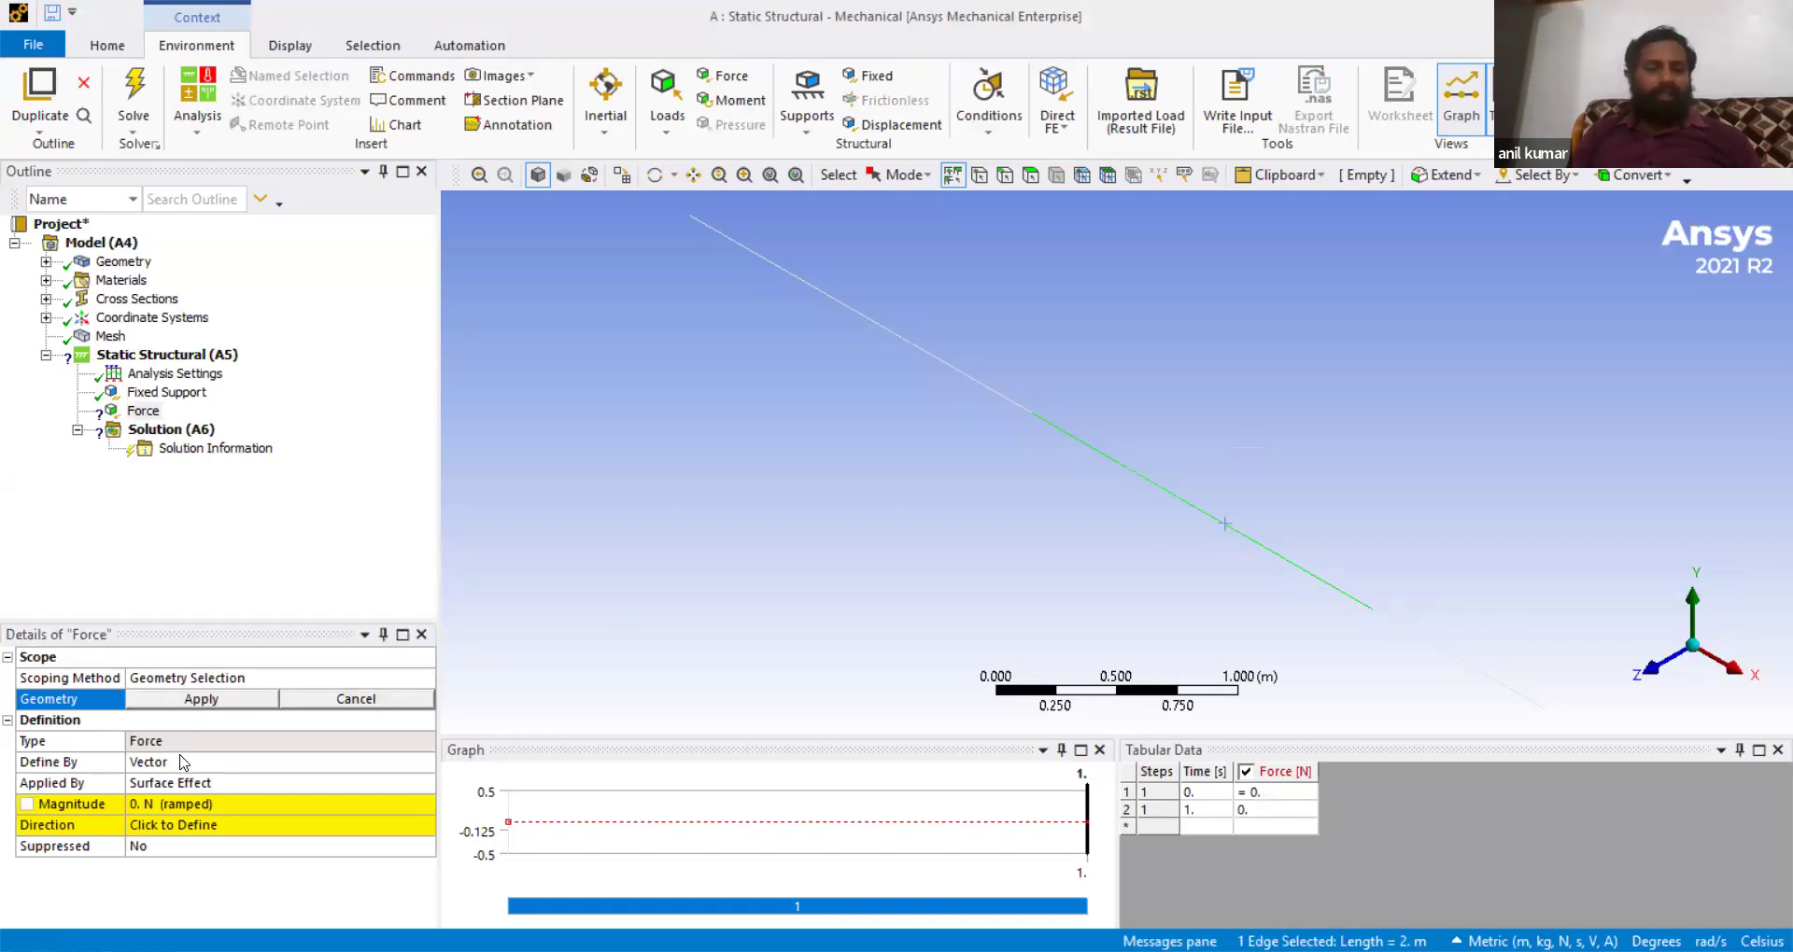
click(201, 700)
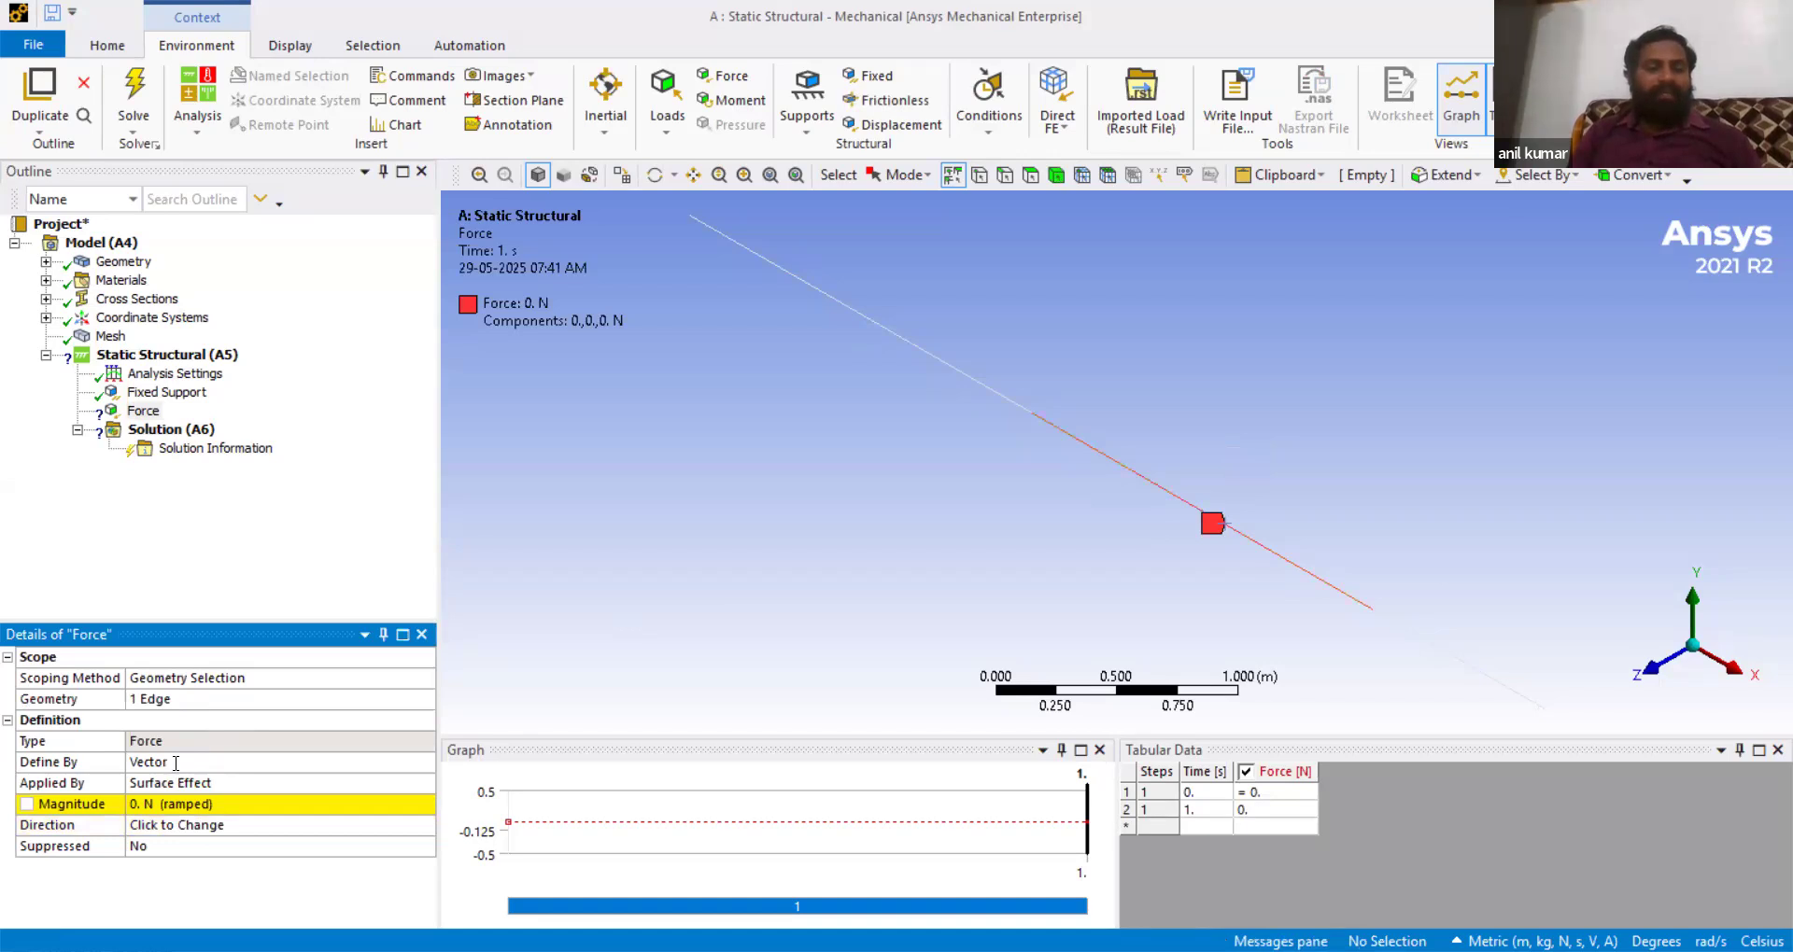
- Define the force by components and set its Y component to -1000 N
click(175, 763)
click(426, 763)
click(232, 782)
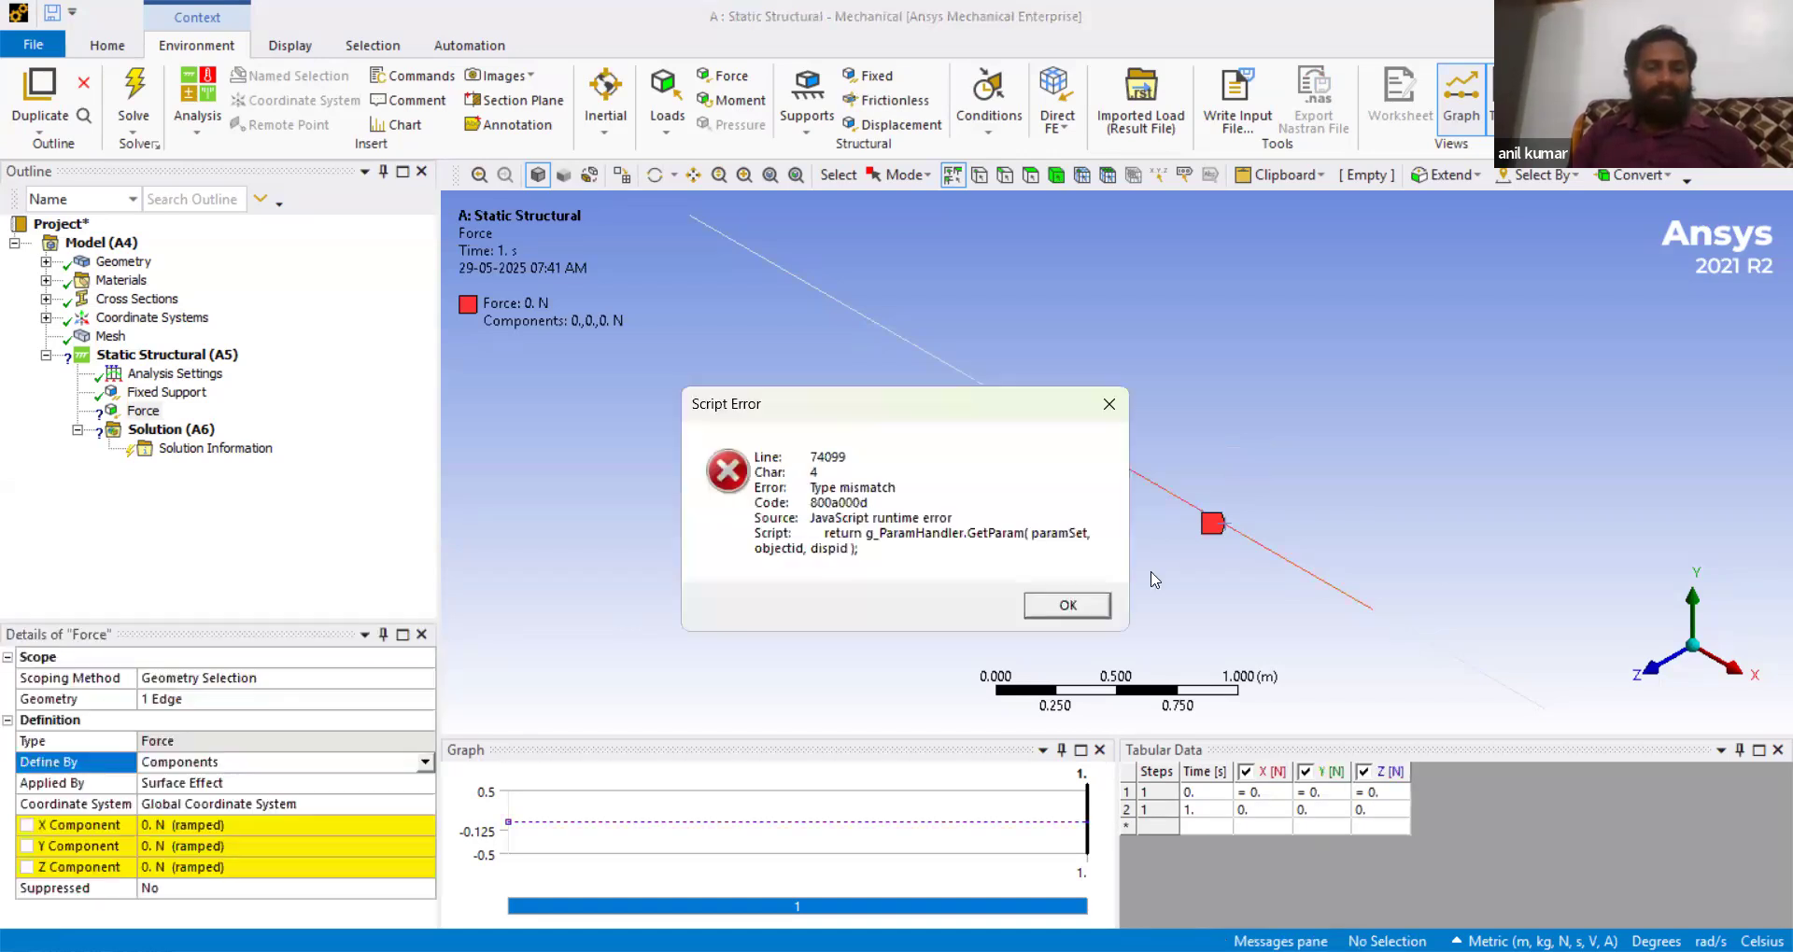
click(1044, 612)
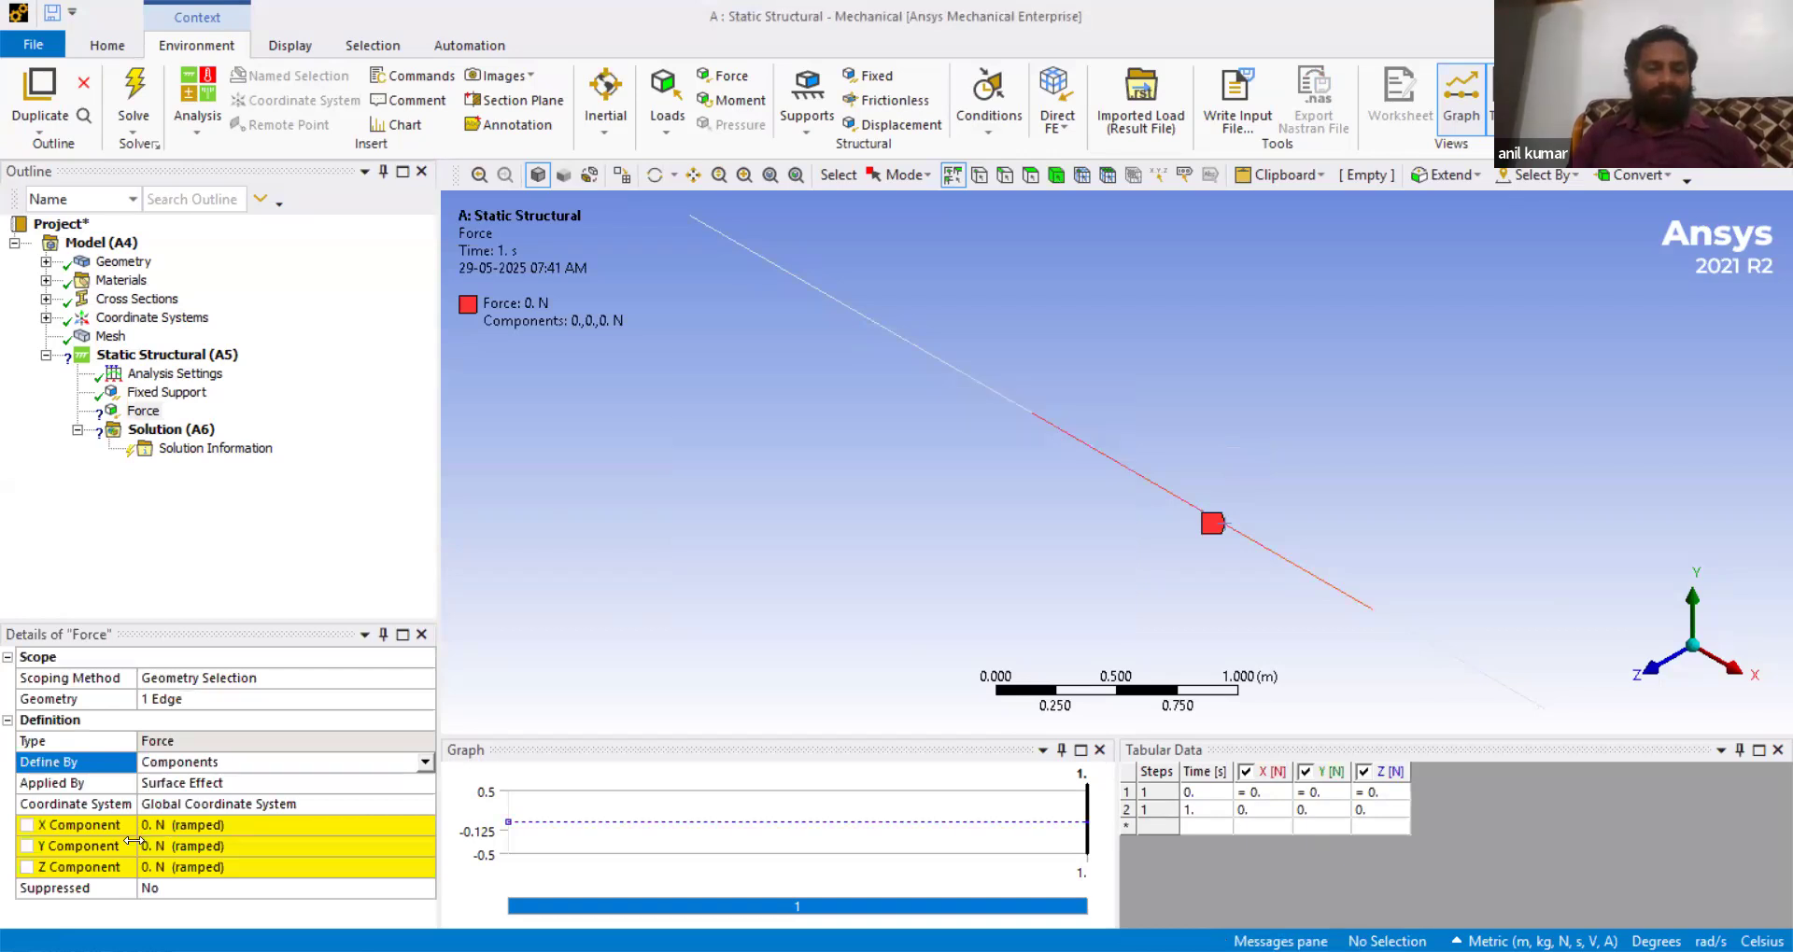
click(178, 846)
text(1000)
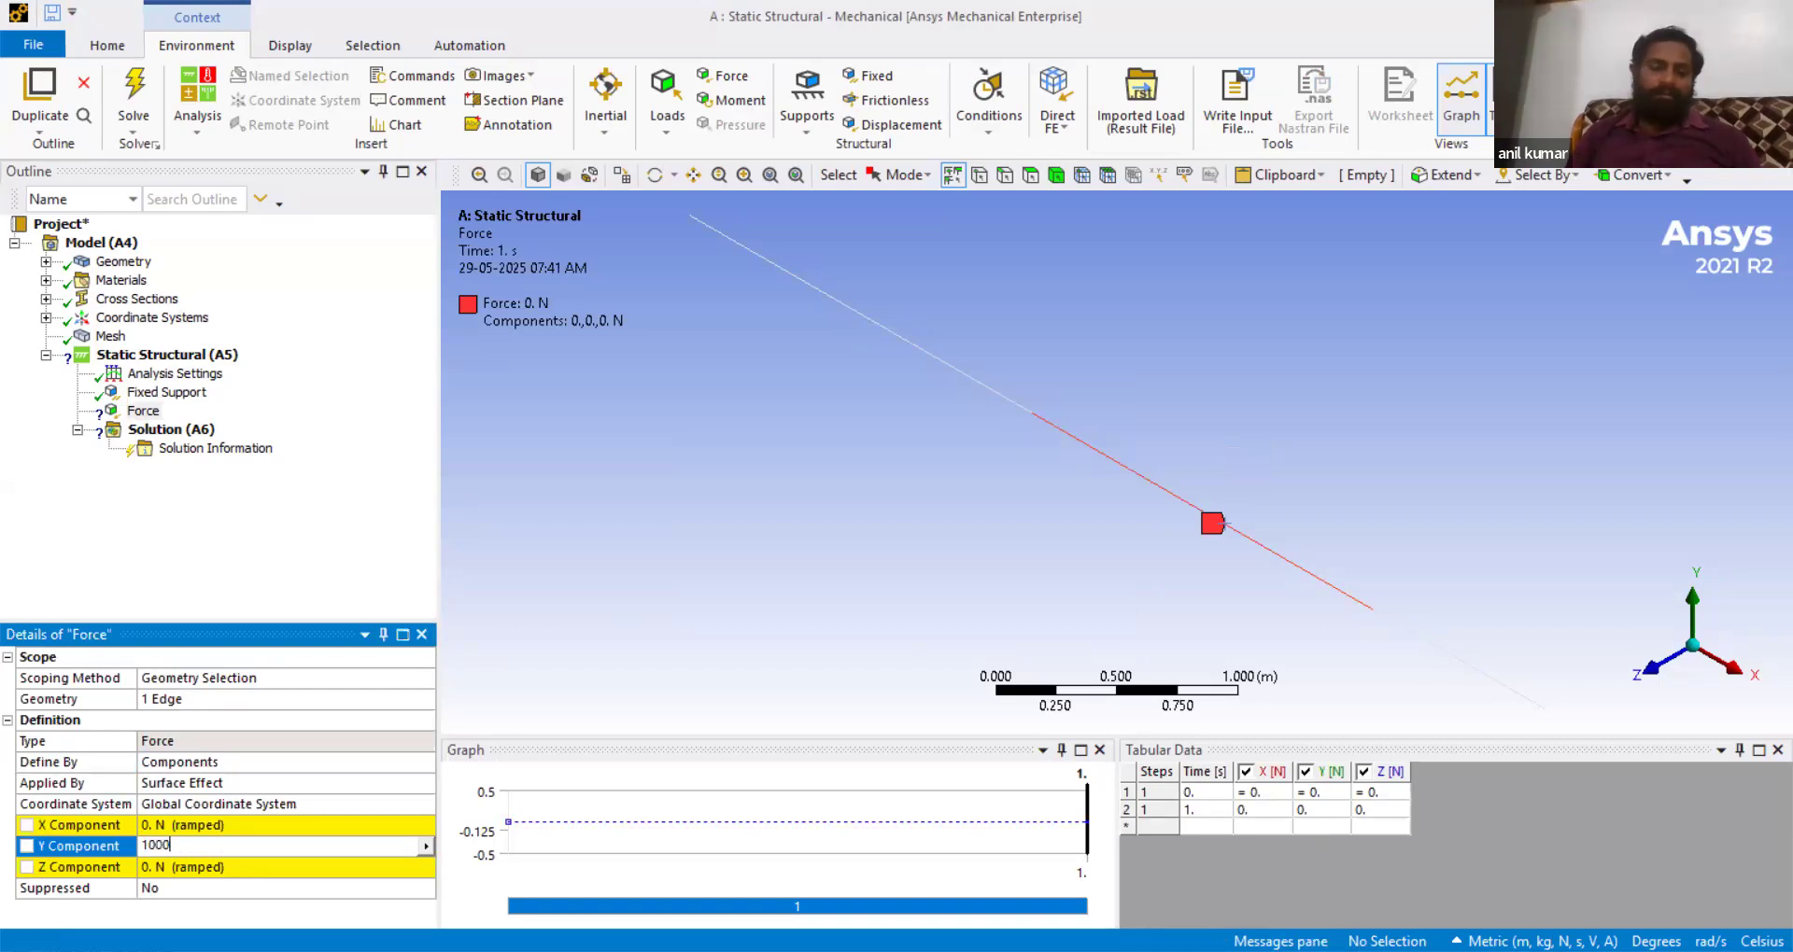
key(Return)
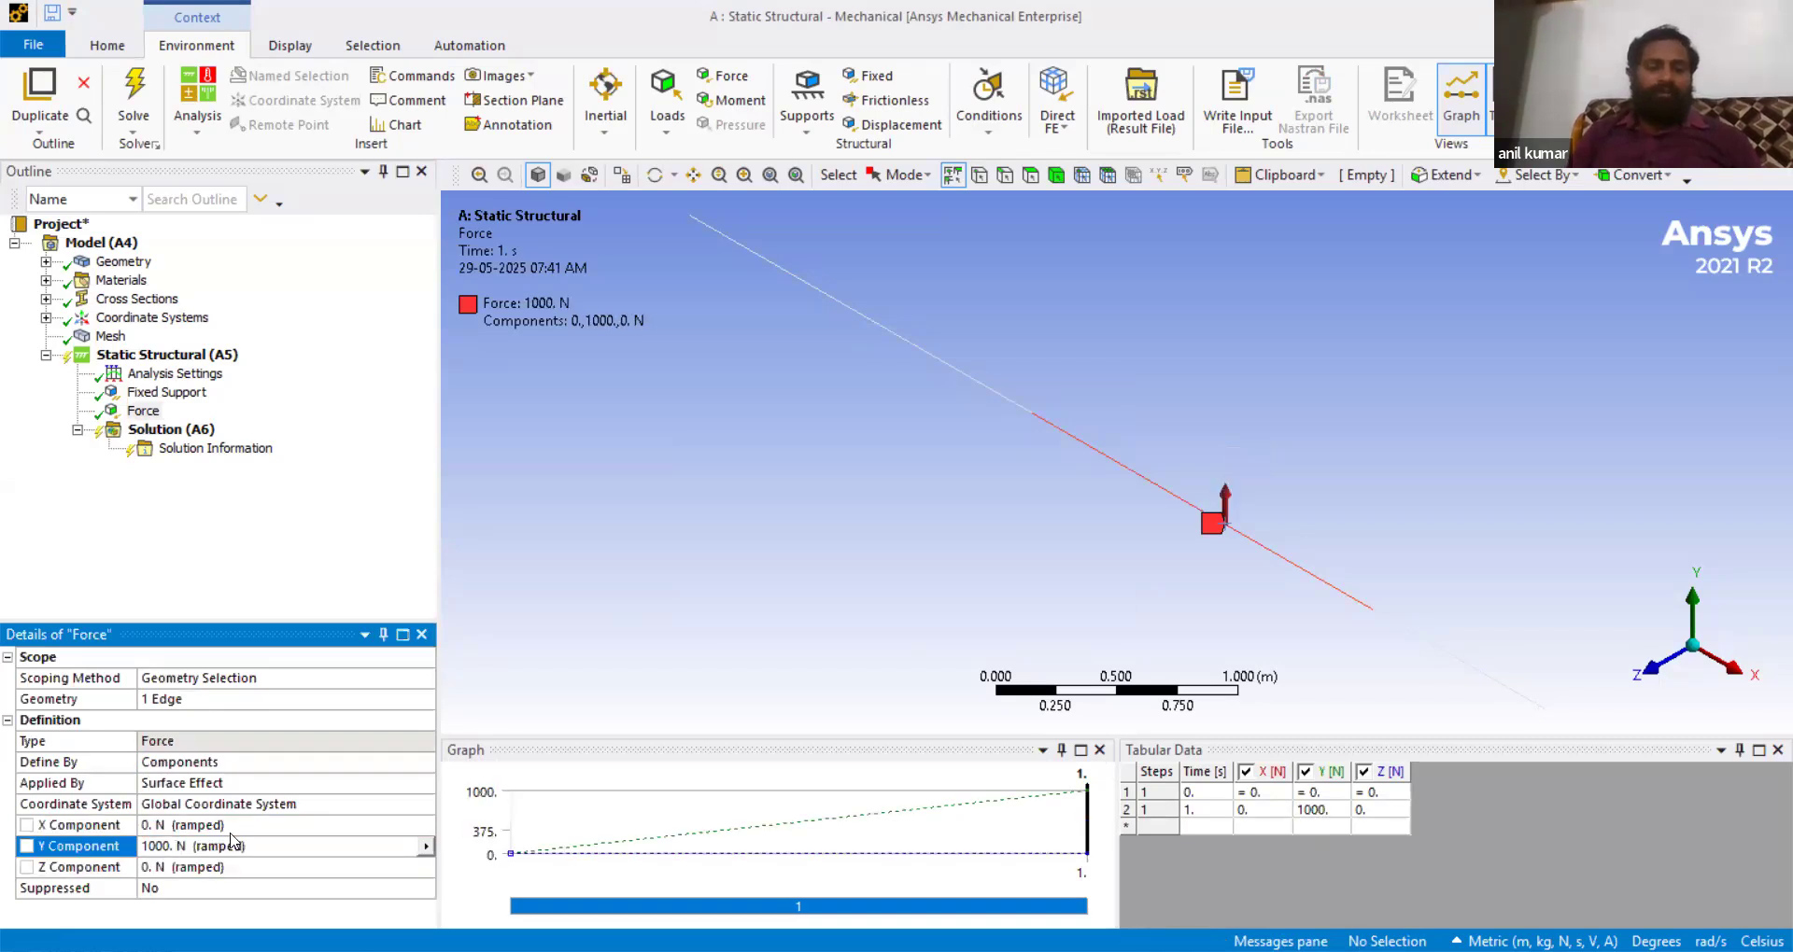
click(146, 847)
click(146, 847)
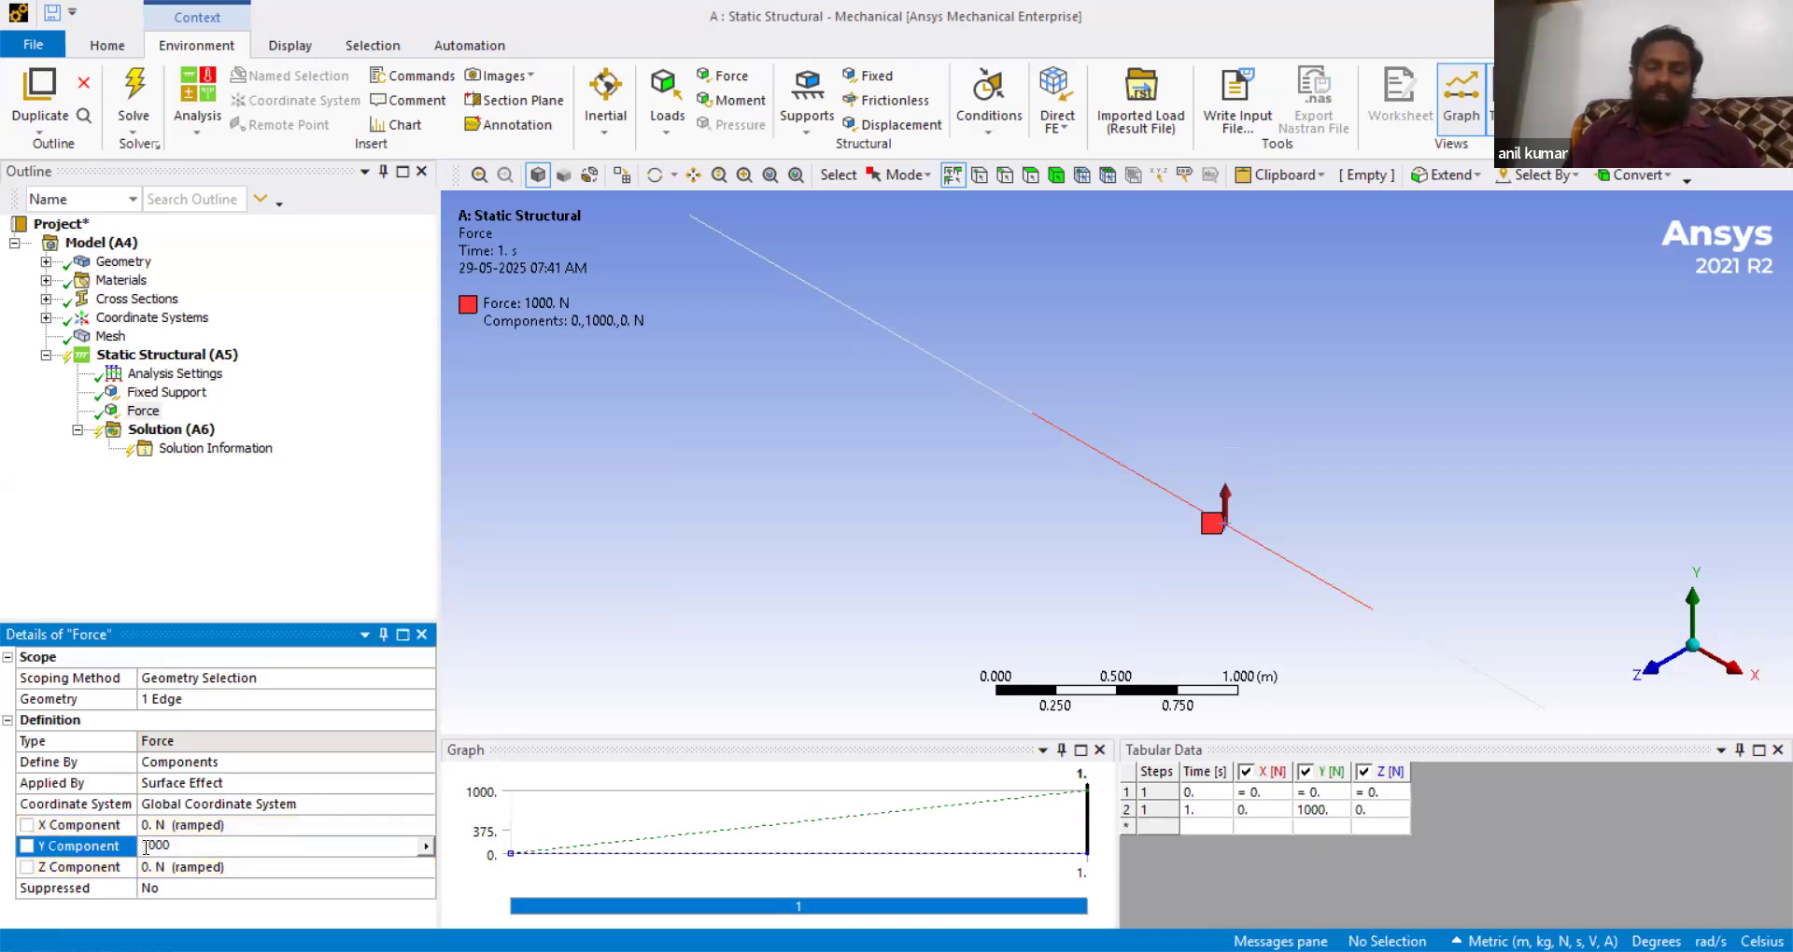
text(-)
key(Return)
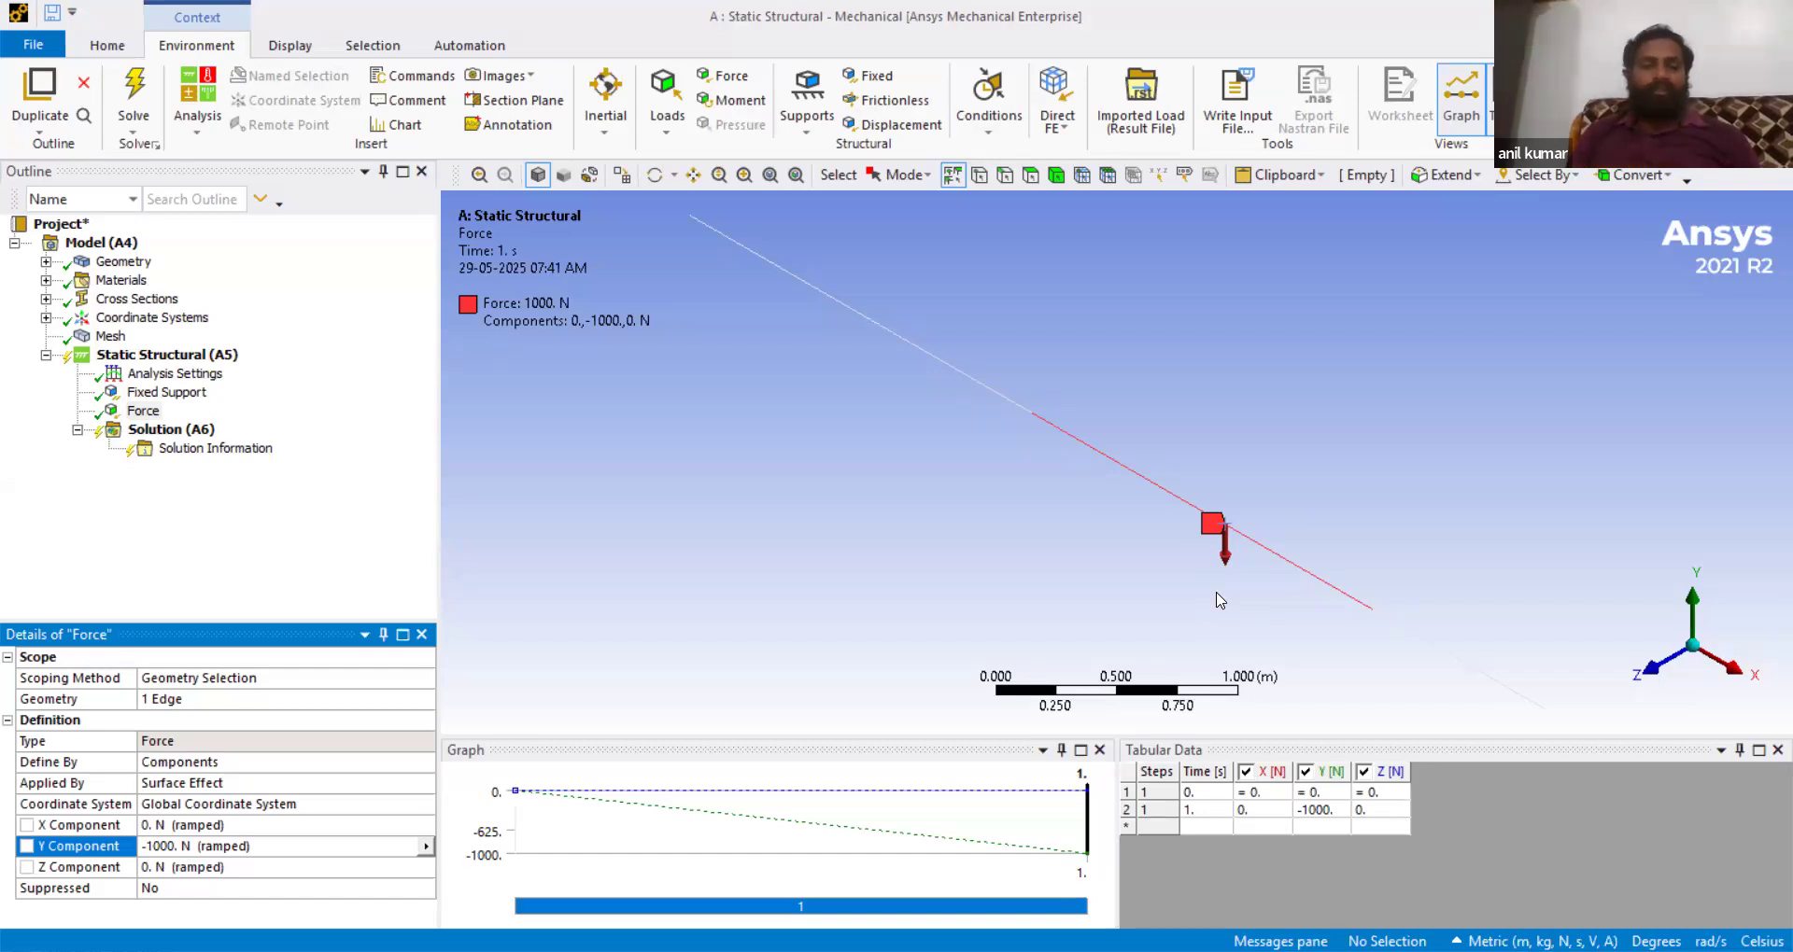
- Insert a second Force load on the beam's middle edge segment
click(187, 357)
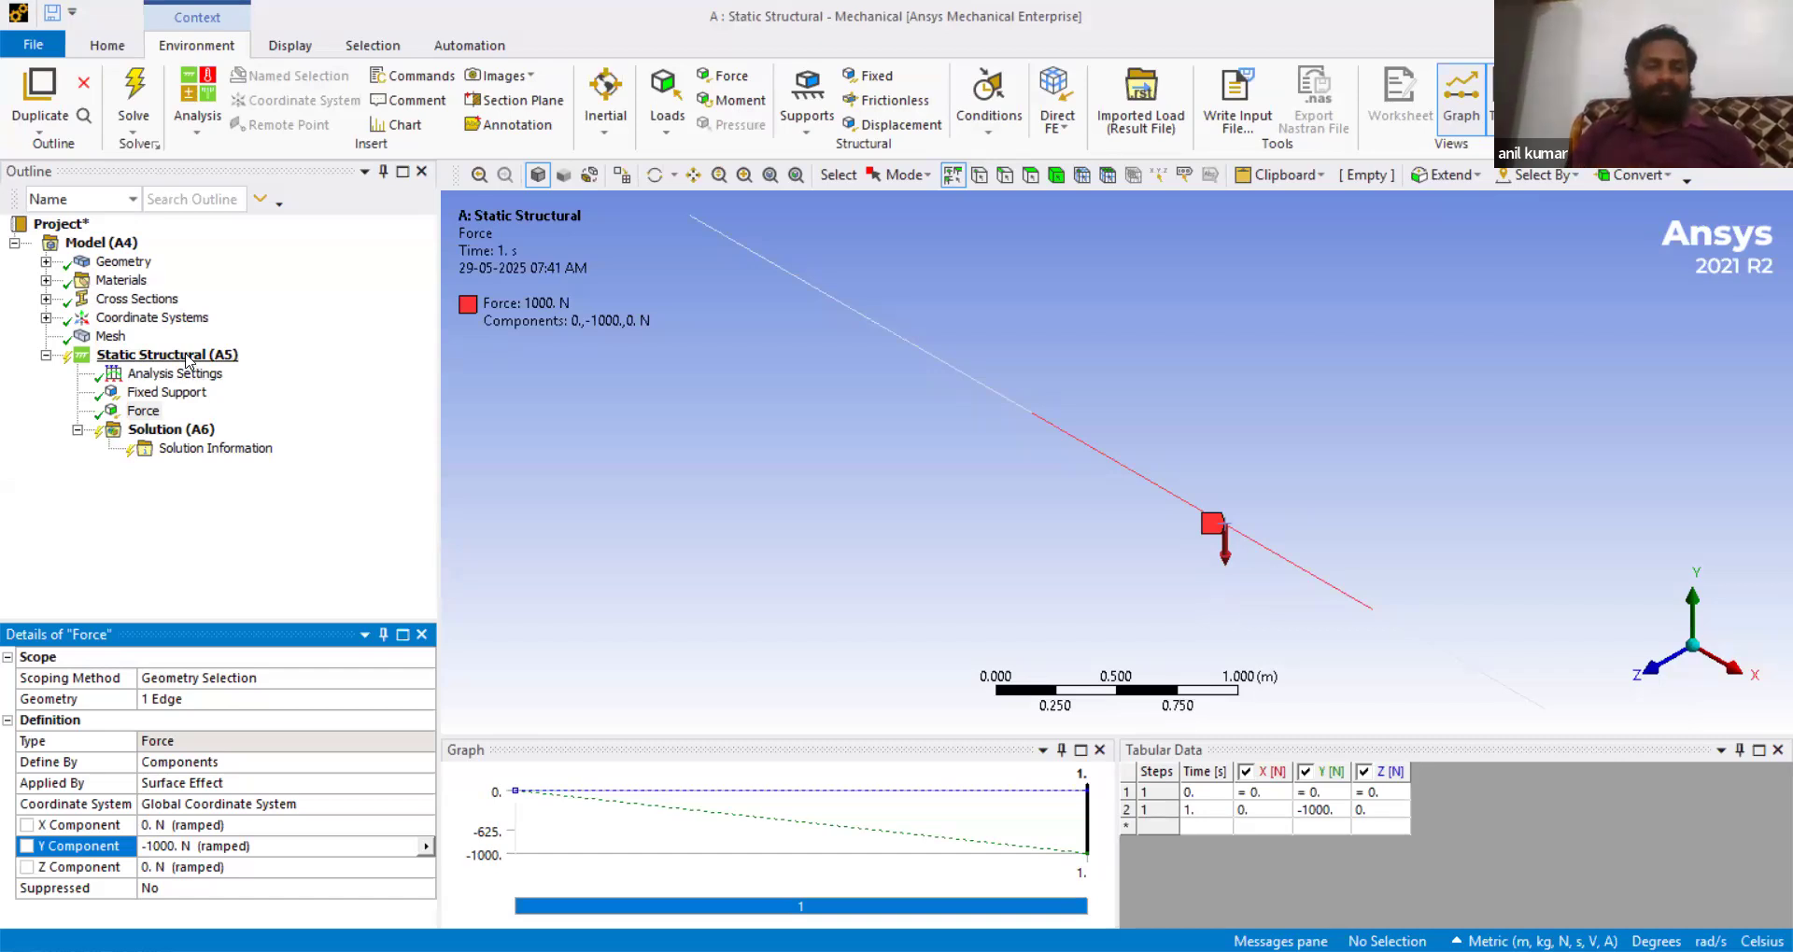
right_click(187, 358)
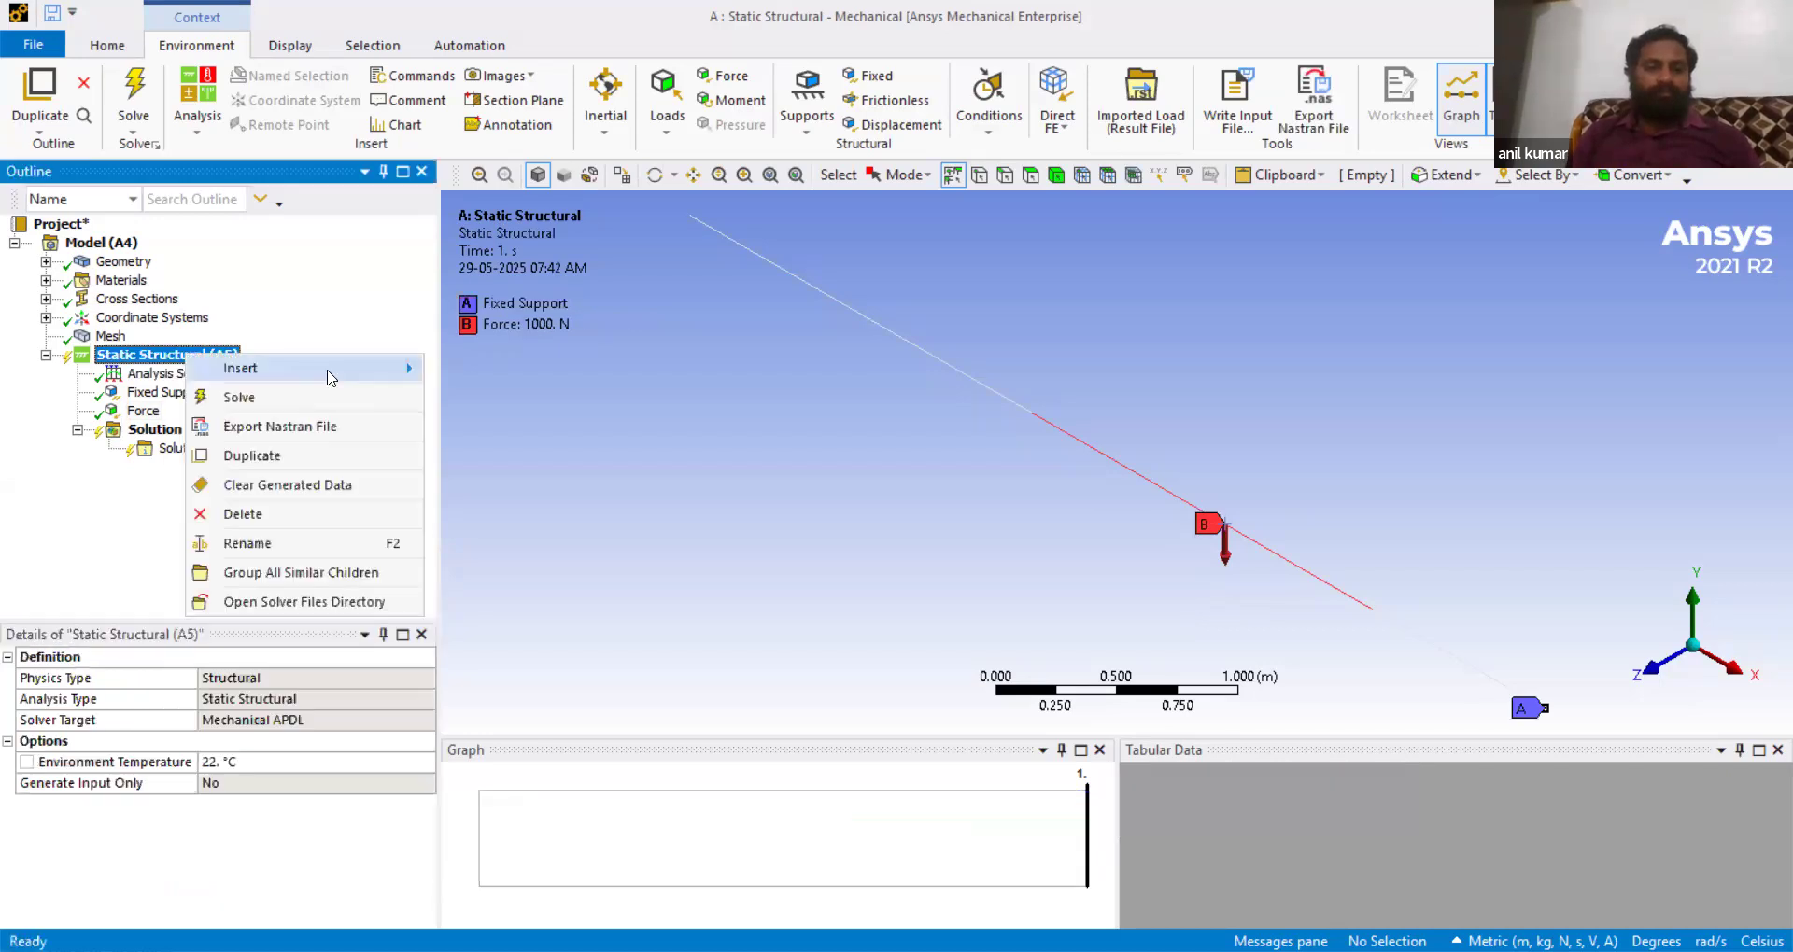
mouse_move(372, 369)
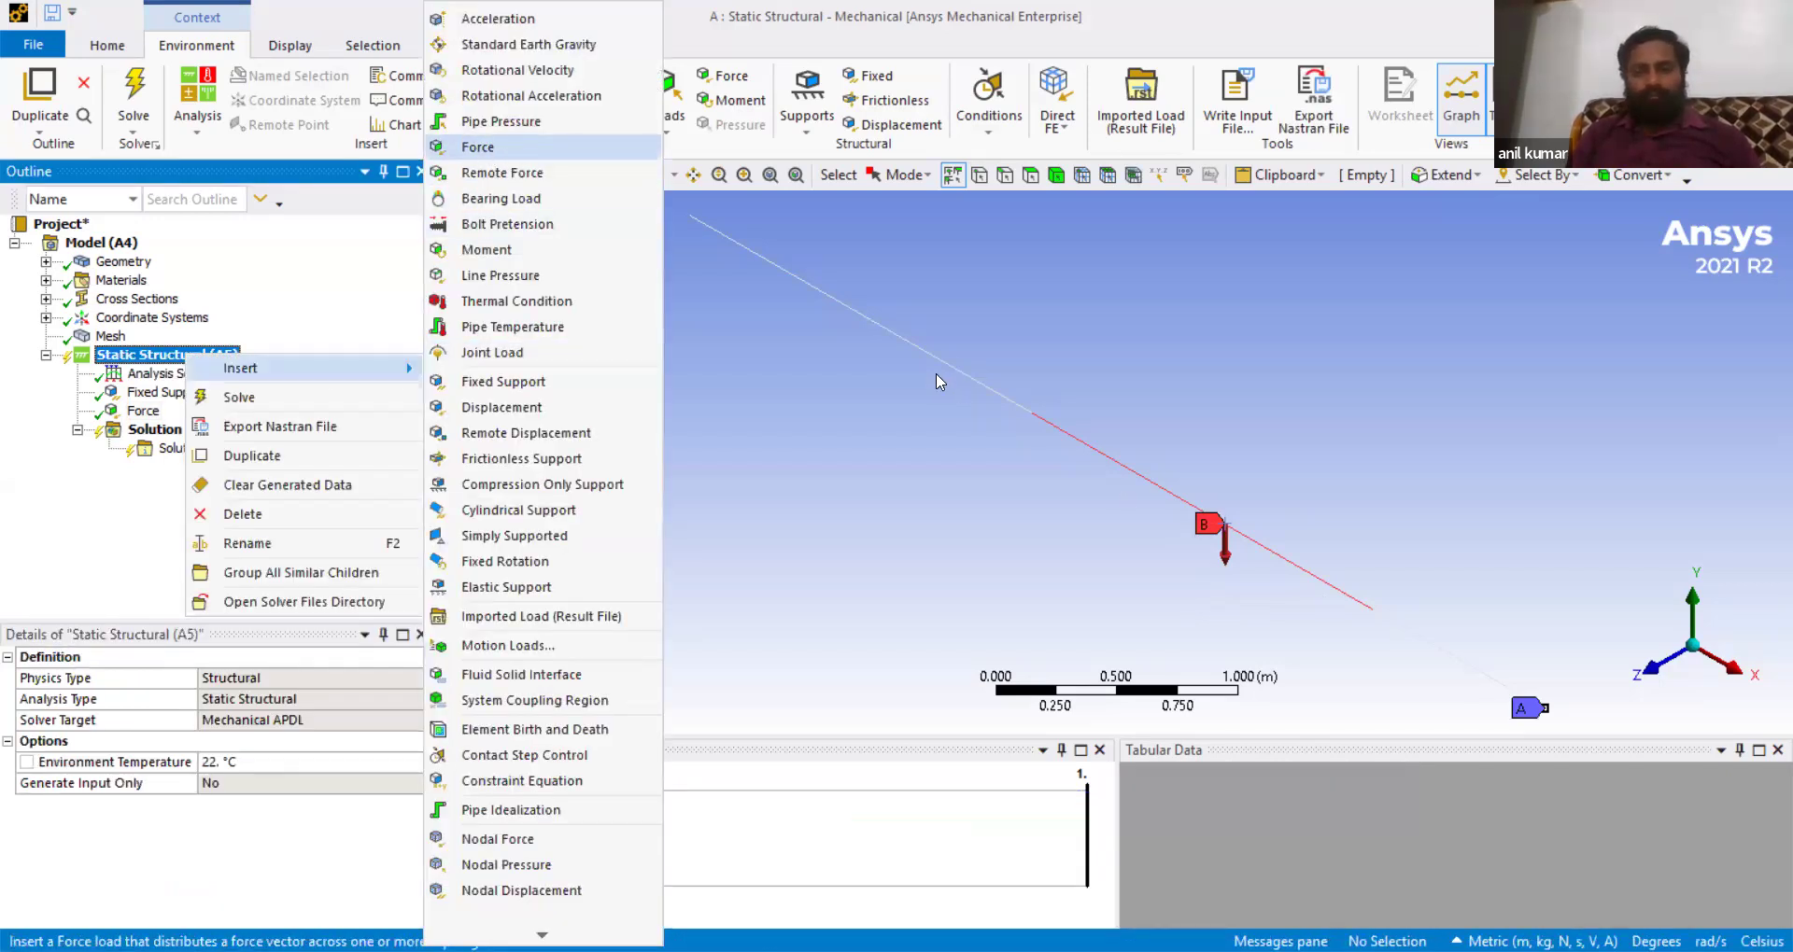
click(990, 392)
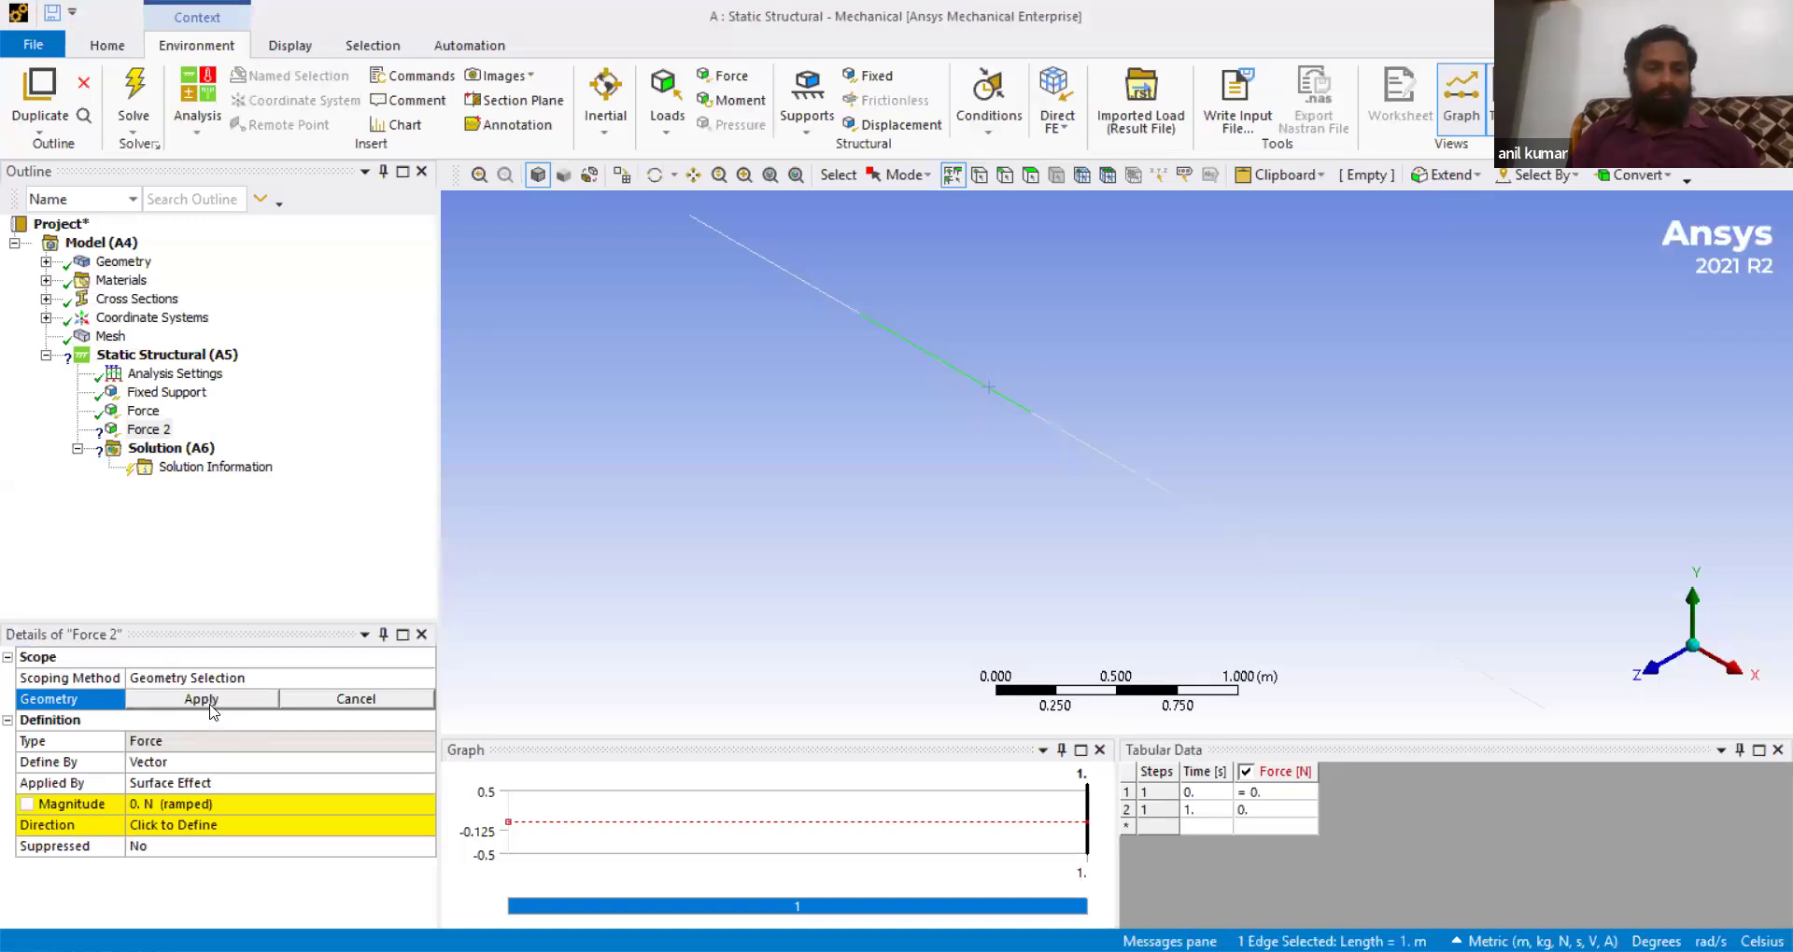
click(201, 698)
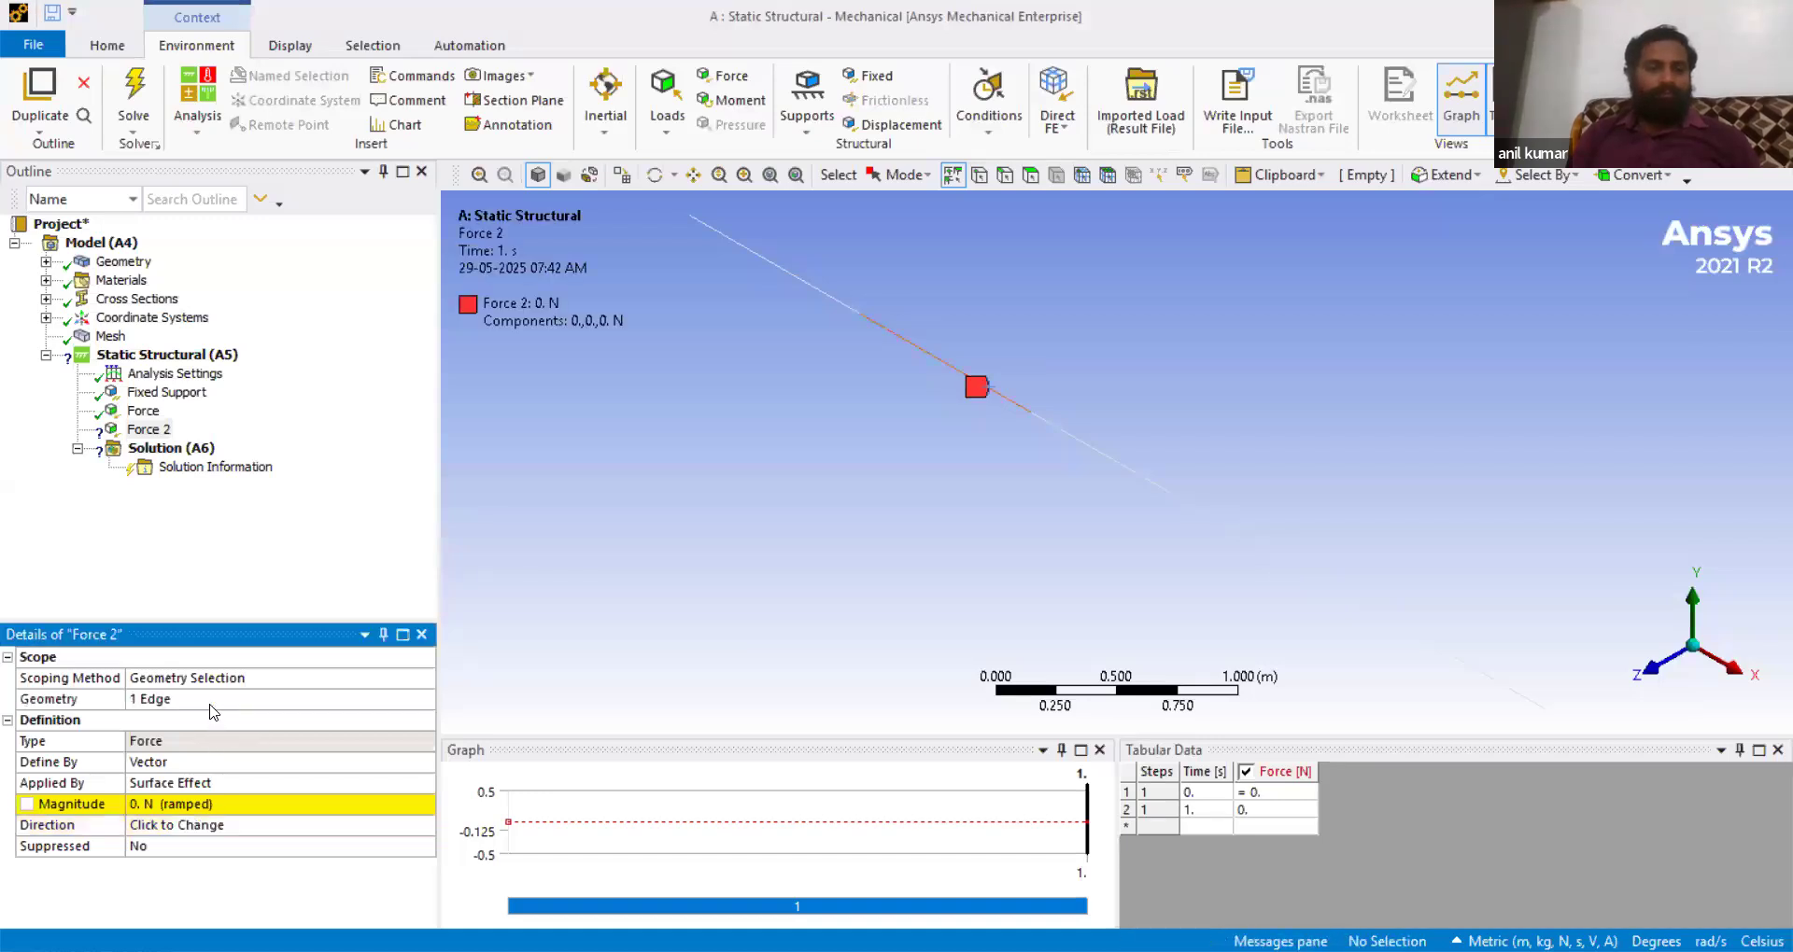
- Define the second force by components and set its Y component to -1000 N
click(248, 763)
click(426, 763)
click(173, 793)
click(173, 845)
text(-1000)
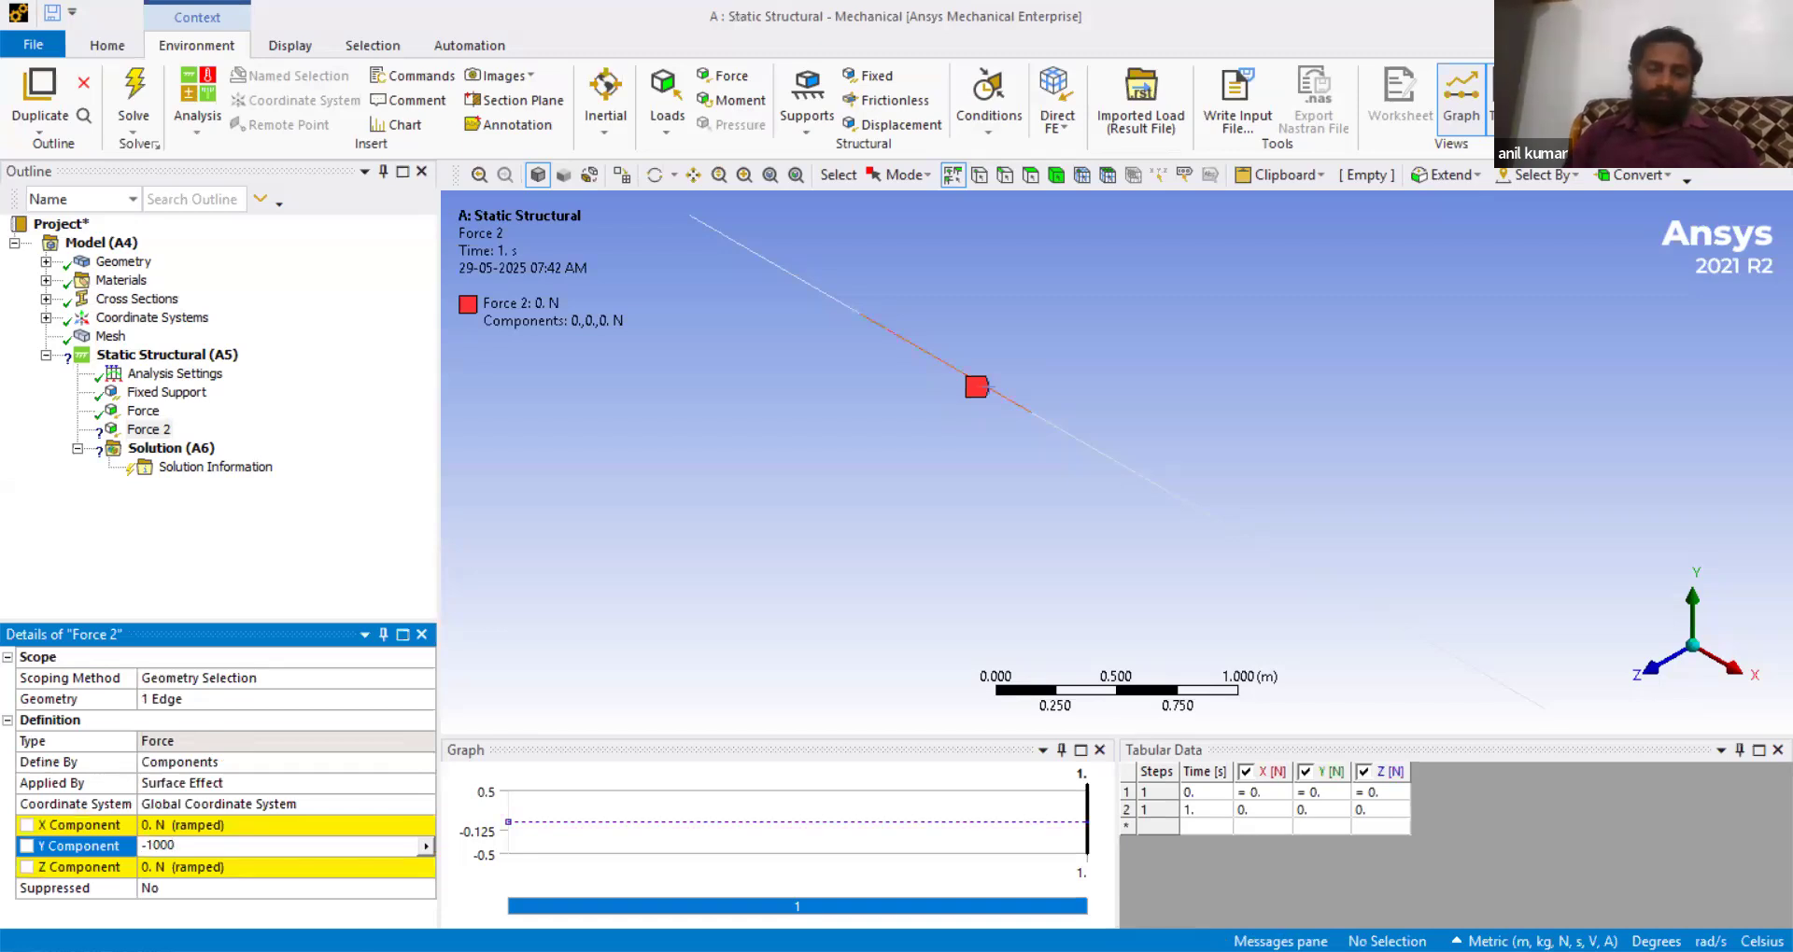
key(Return)
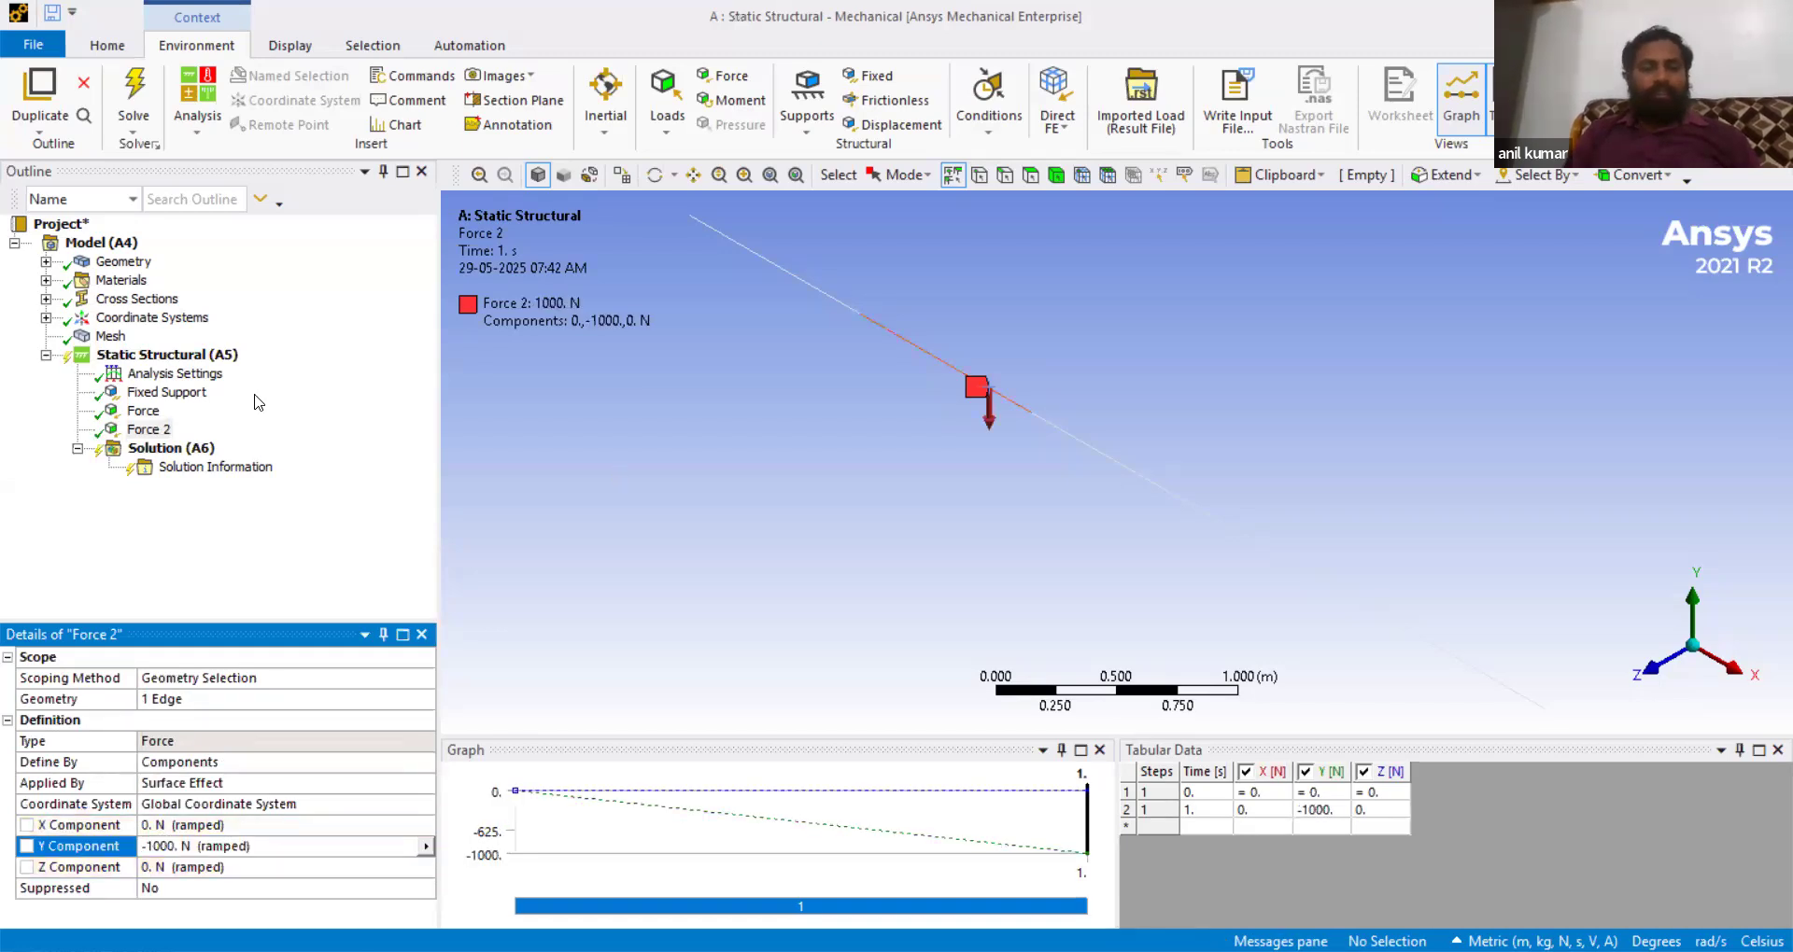
- Insert a third Force load on the beam's upper-left edge segment
click(194, 359)
right_click(194, 364)
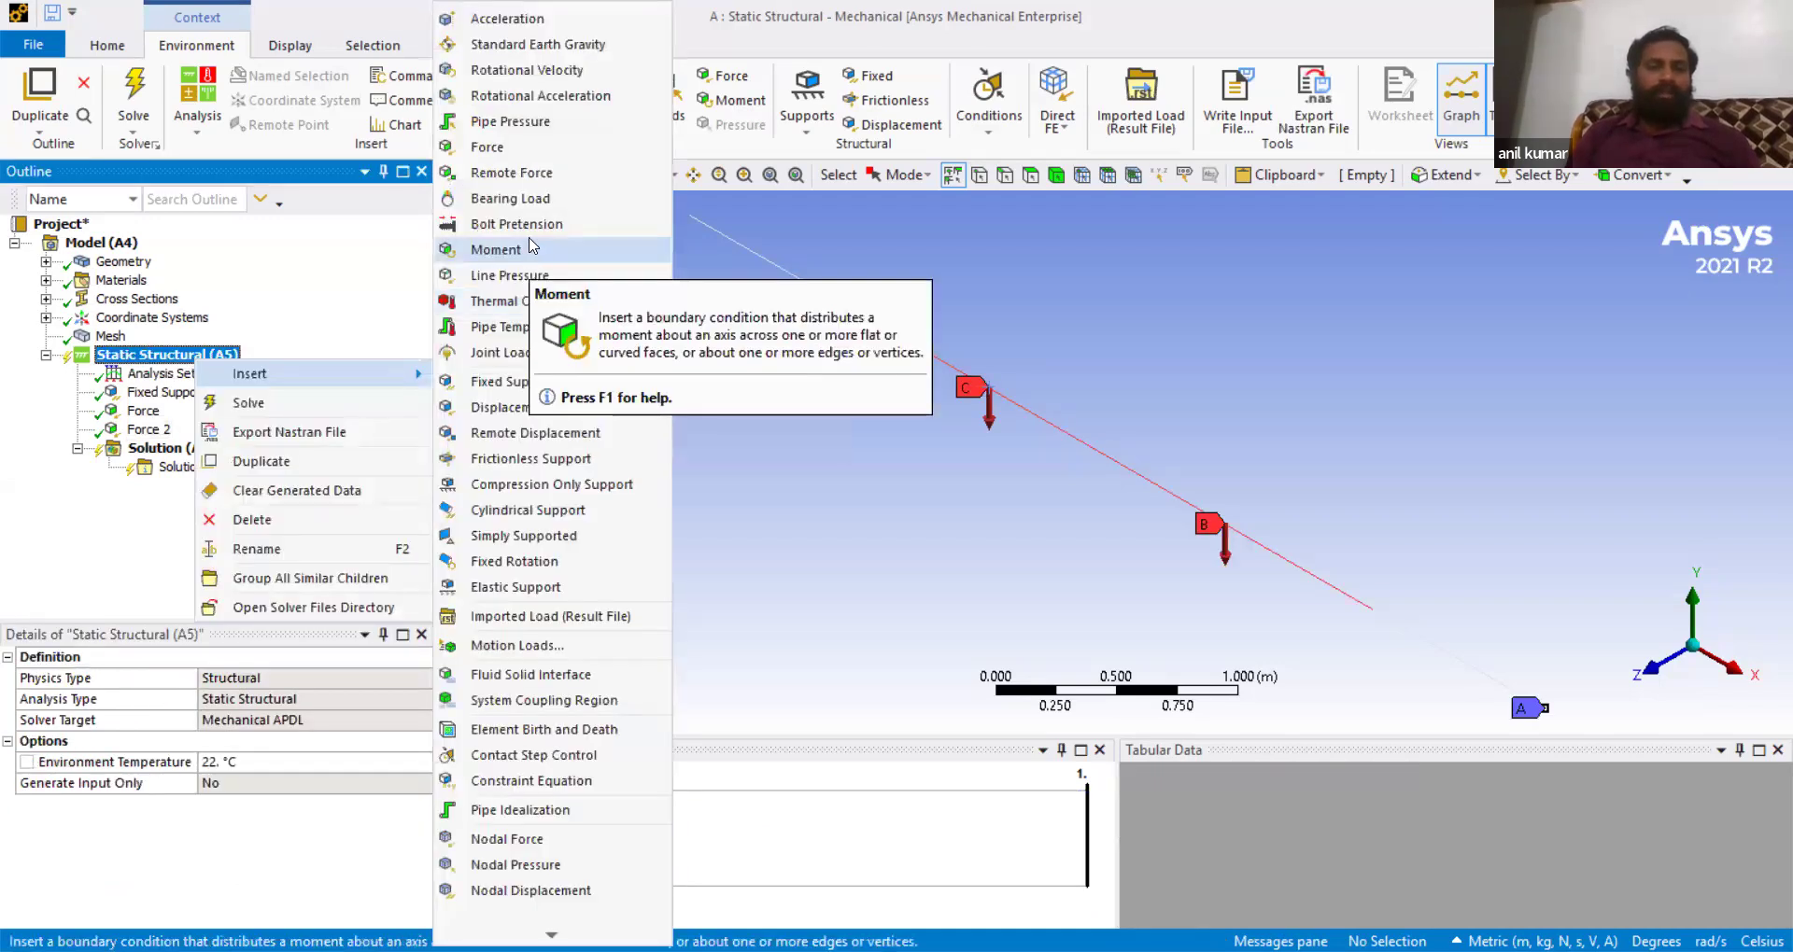
click(525, 150)
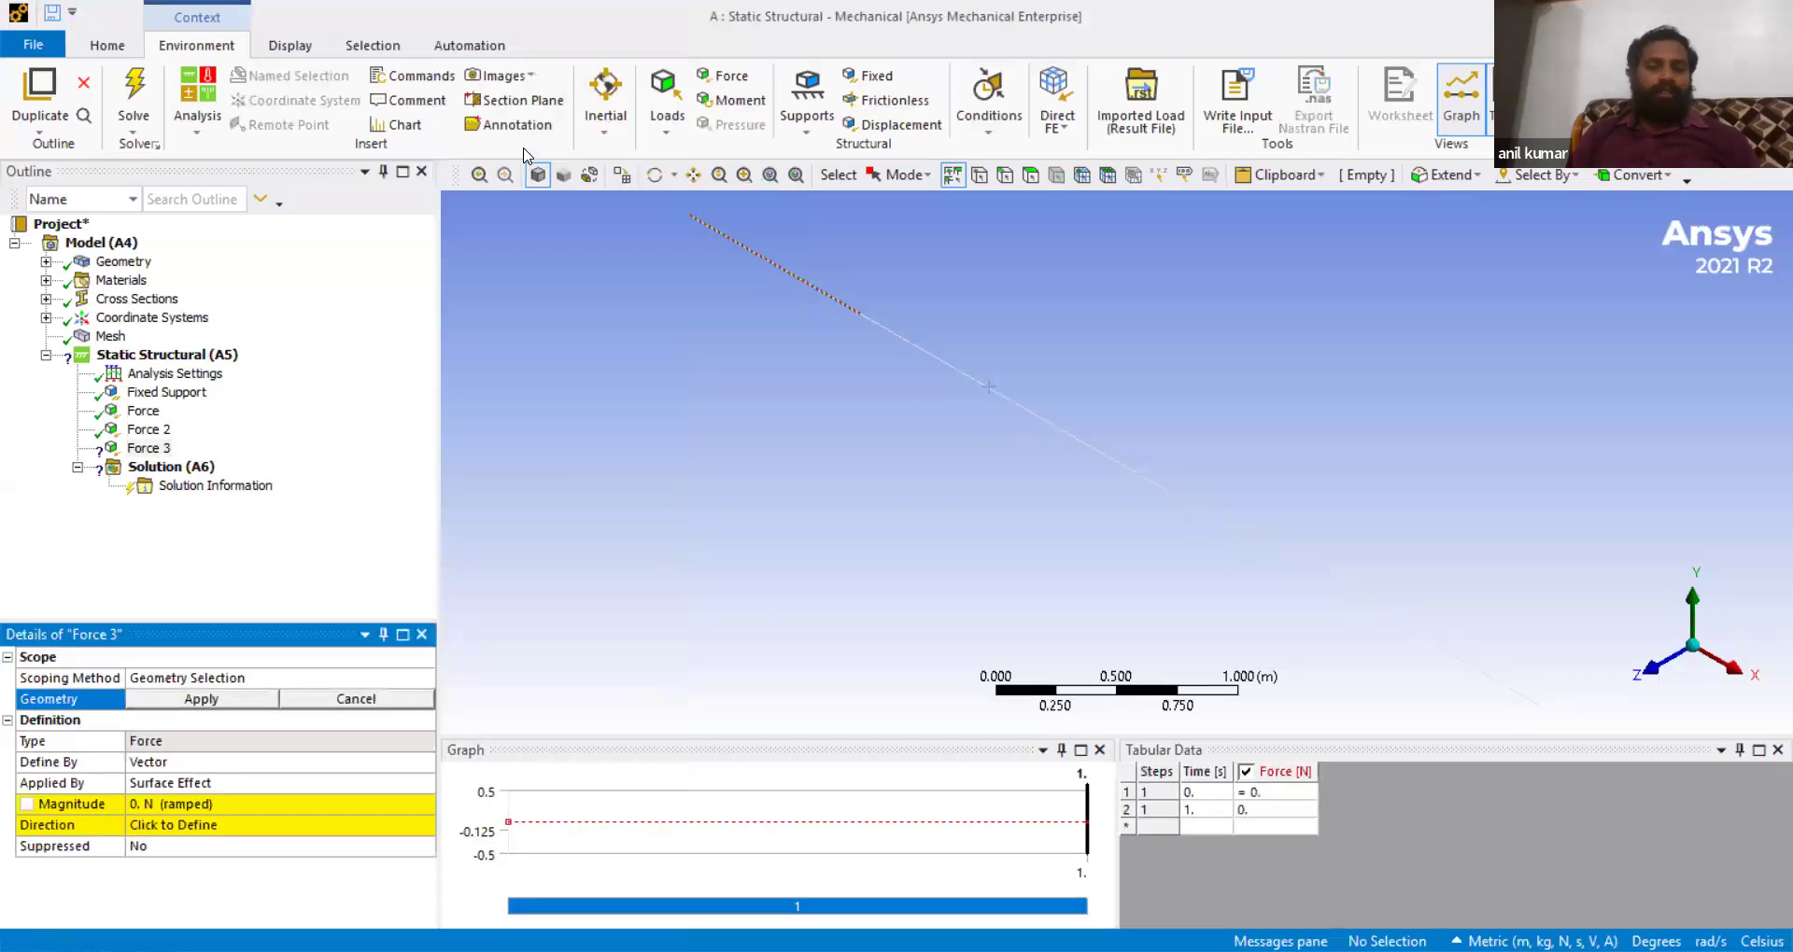
click(215, 700)
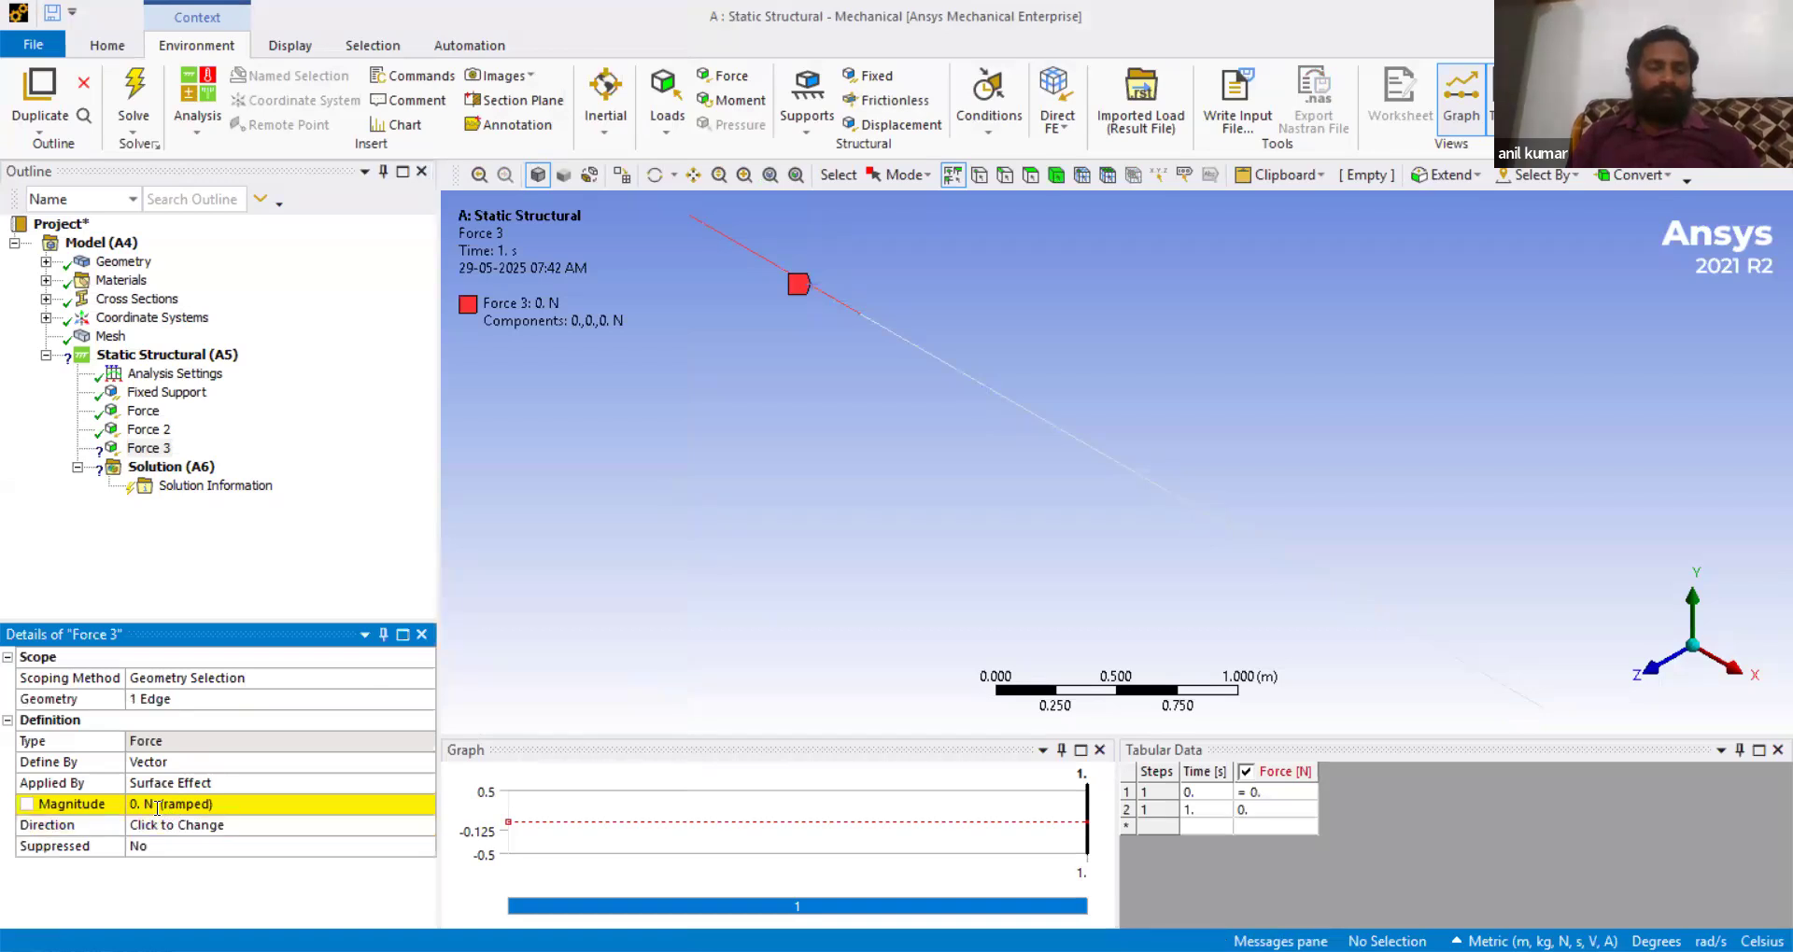
- Set the third force's magnitude to -1000 N
click(157, 807)
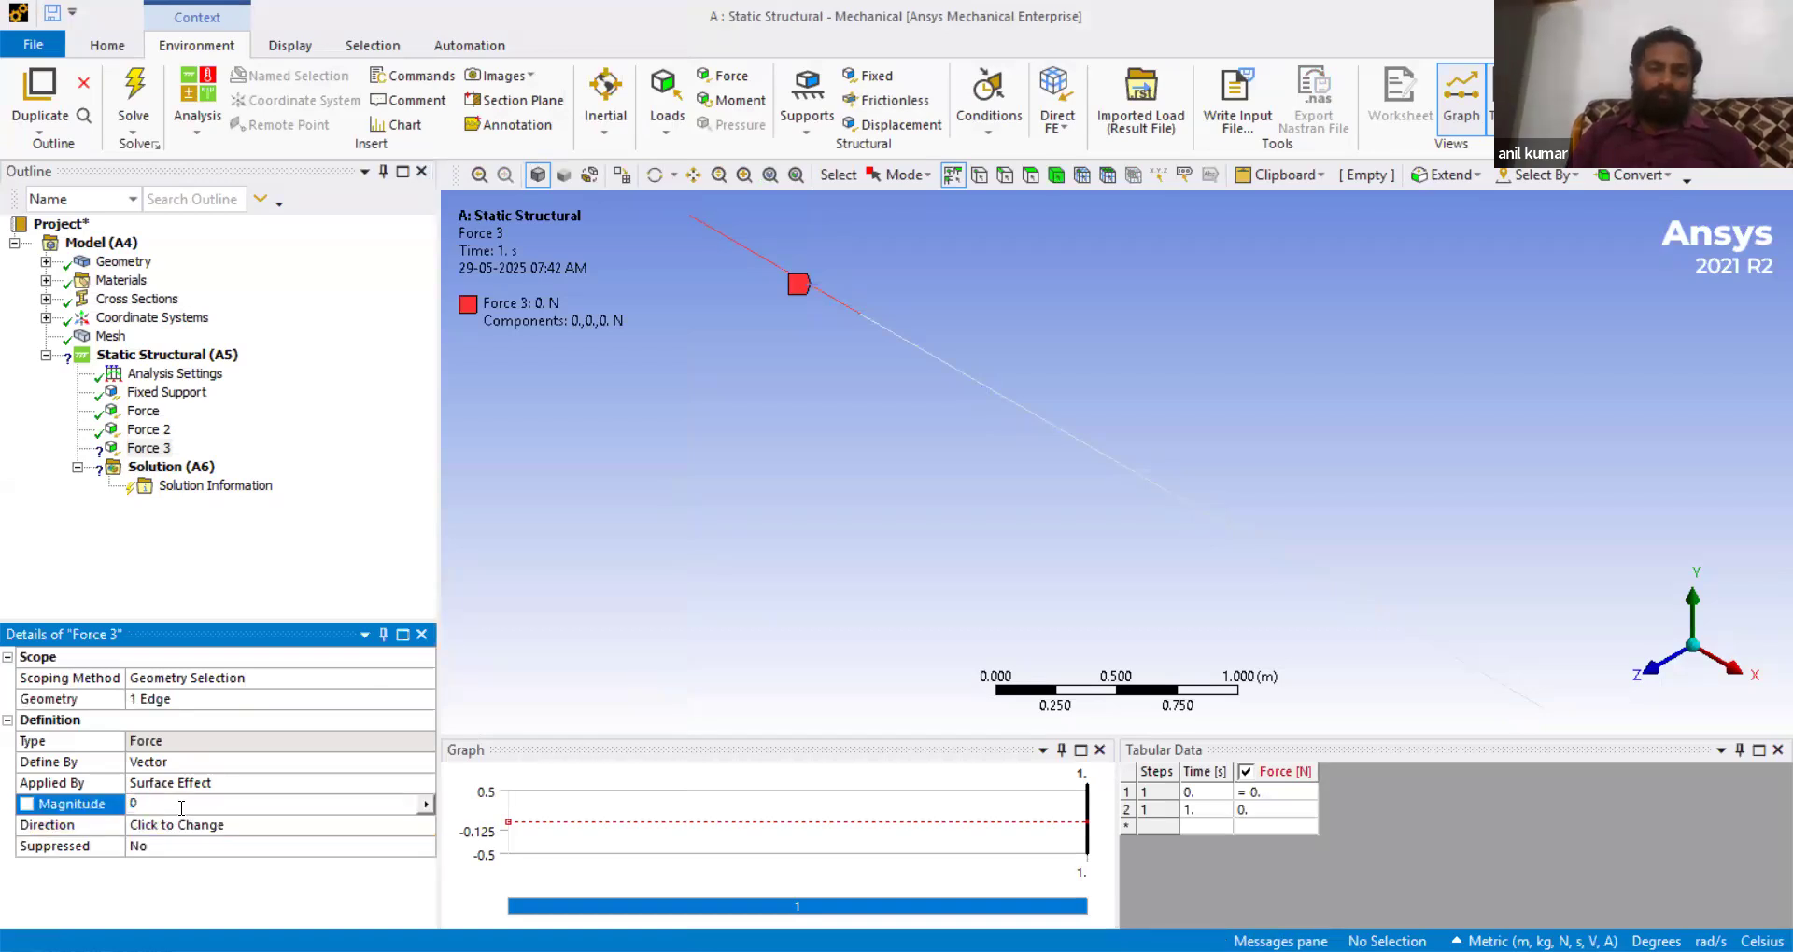
key(BackSpace)
text(-1000)
key(Return)
- Define the third force by components and set its Y component to -1000 N
click(224, 758)
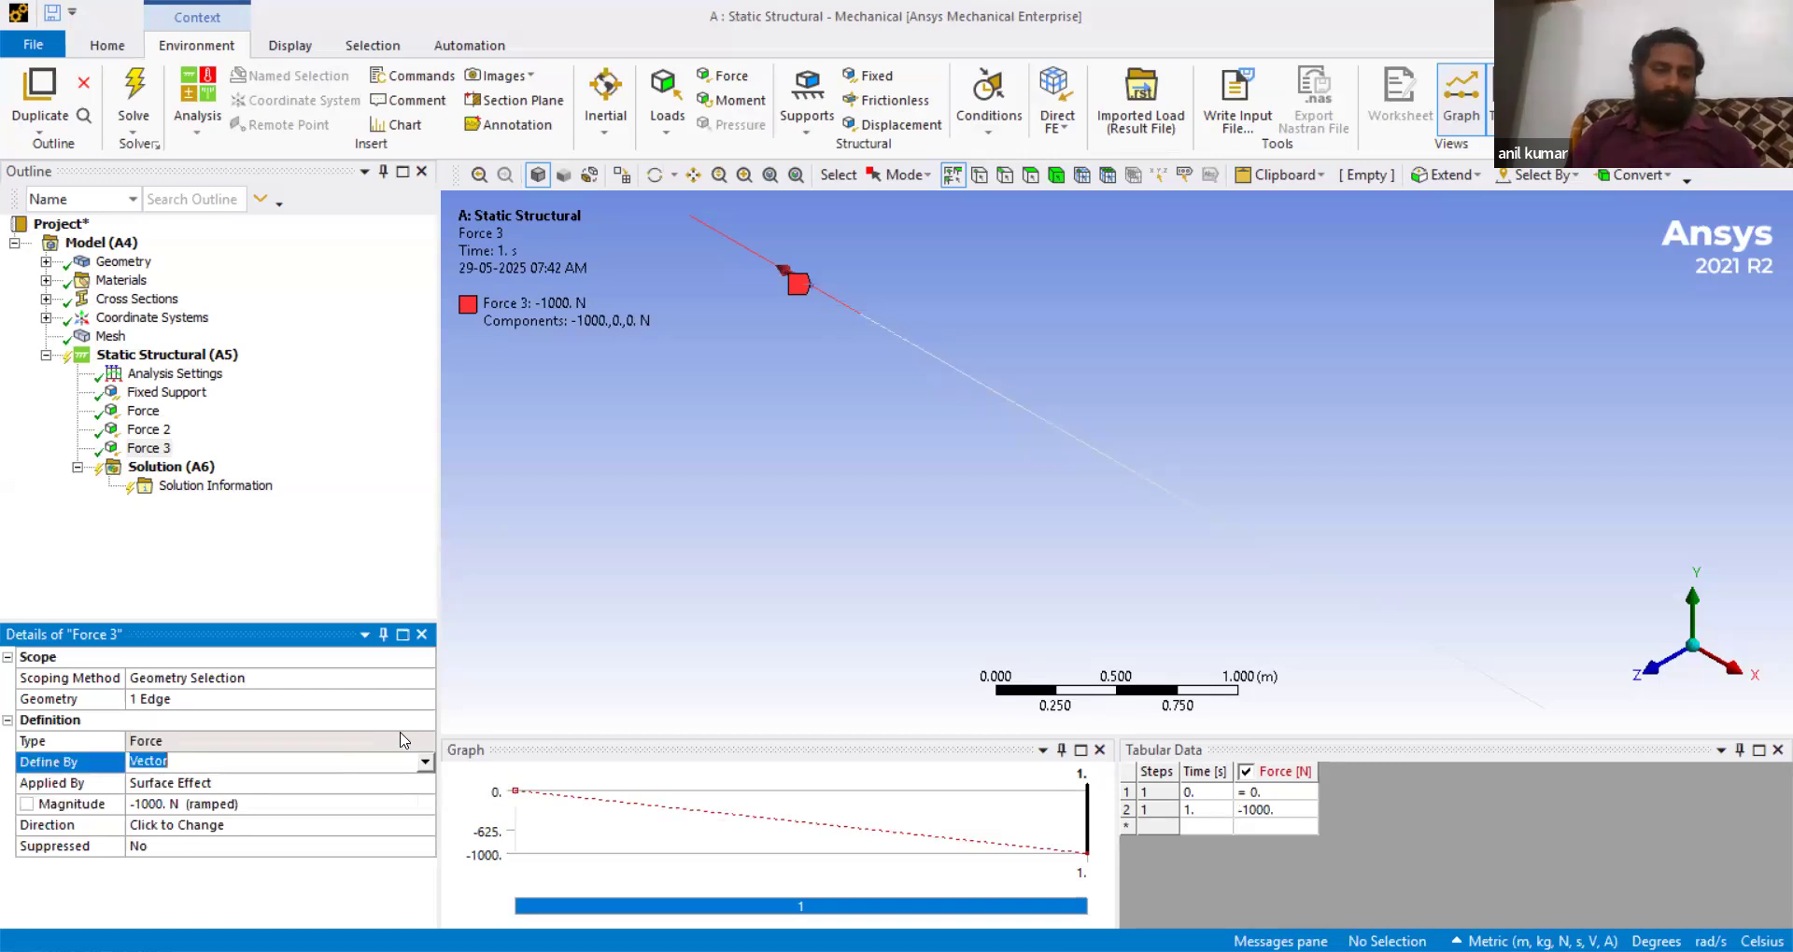
click(425, 762)
click(207, 782)
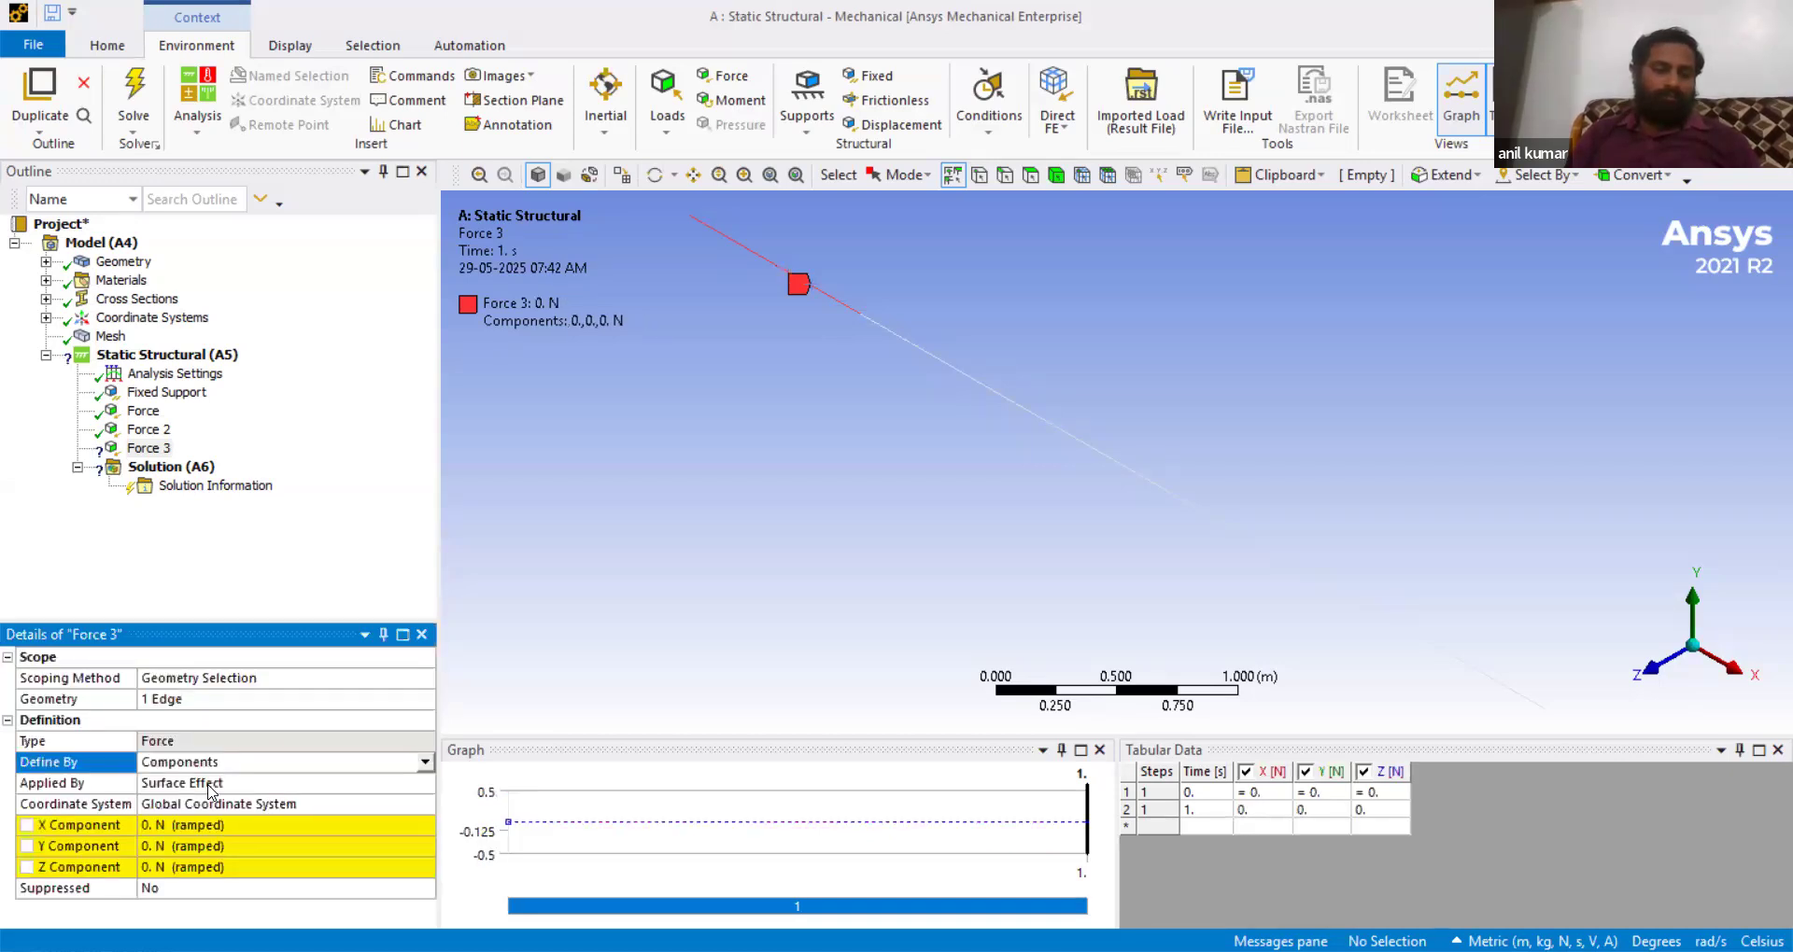
click(170, 846)
text(-1000)
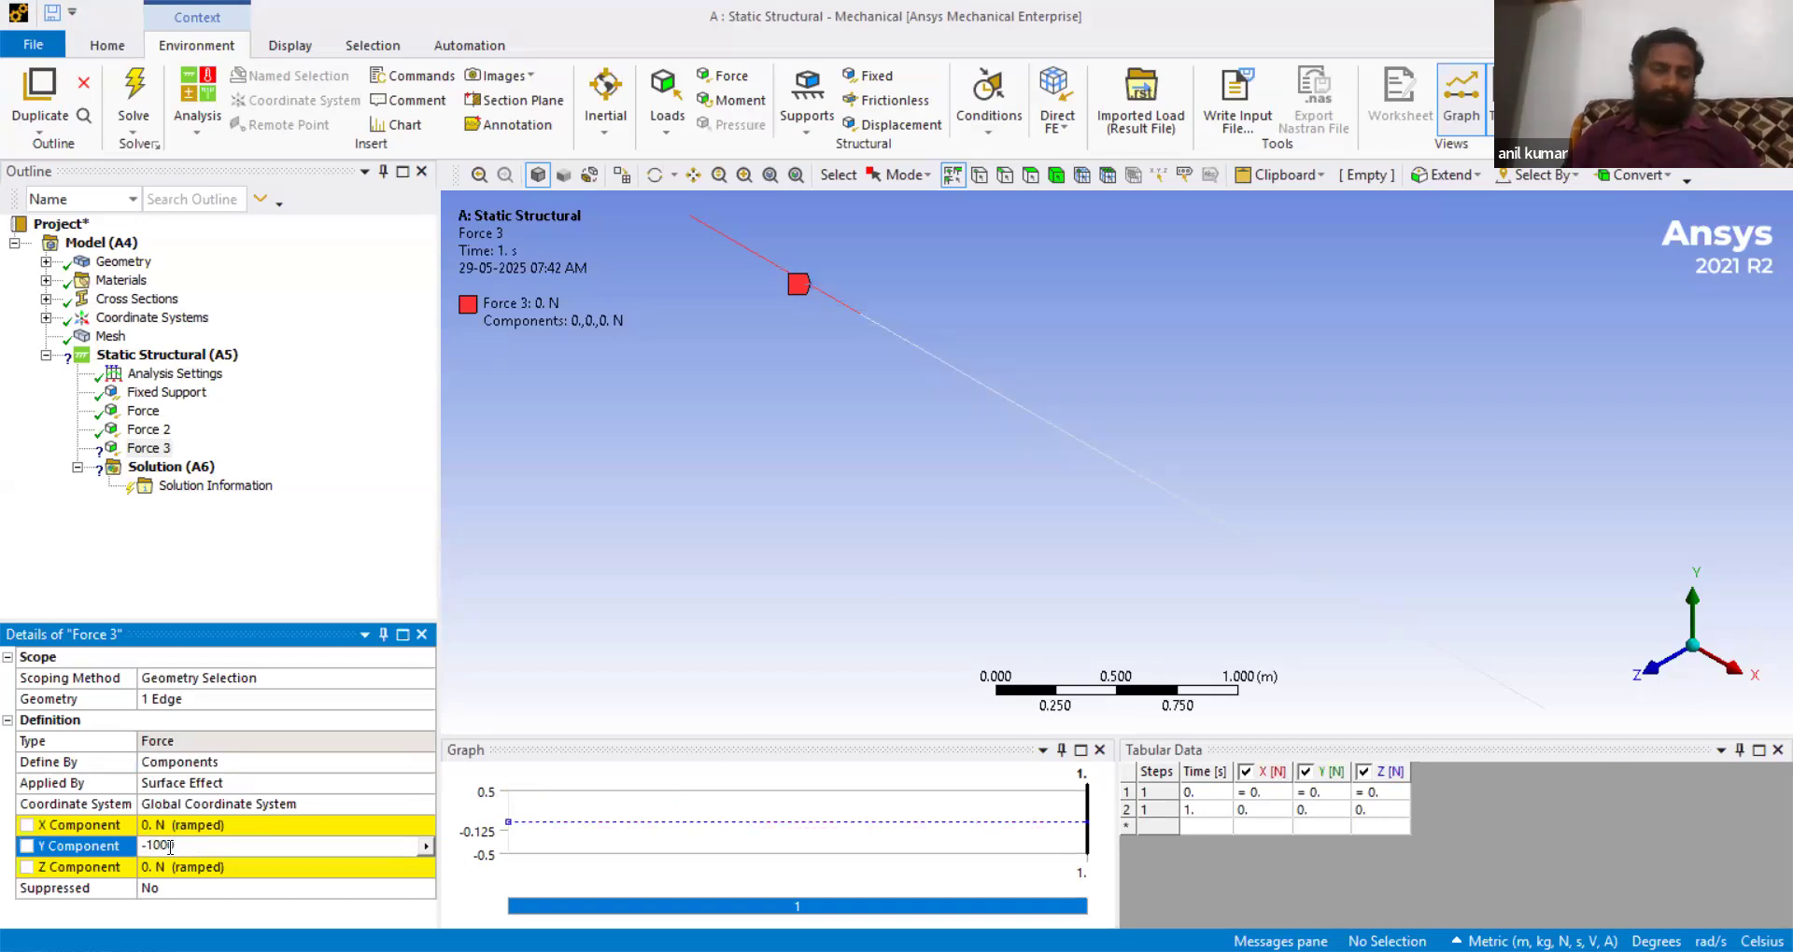
key(Return)
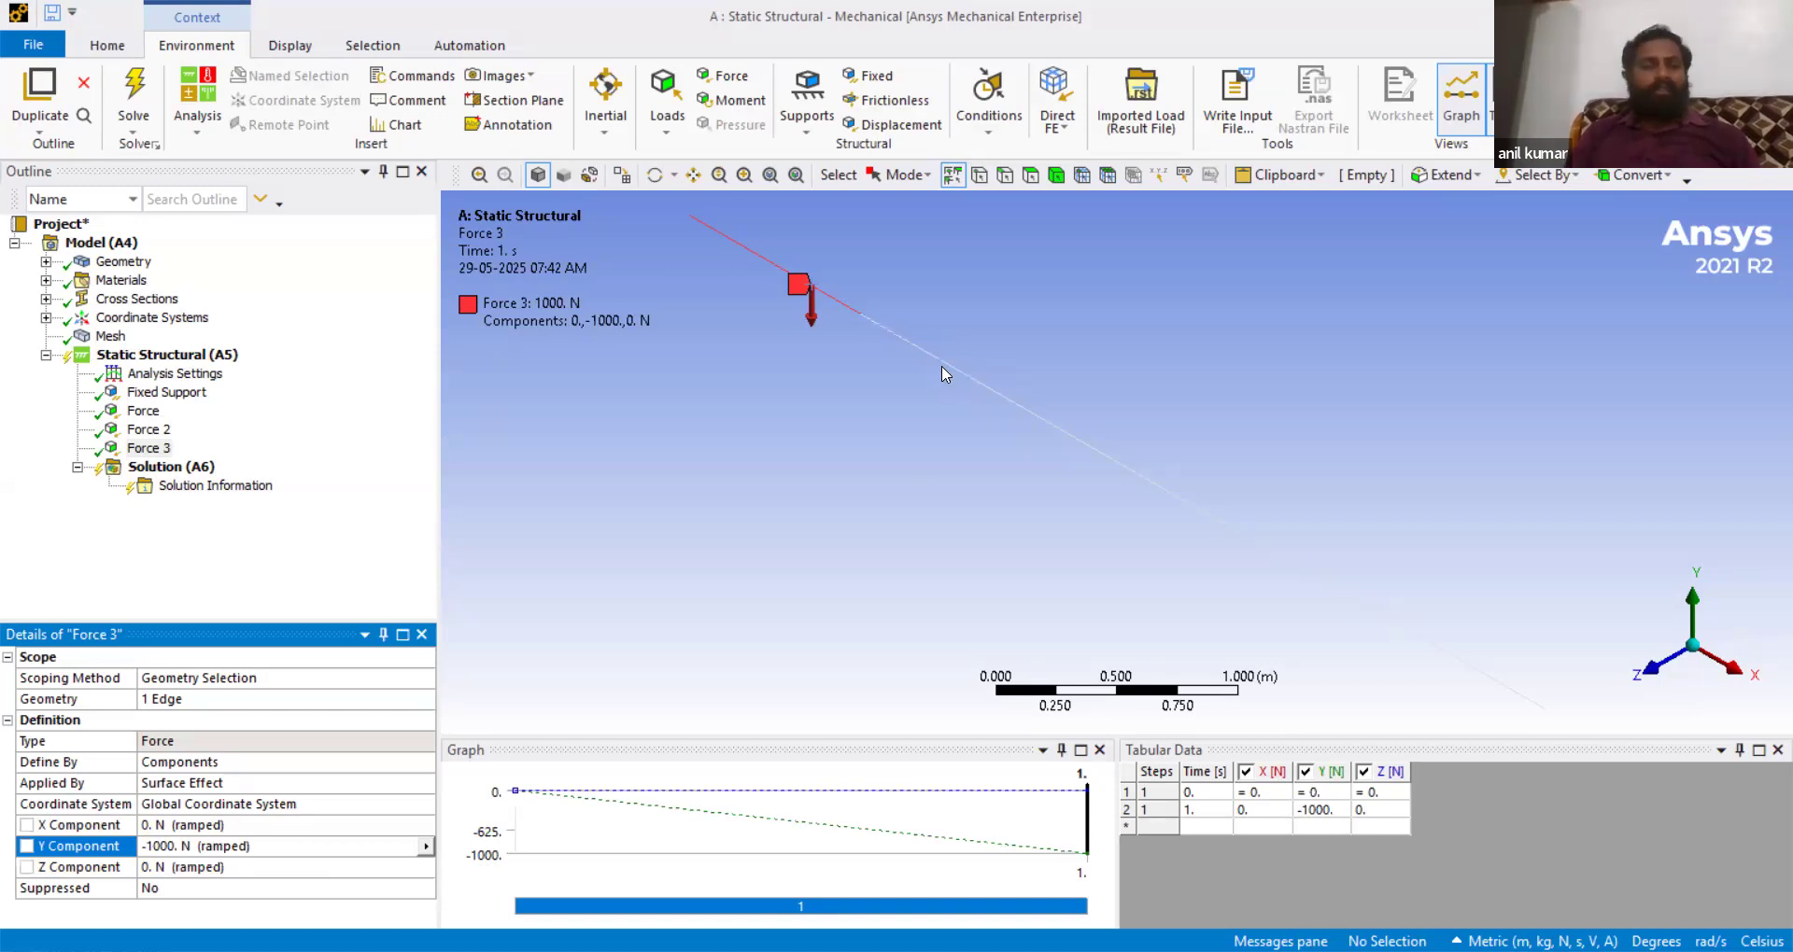
- Insert a Shear Force beam result into the solution
click(168, 355)
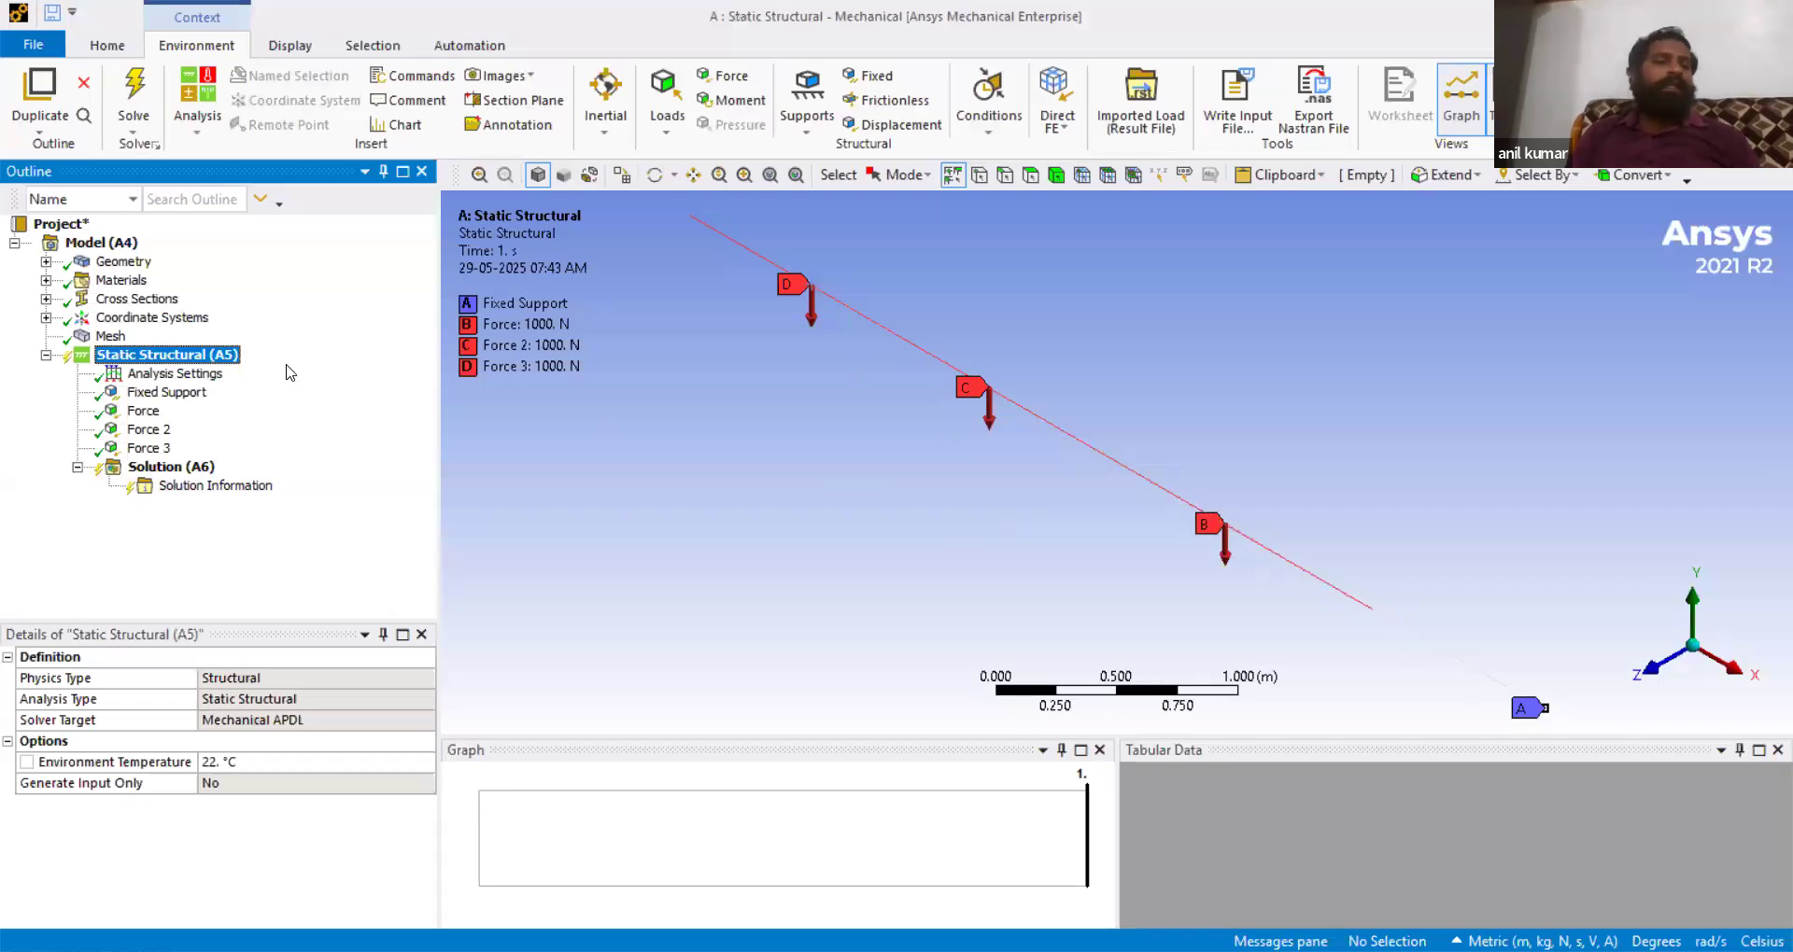
click(178, 476)
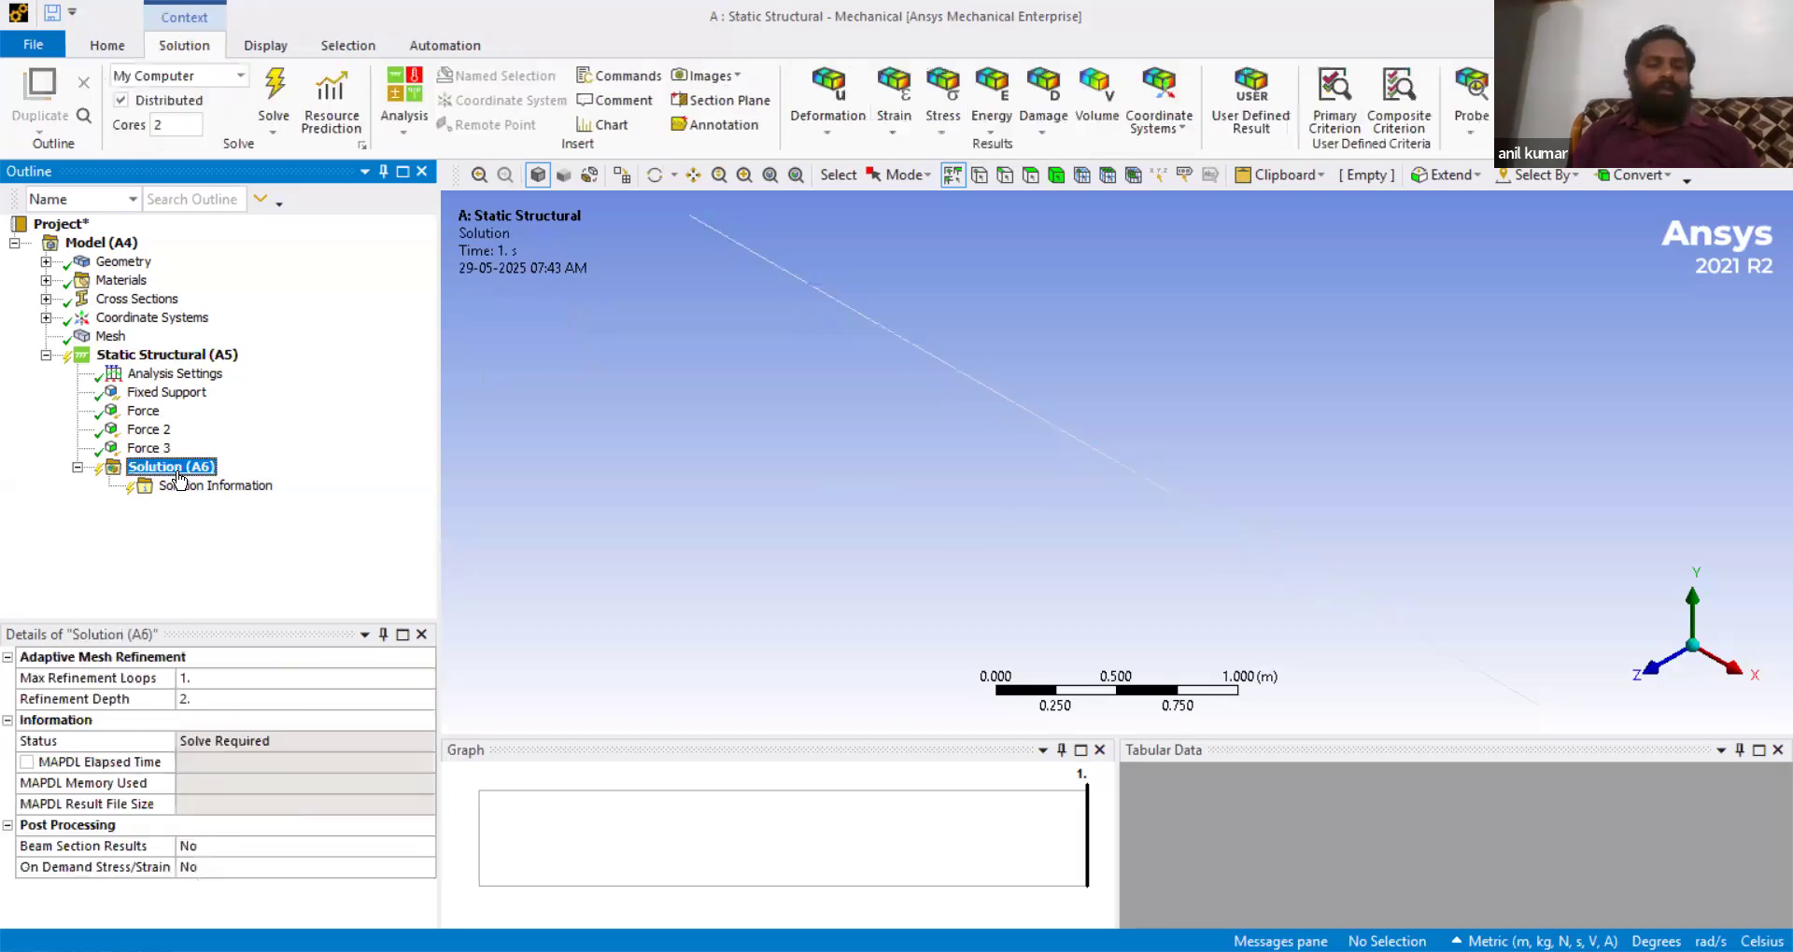
right_click(178, 475)
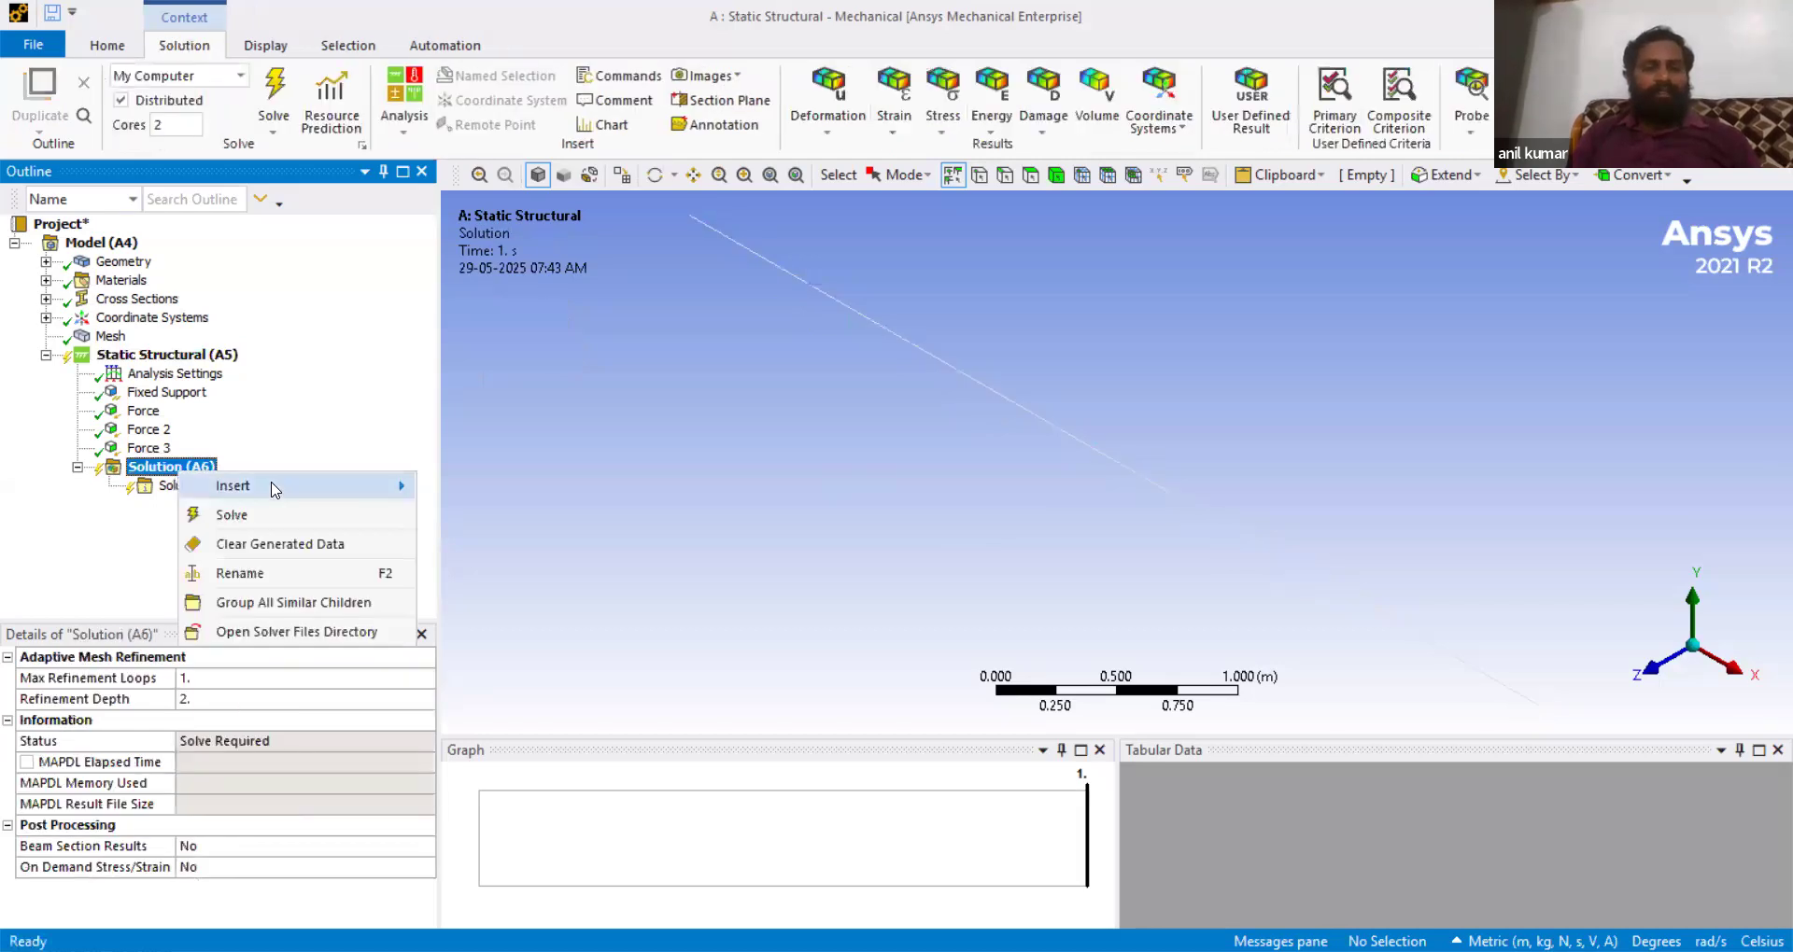
mouse_move(336, 494)
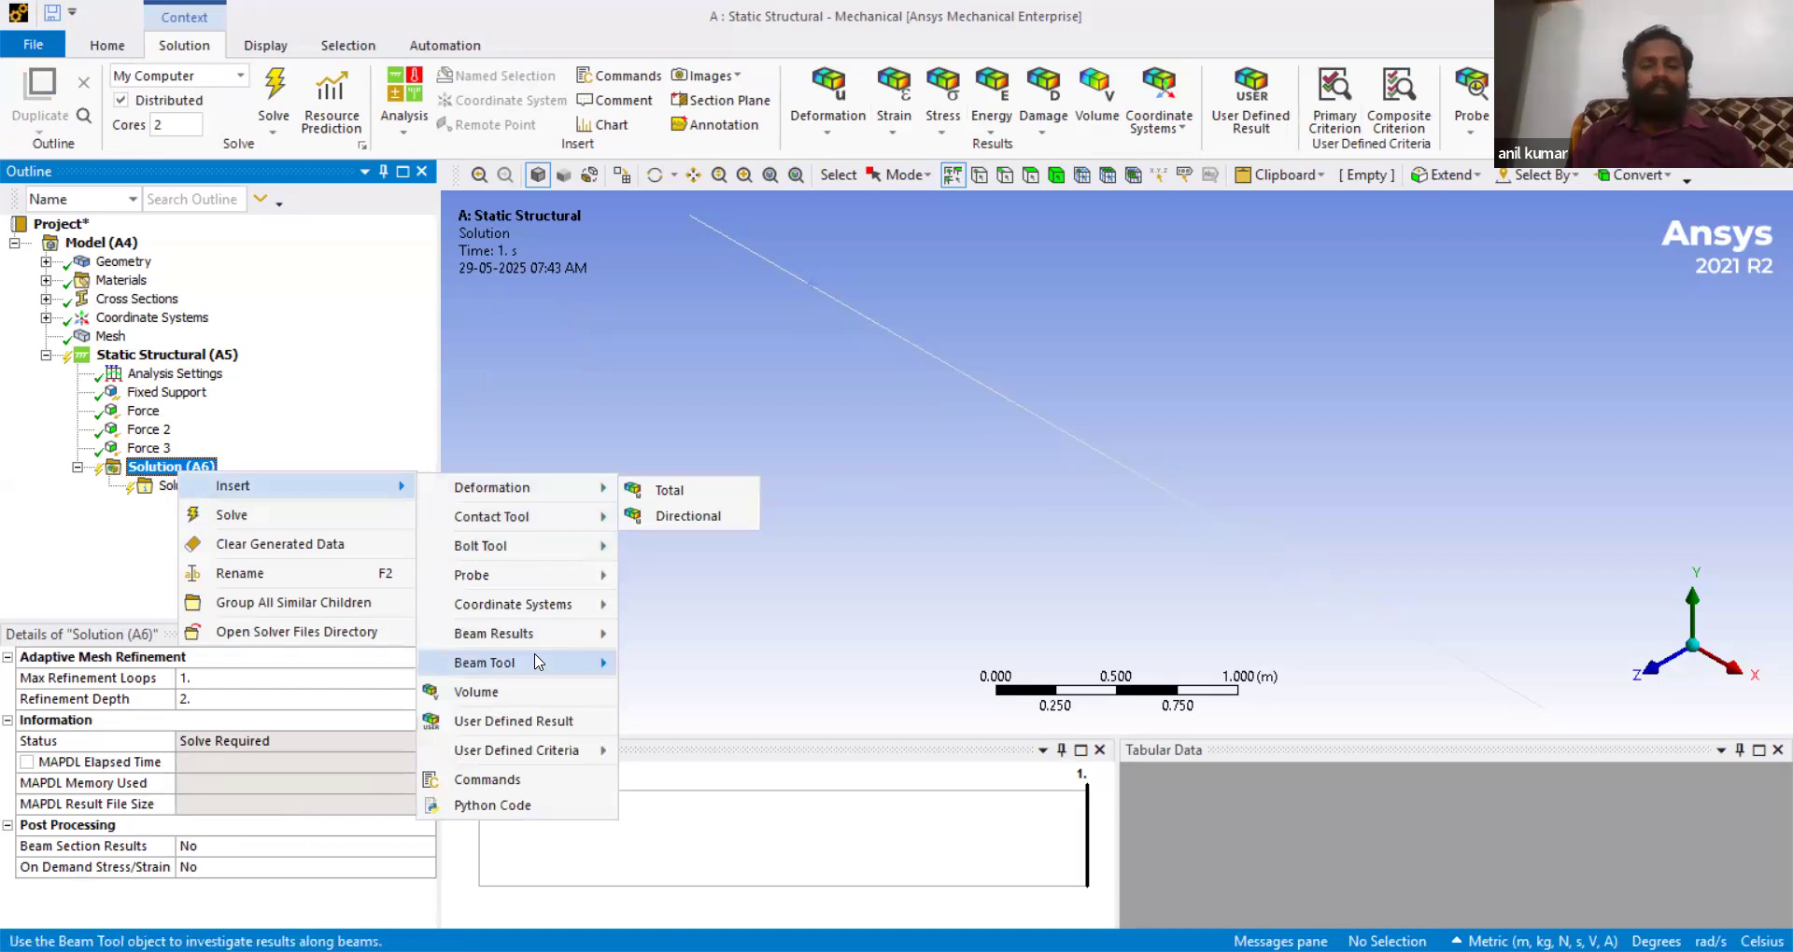
mouse_move(537, 665)
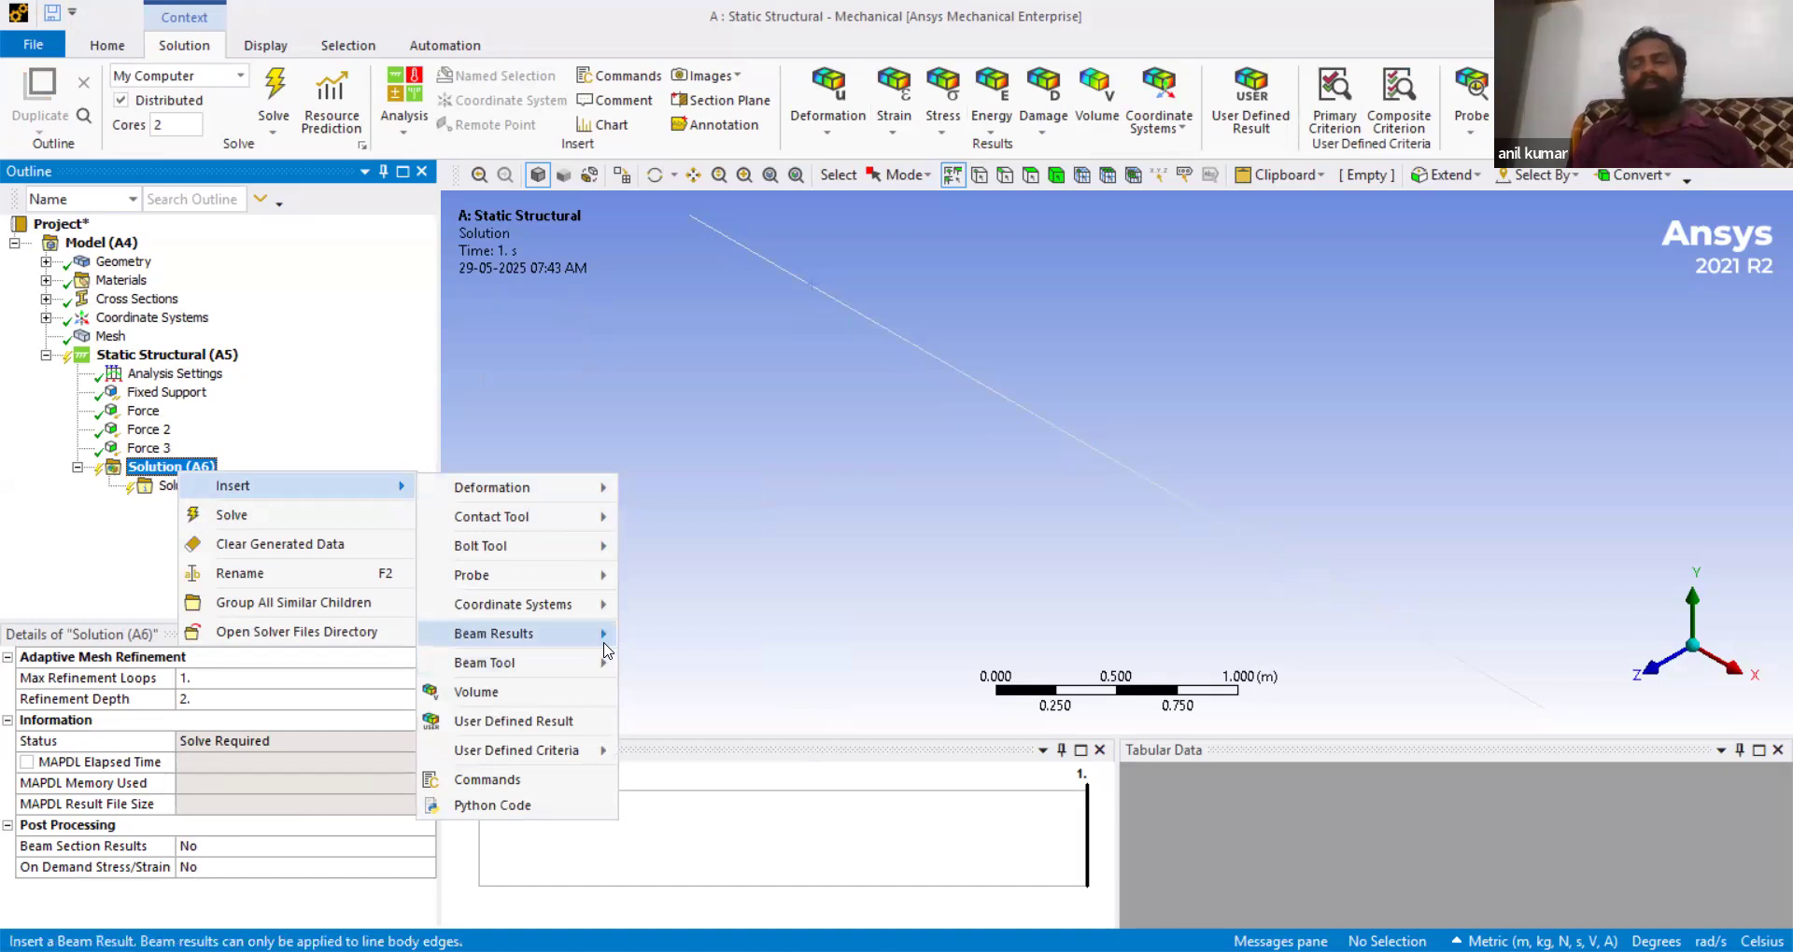
mouse_move(604, 645)
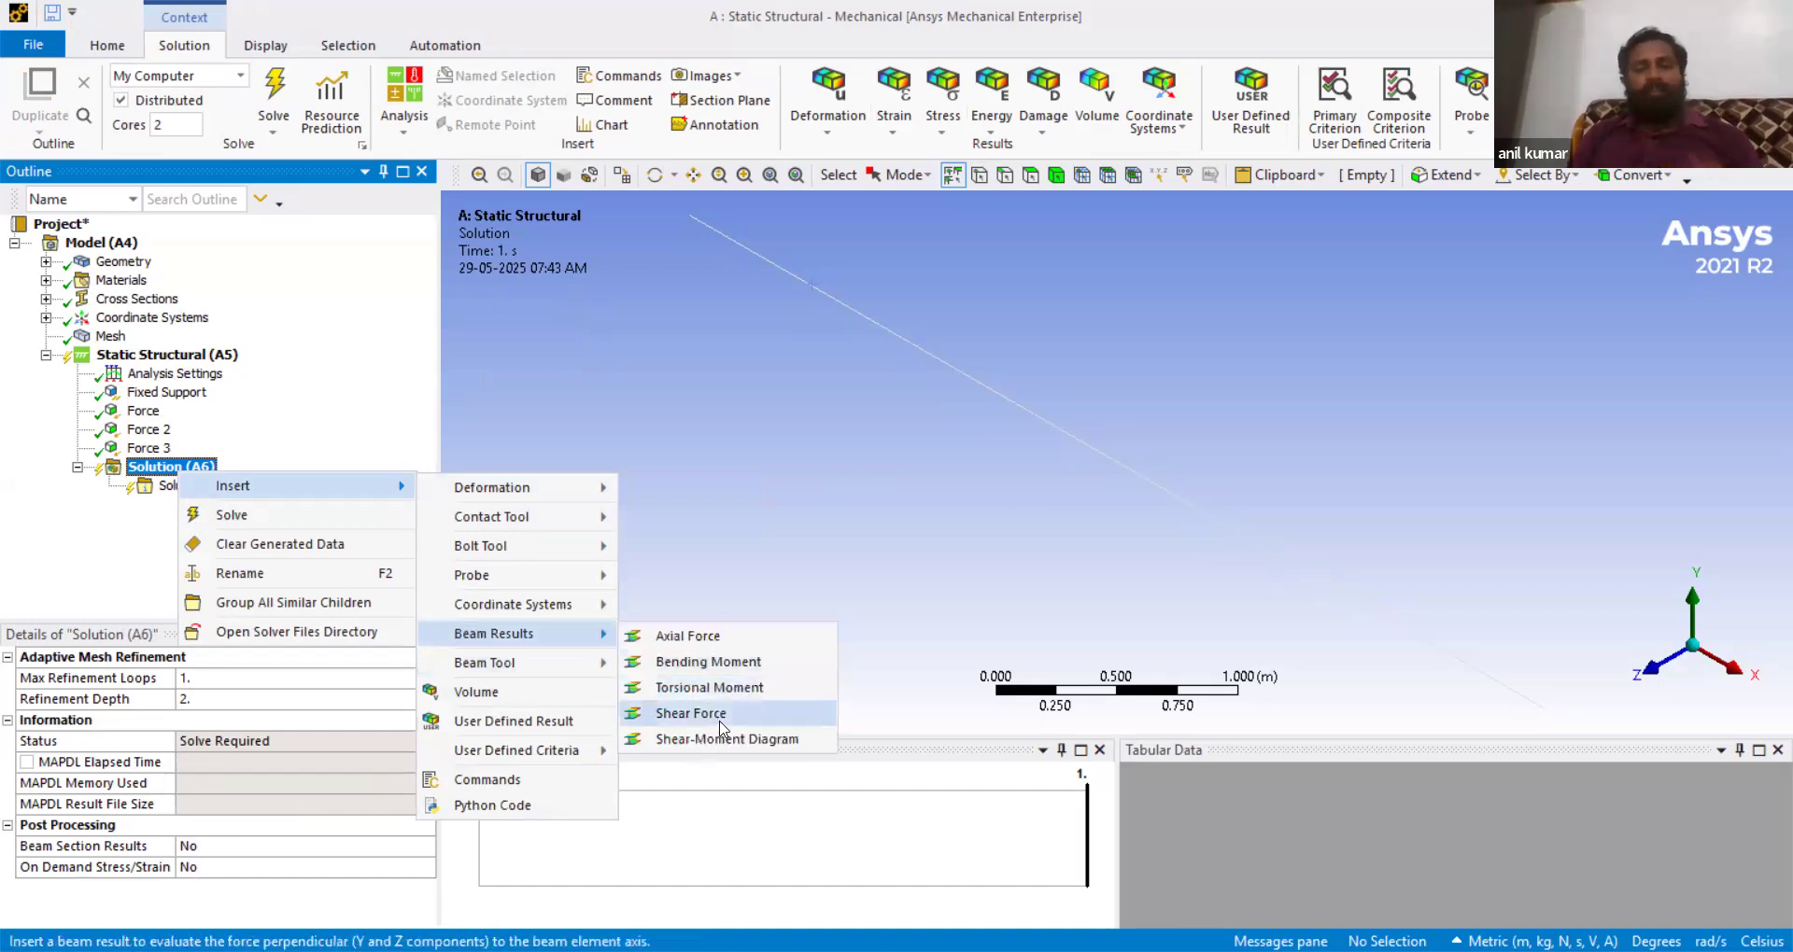
click(720, 721)
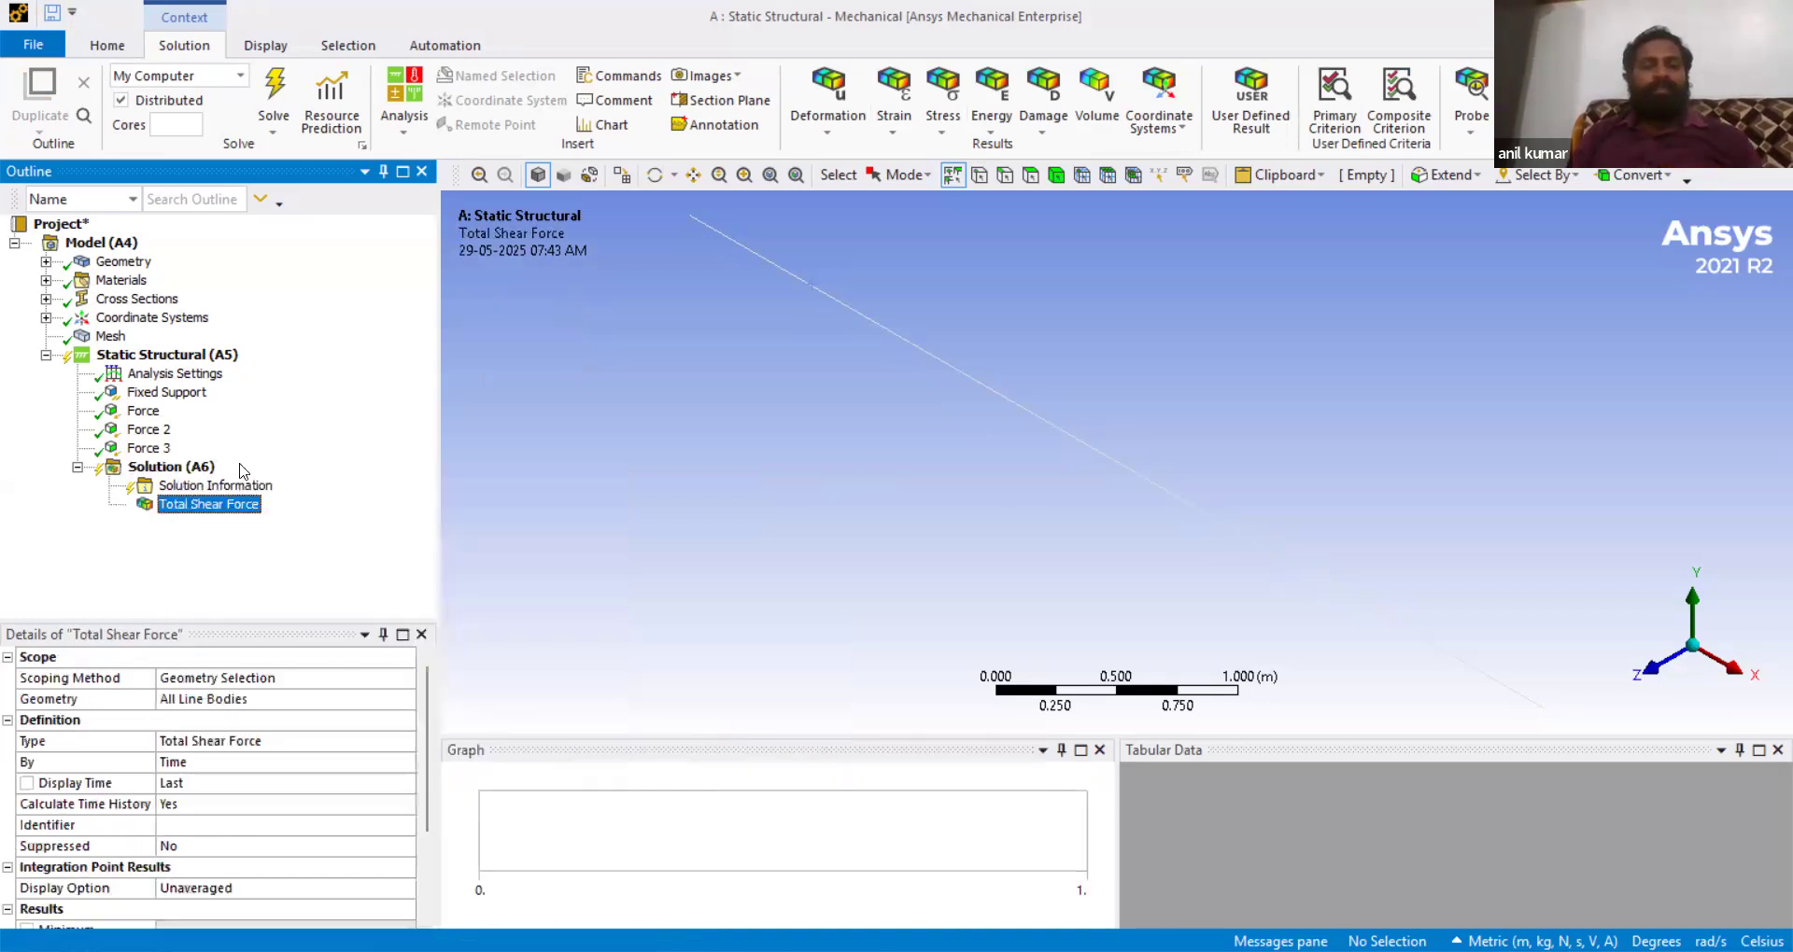
- Insert a Bending Moment beam result into the solution
right_click(184, 467)
mouse_move(245, 487)
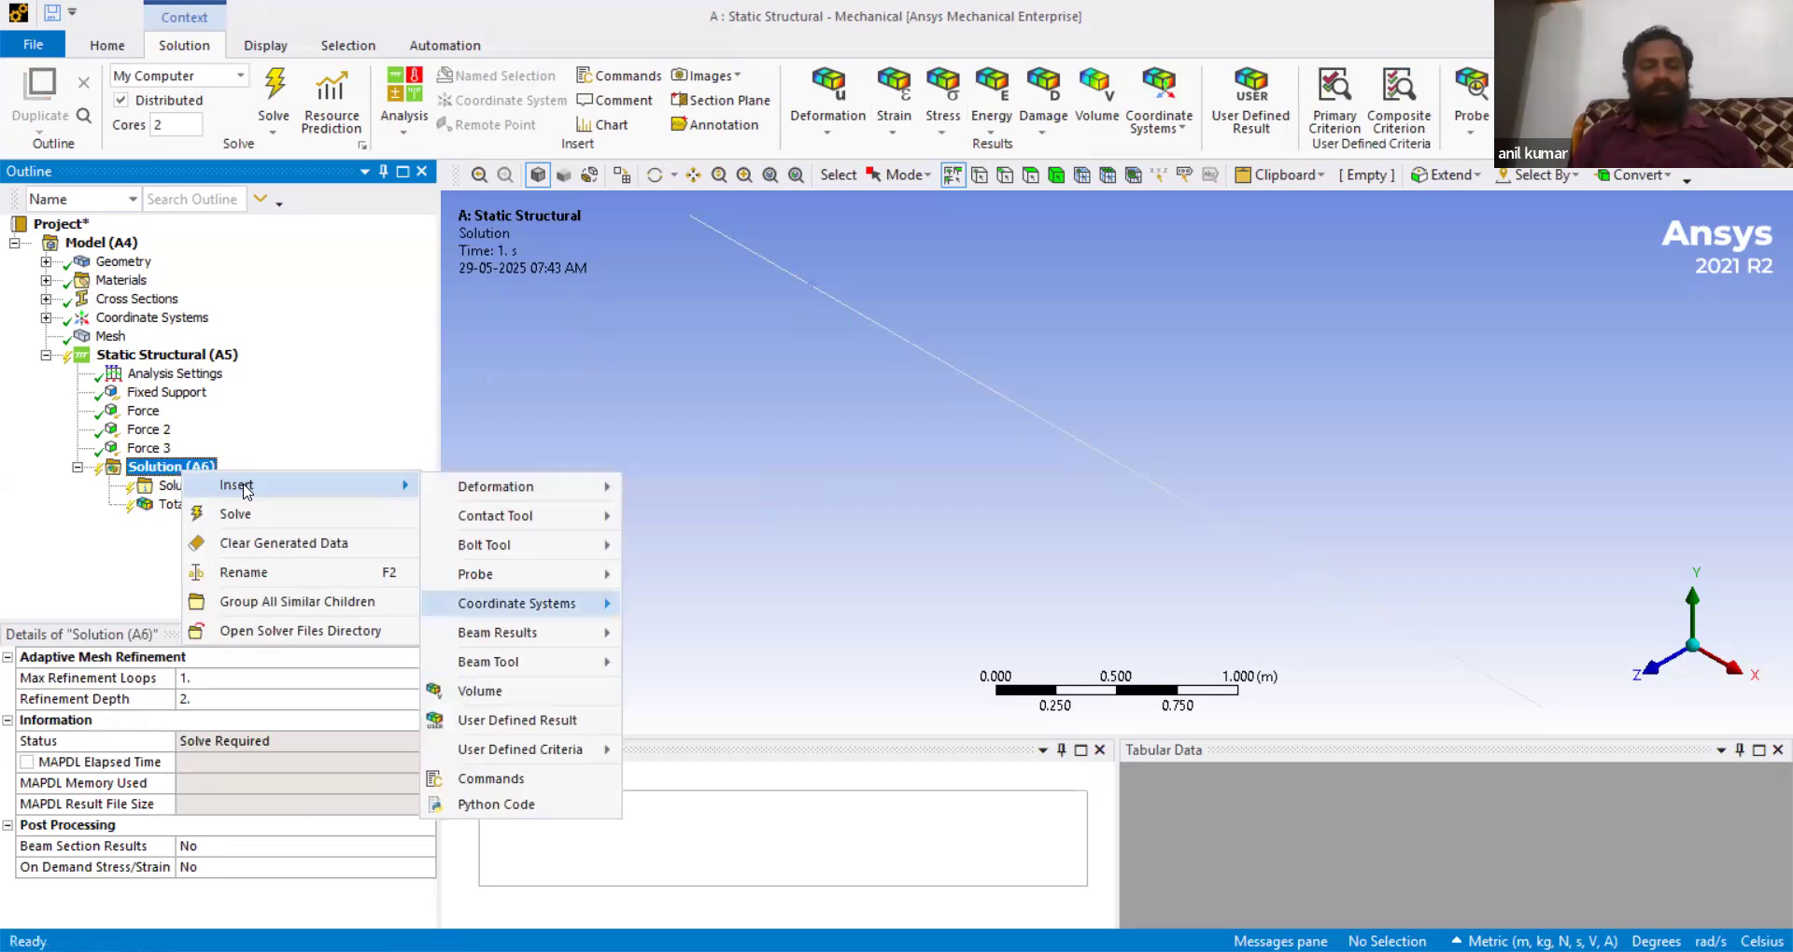
mouse_move(547, 642)
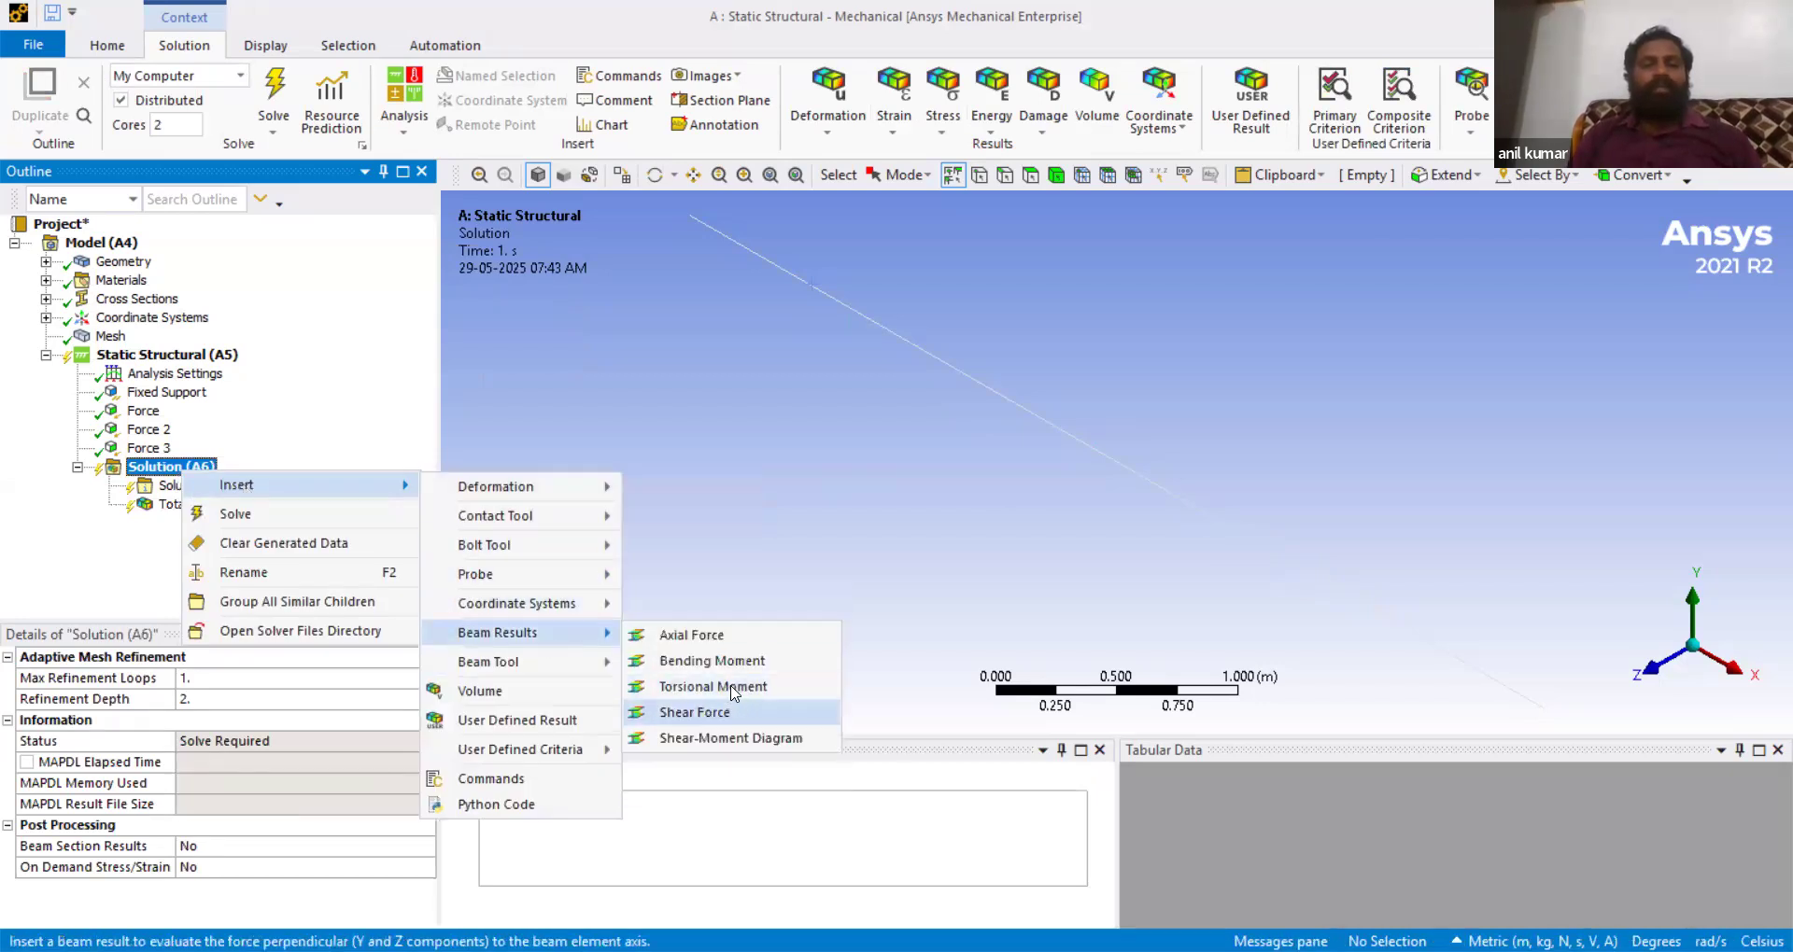
click(741, 662)
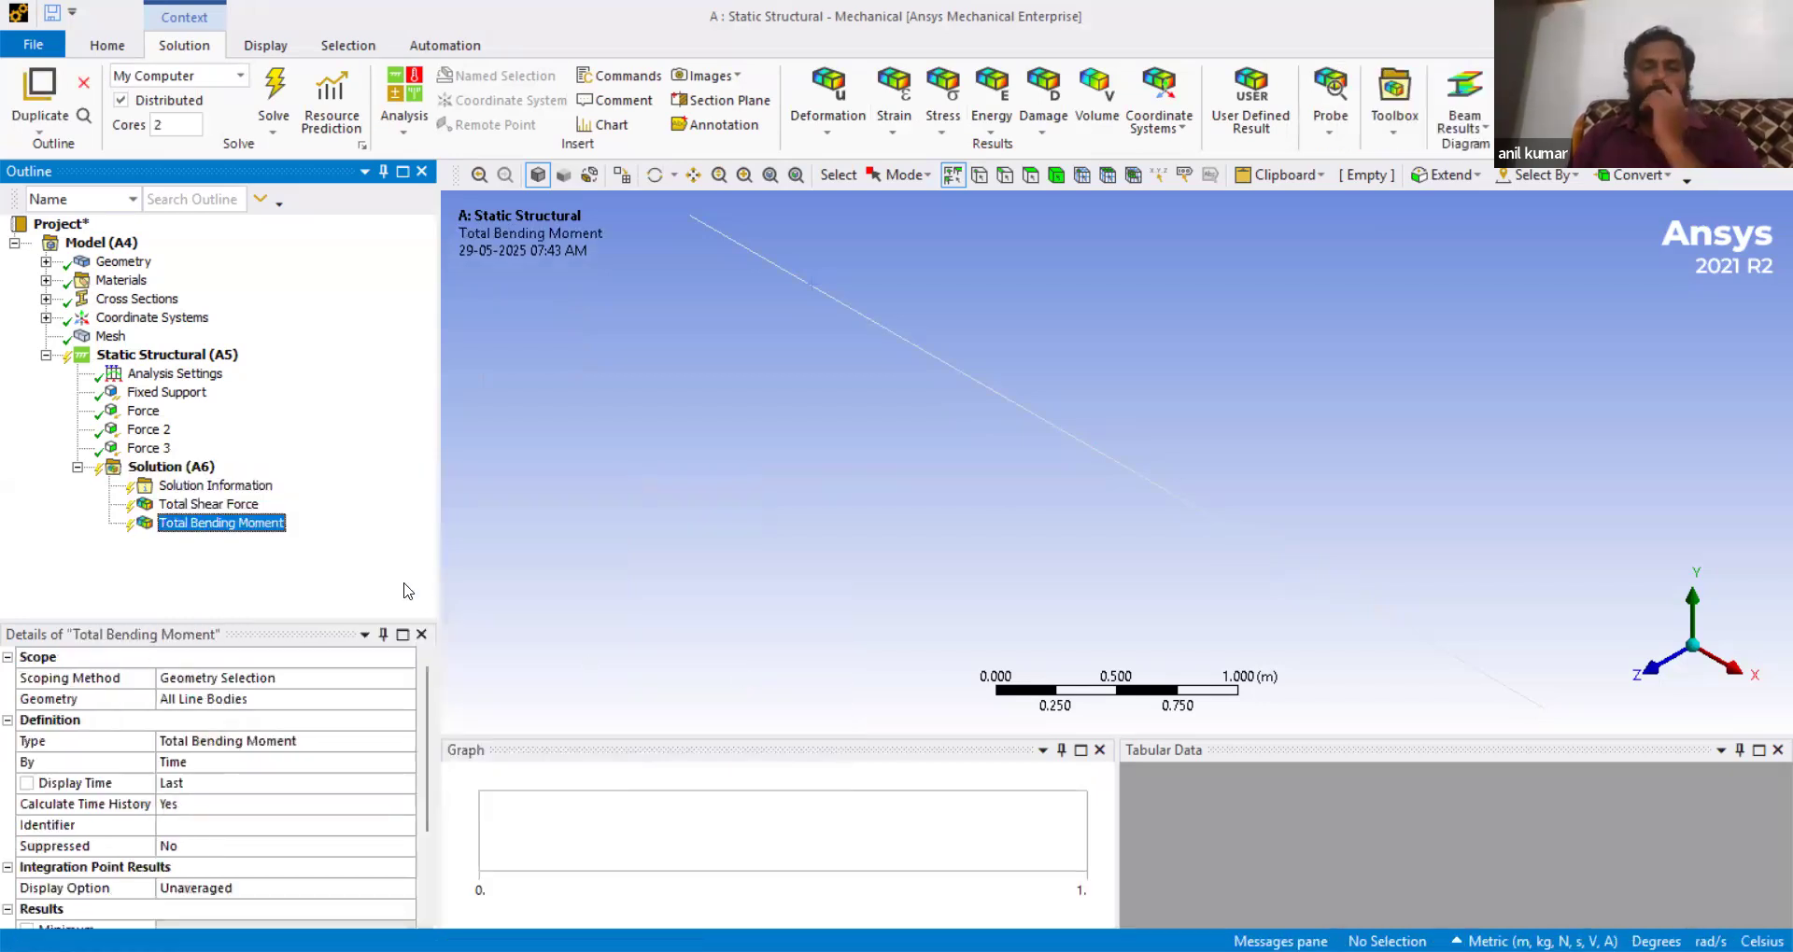
- Solve the analysis and evaluate all results
right_click(195, 474)
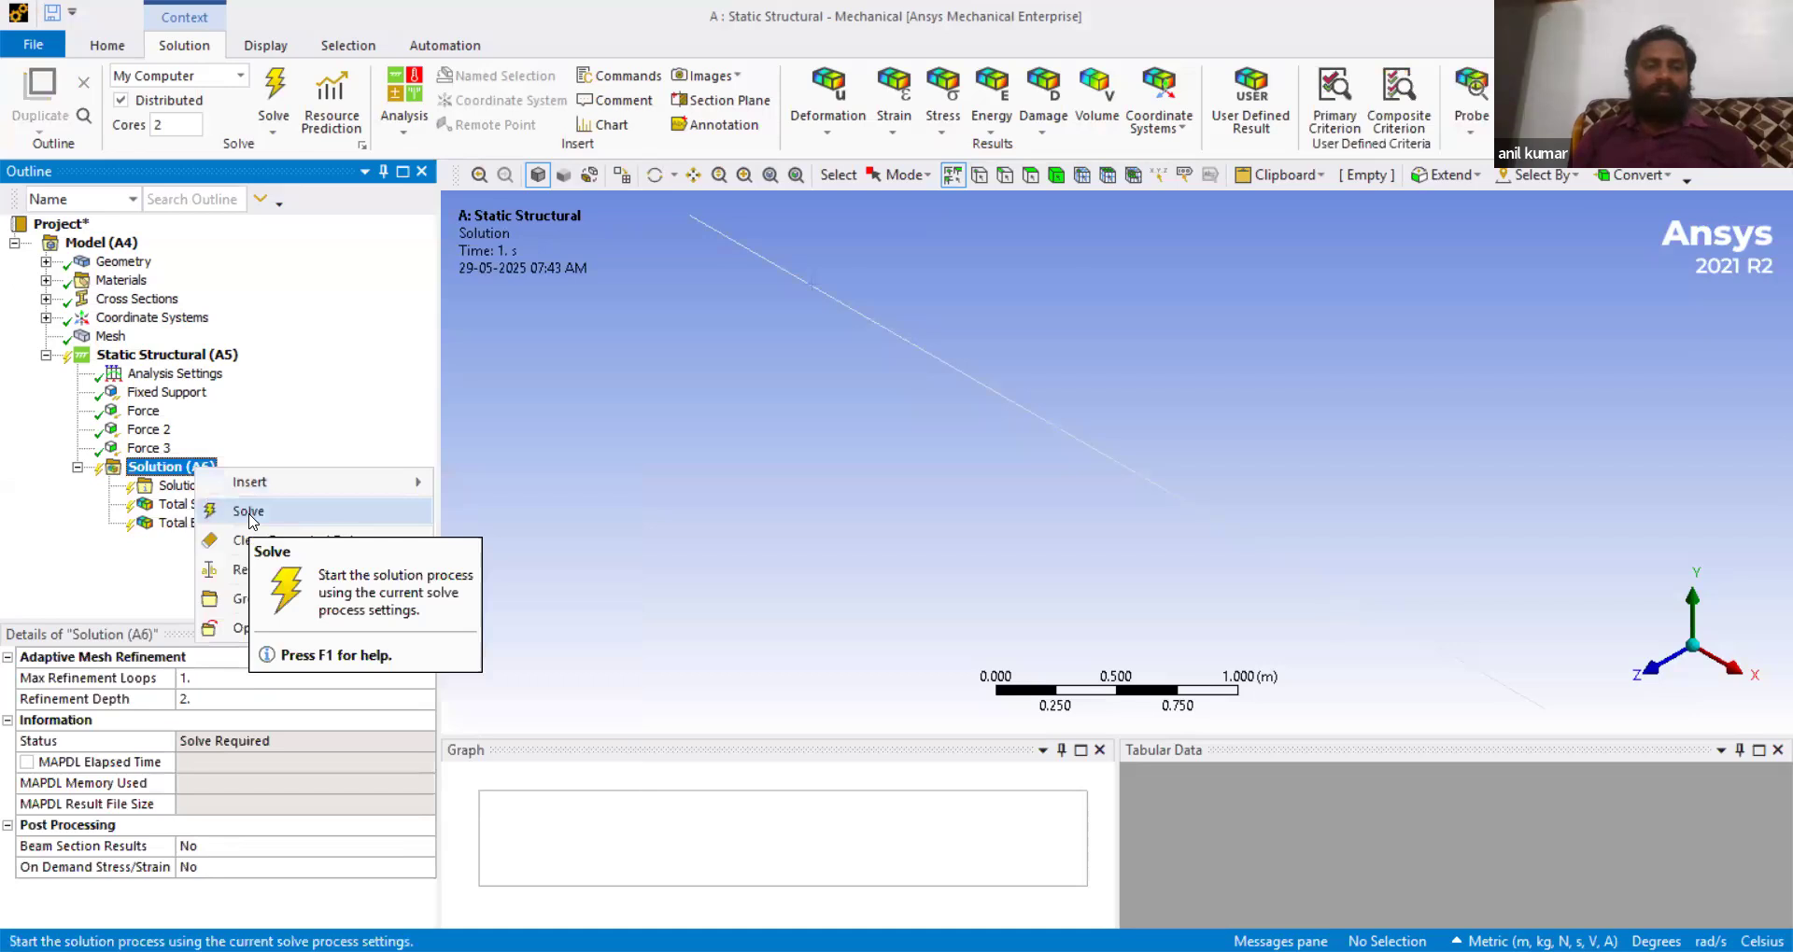
click(248, 517)
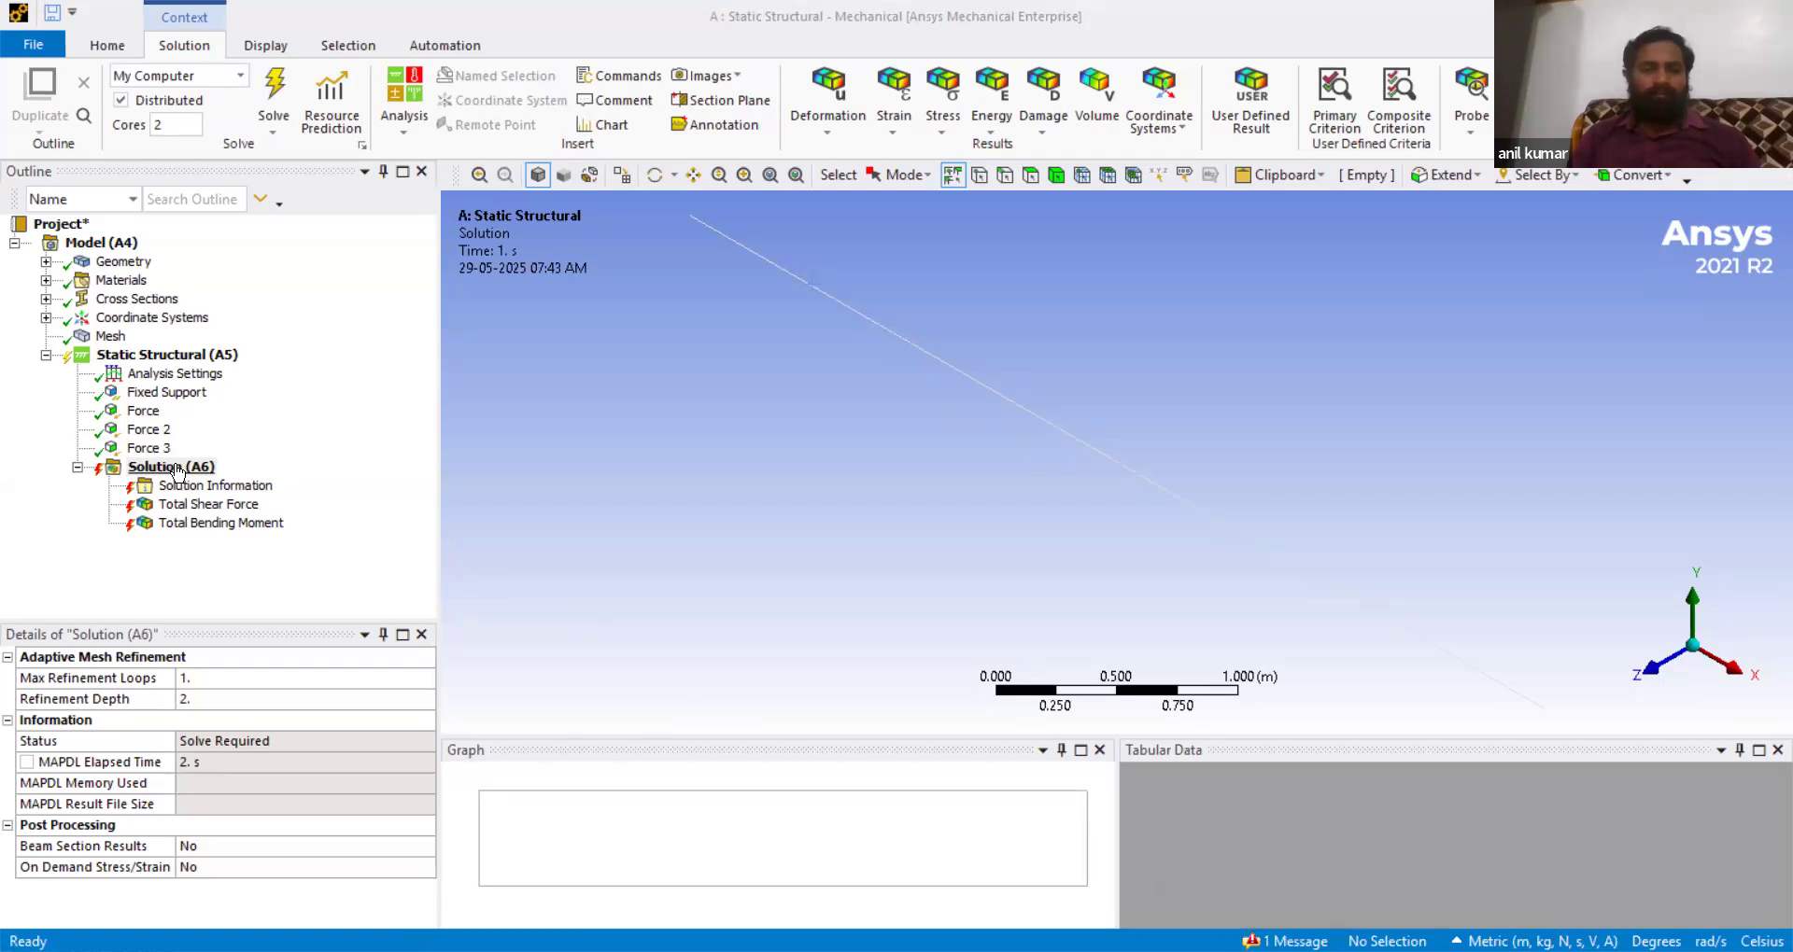
click(178, 469)
right_click(178, 468)
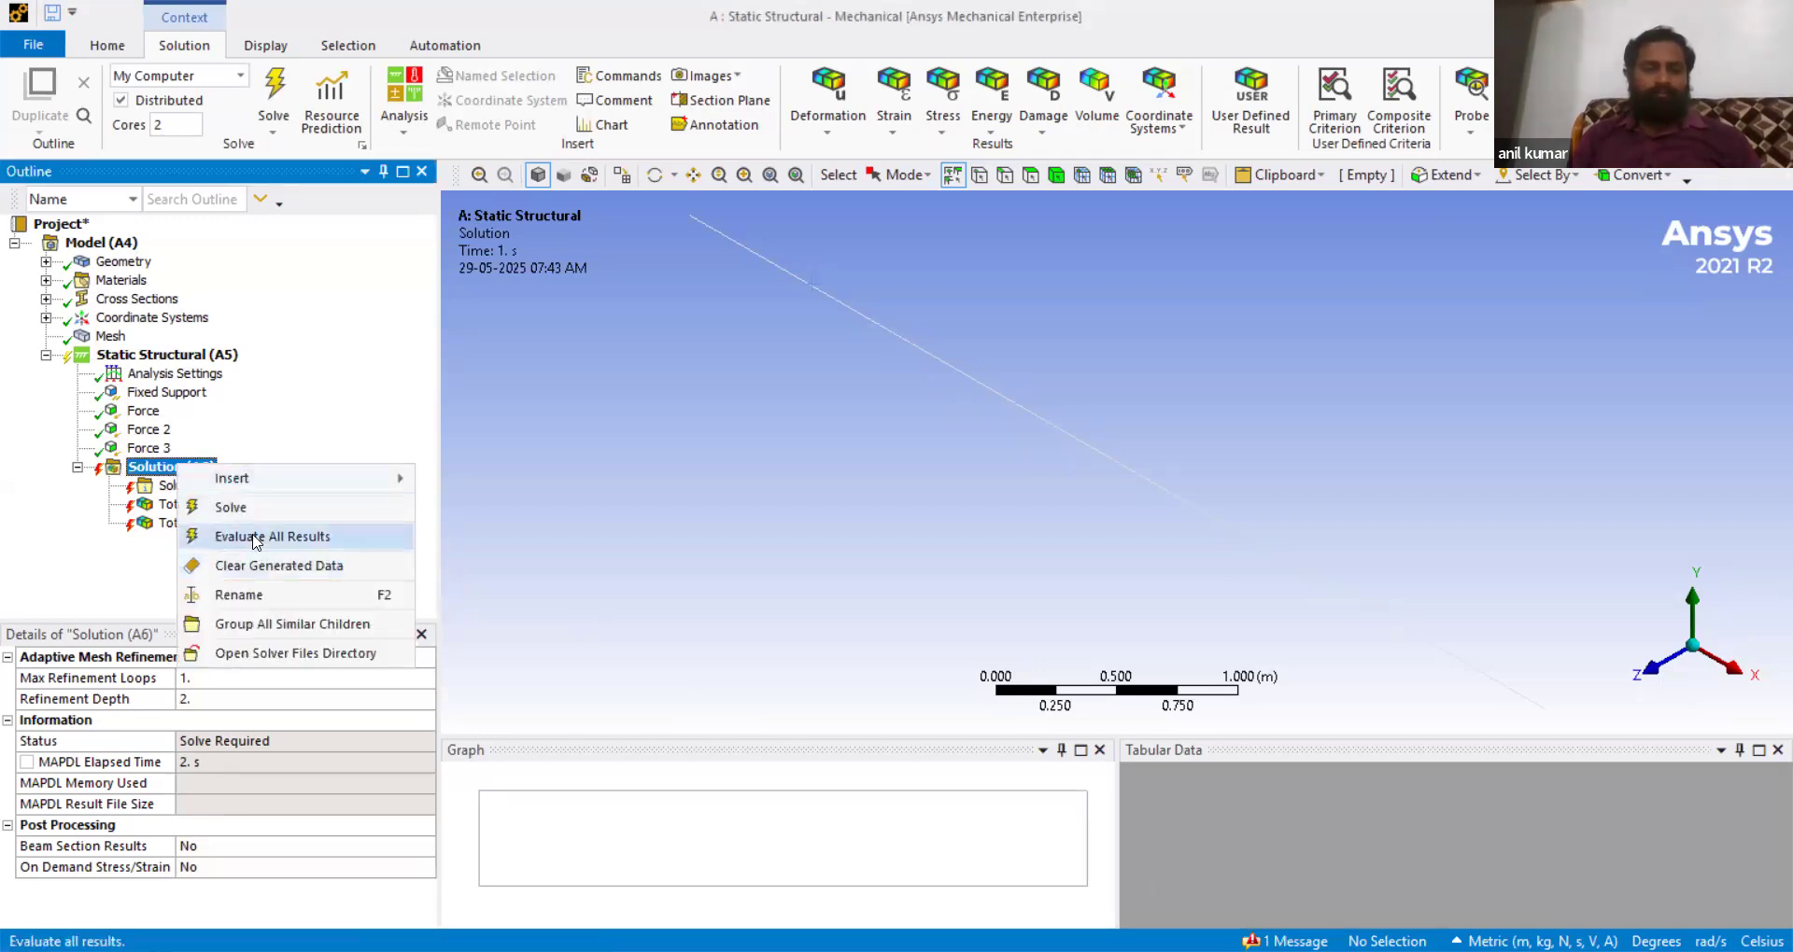
click(256, 540)
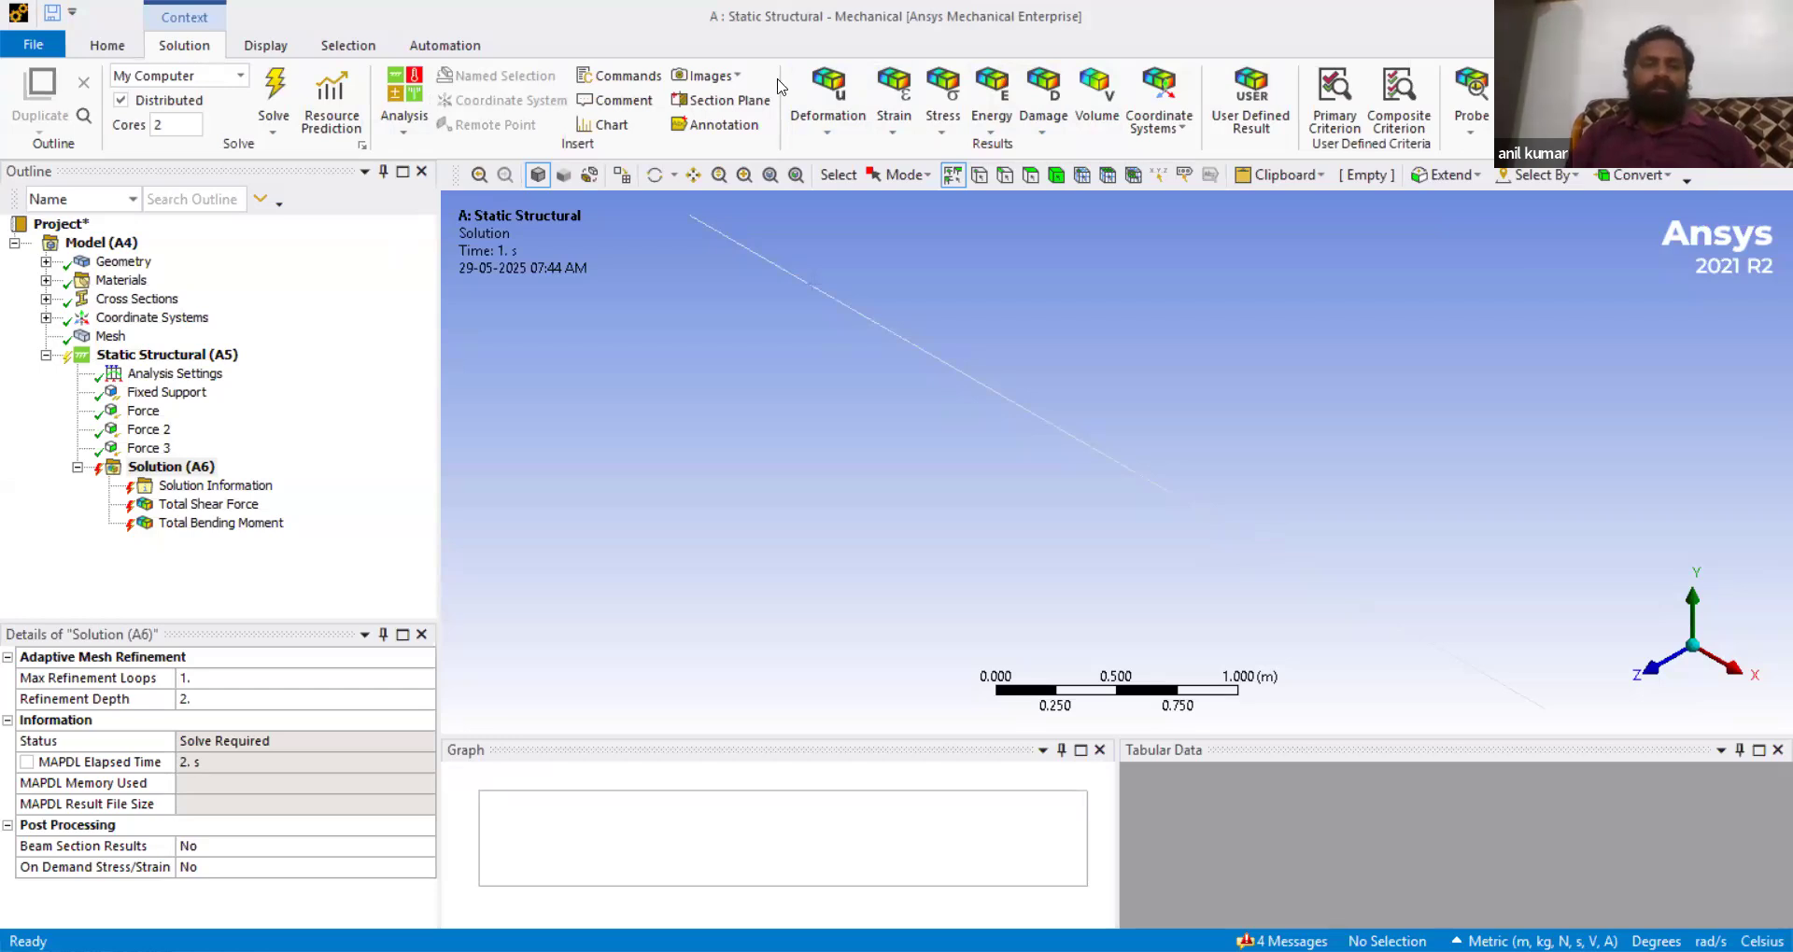
- Expand the geometry and select the line body to review its details
click(45, 262)
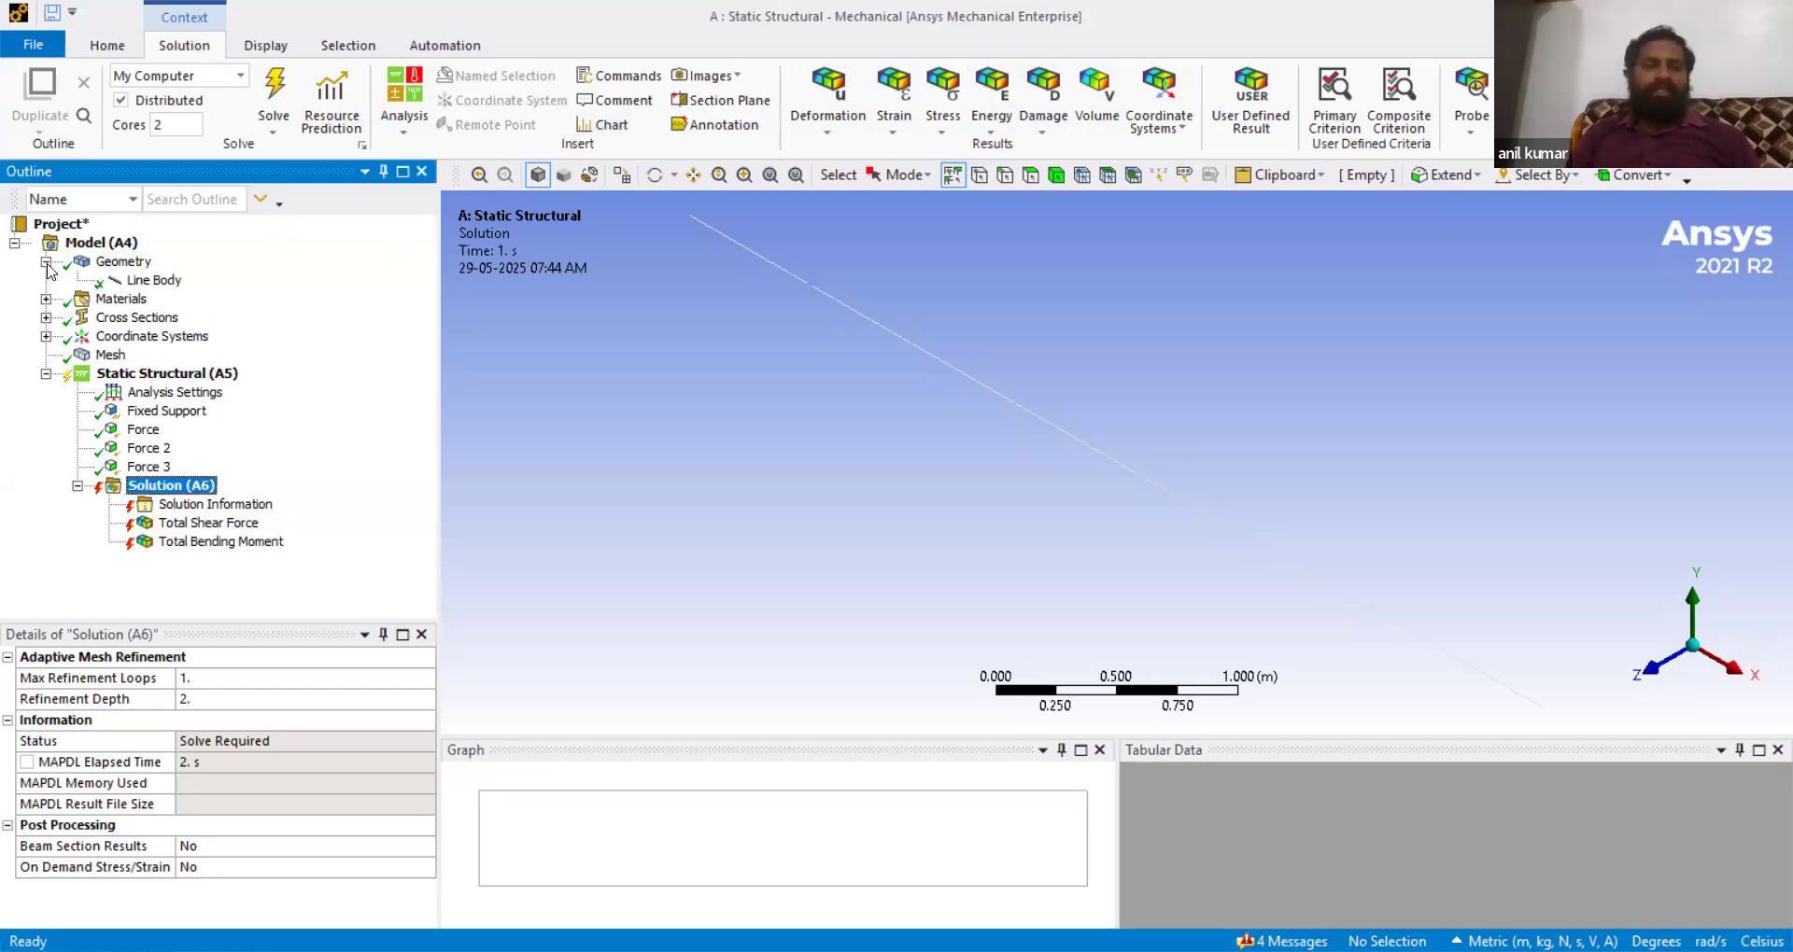
click(154, 282)
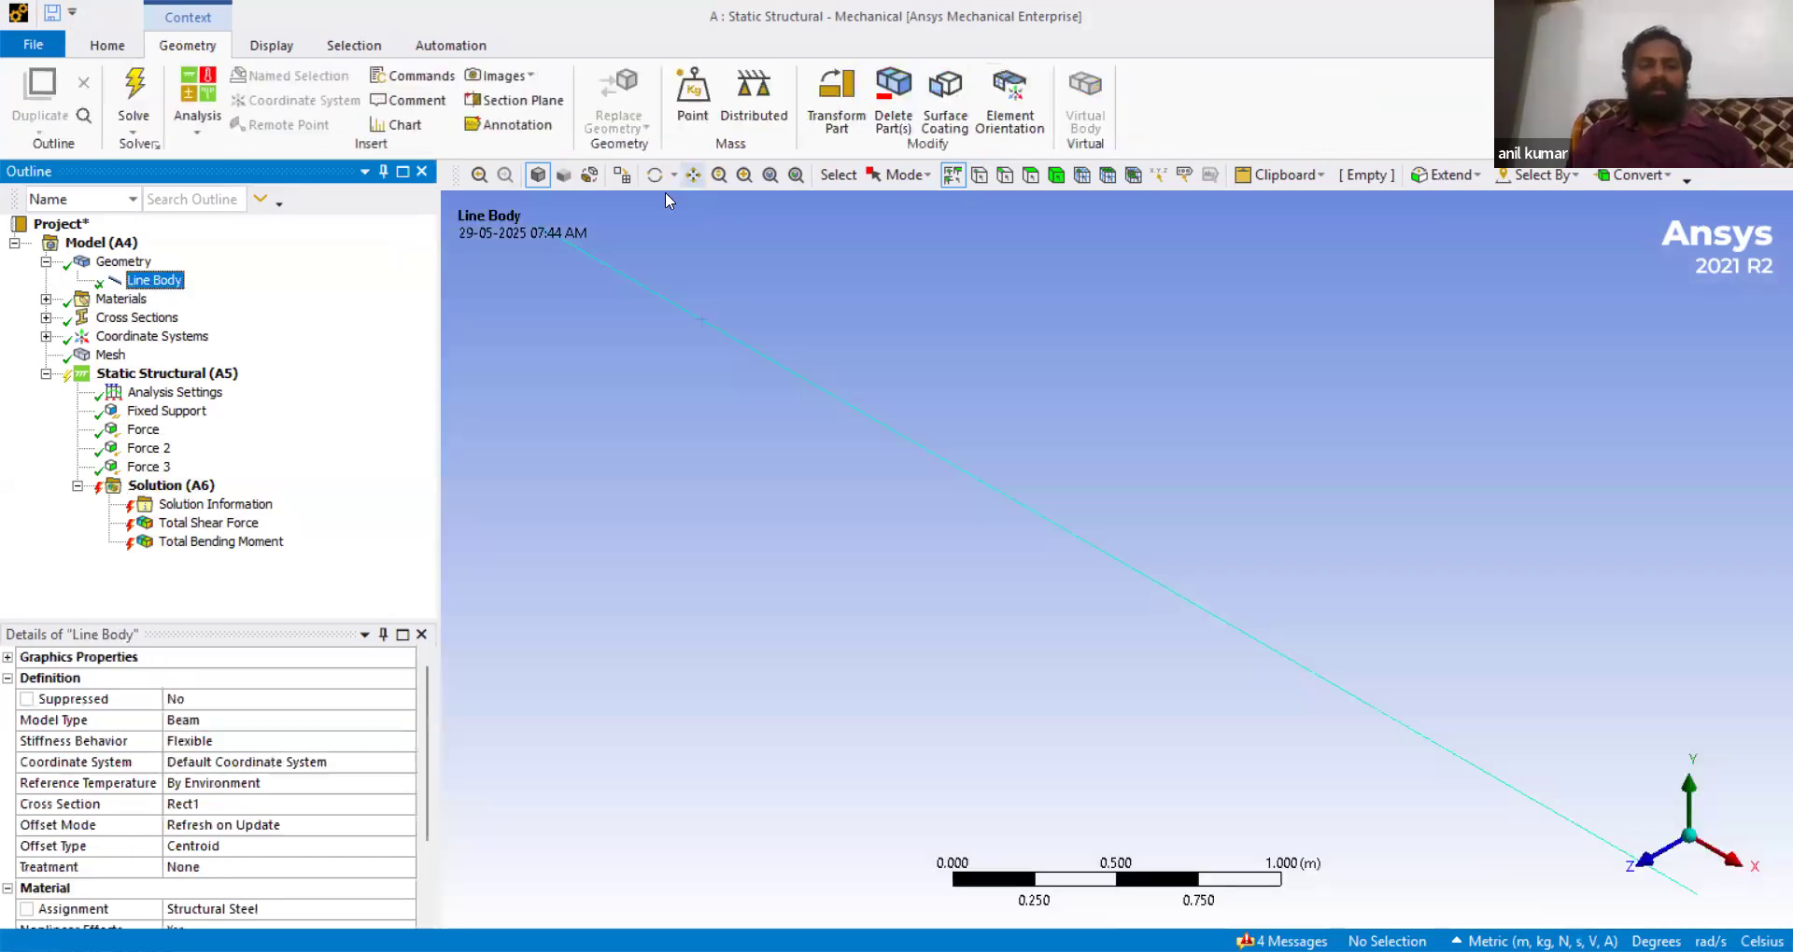